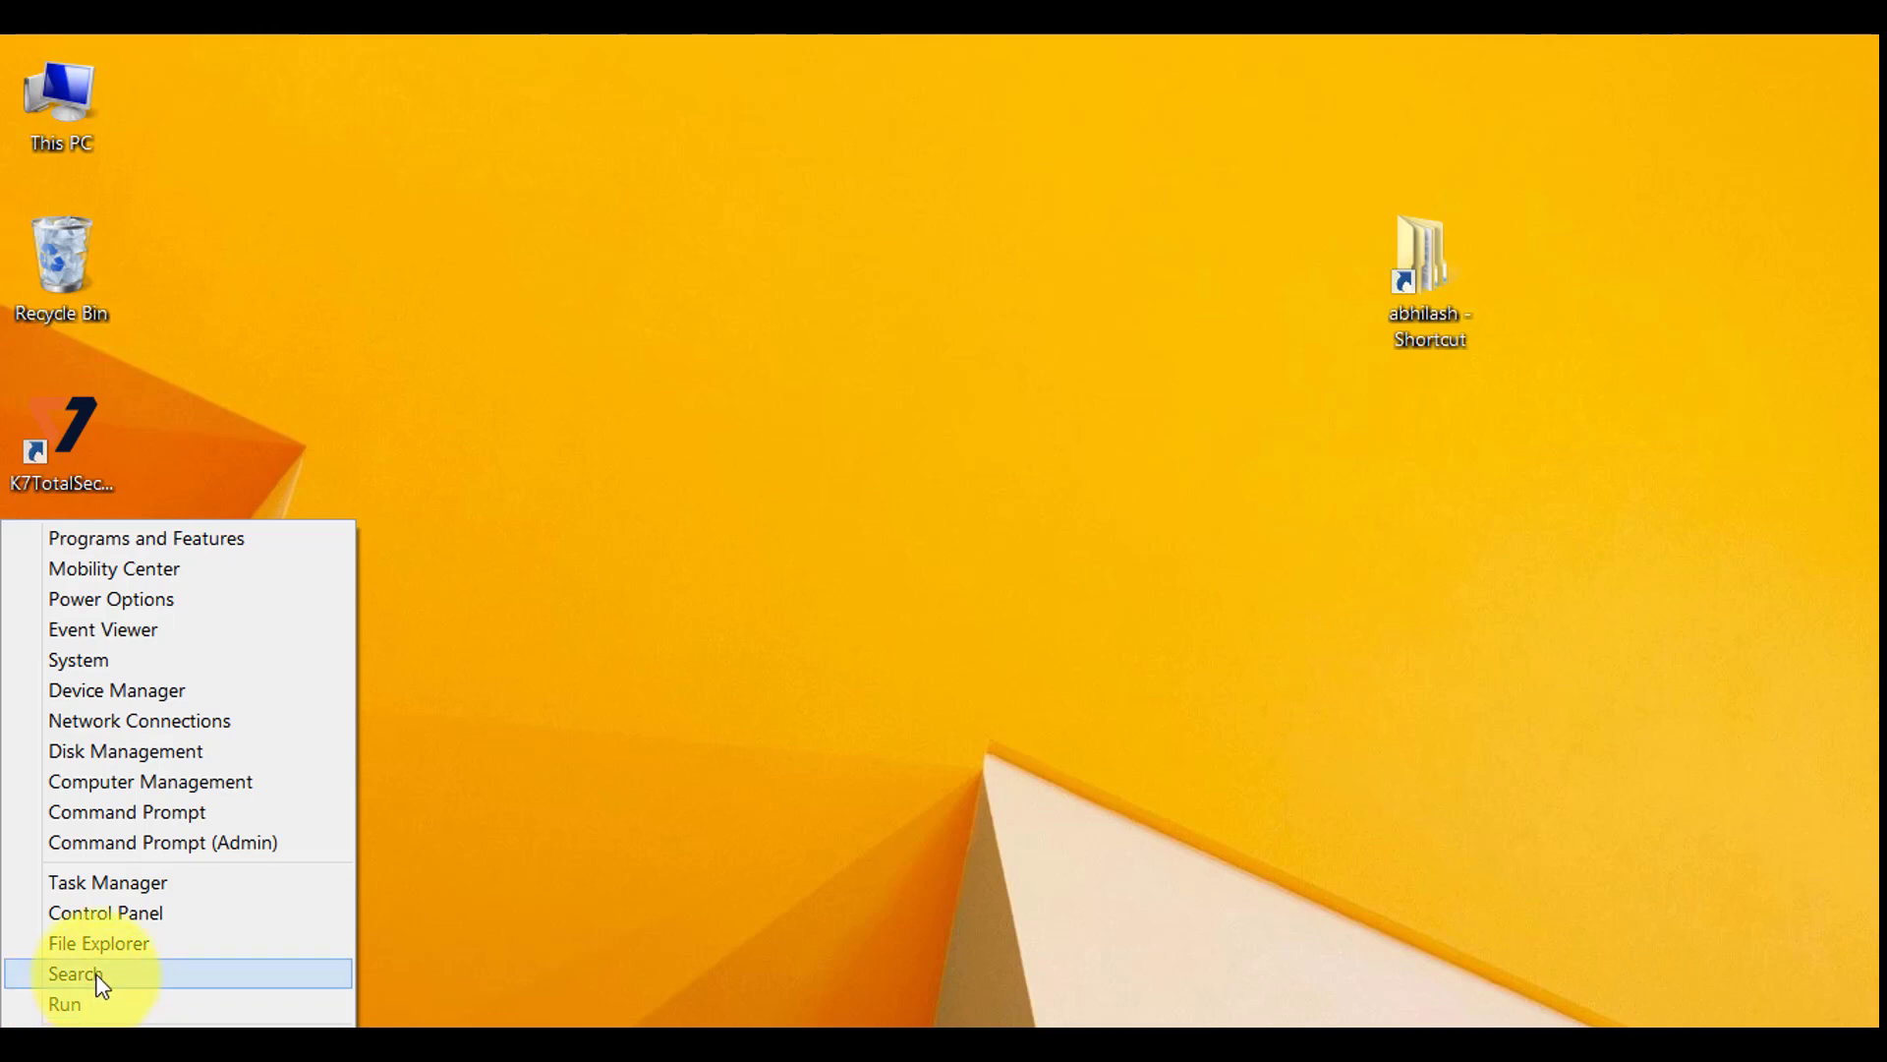
Search for vm and launch VMware Workstation Pro
{"action": "left_click", "coordinate": [96, 974]}
{"action": "type", "text": "vmware Workstation Pro"}
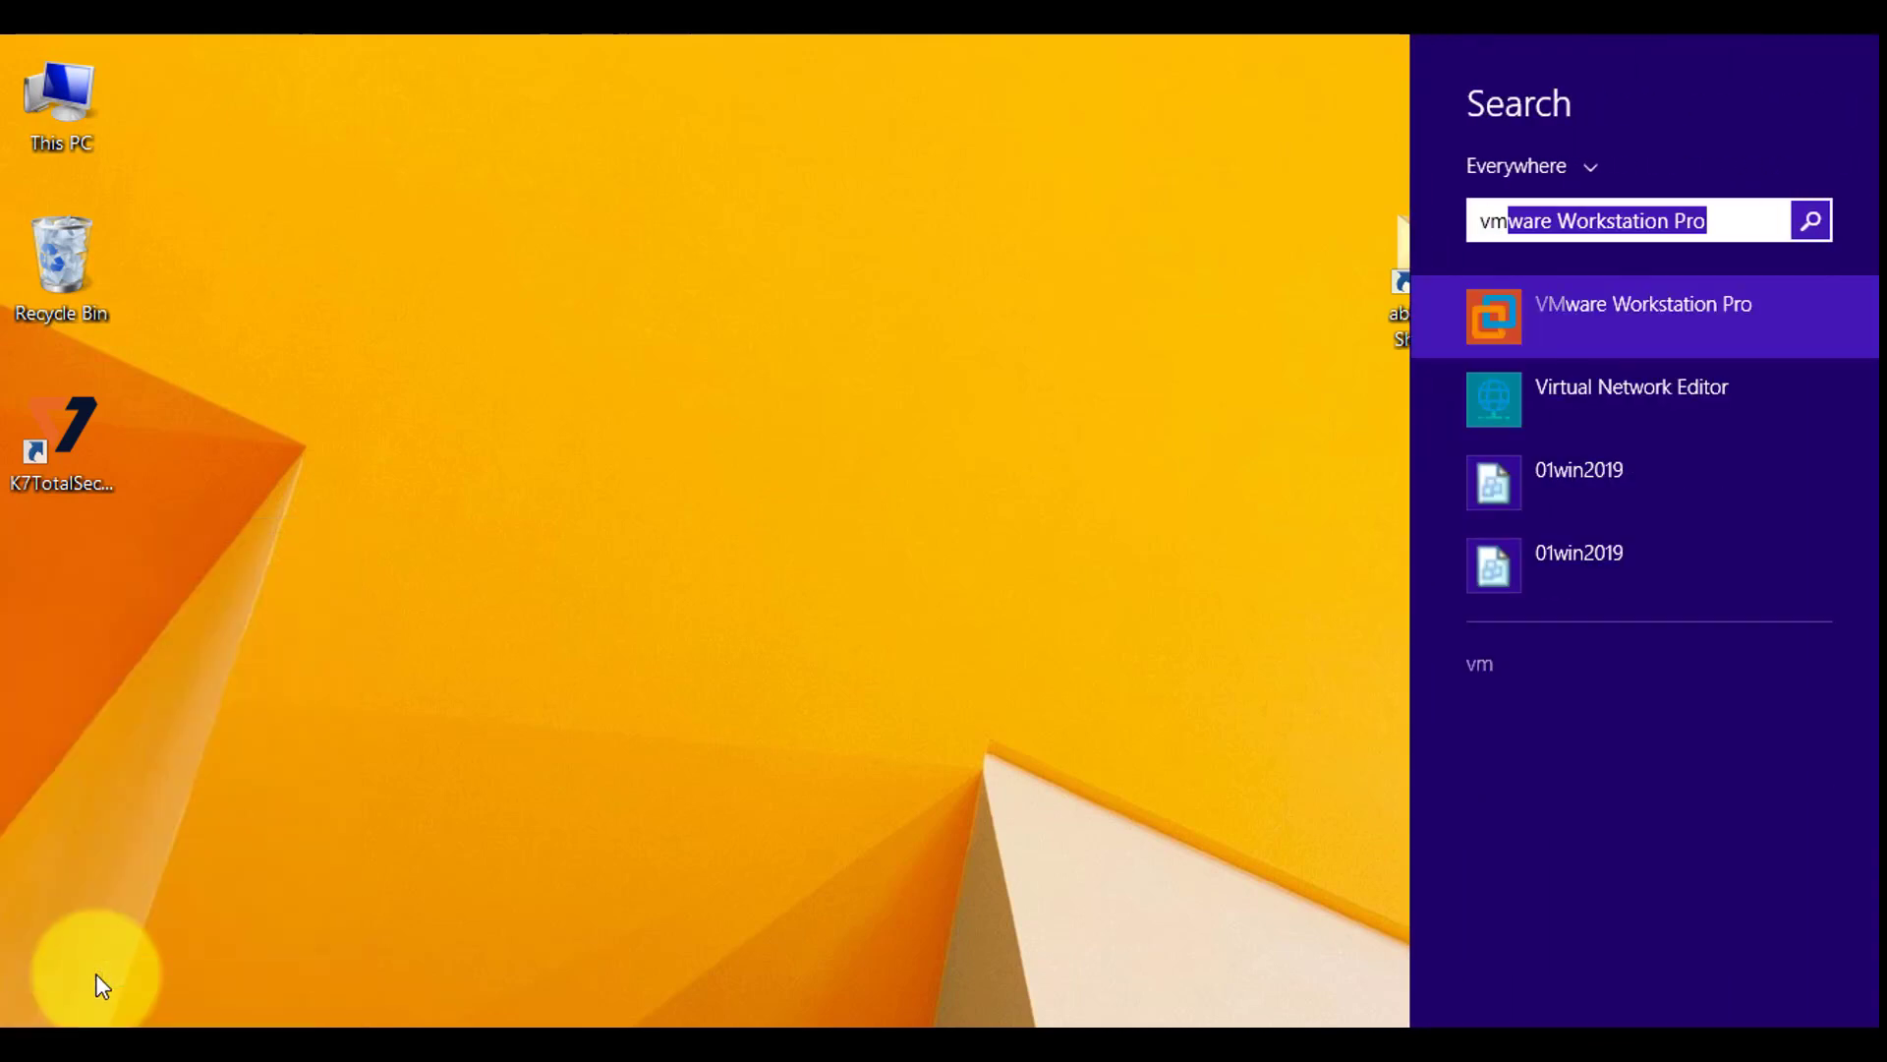
{"action": "left_click", "coordinate": [1679, 334]}
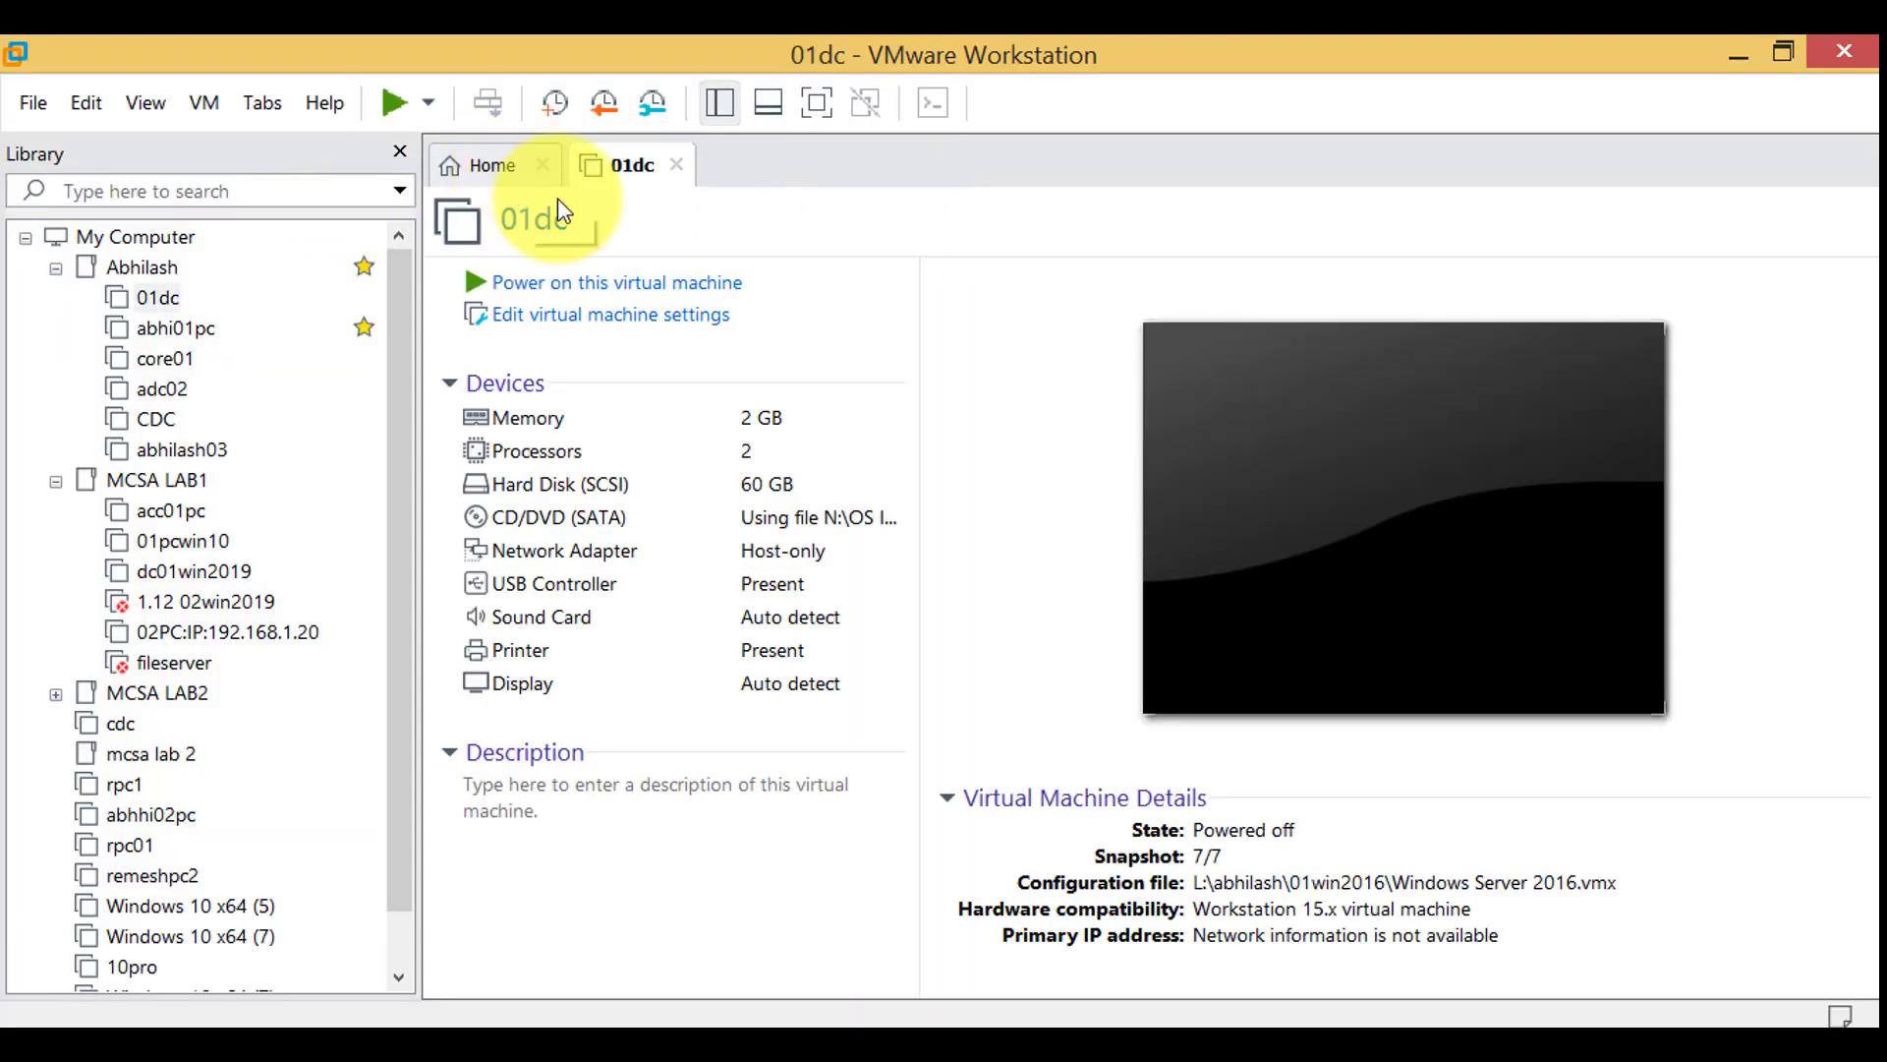
Close the 01dc tab and start the New Virtual Machine wizard with the Typical configuration
{"action": "left_click", "coordinate": [677, 170]}
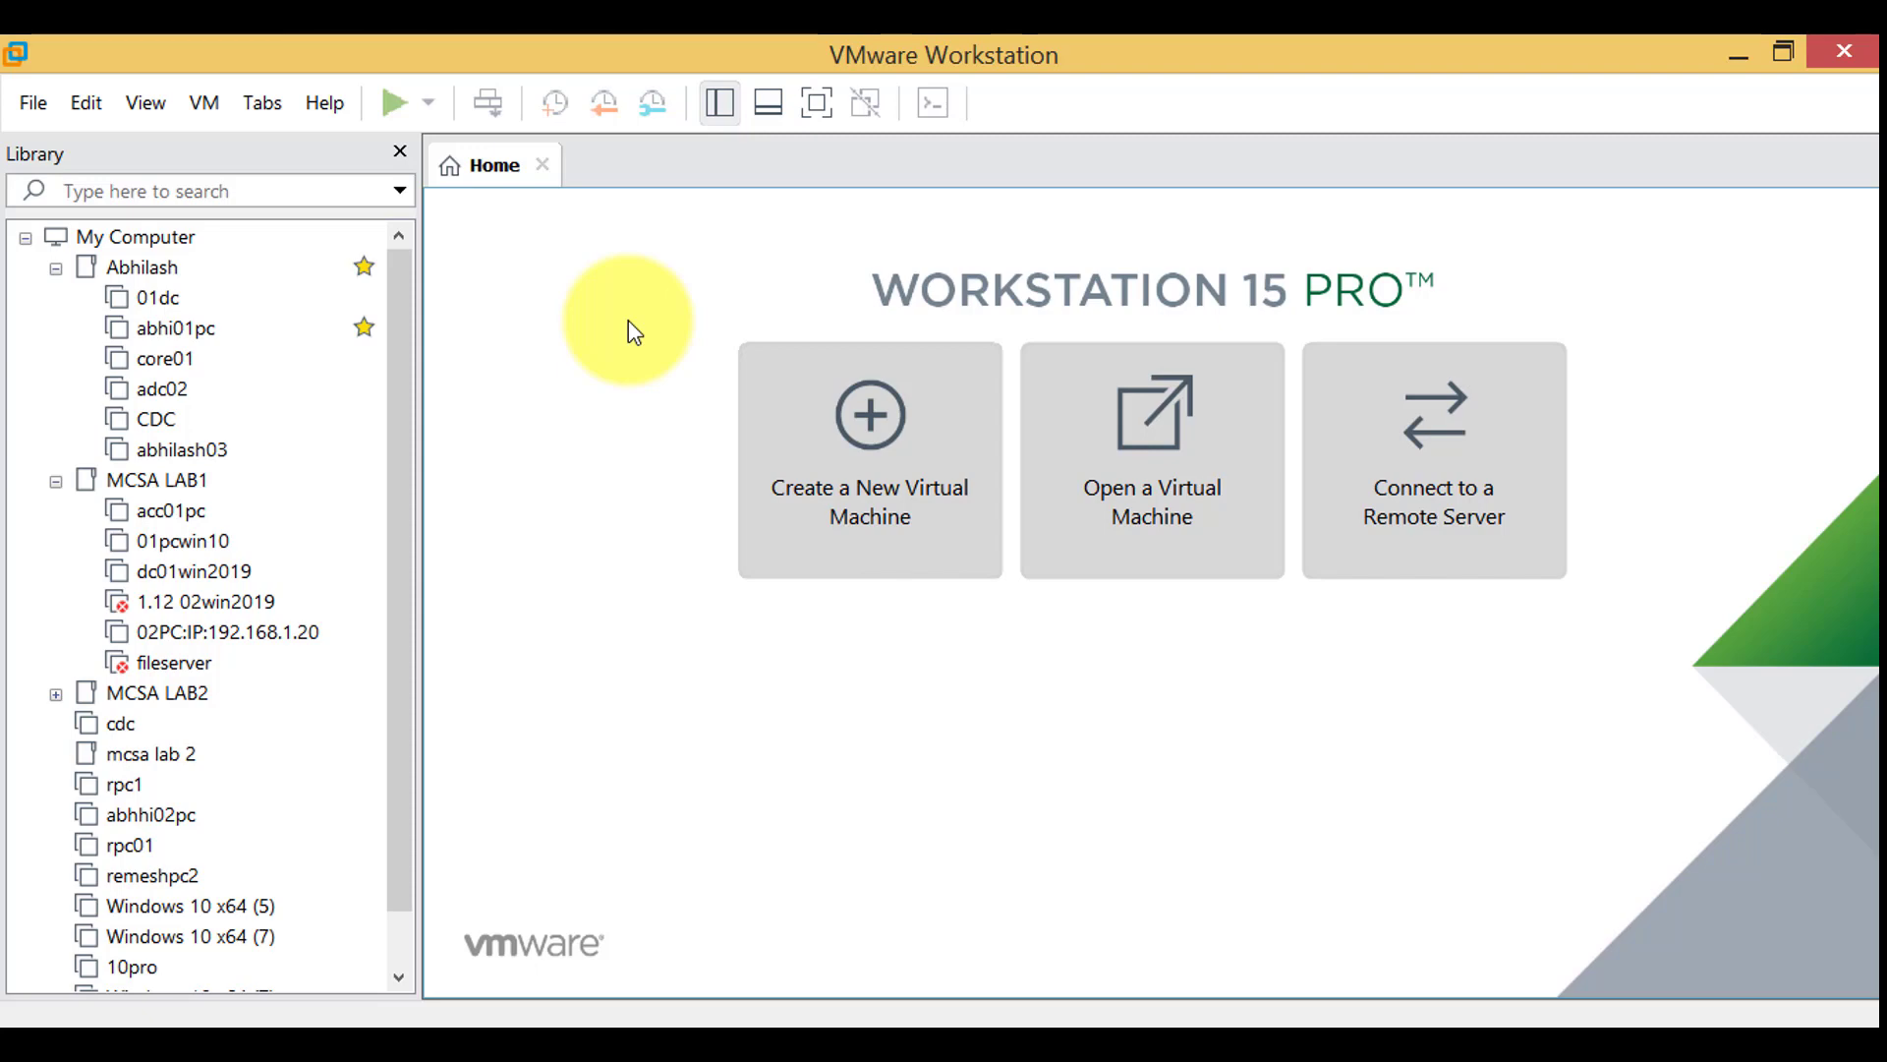
{"action": "left_click", "coordinate": [900, 470]}
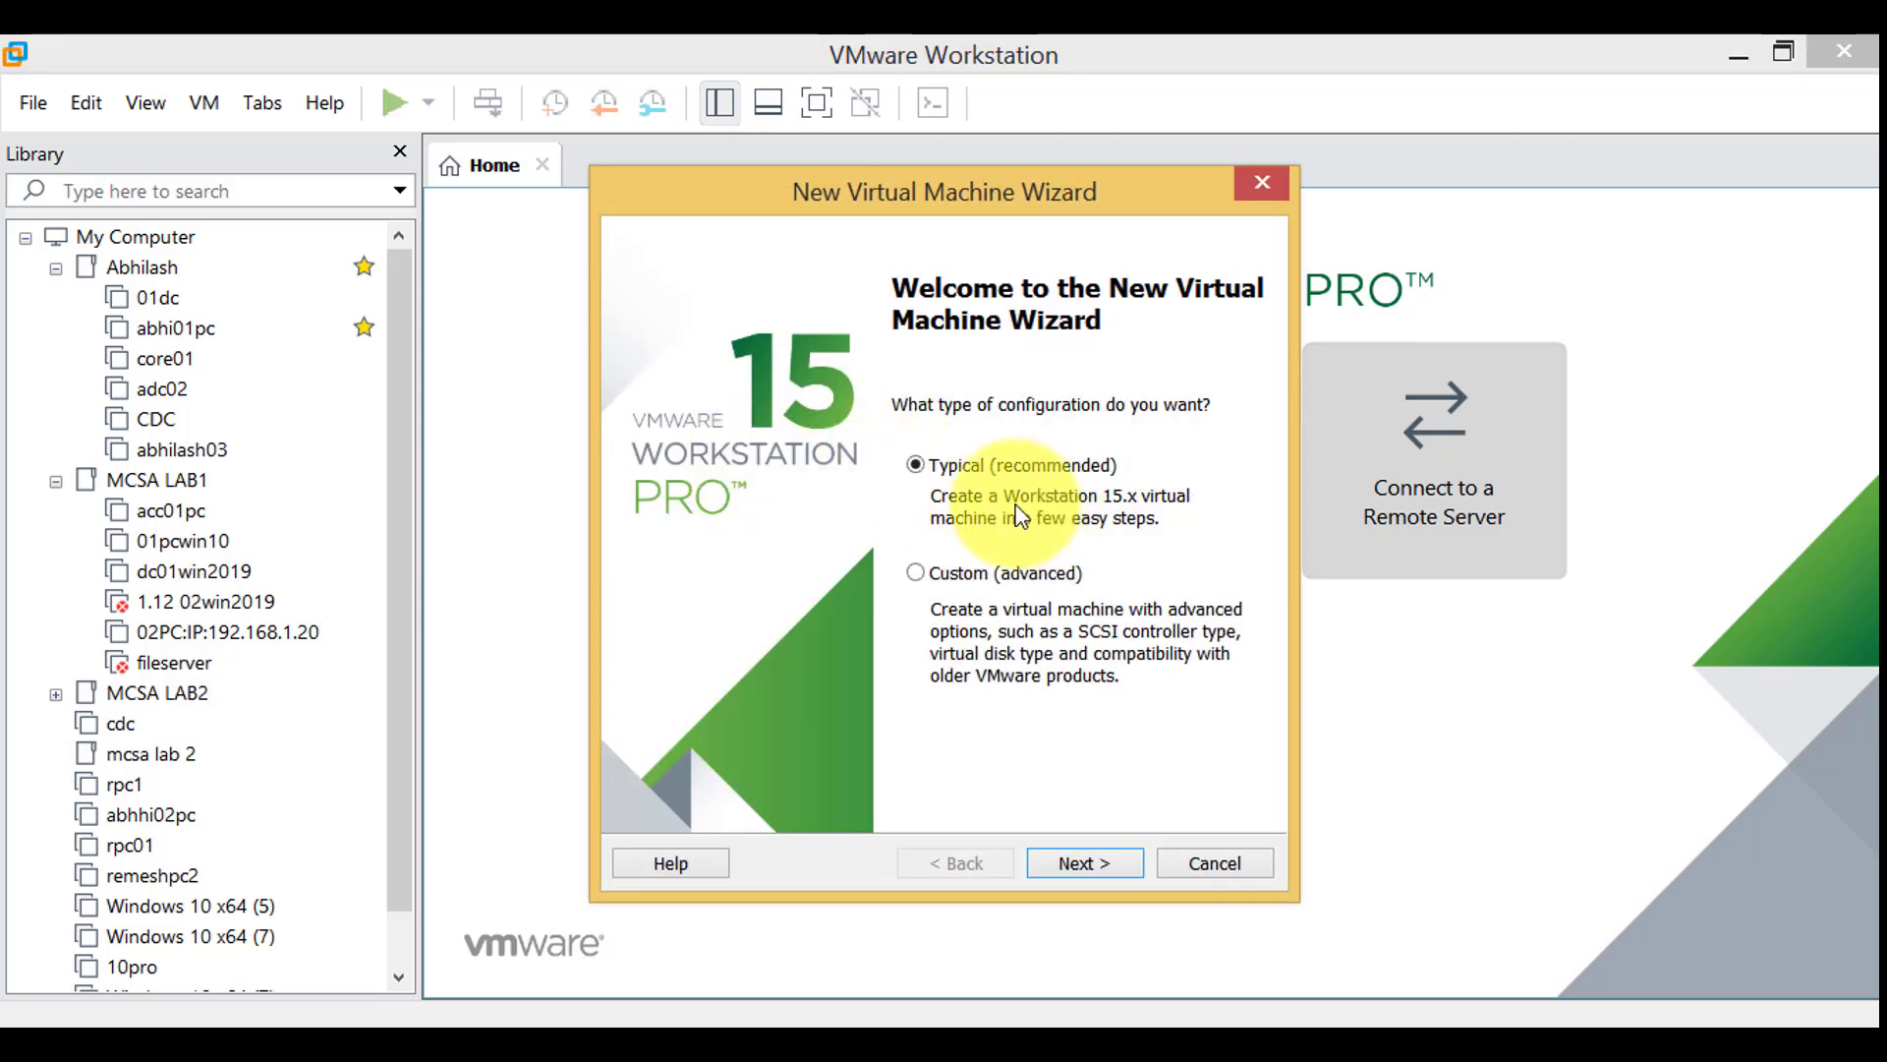
{"action": "left_click", "coordinate": [1116, 874]}
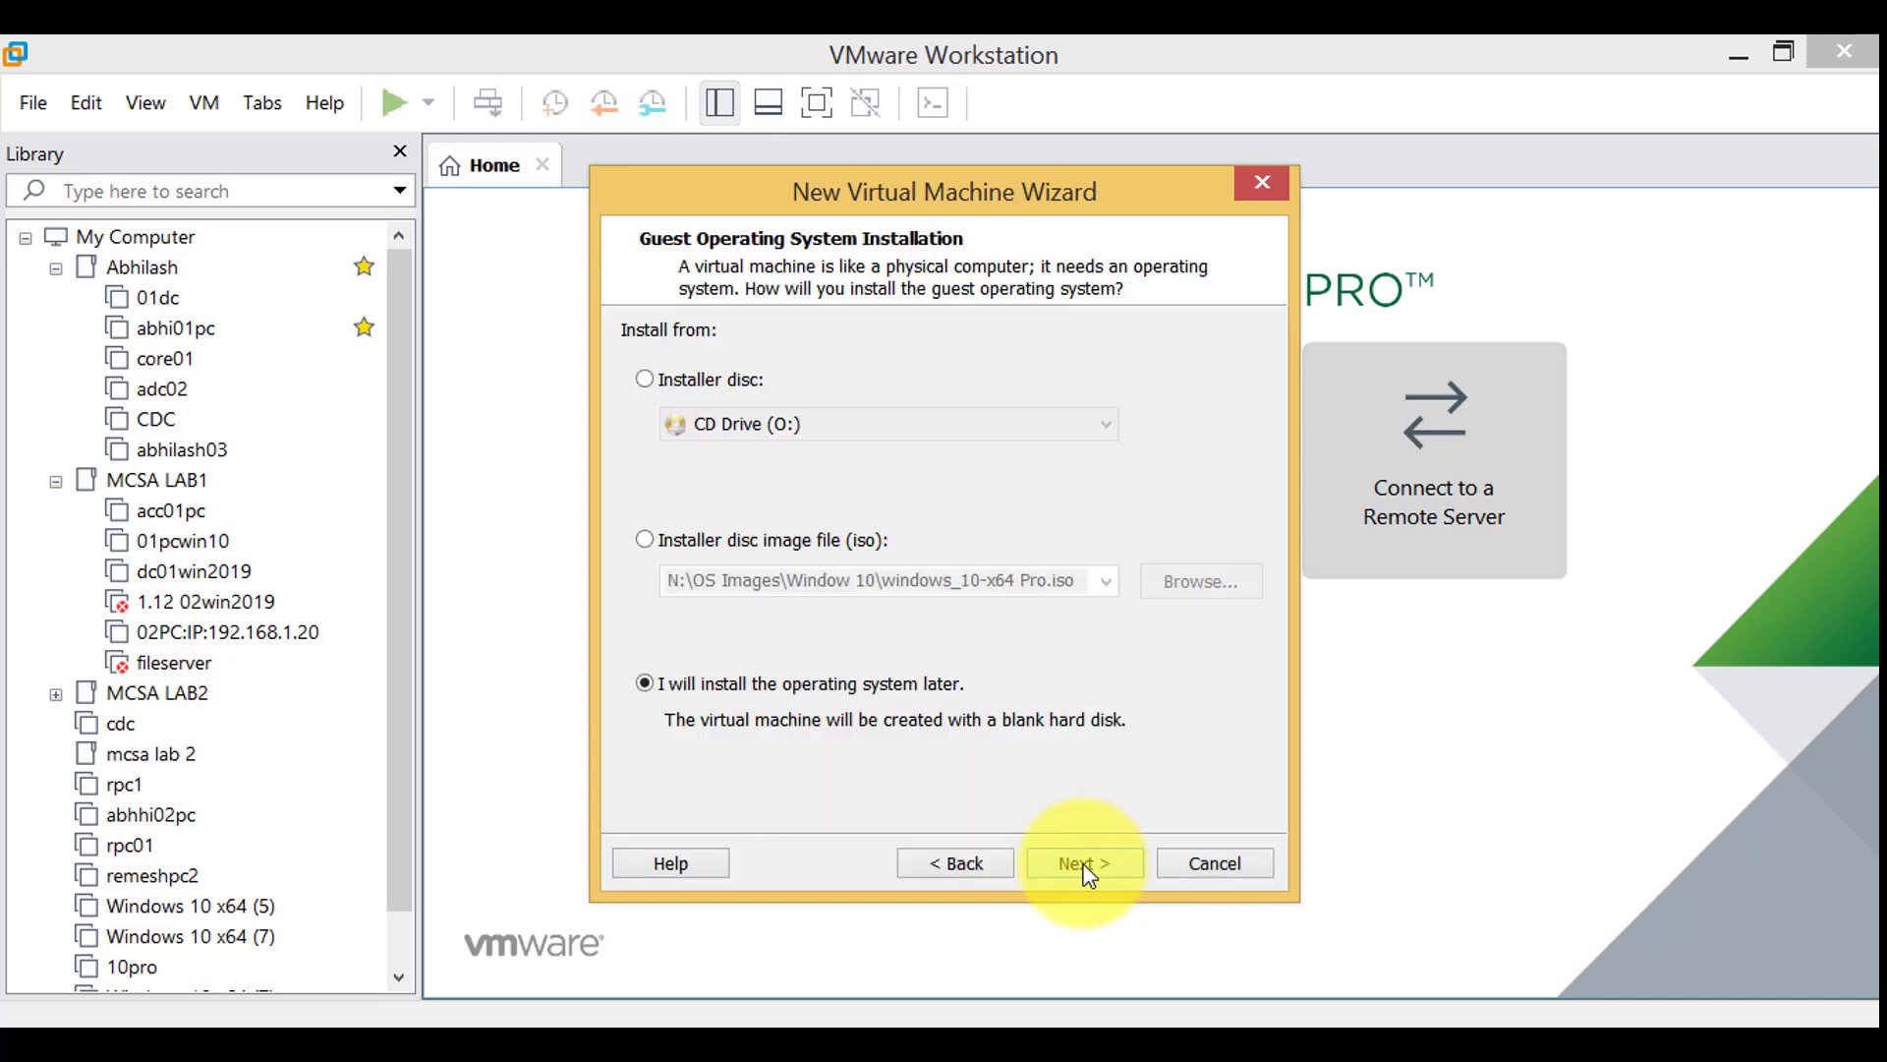
Choose to install the operating system later and continue
{"action": "left_click", "coordinate": [709, 708]}
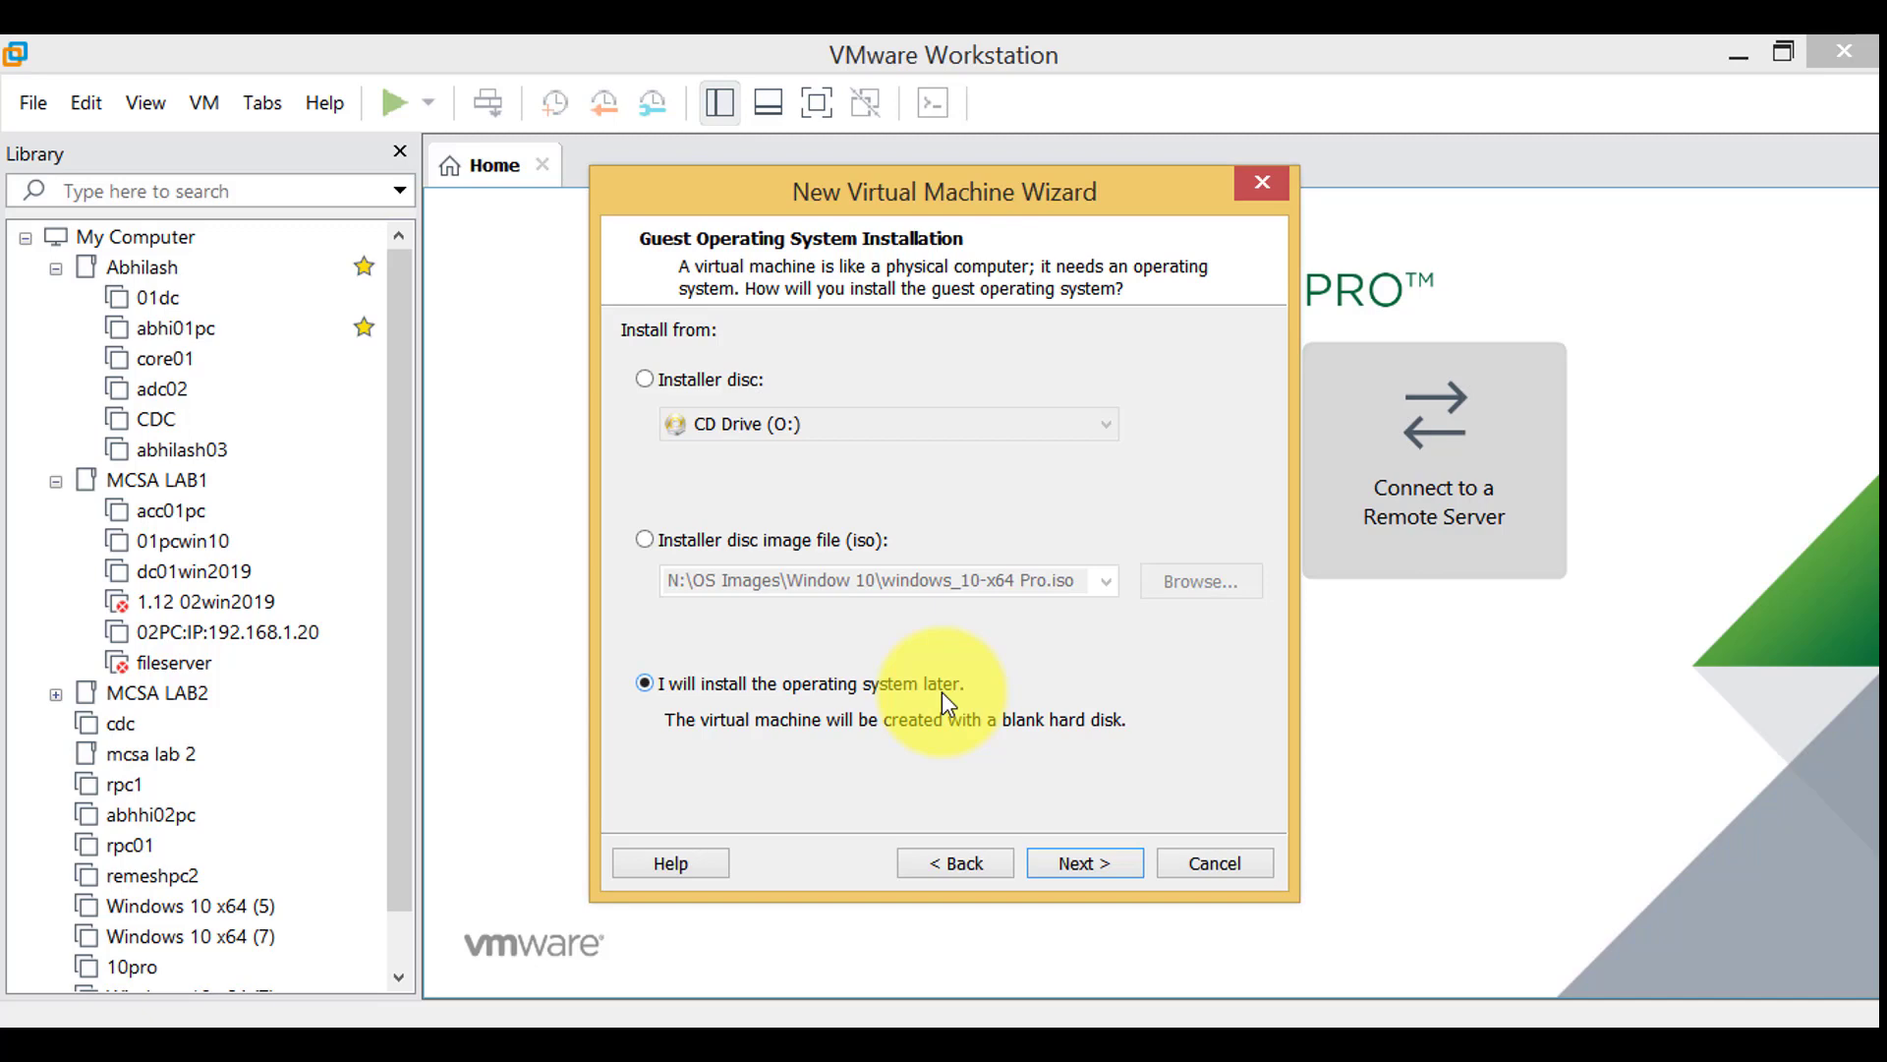
{"action": "left_click", "coordinate": [1077, 870]}
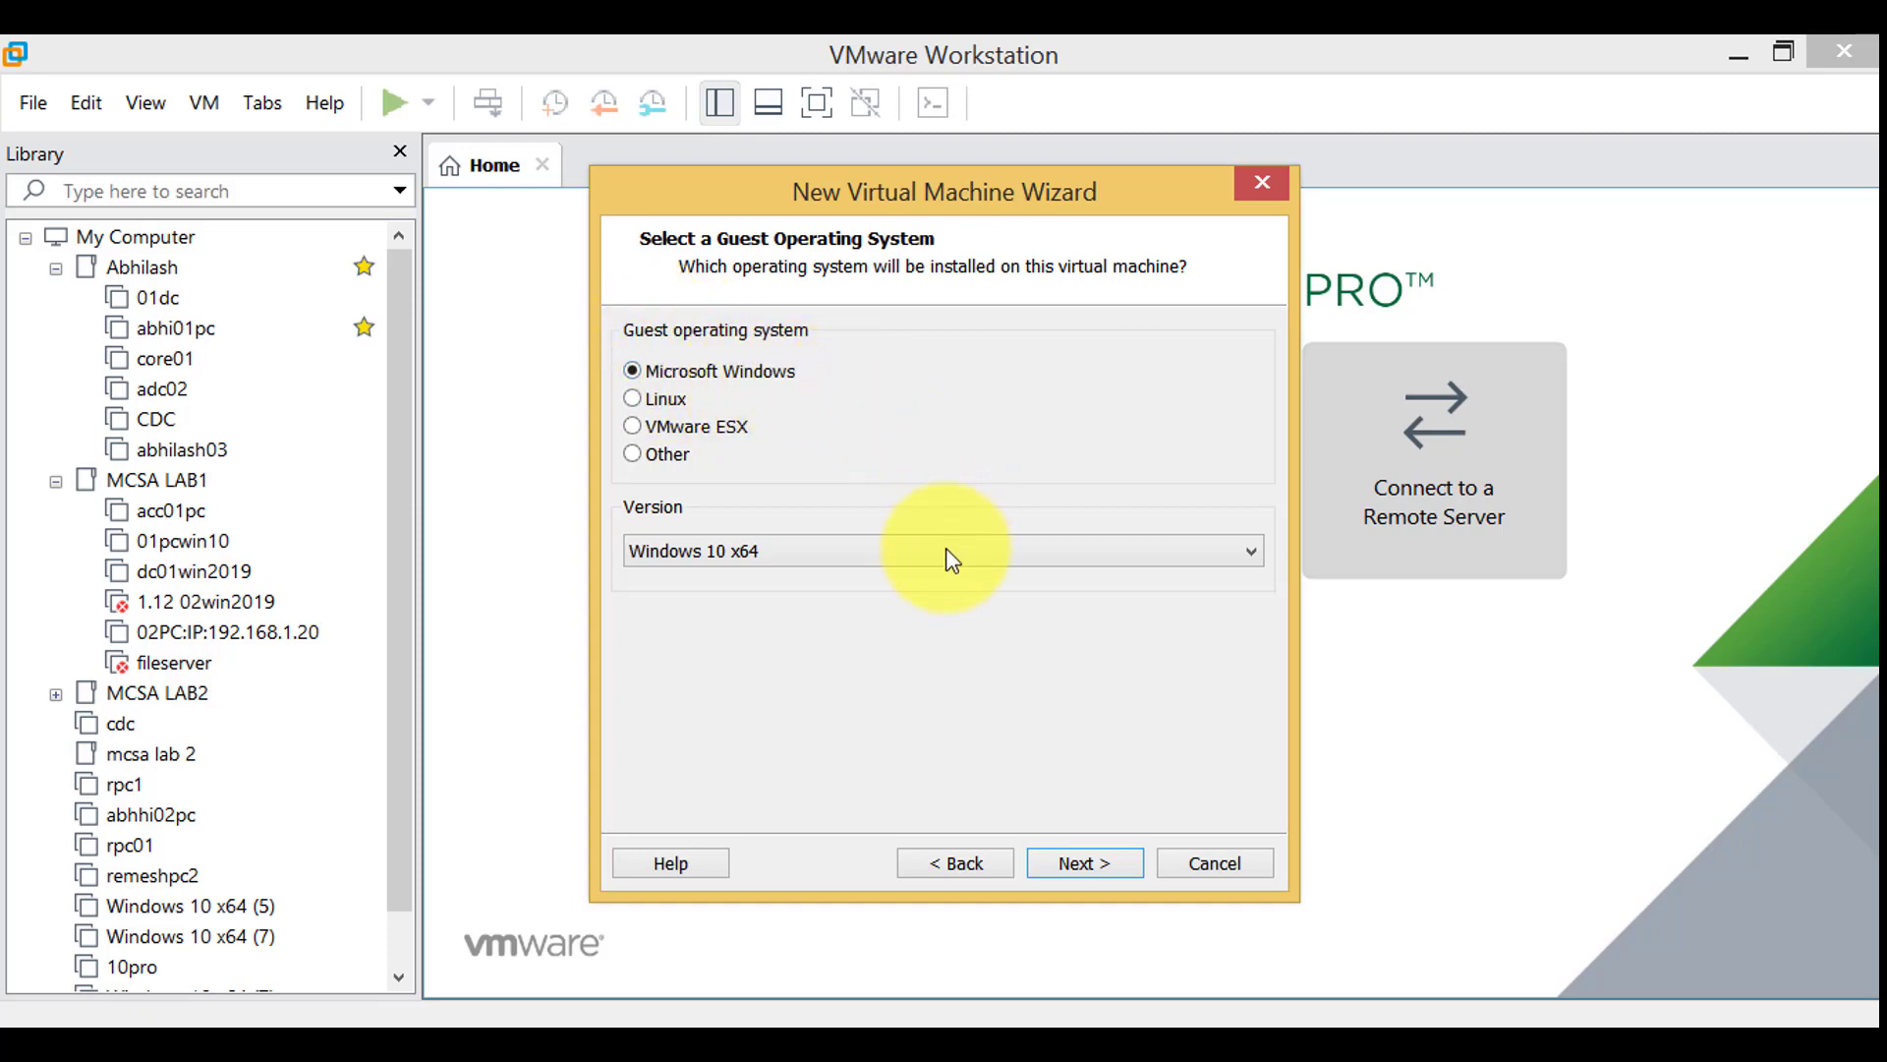
Set the guest operating system version to Windows Server 2016 and continue
{"action": "left_click", "coordinate": [855, 577]}
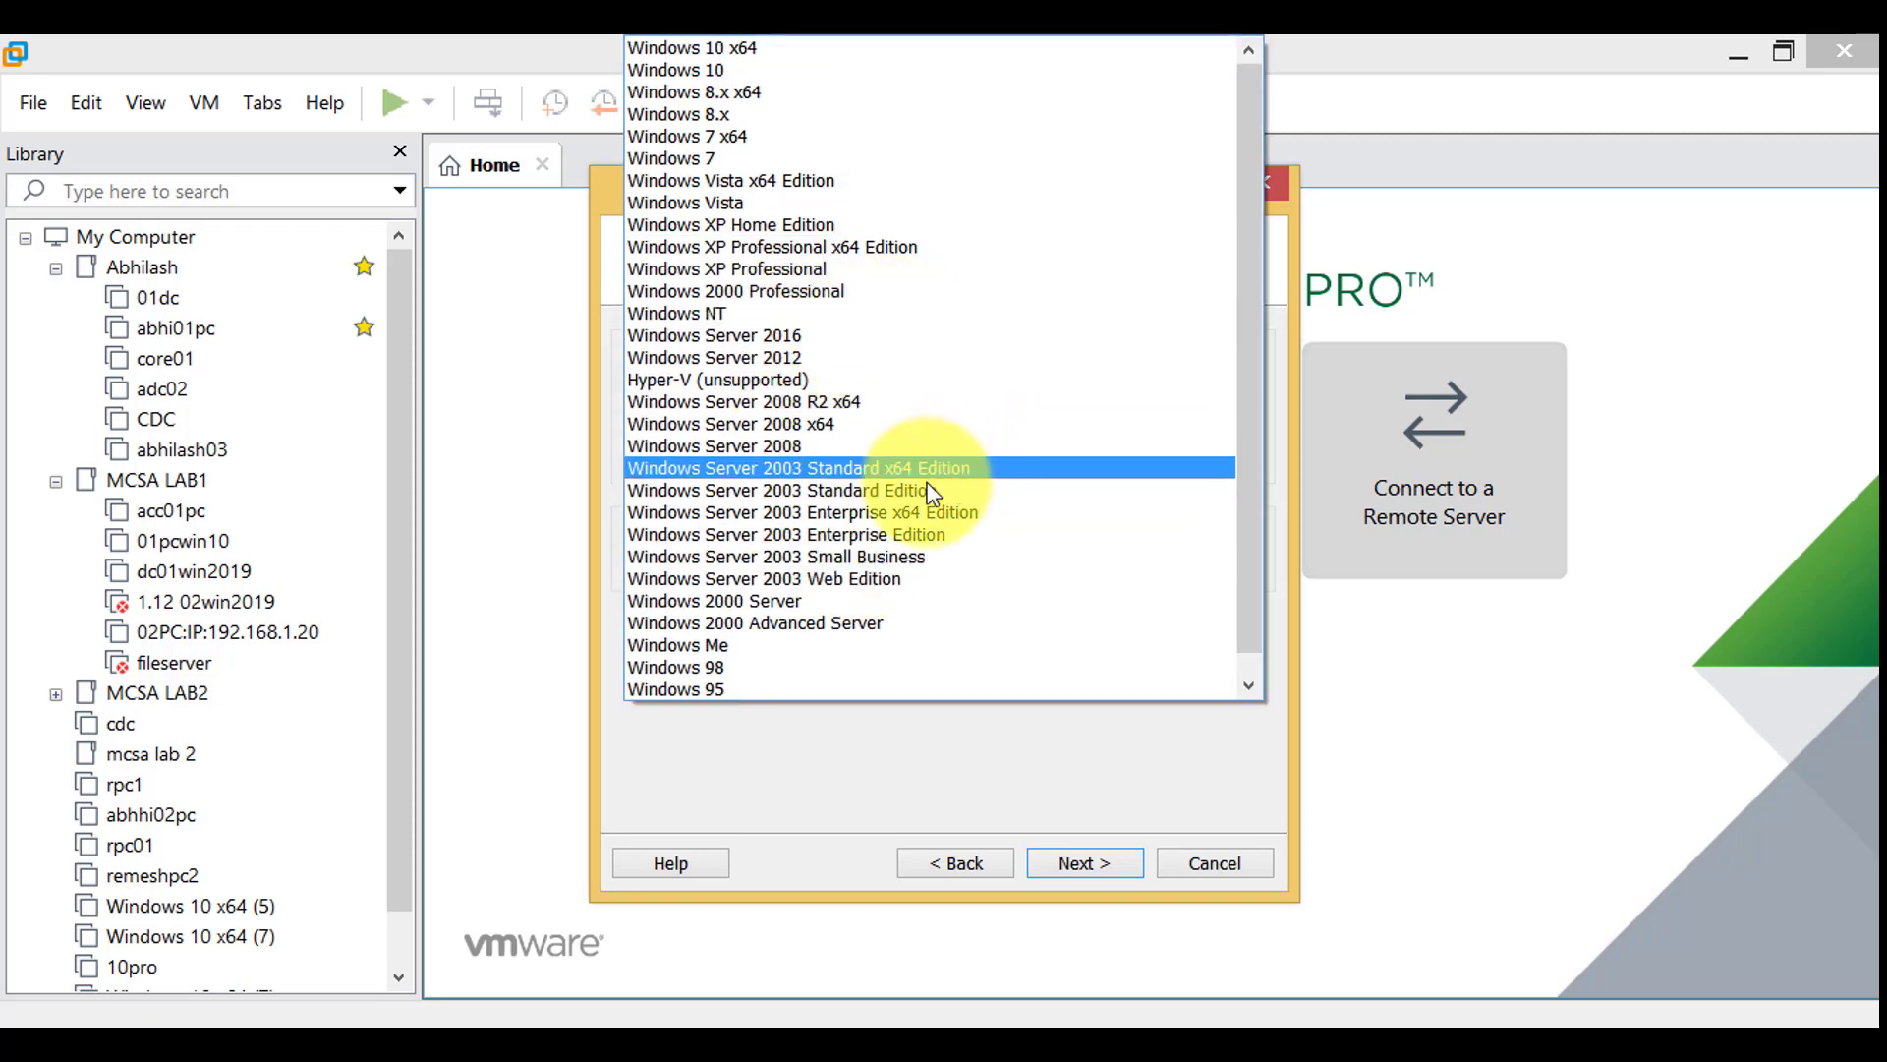
{"action": "left_click", "coordinate": [838, 334]}
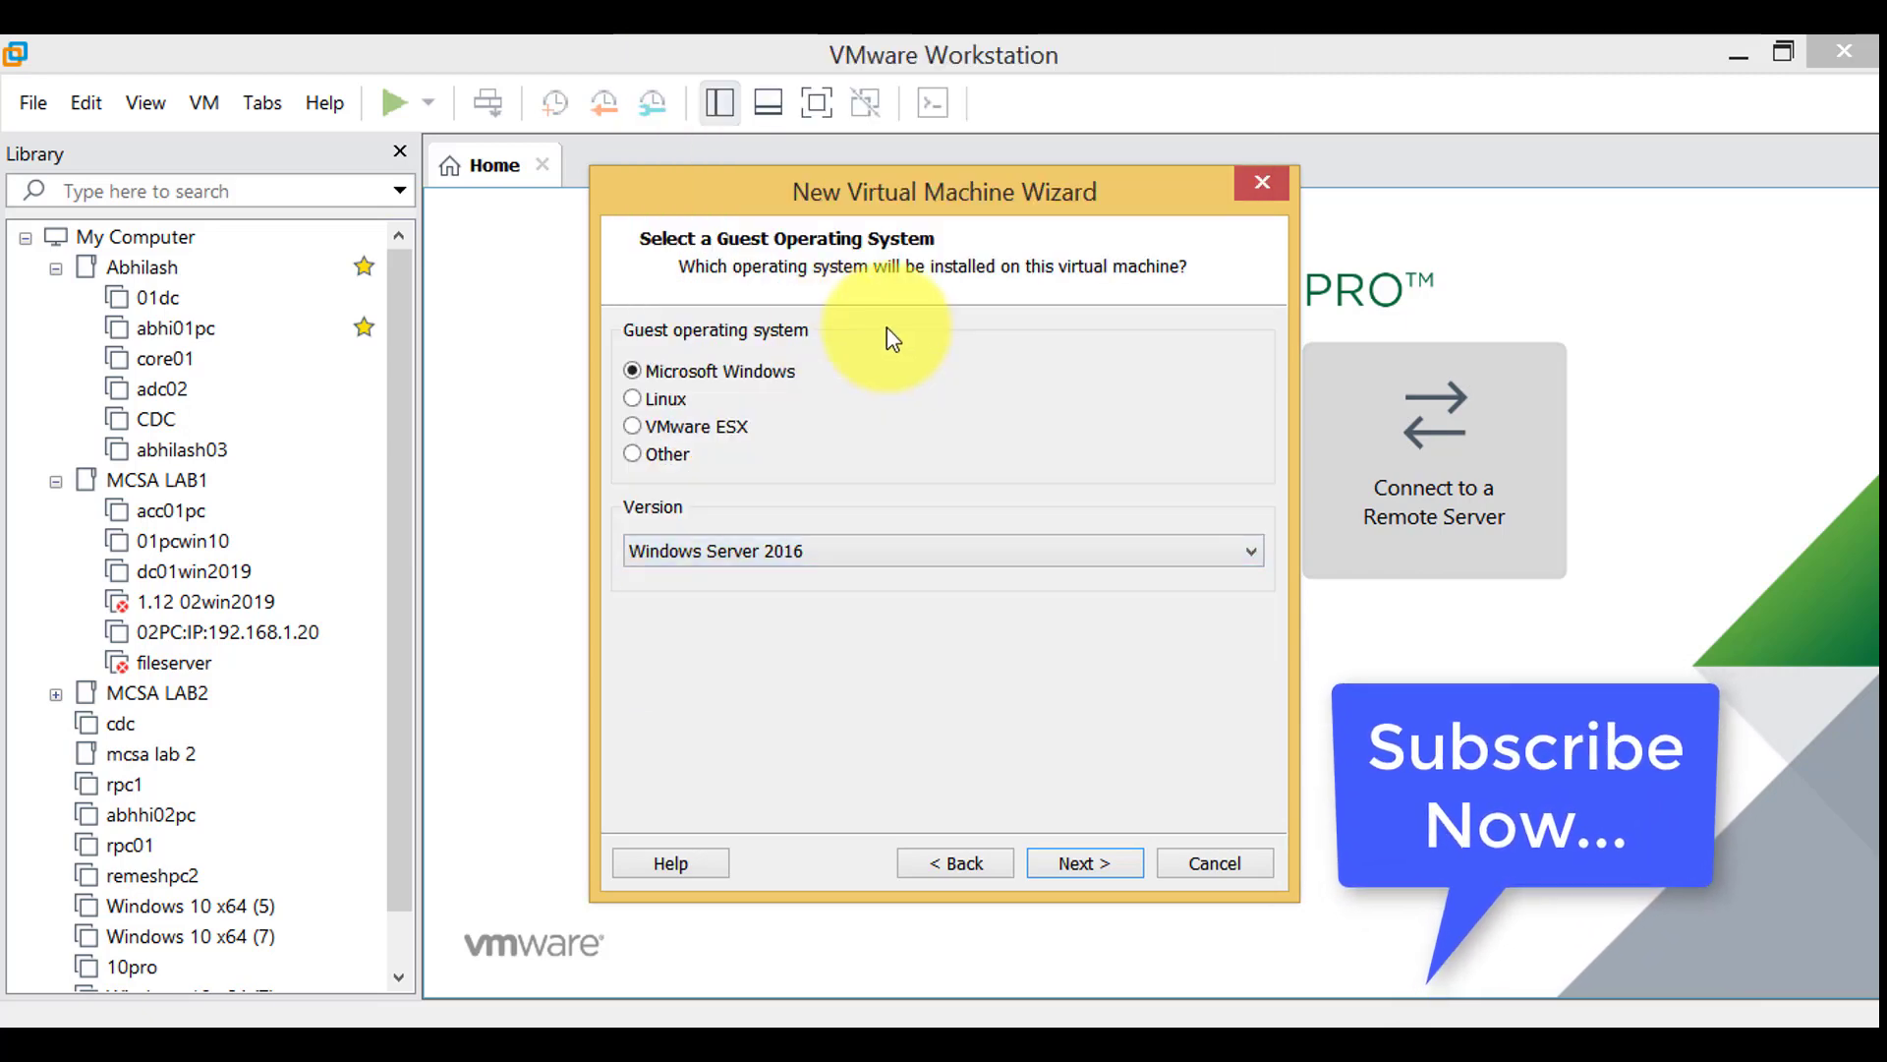
{"action": "left_click", "coordinate": [1121, 870]}
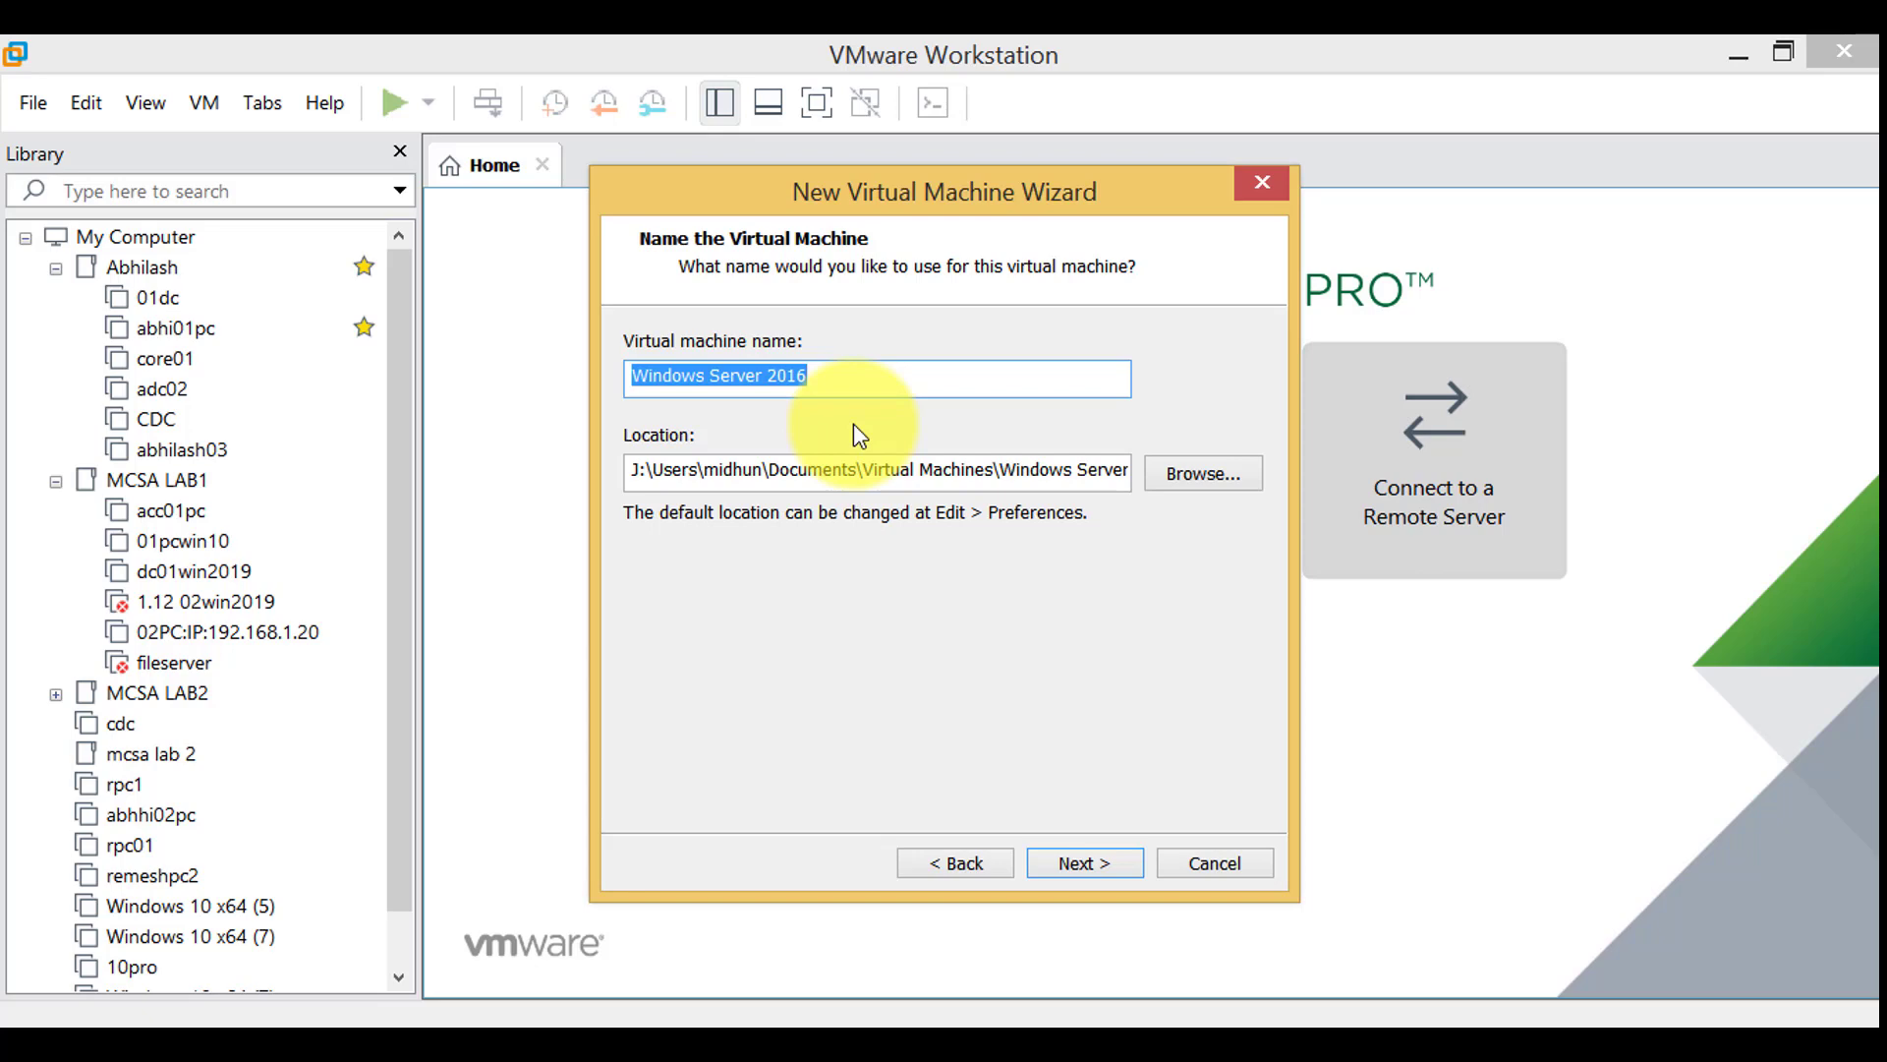
Name the virtual machine 2019server1
{"action": "type", "text": "2019"}
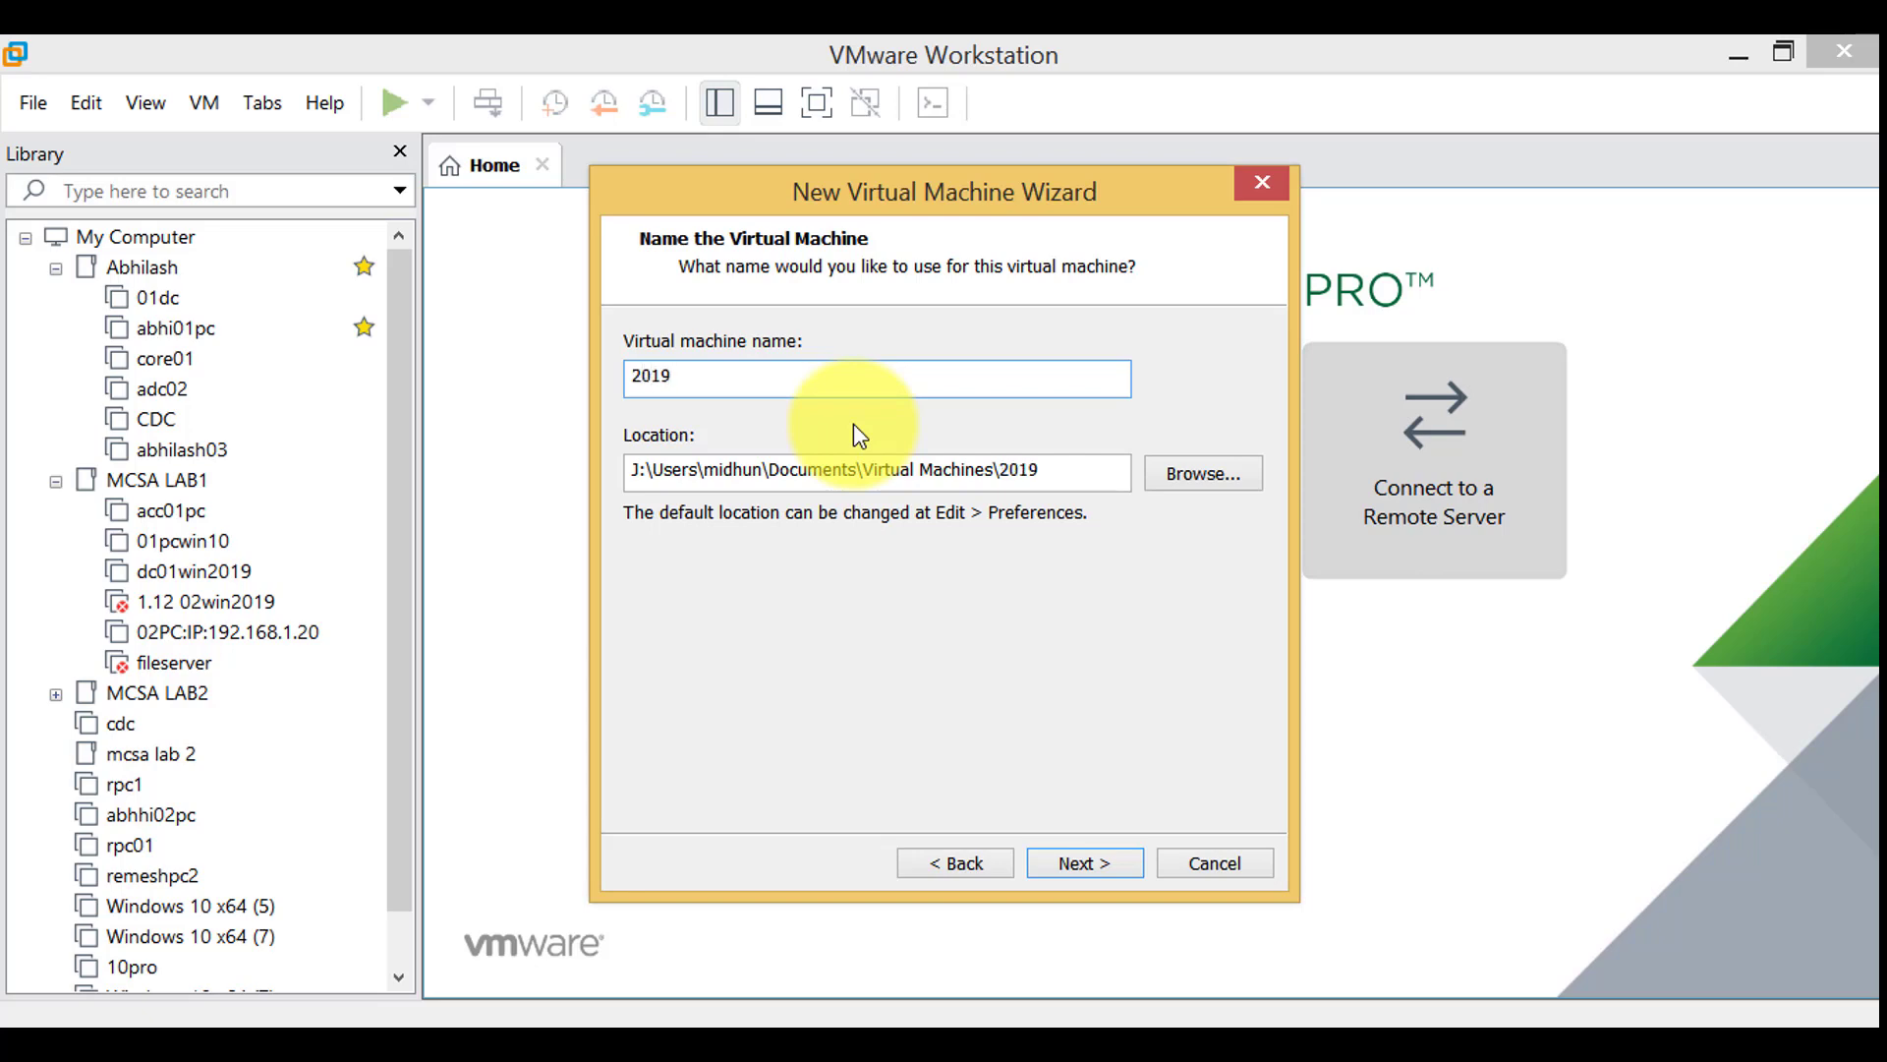
{"action": "type", "text": "server1"}
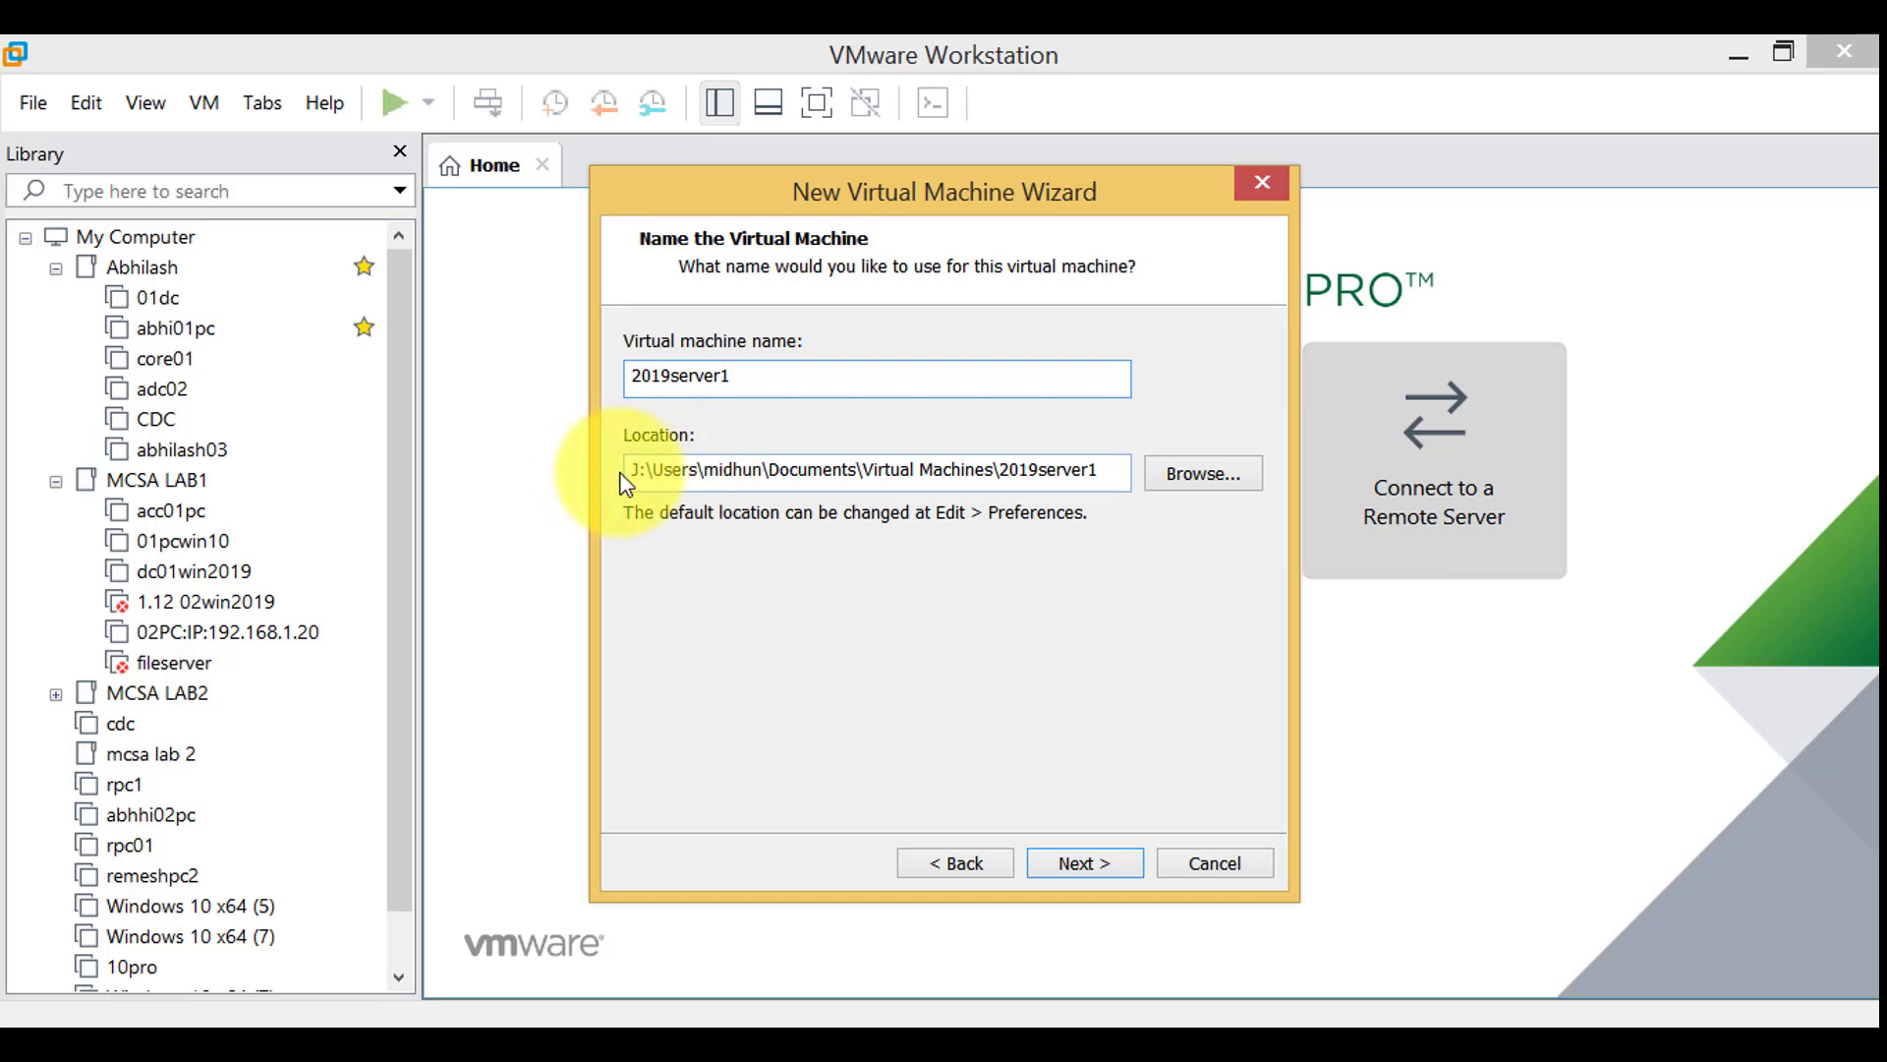
Browse for the VM location and open the vmware folder on the vMWare SSD (L:) drive
{"action": "left_click", "coordinate": [1182, 475]}
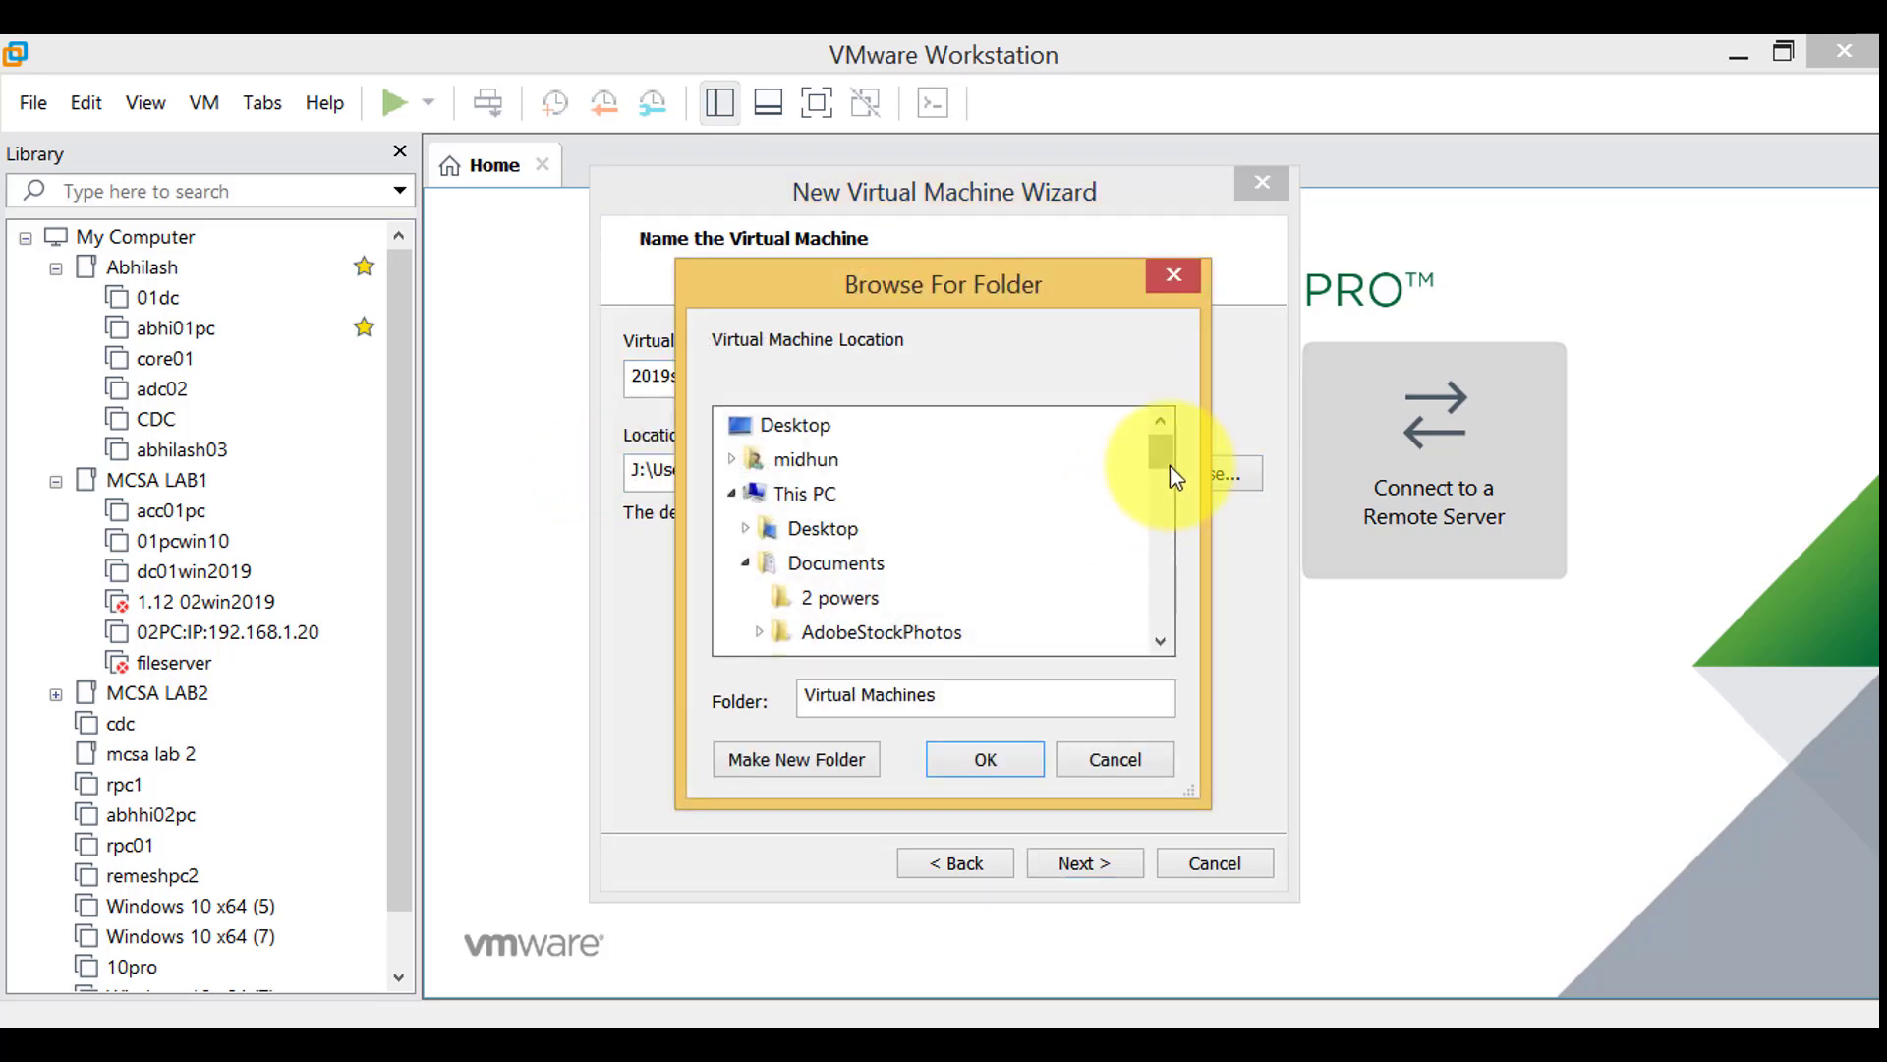
{"action": "scroll", "coordinate": [1164, 481], "scroll_direction": "down", "scroll_amount": 1}
{"action": "left_click_drag", "start_coordinate": [1166, 496], "coordinate": [1160, 590]}
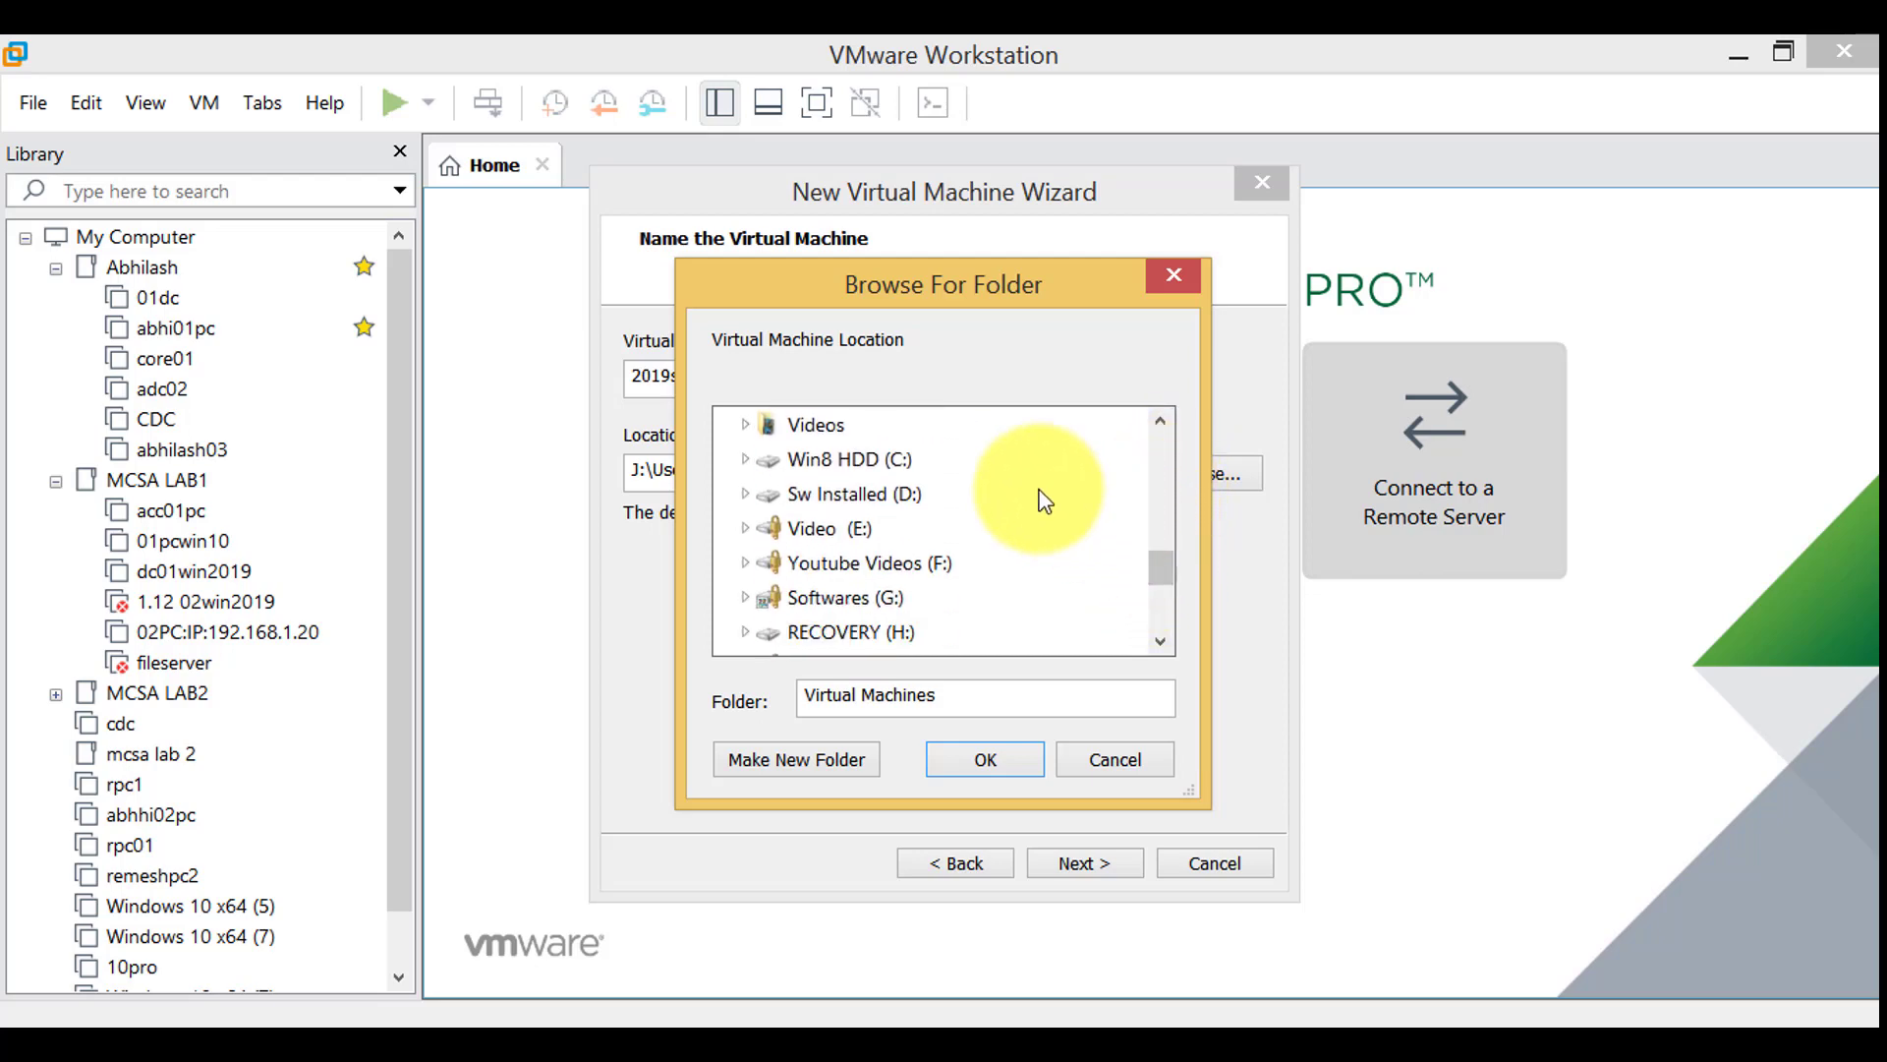
{"action": "left_click", "coordinate": [1159, 641]}
{"action": "left_click", "coordinate": [1159, 641]}
{"action": "left_click", "coordinate": [1159, 641]}
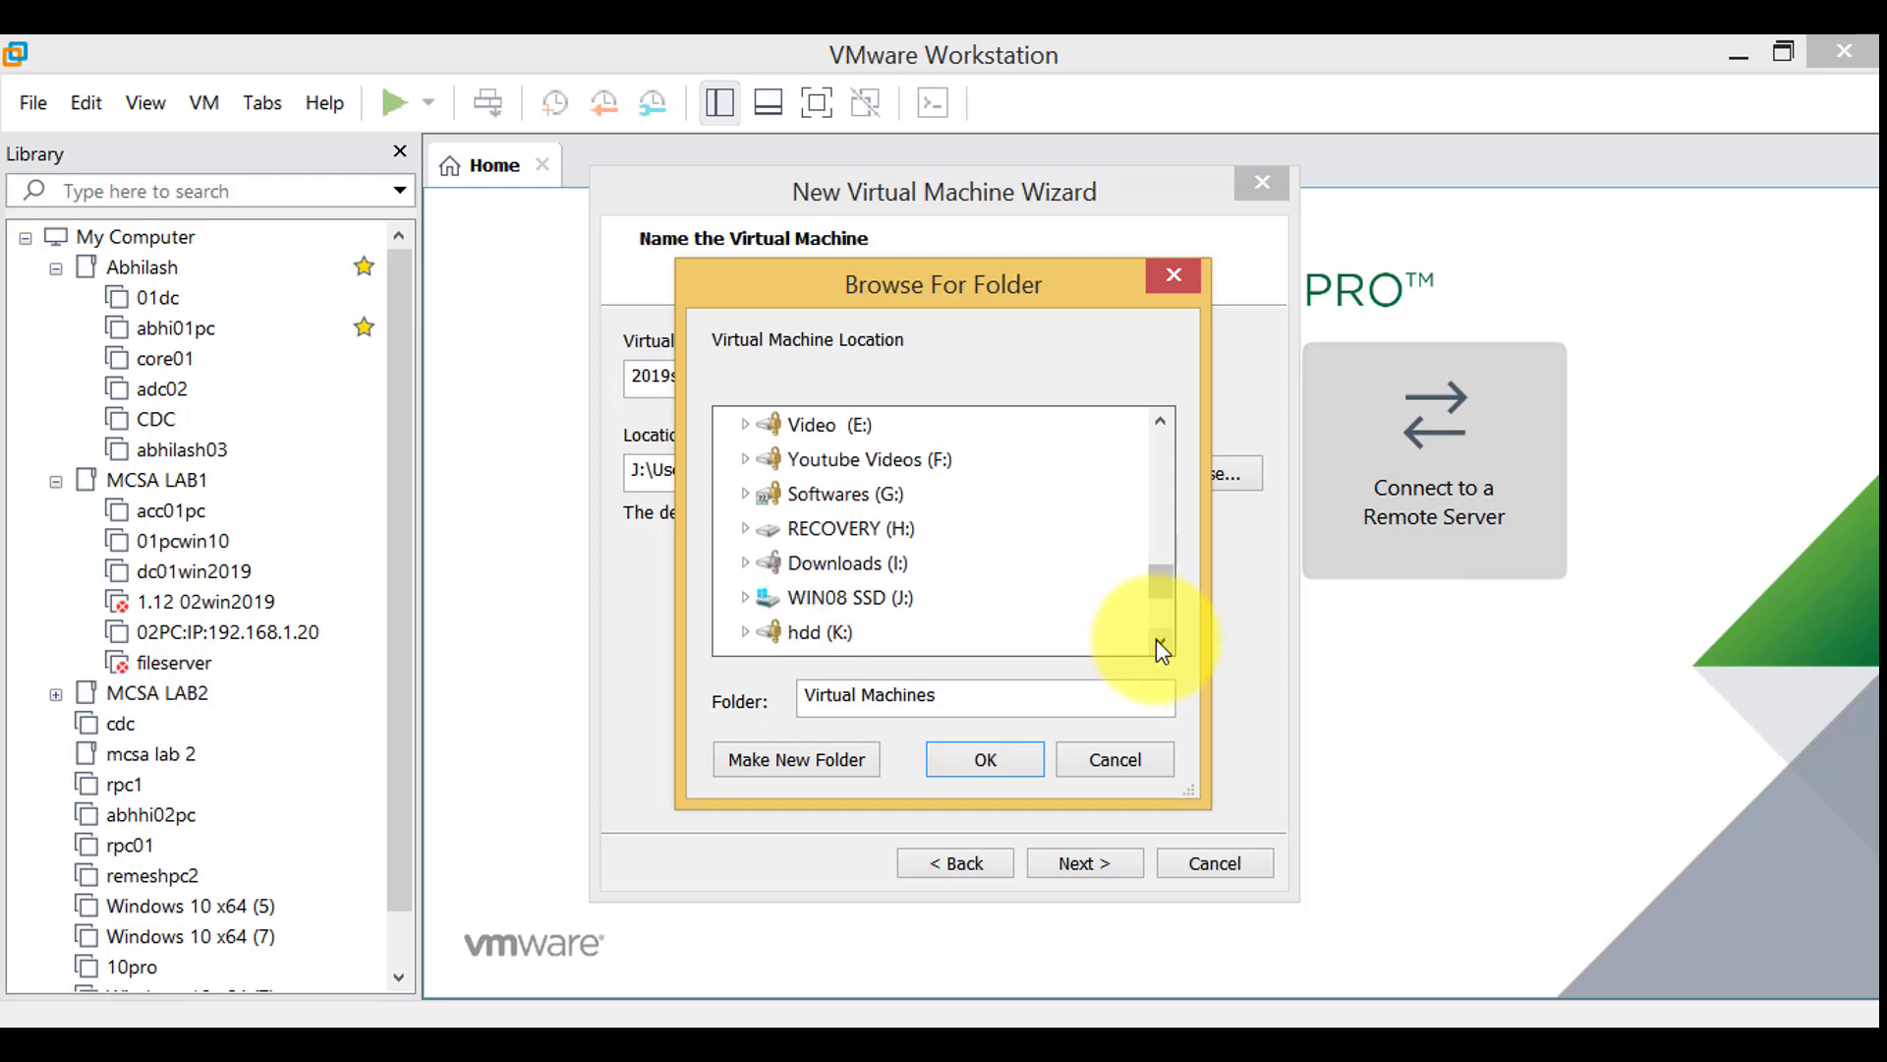
{"action": "left_click", "coordinate": [1159, 641]}
{"action": "left_click", "coordinate": [1159, 641]}
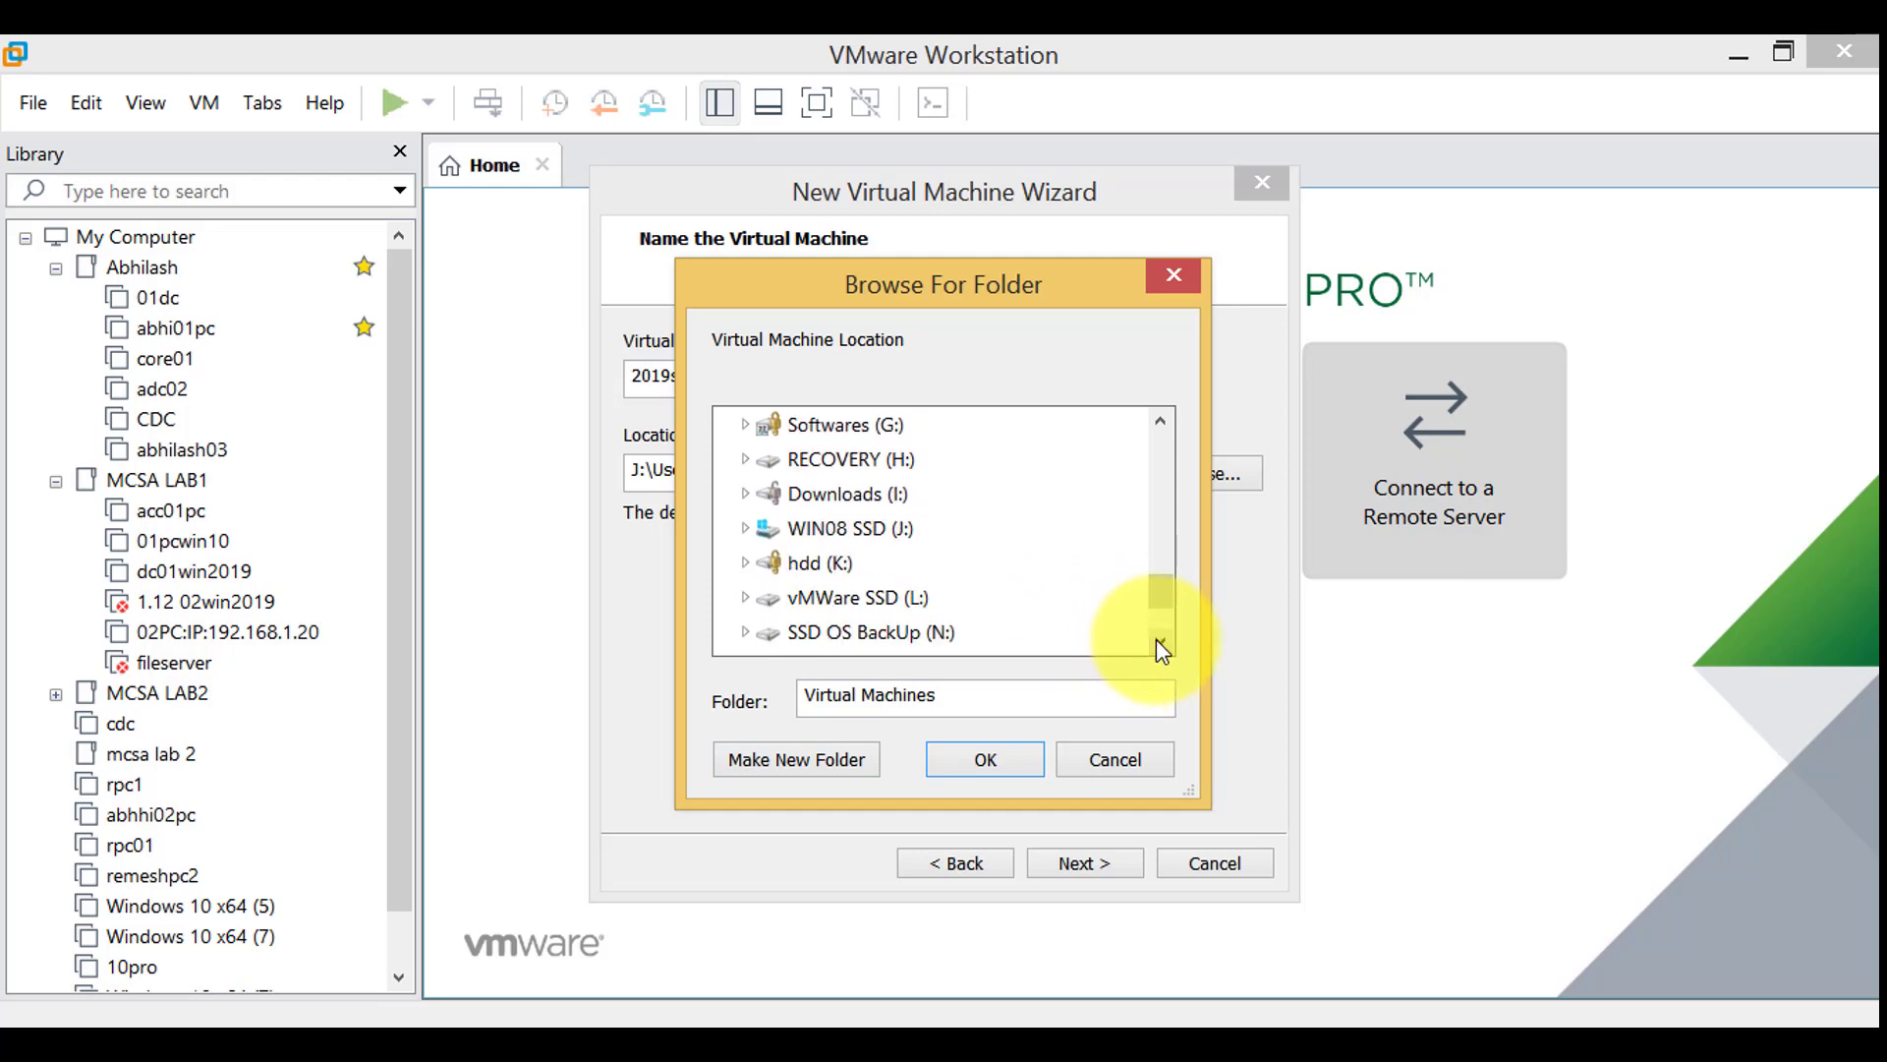
{"action": "left_click", "coordinate": [746, 596]}
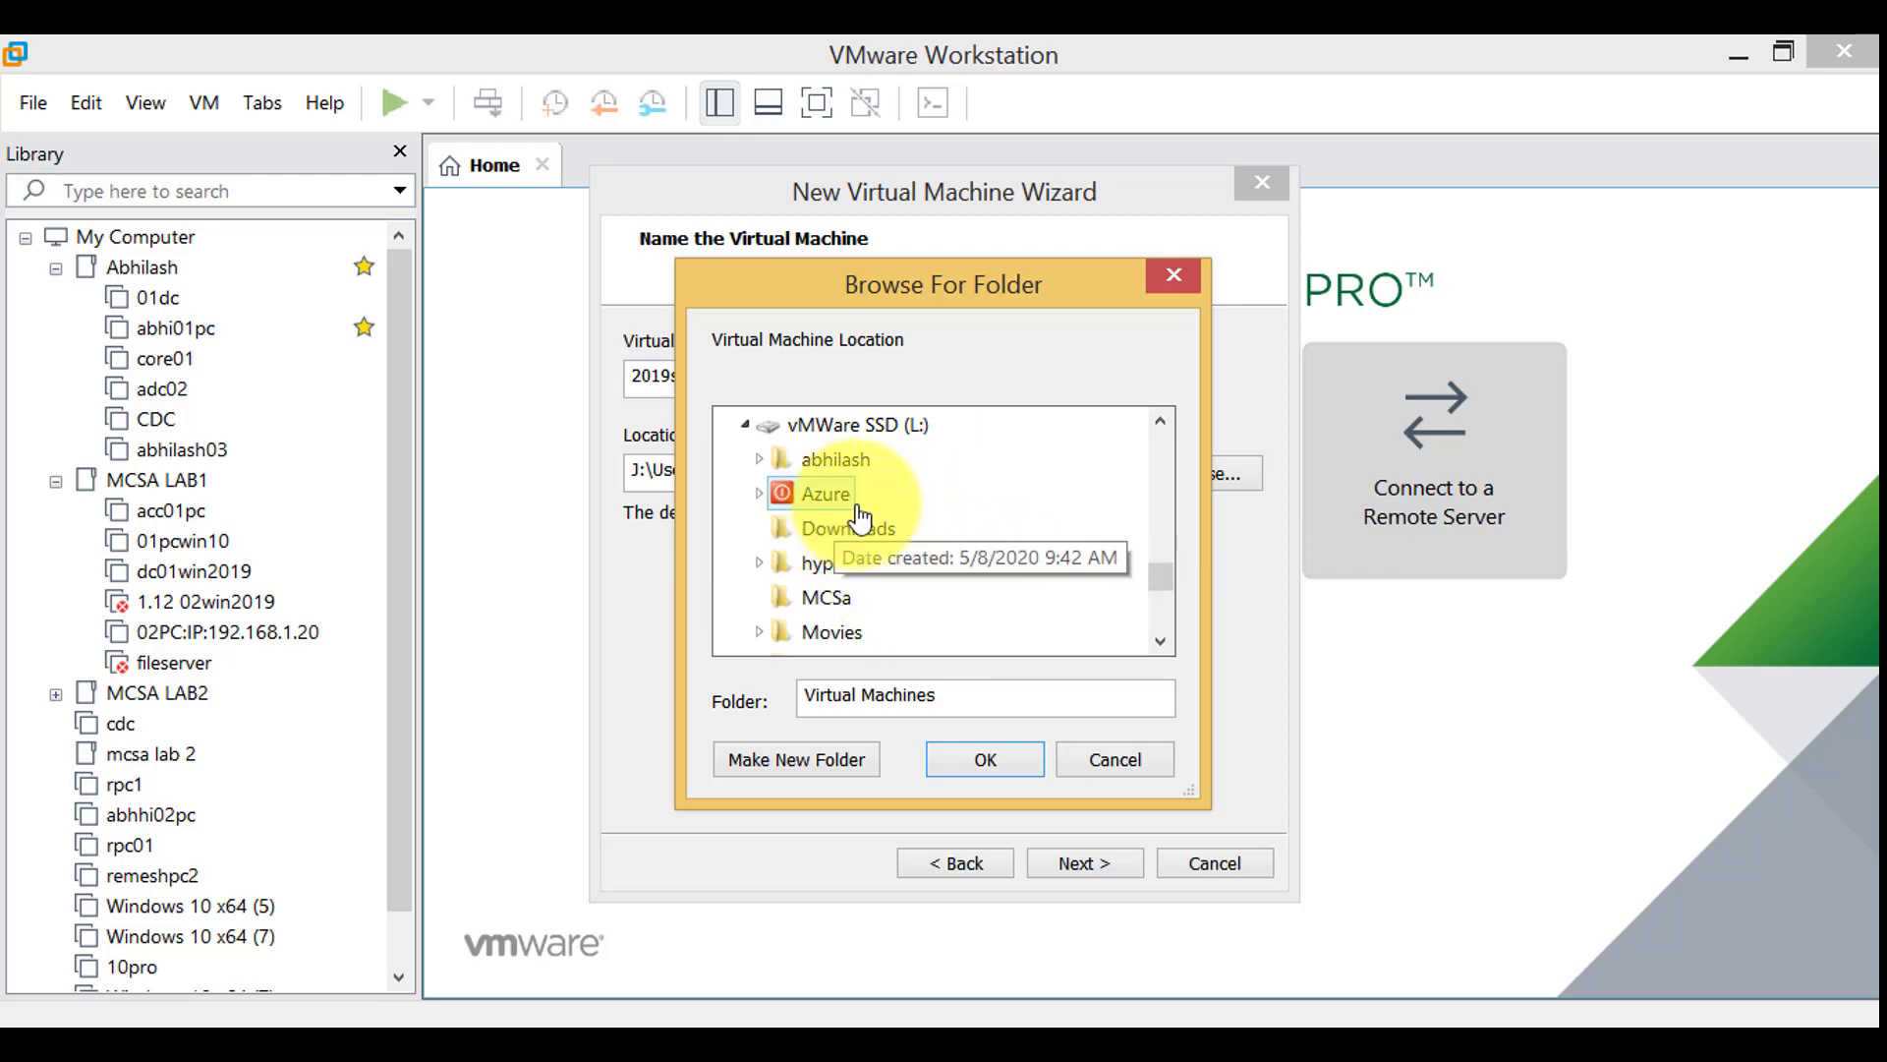
{"action": "scroll", "coordinate": [1086, 542], "scroll_direction": "down", "scroll_amount": 2}
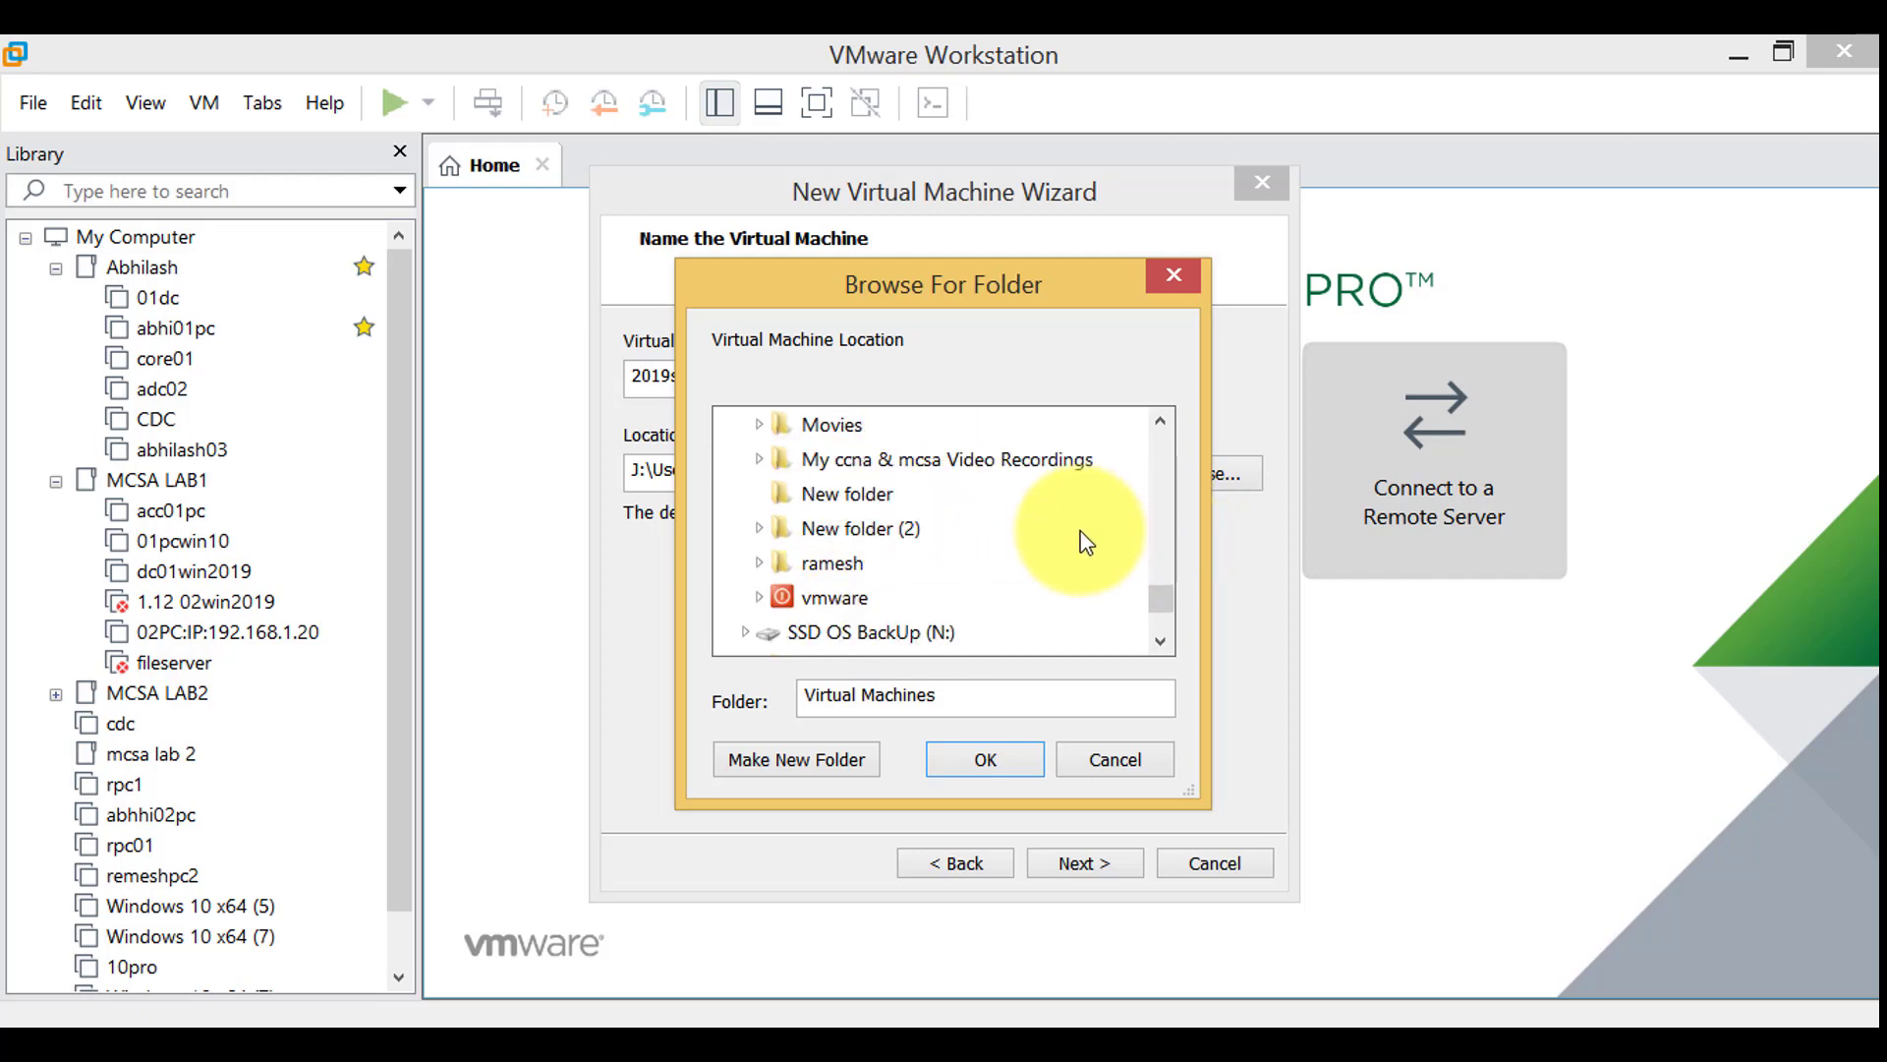
{"action": "double_click", "coordinate": [821, 597]}
Create a new folder named 2019server1 inside vmware and select it as the location
{"action": "left_click", "coordinate": [787, 760]}
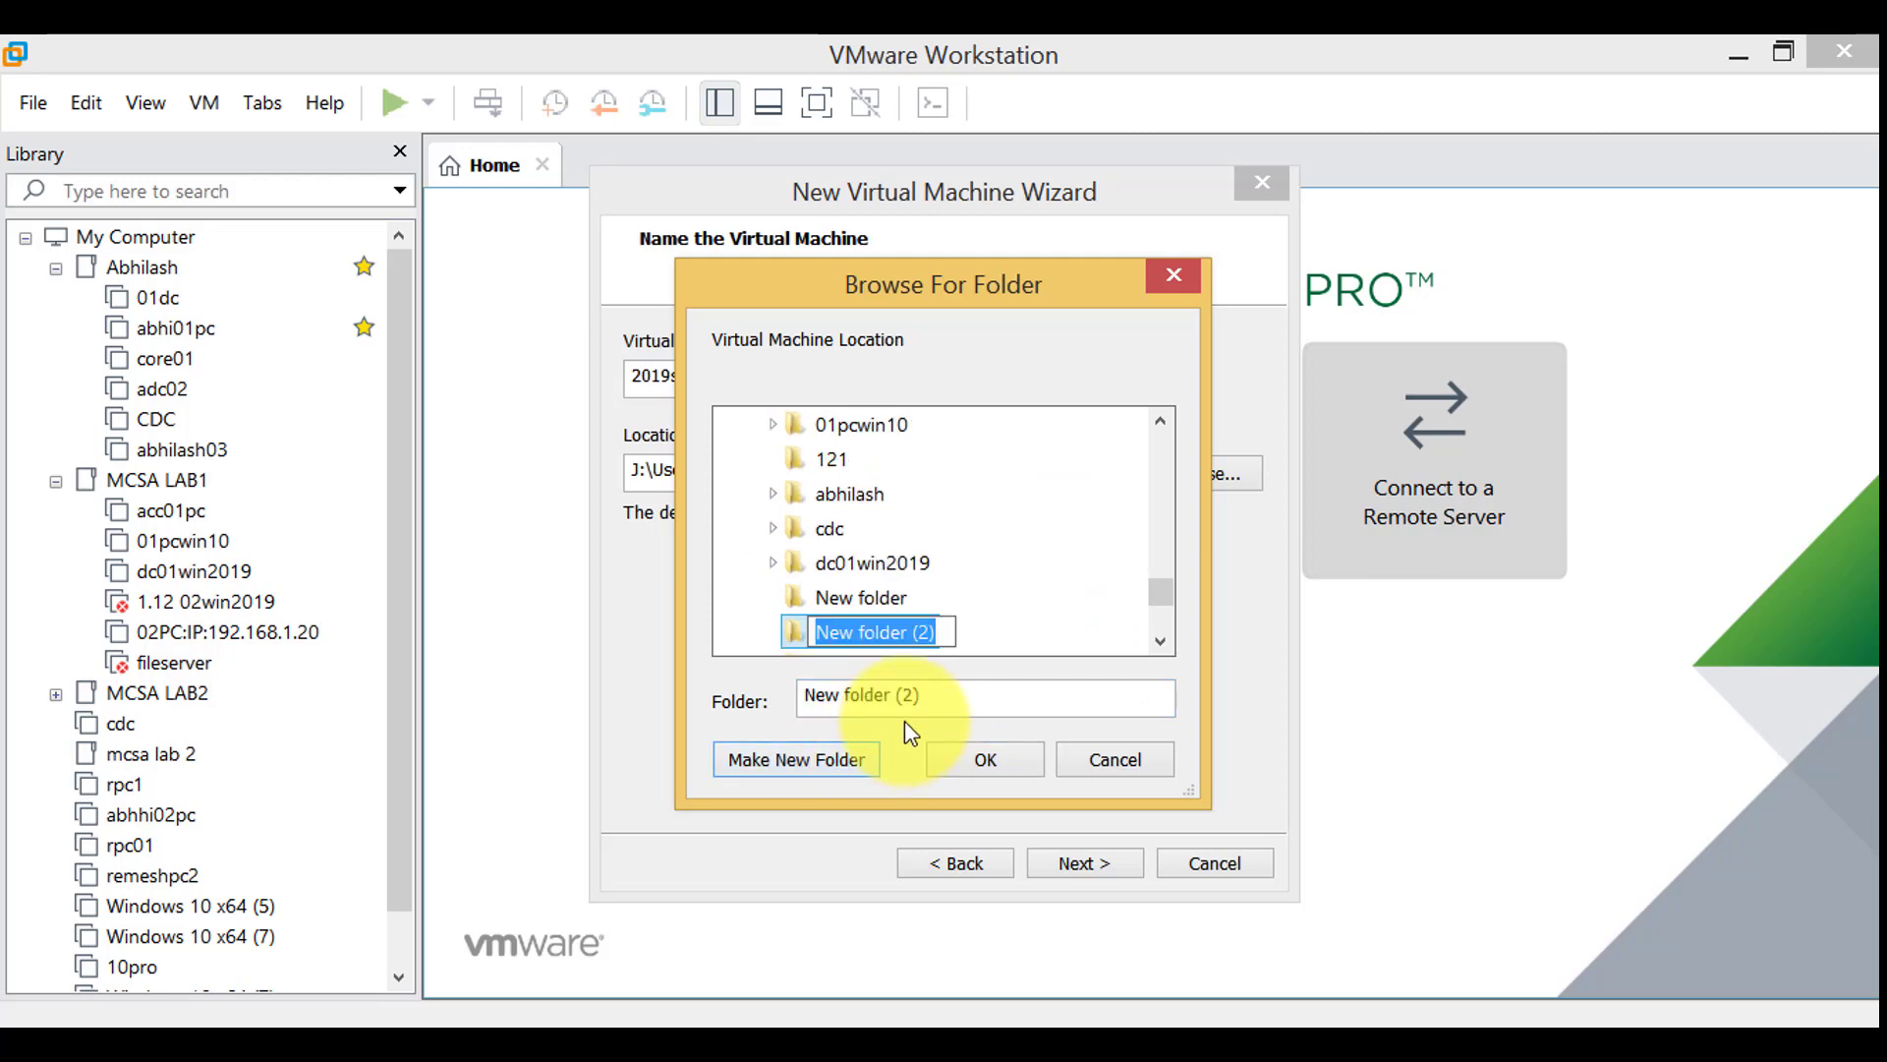
{"action": "type", "text": "20"}
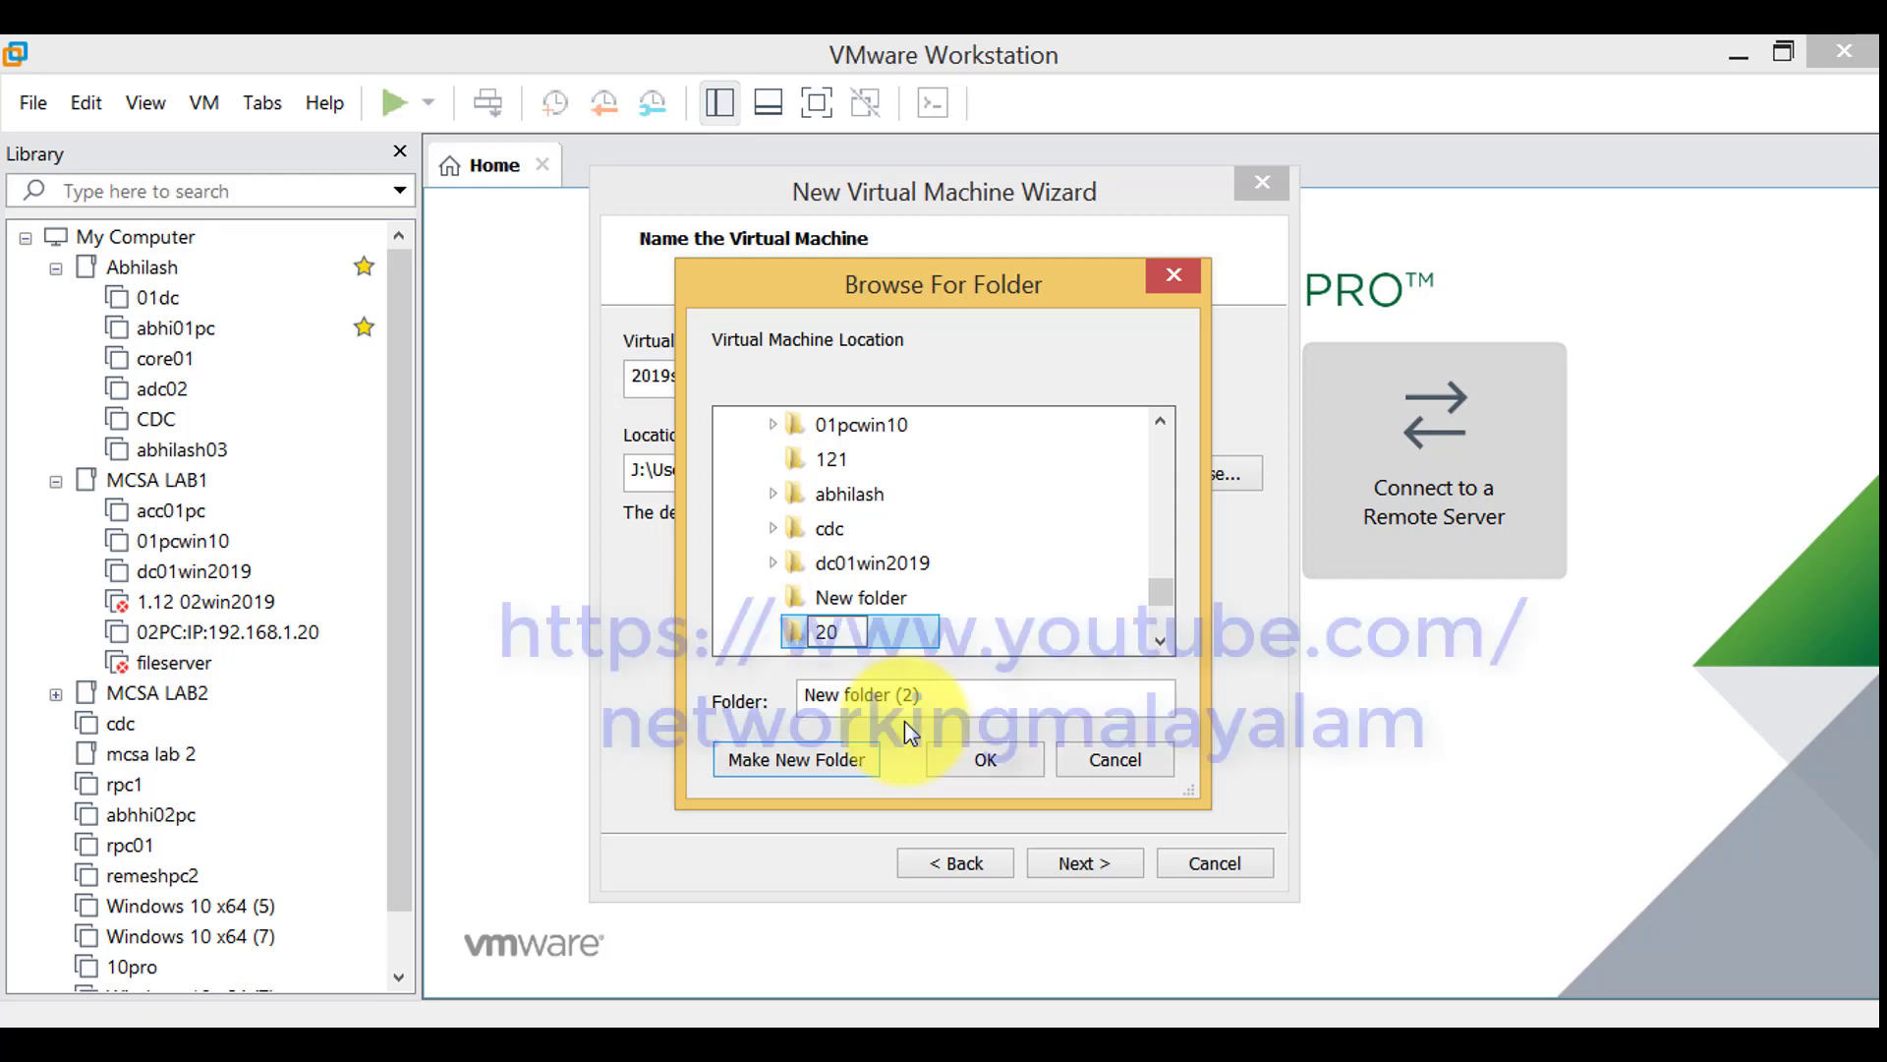
{"action": "type", "text": "19server1"}
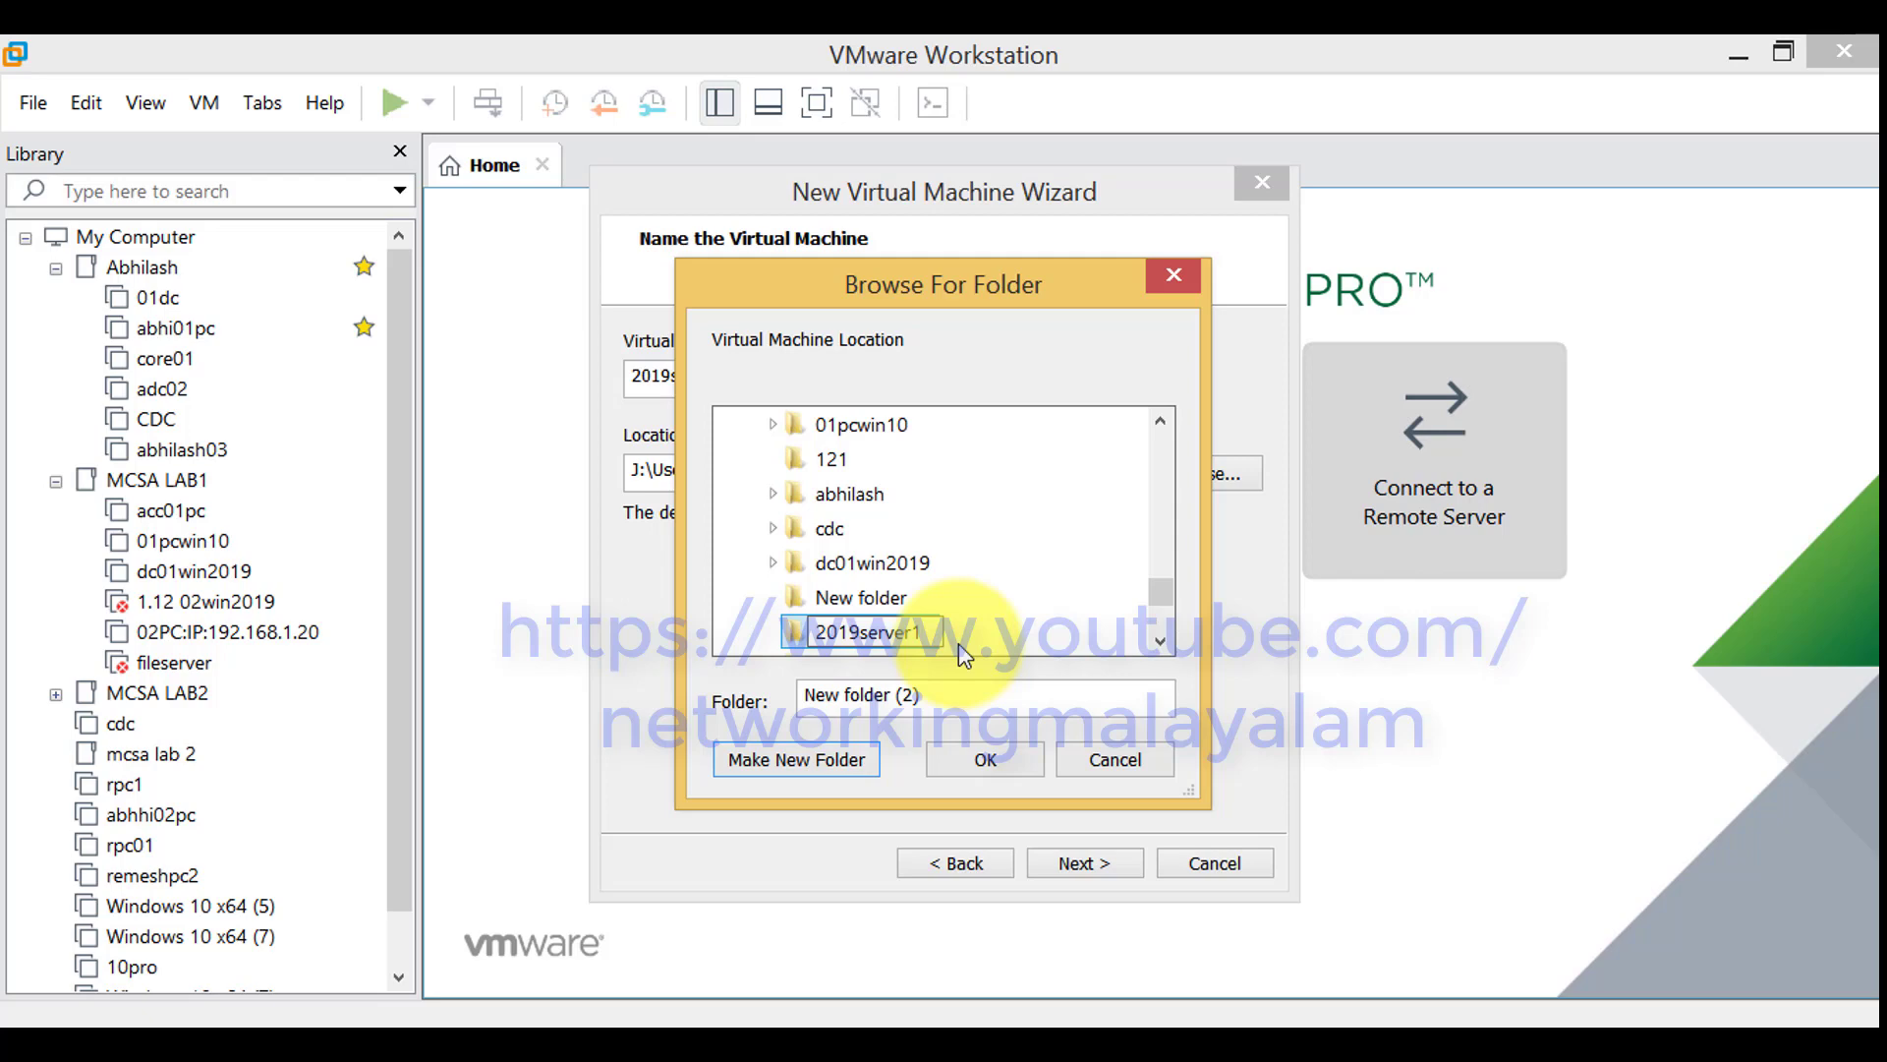
{"action": "key", "text": "Return"}
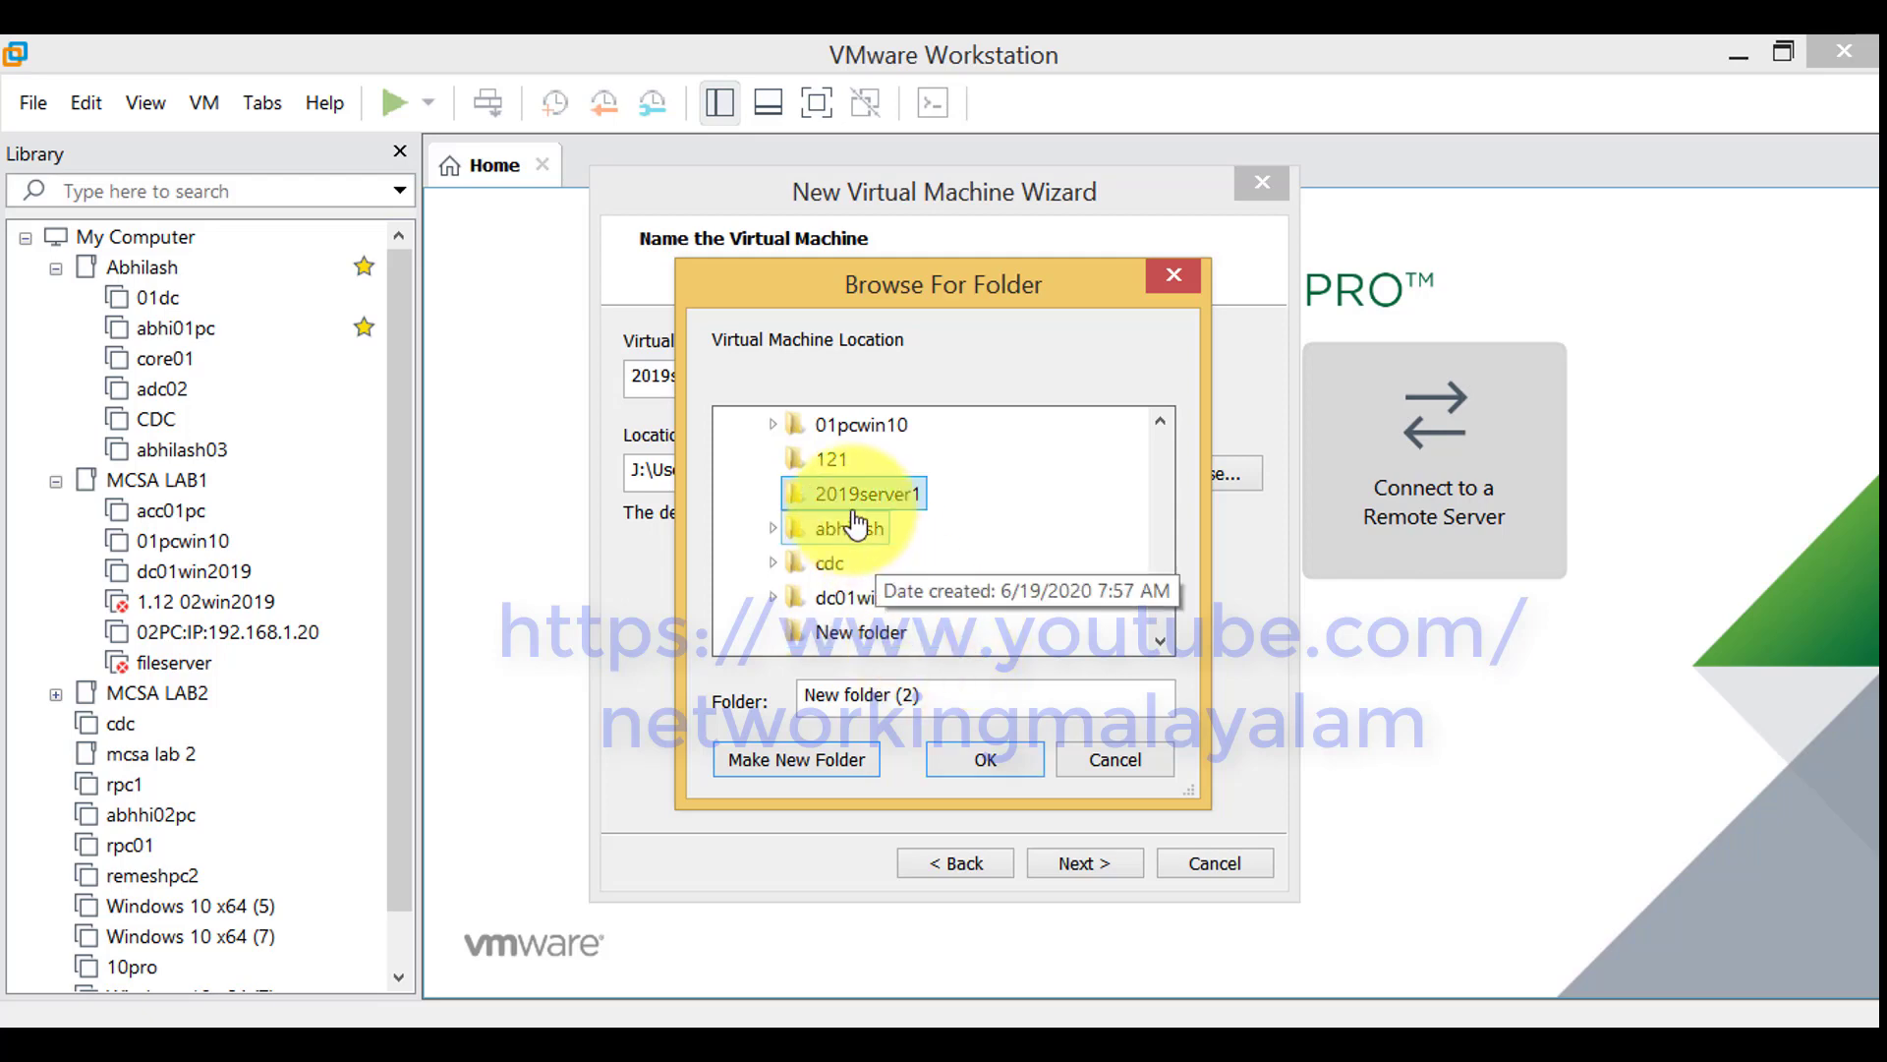
{"action": "left_click", "coordinate": [979, 764]}
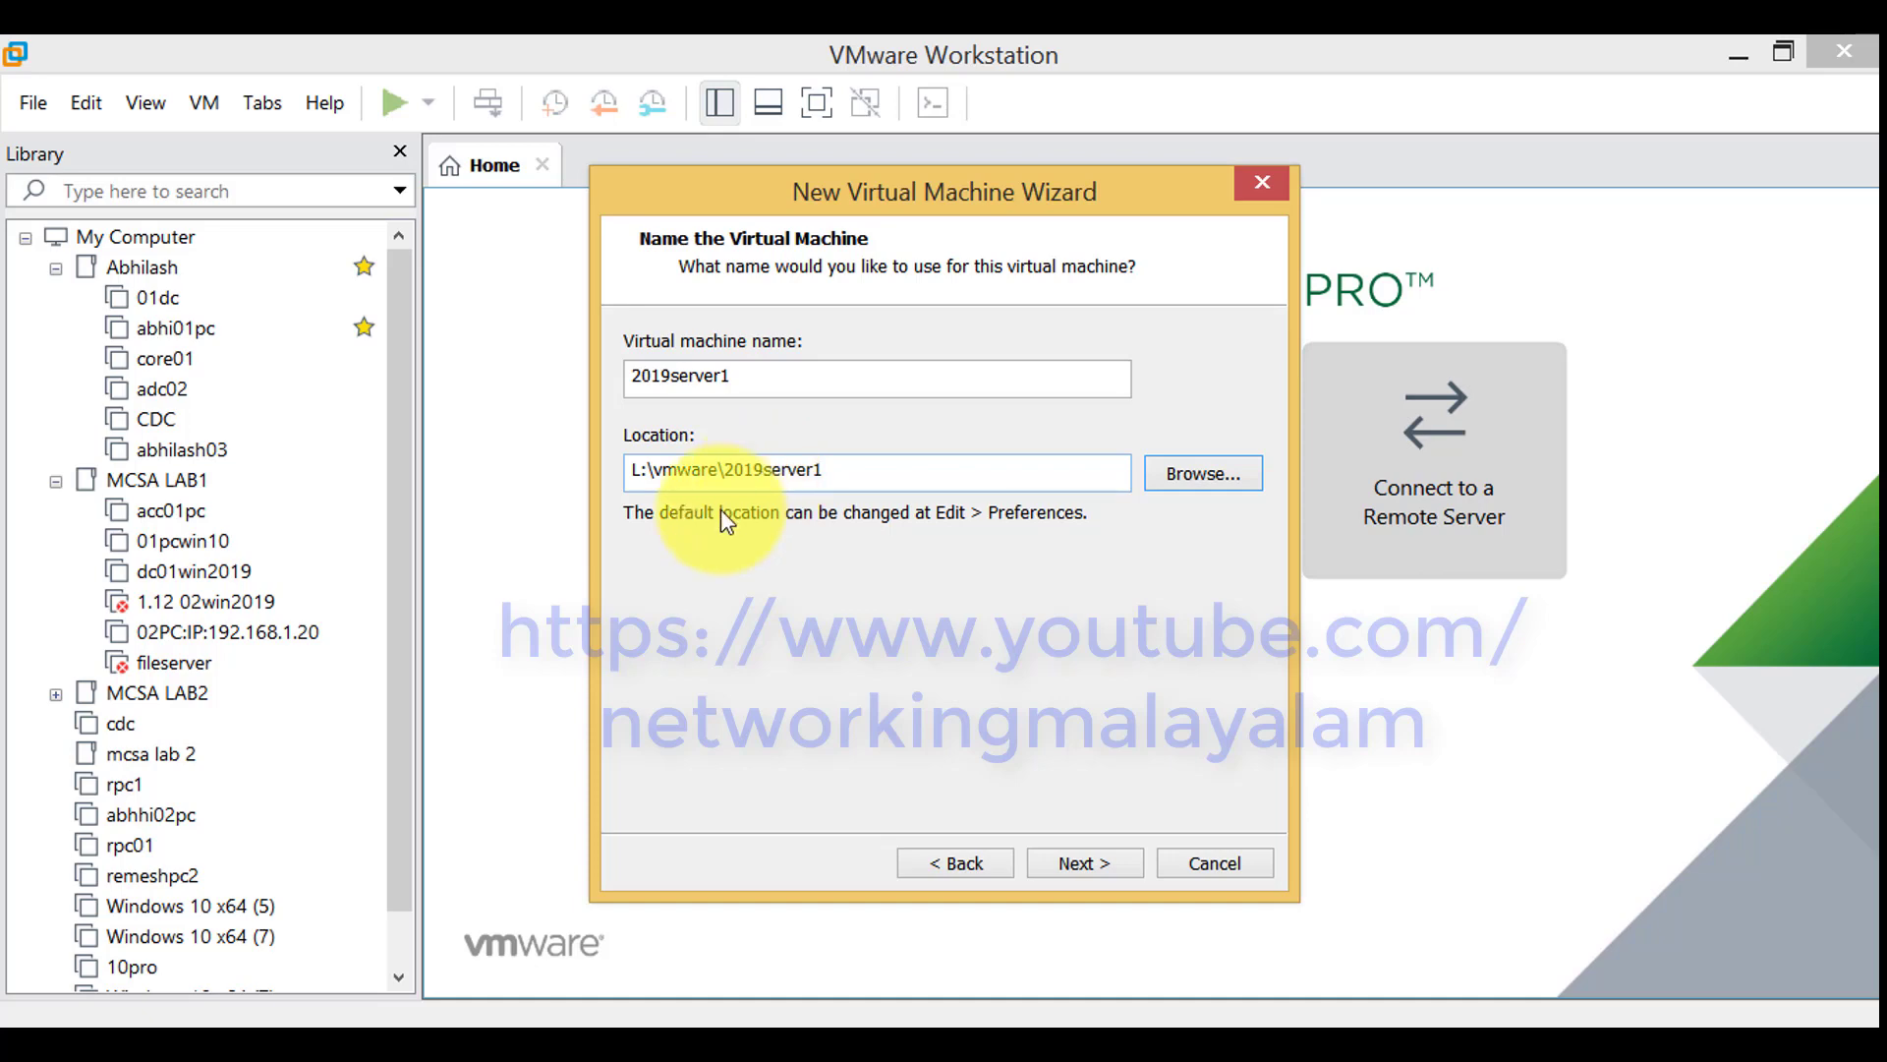
Continue past the name page and accept the 60 GB disk split into multiple files
{"action": "left_click", "coordinate": [1089, 867]}
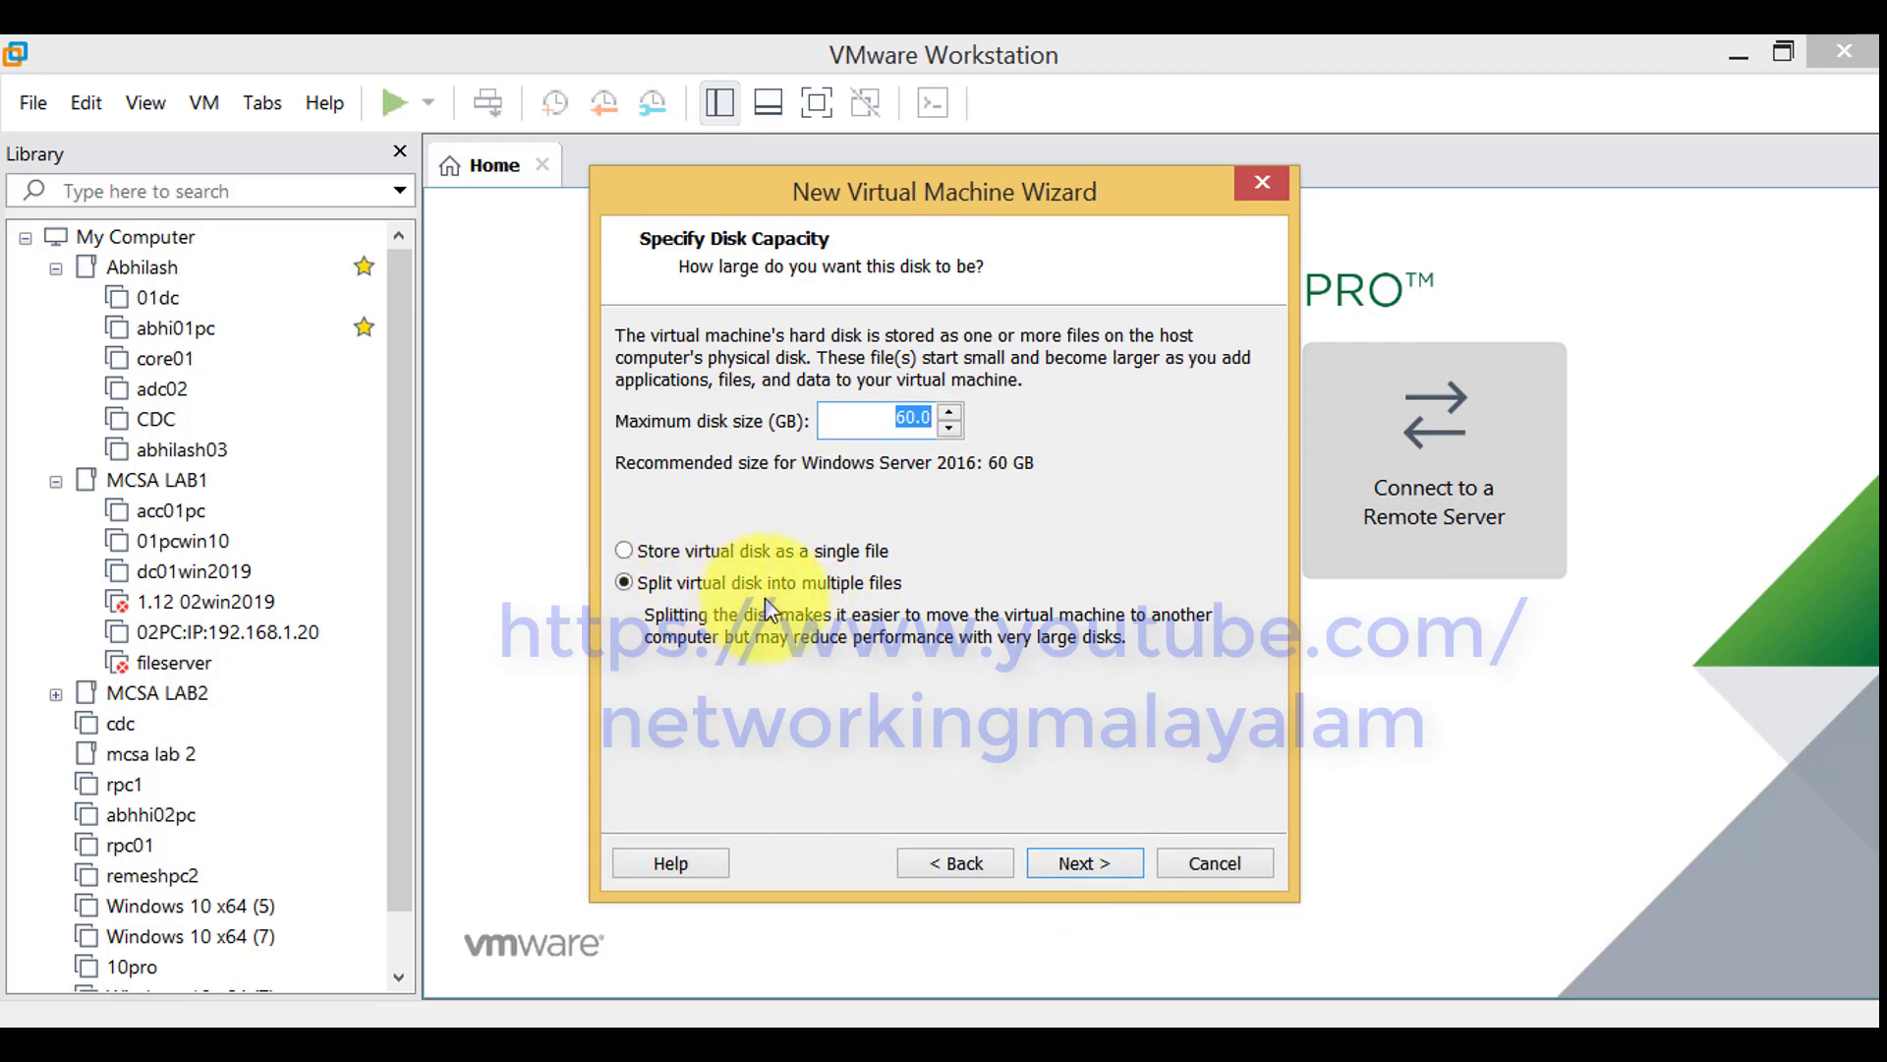
{"action": "left_click", "coordinate": [1099, 861]}
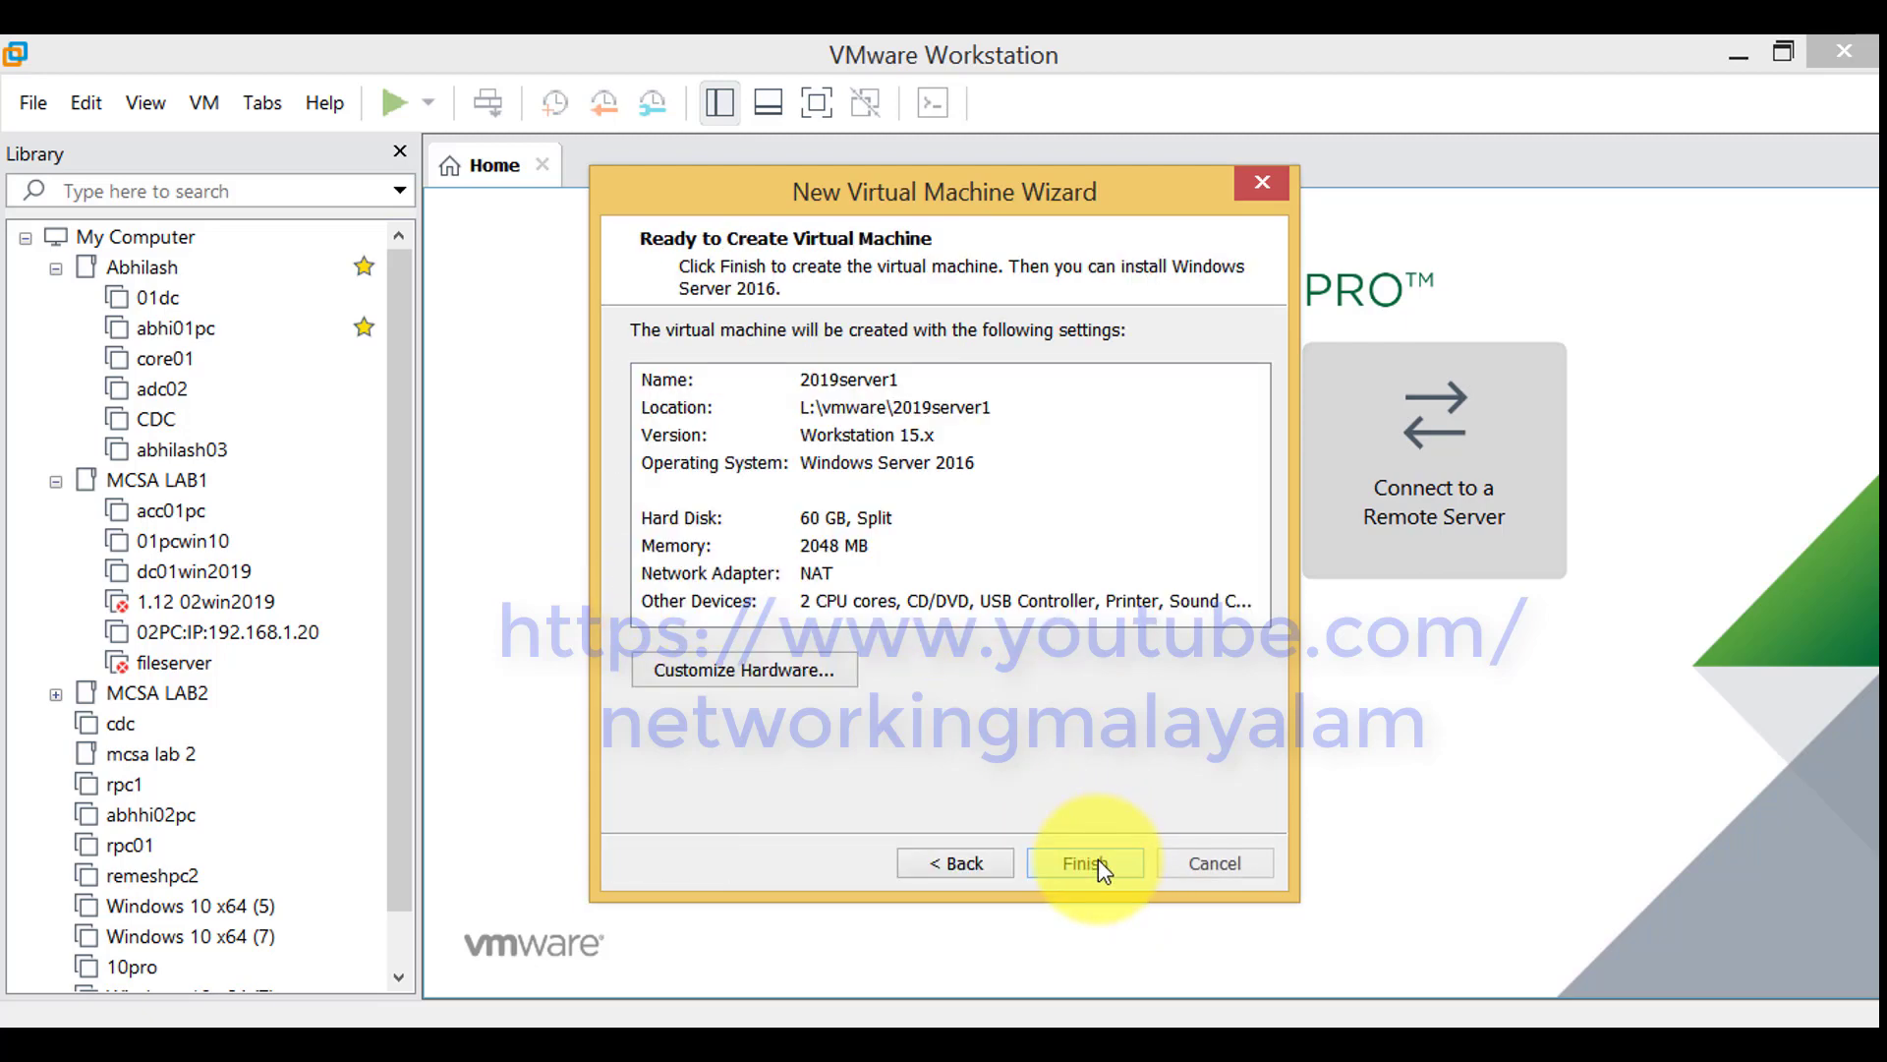
Customize the hardware to set the network adapter to Host-only, then finish creating the virtual machine
{"action": "left_click", "coordinate": [827, 672]}
{"action": "left_click", "coordinate": [832, 676]}
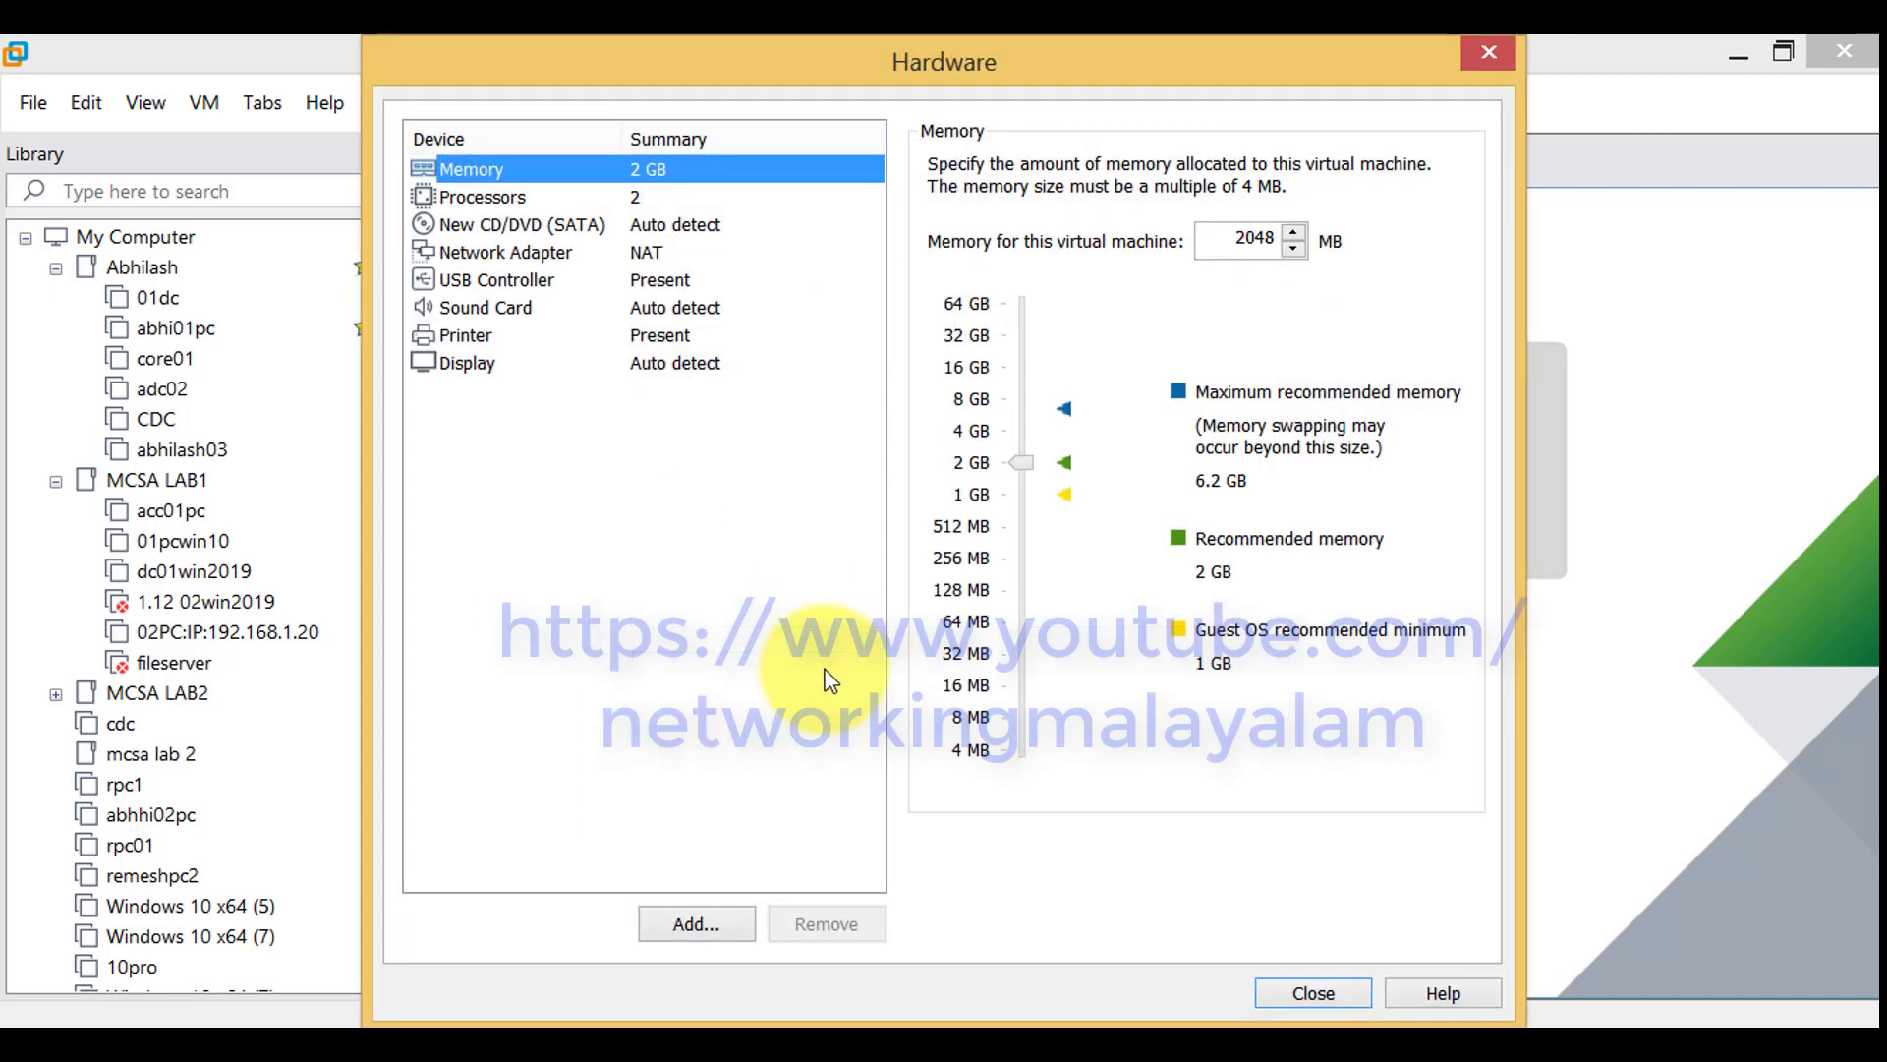
{"action": "left_click", "coordinate": [646, 260]}
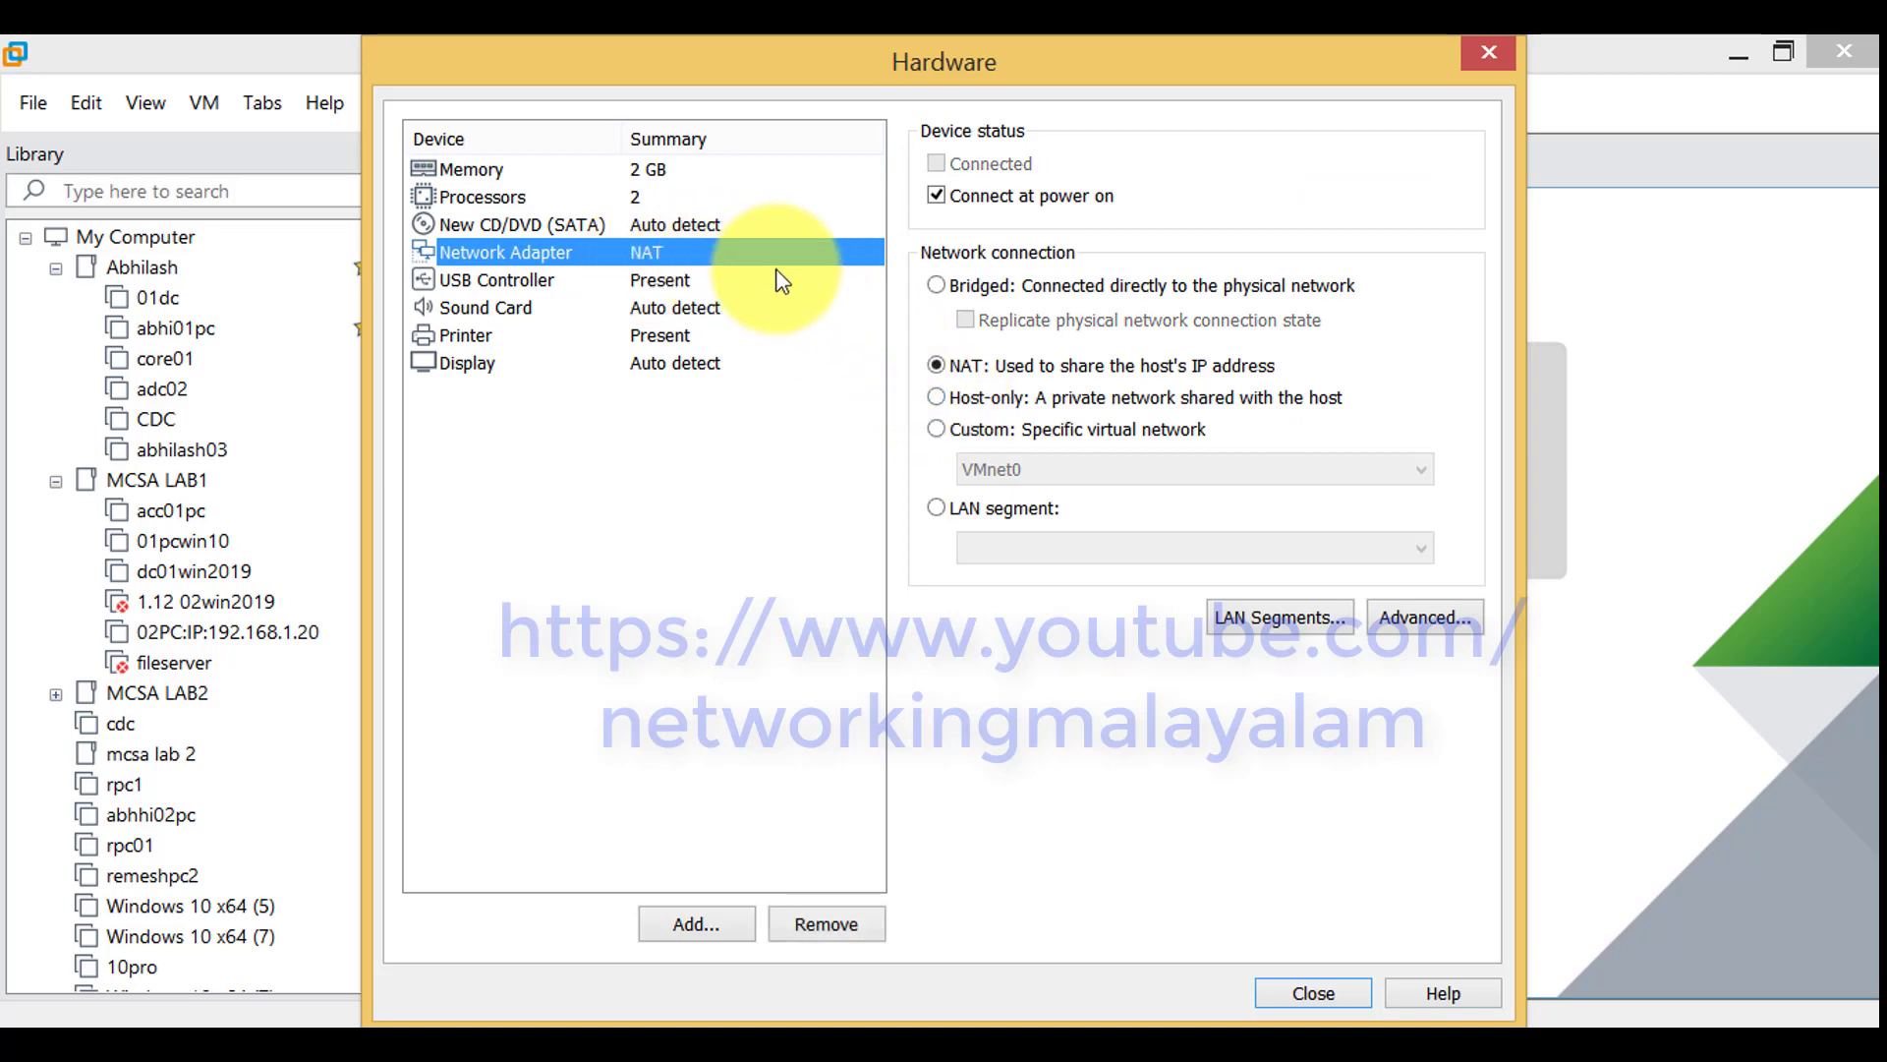
{"action": "left_click", "coordinate": [955, 397]}
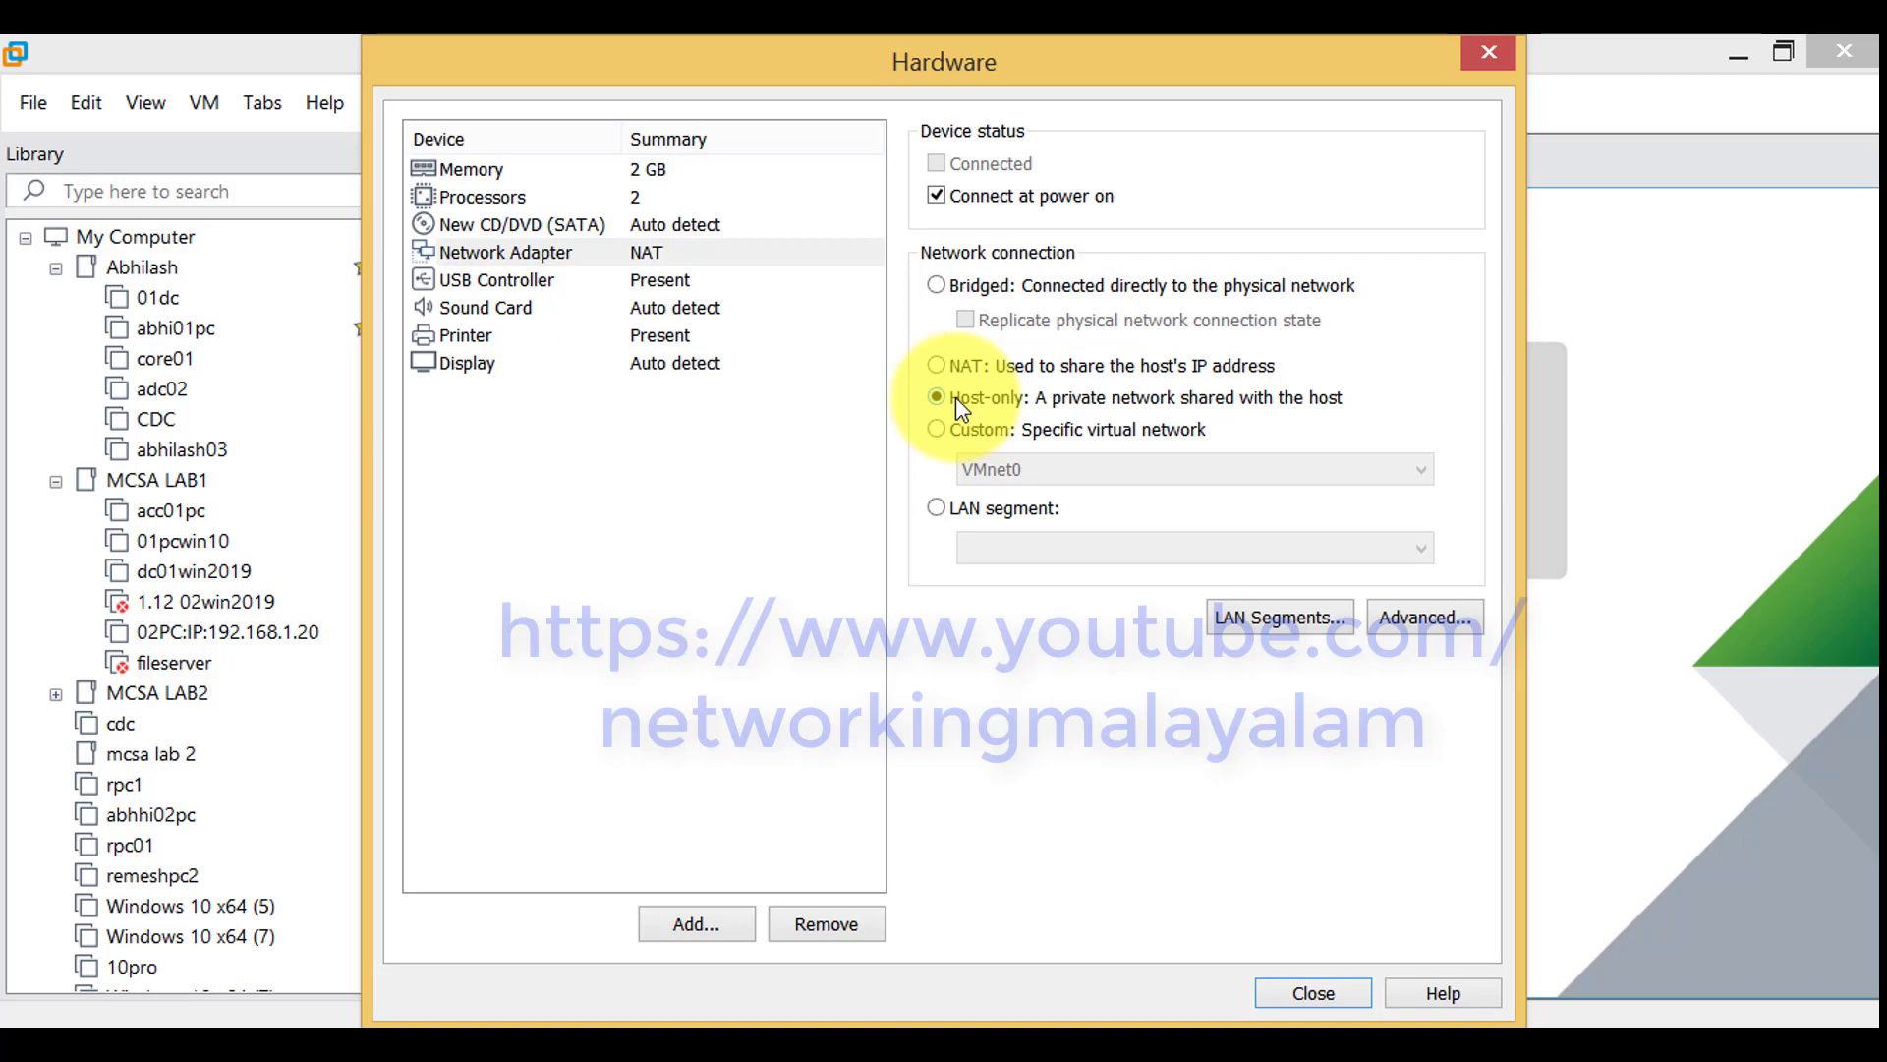
{"action": "left_click", "coordinate": [1322, 995]}
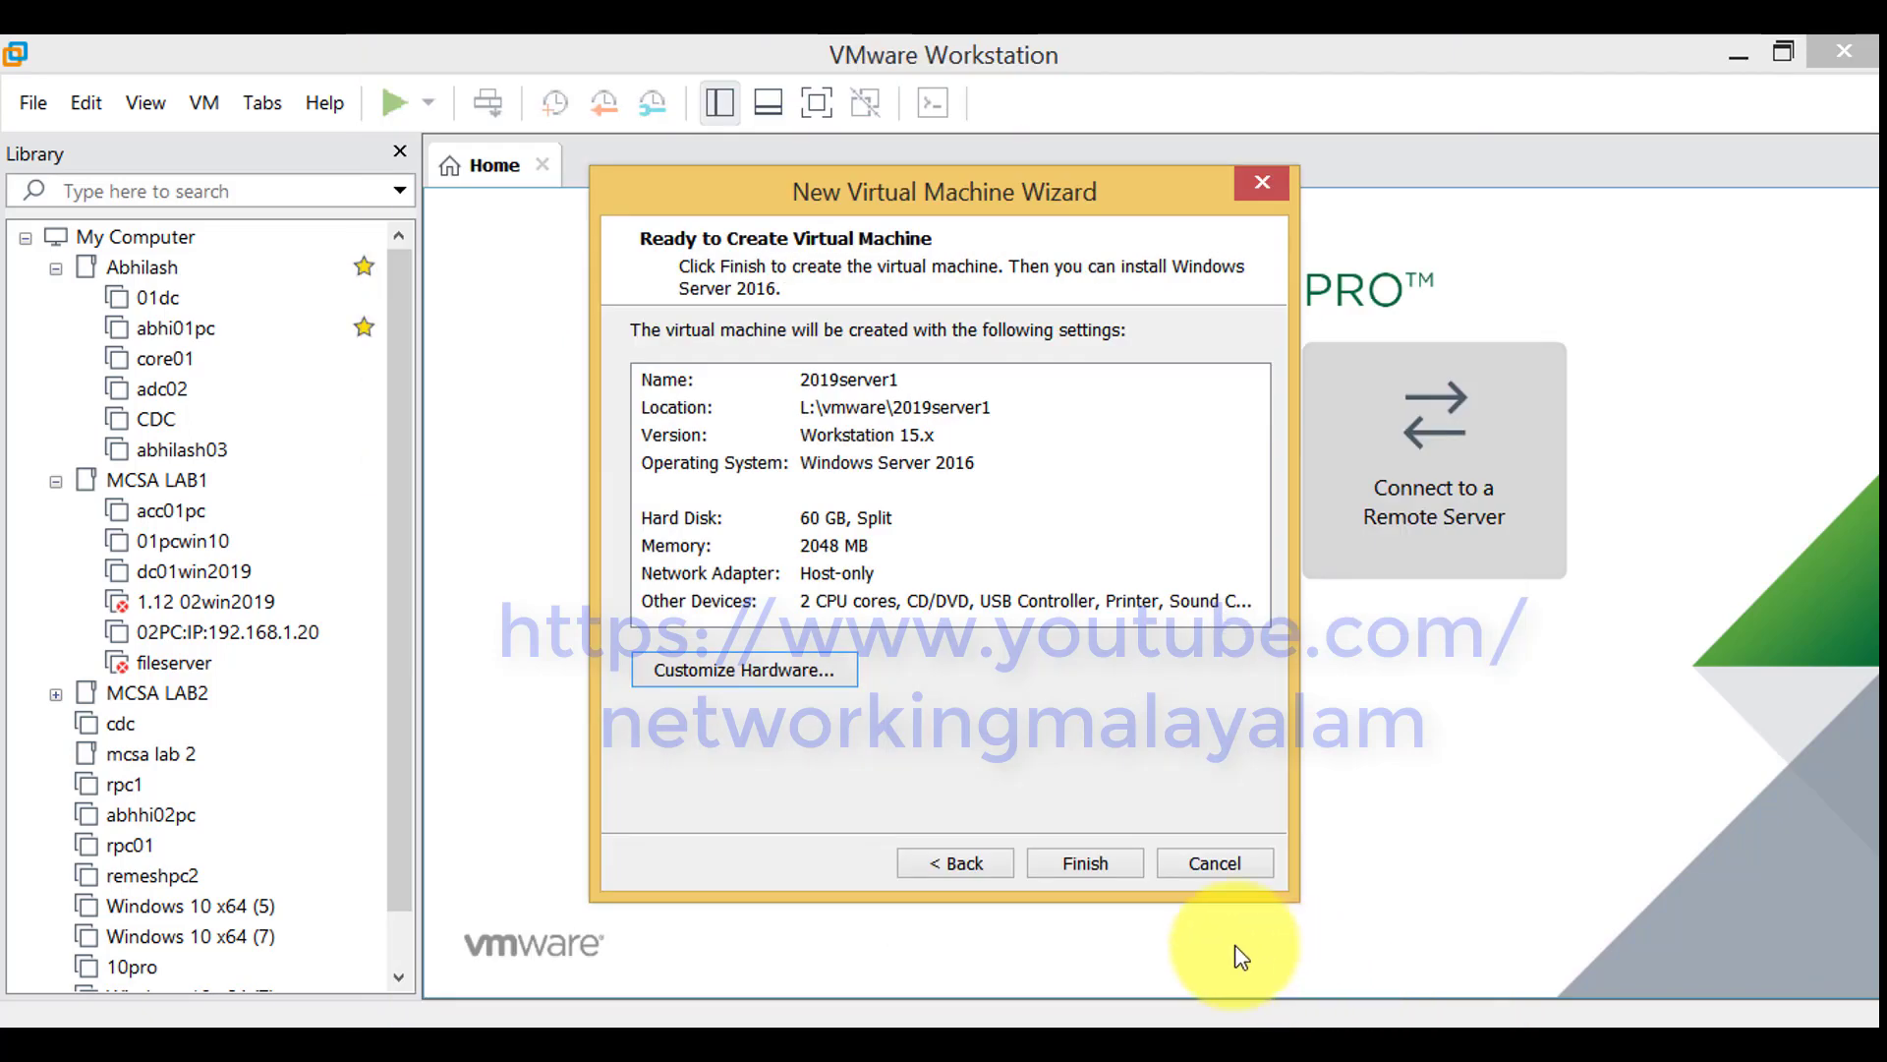
{"action": "left_click", "coordinate": [1120, 865]}
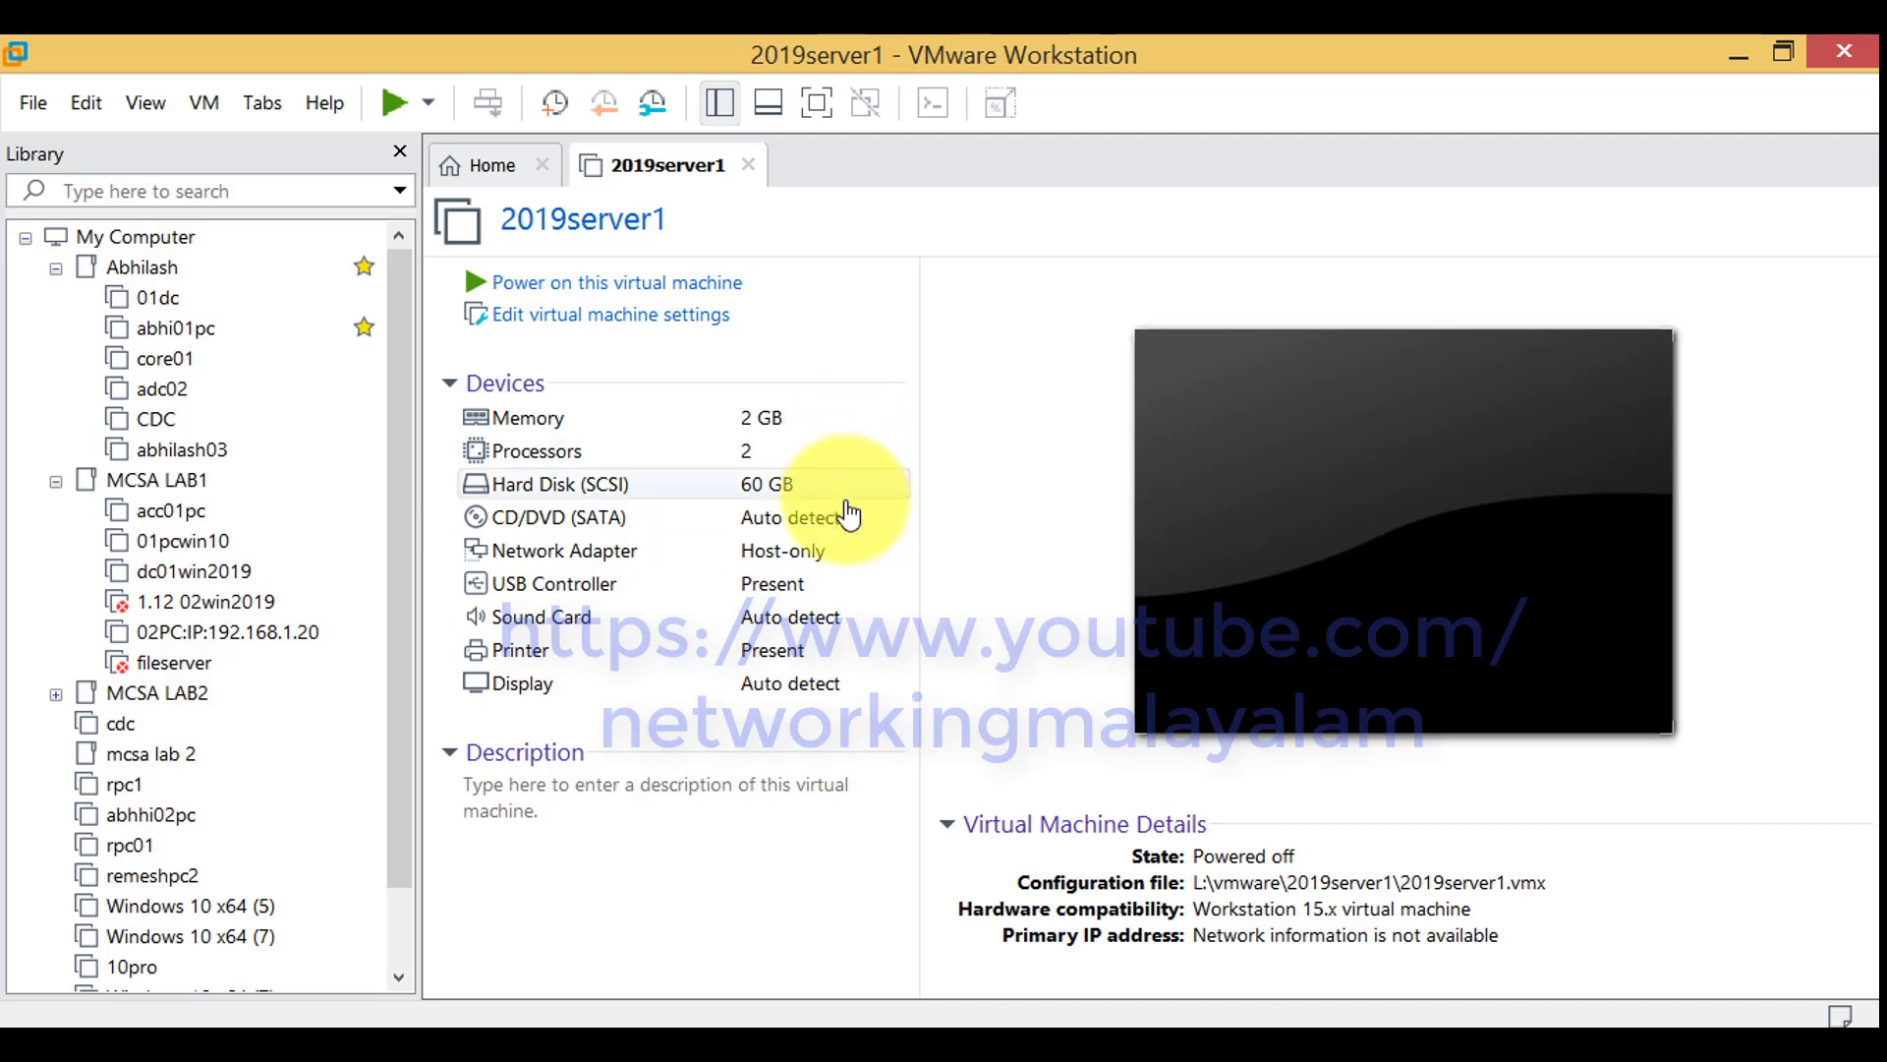
Attach the 2019 Windows Server ISO image from N:\OS Images\Windows Server OS to the virtual machine's CD/DVD drive
{"action": "left_click", "coordinate": [848, 525]}
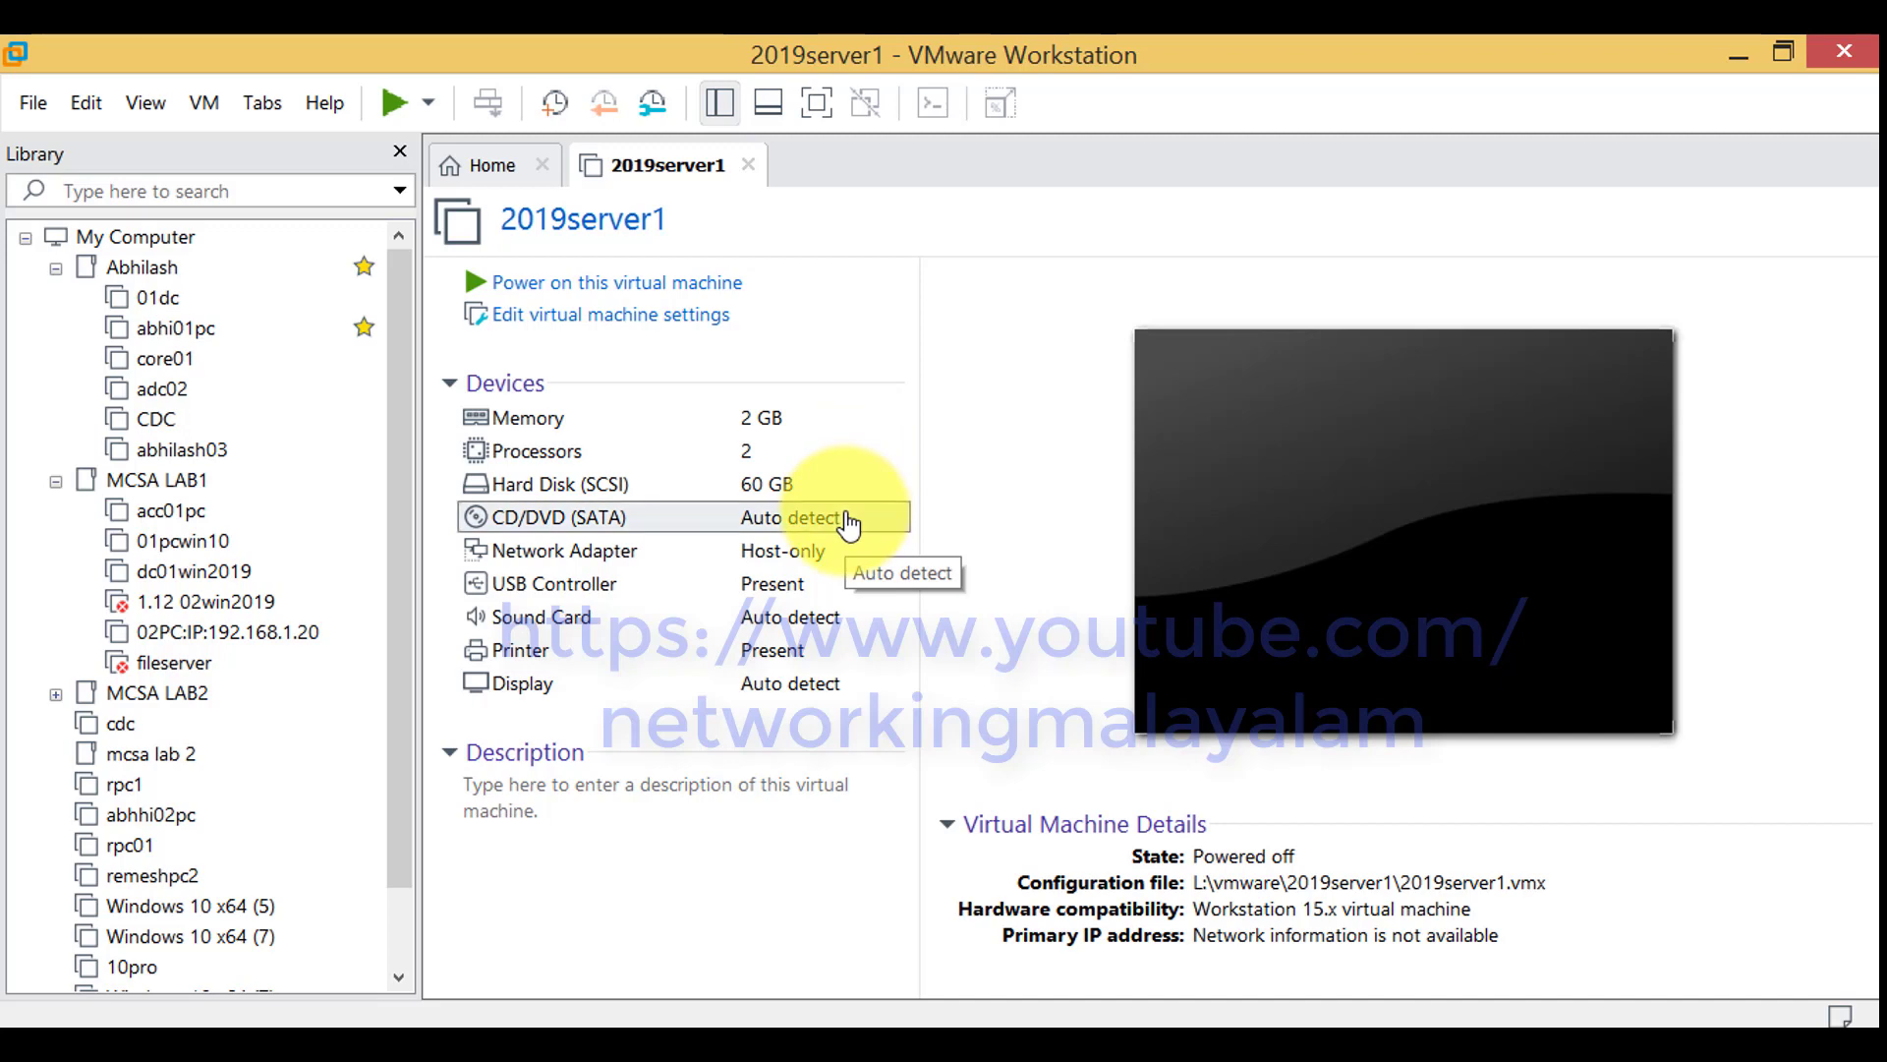
{"action": "double_click", "coordinate": [849, 524]}
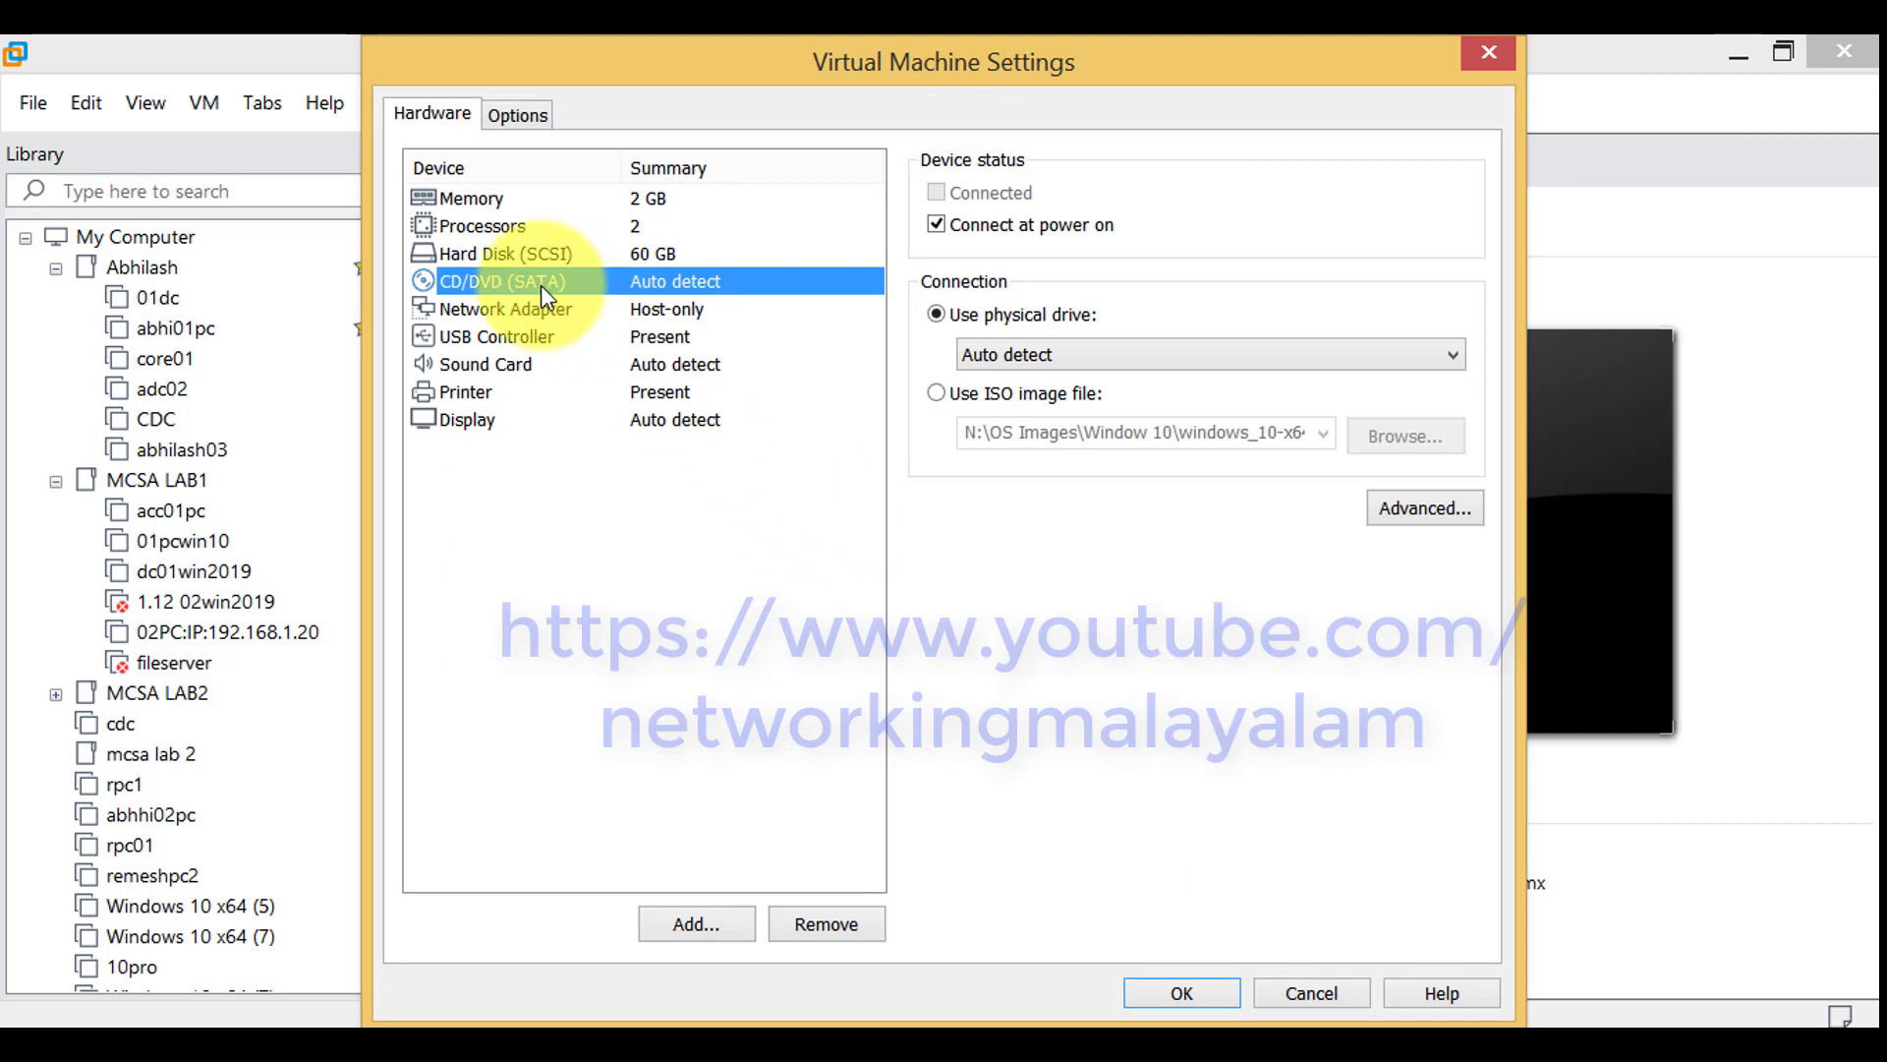
{"action": "left_click", "coordinate": [963, 395]}
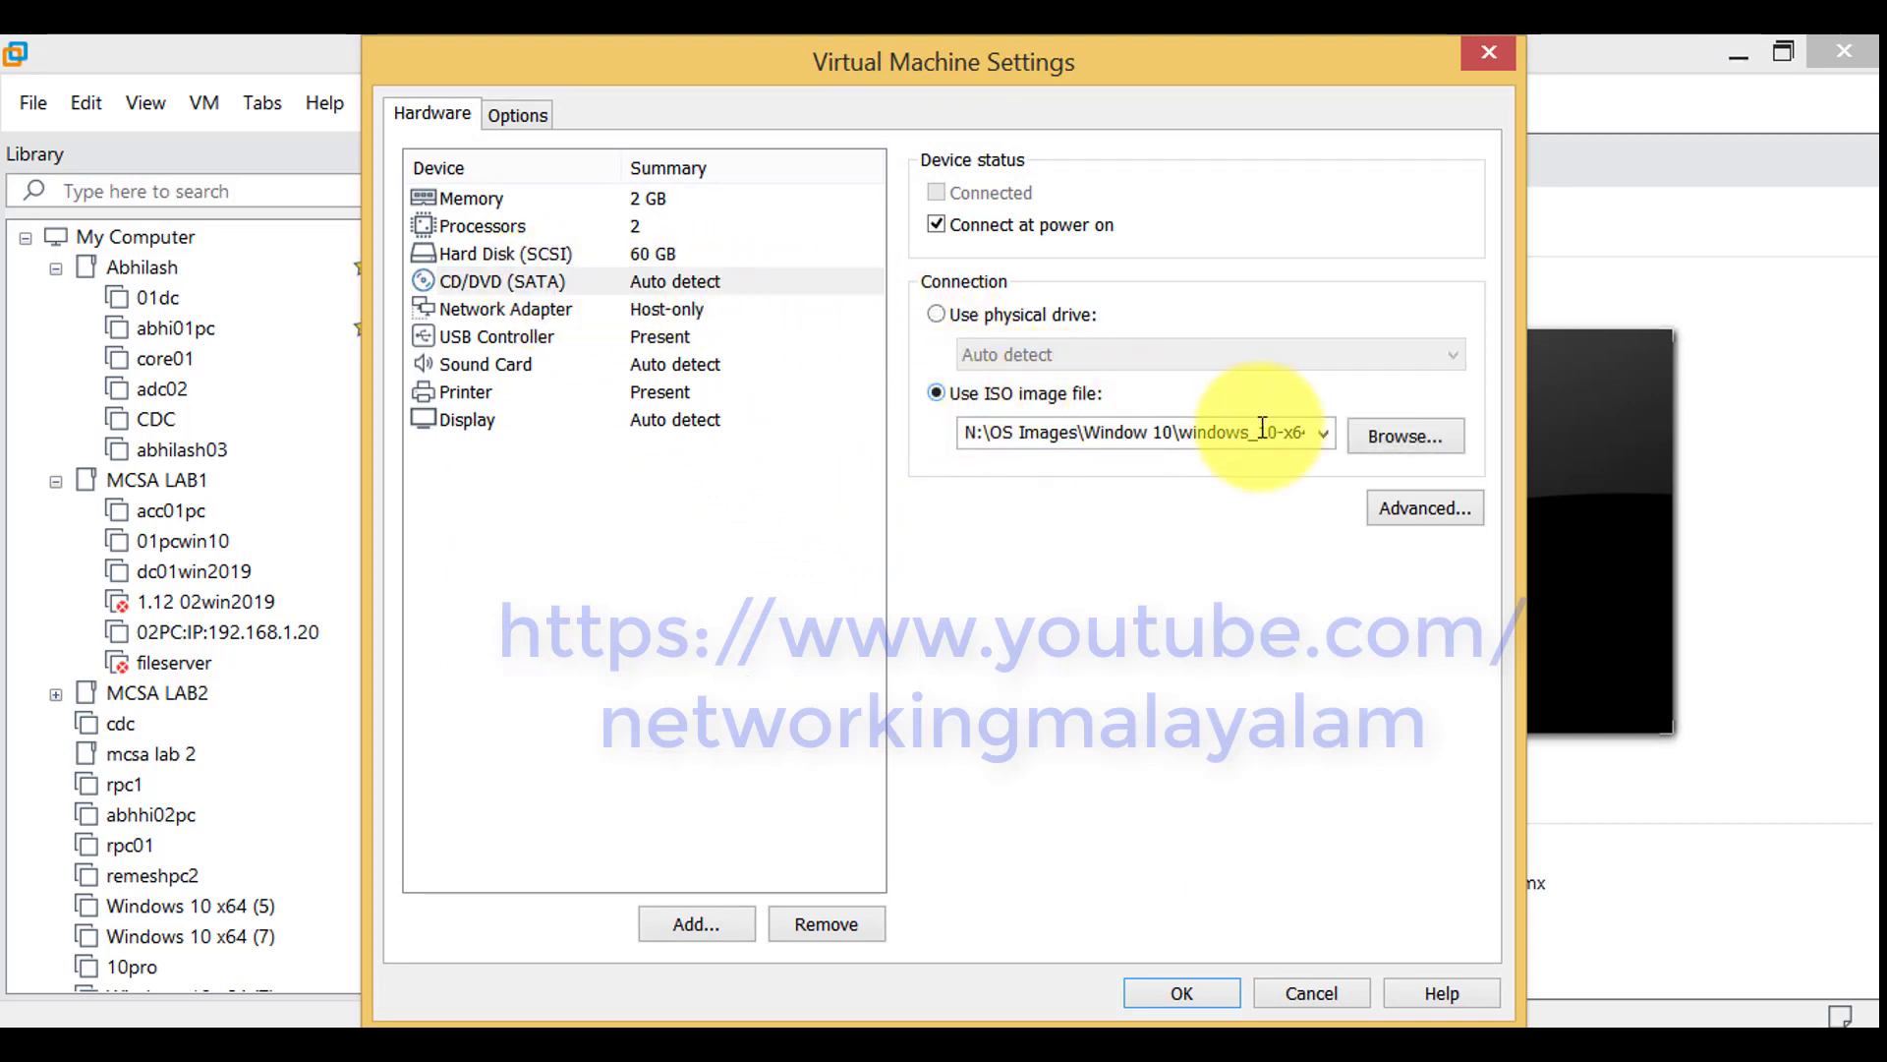
{"action": "left_click", "coordinate": [1379, 438]}
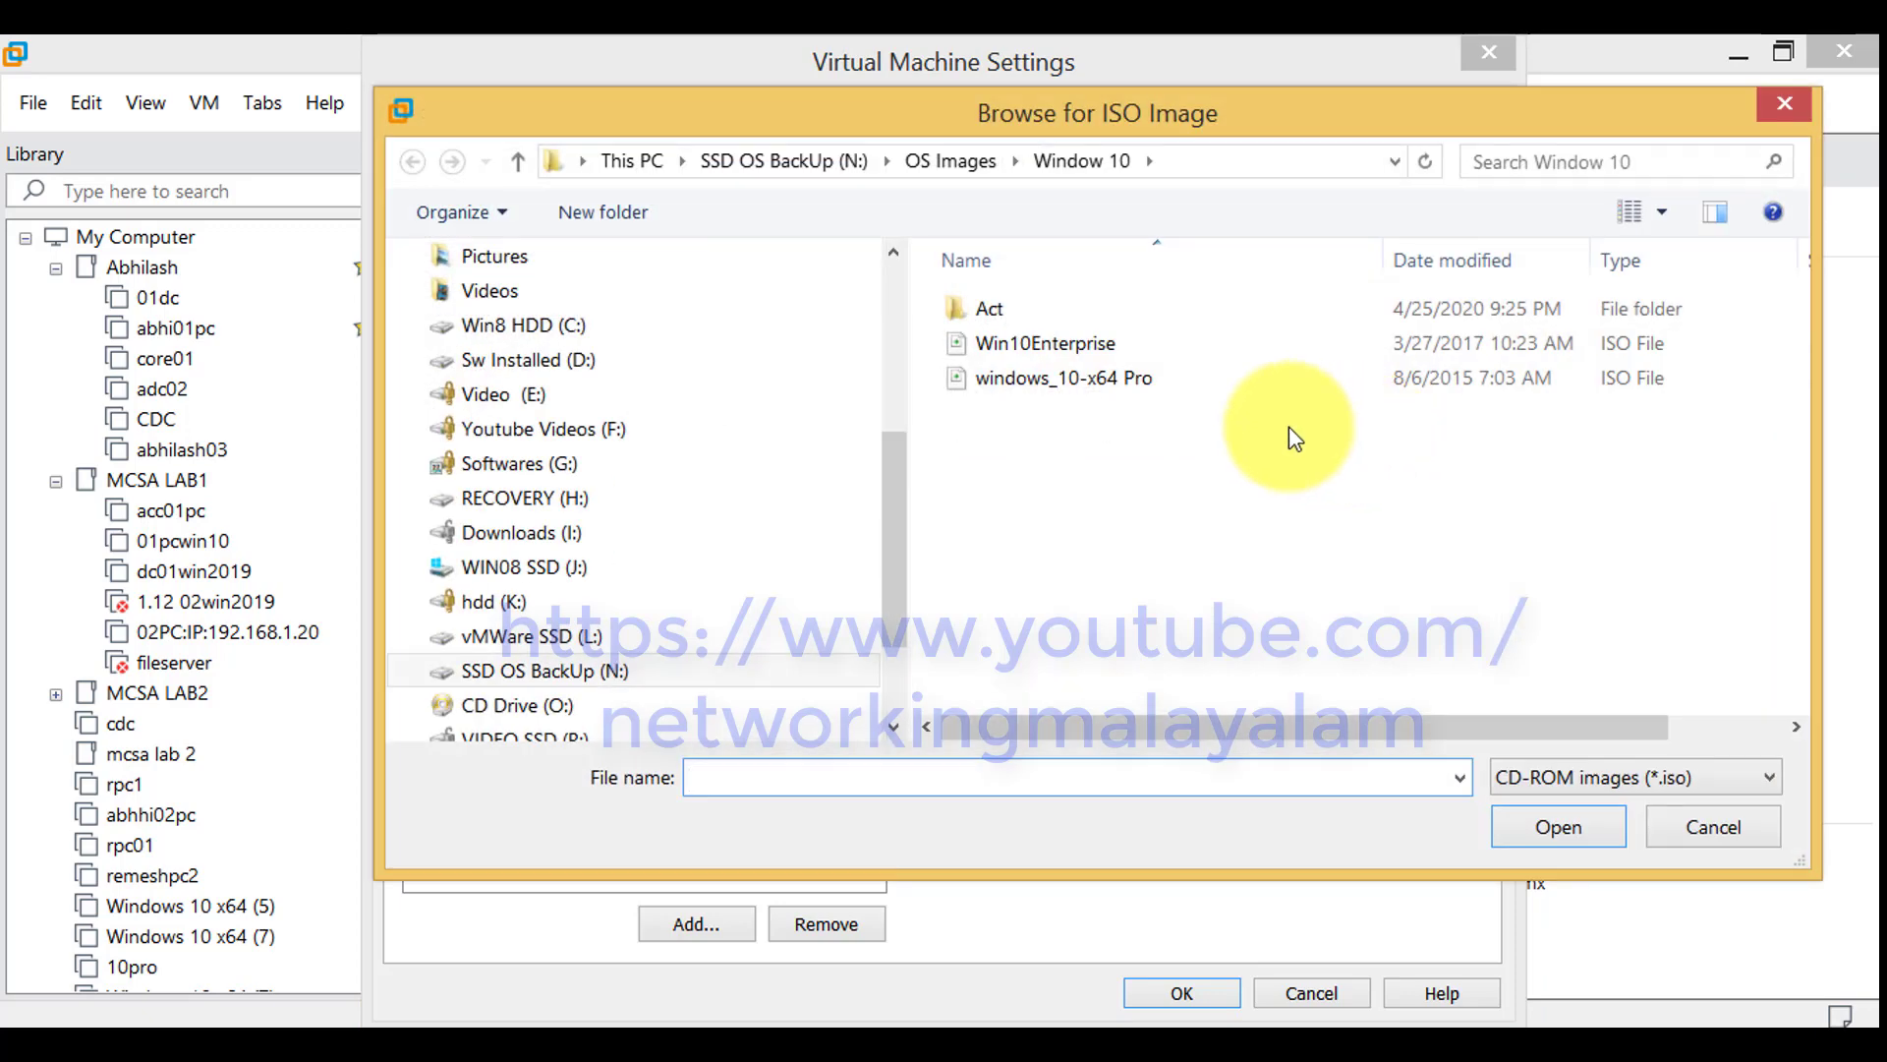
{"action": "left_click", "coordinate": [519, 162]}
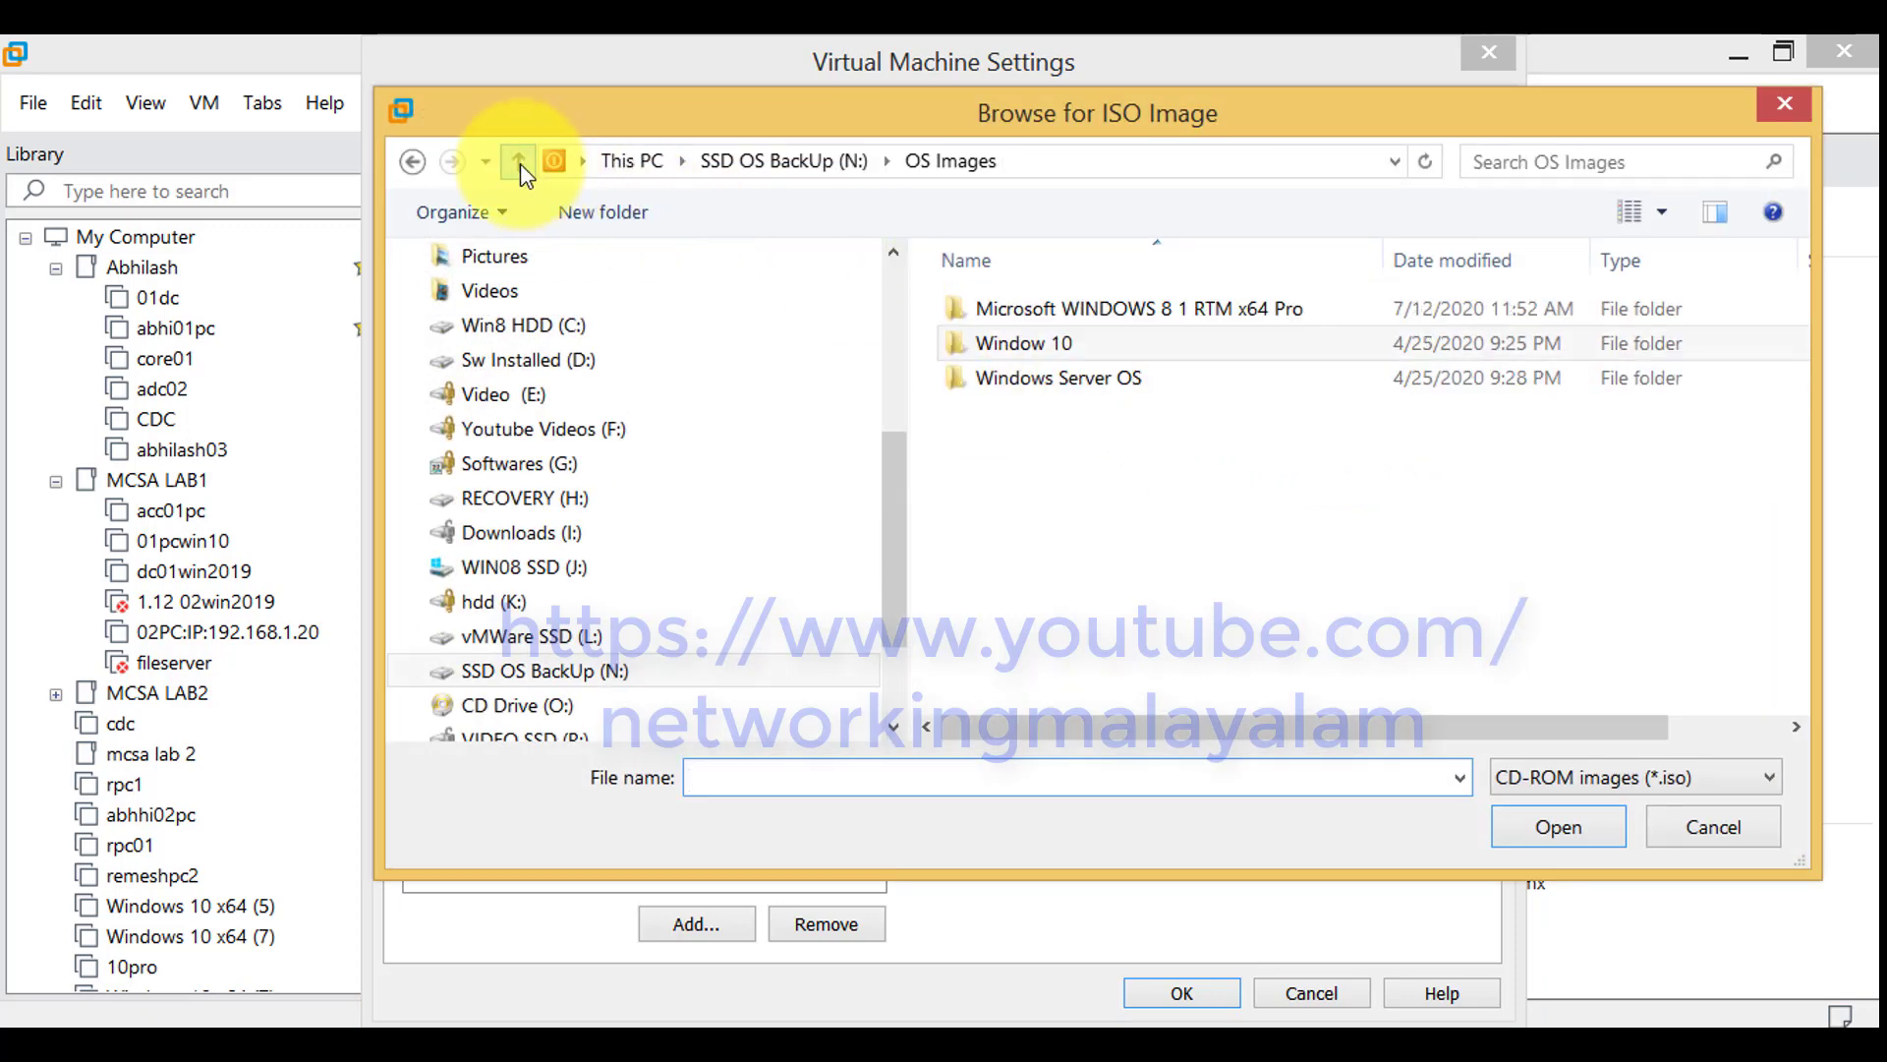
{"action": "double_click", "coordinate": [1008, 381]}
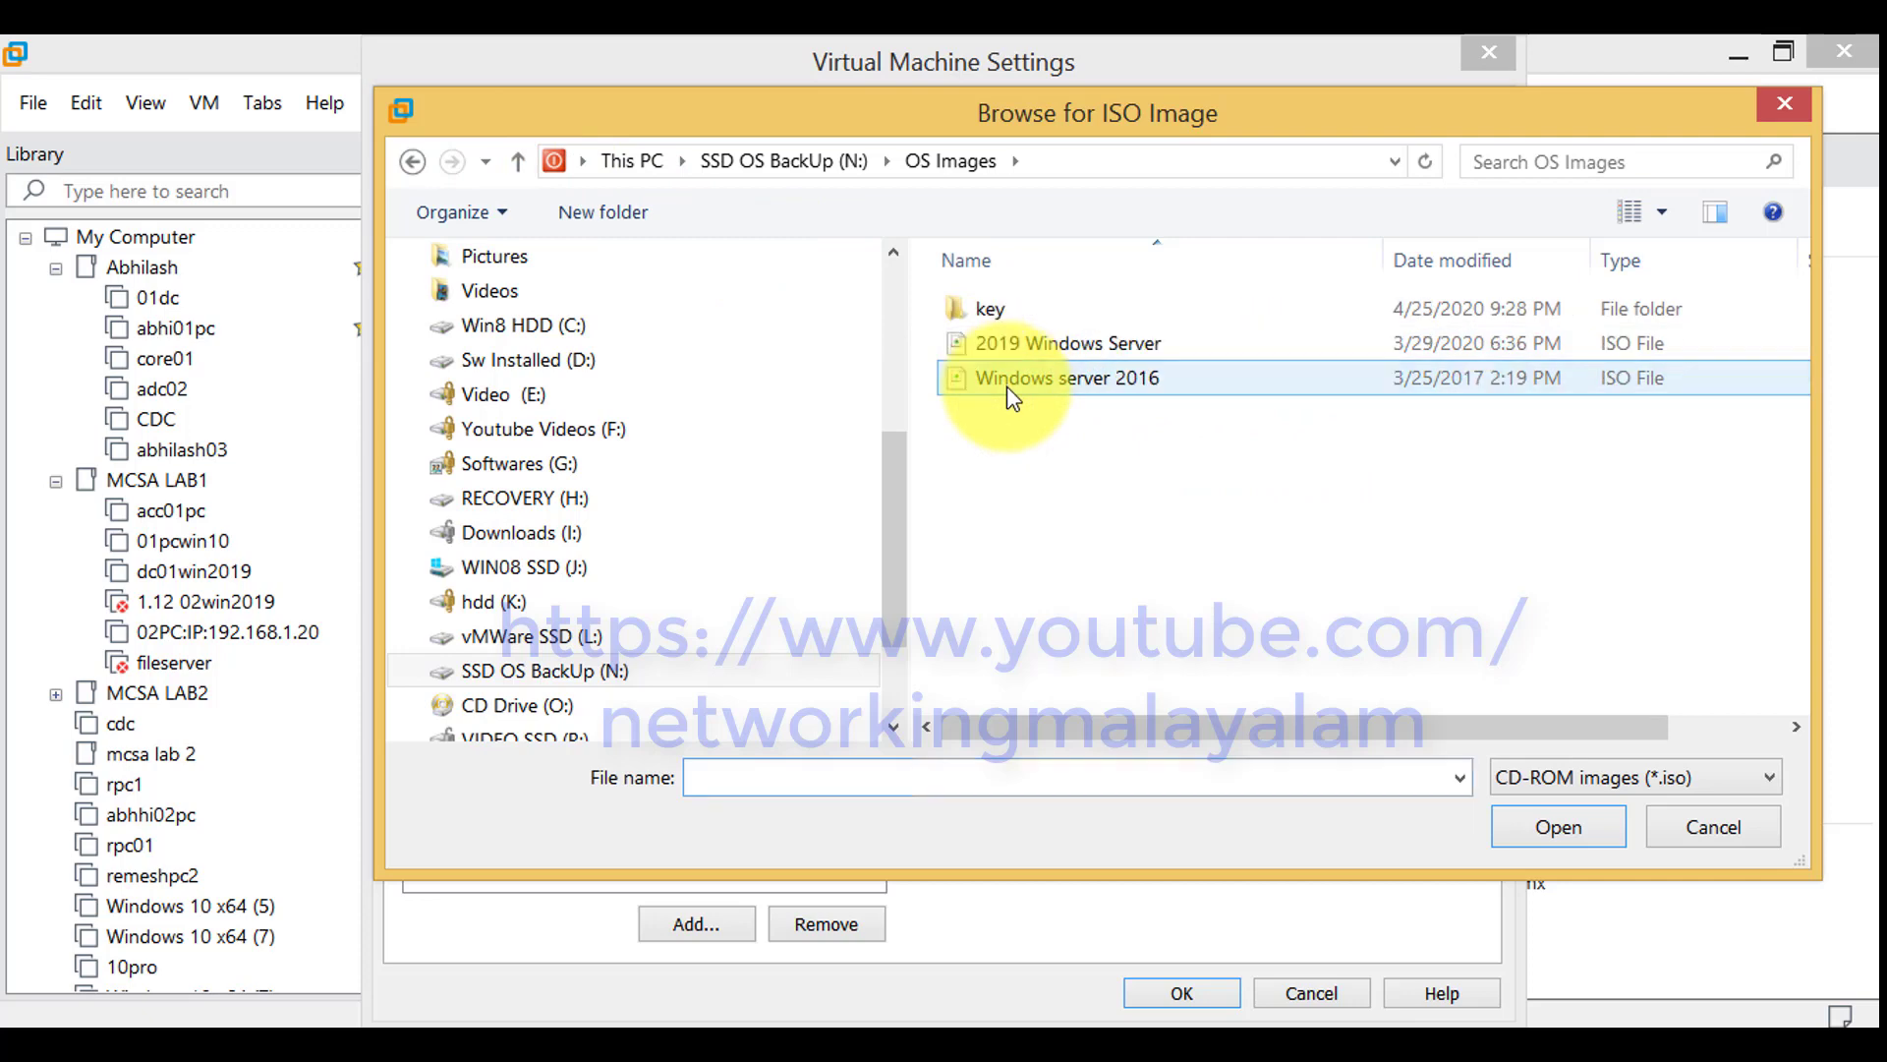
{"action": "left_click", "coordinate": [1118, 385]}
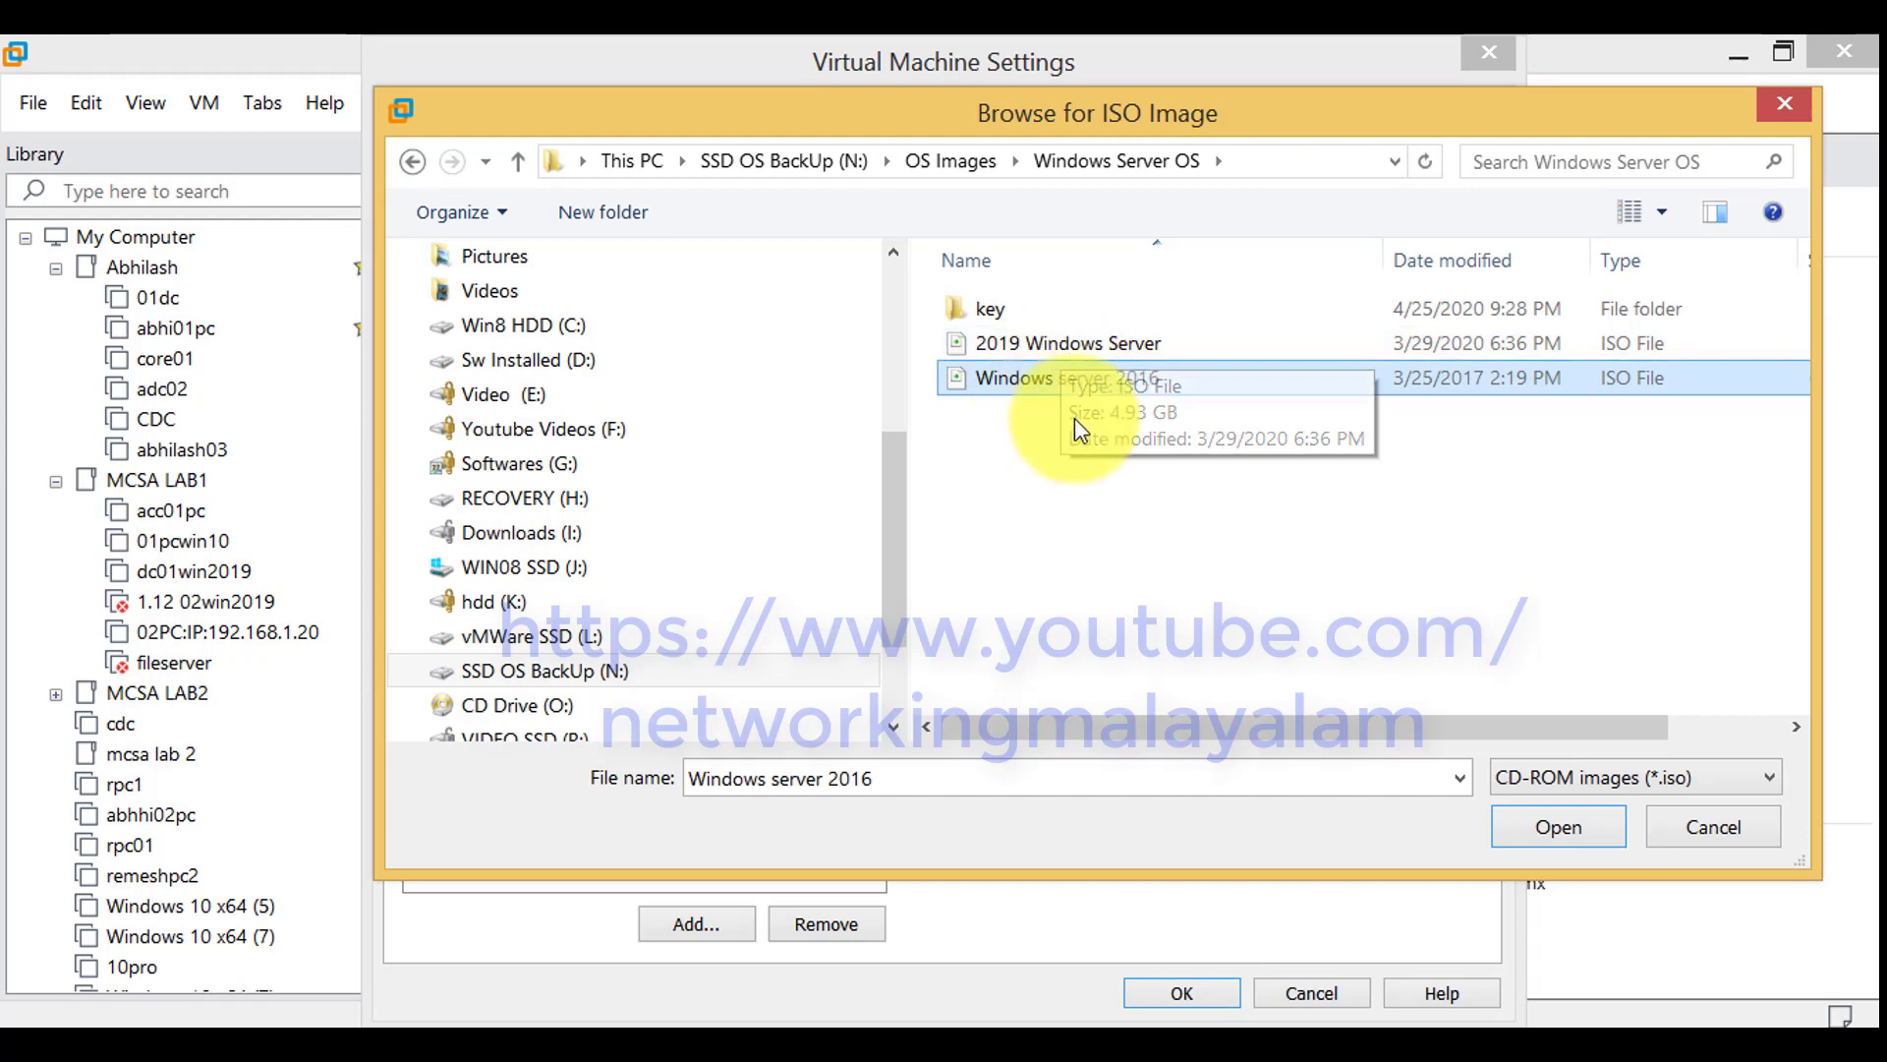
{"action": "left_click", "coordinate": [1118, 348]}
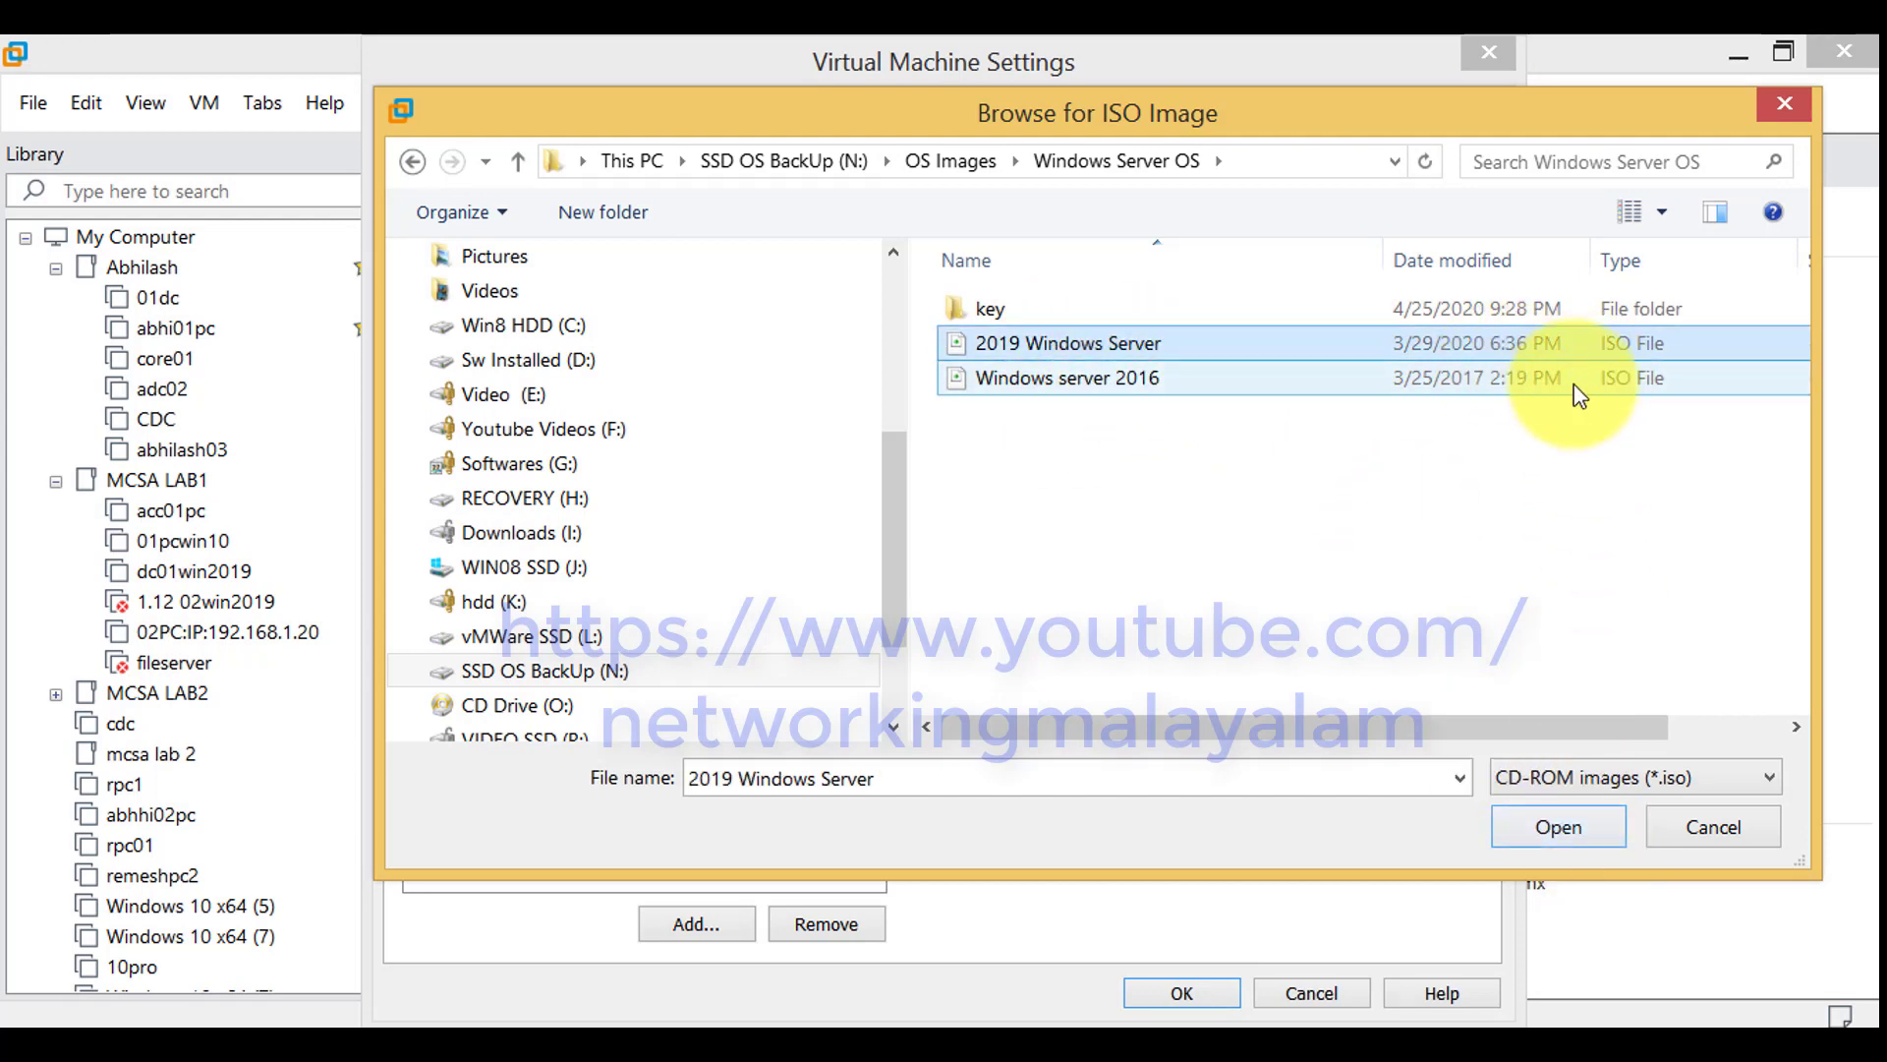
{"action": "left_click", "coordinate": [1595, 829]}
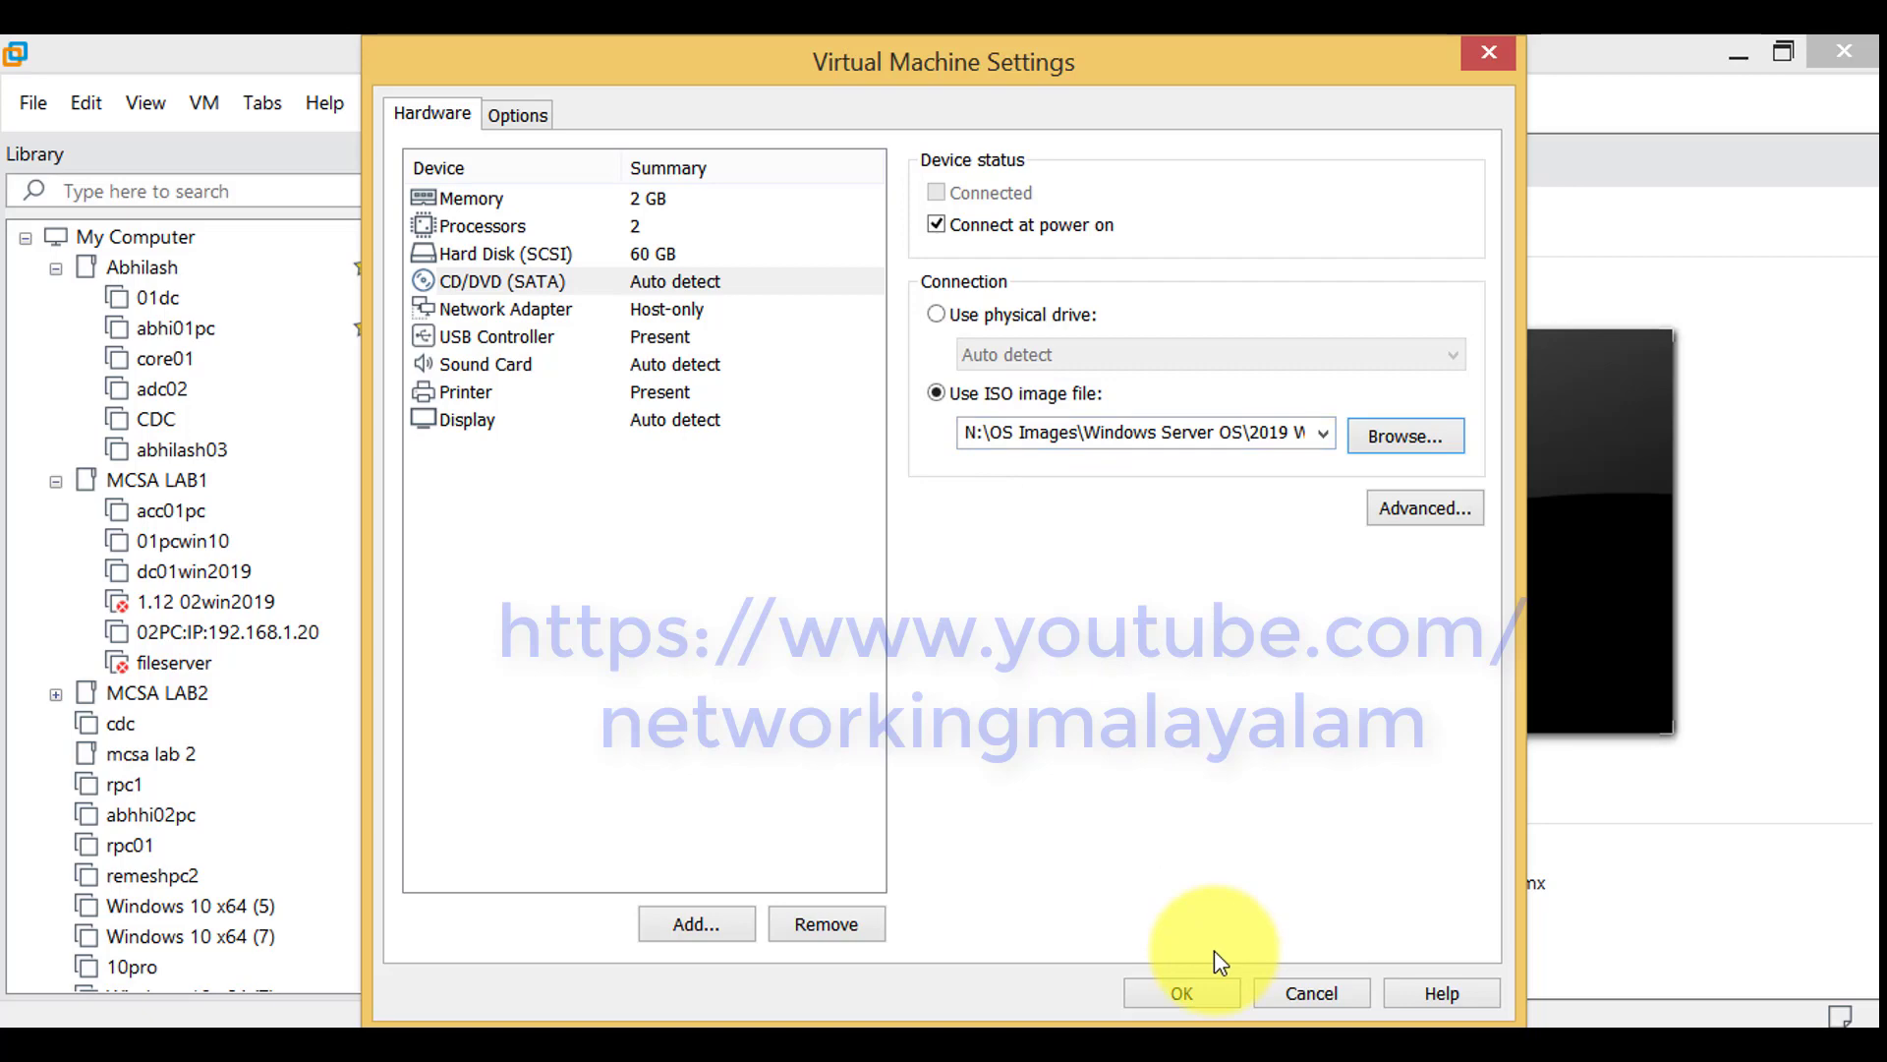
{"action": "left_click", "coordinate": [1219, 1005]}
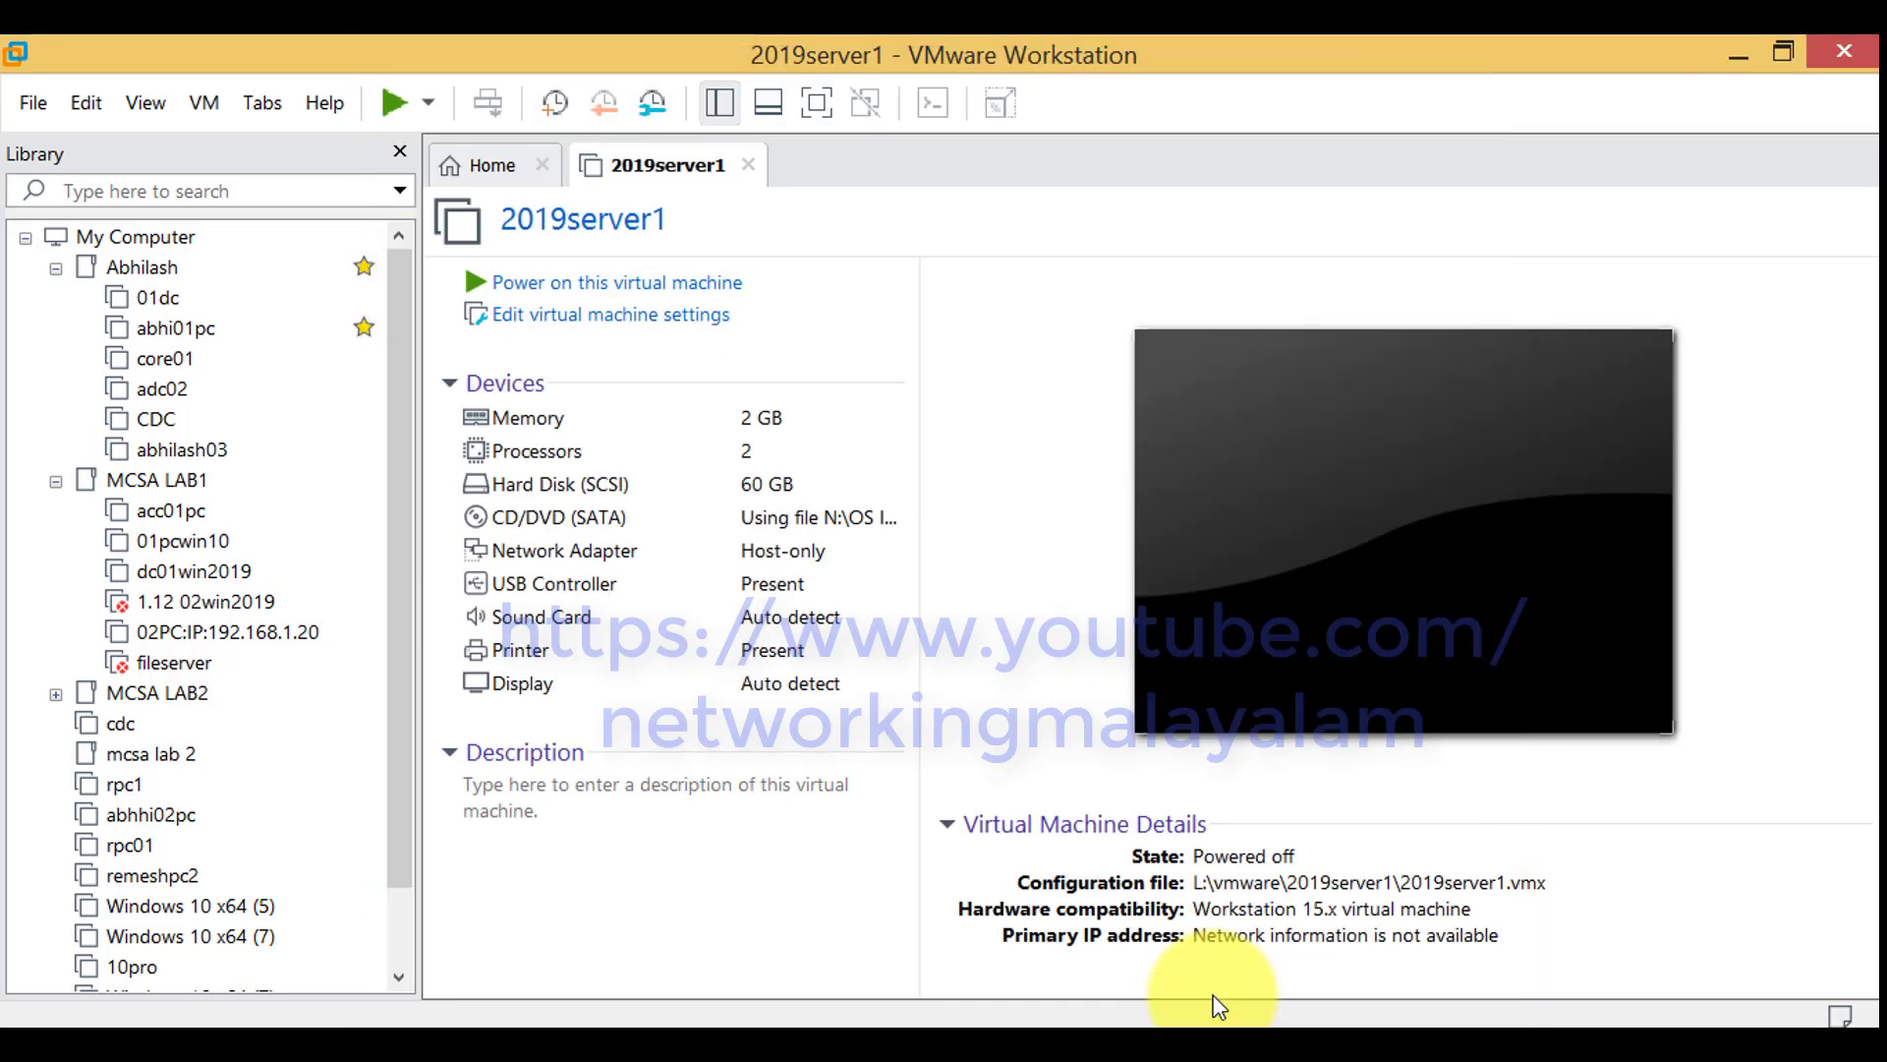
Set the virtual machine's firmware type to BIOS in its advanced options
{"action": "right_click", "coordinate": [654, 168]}
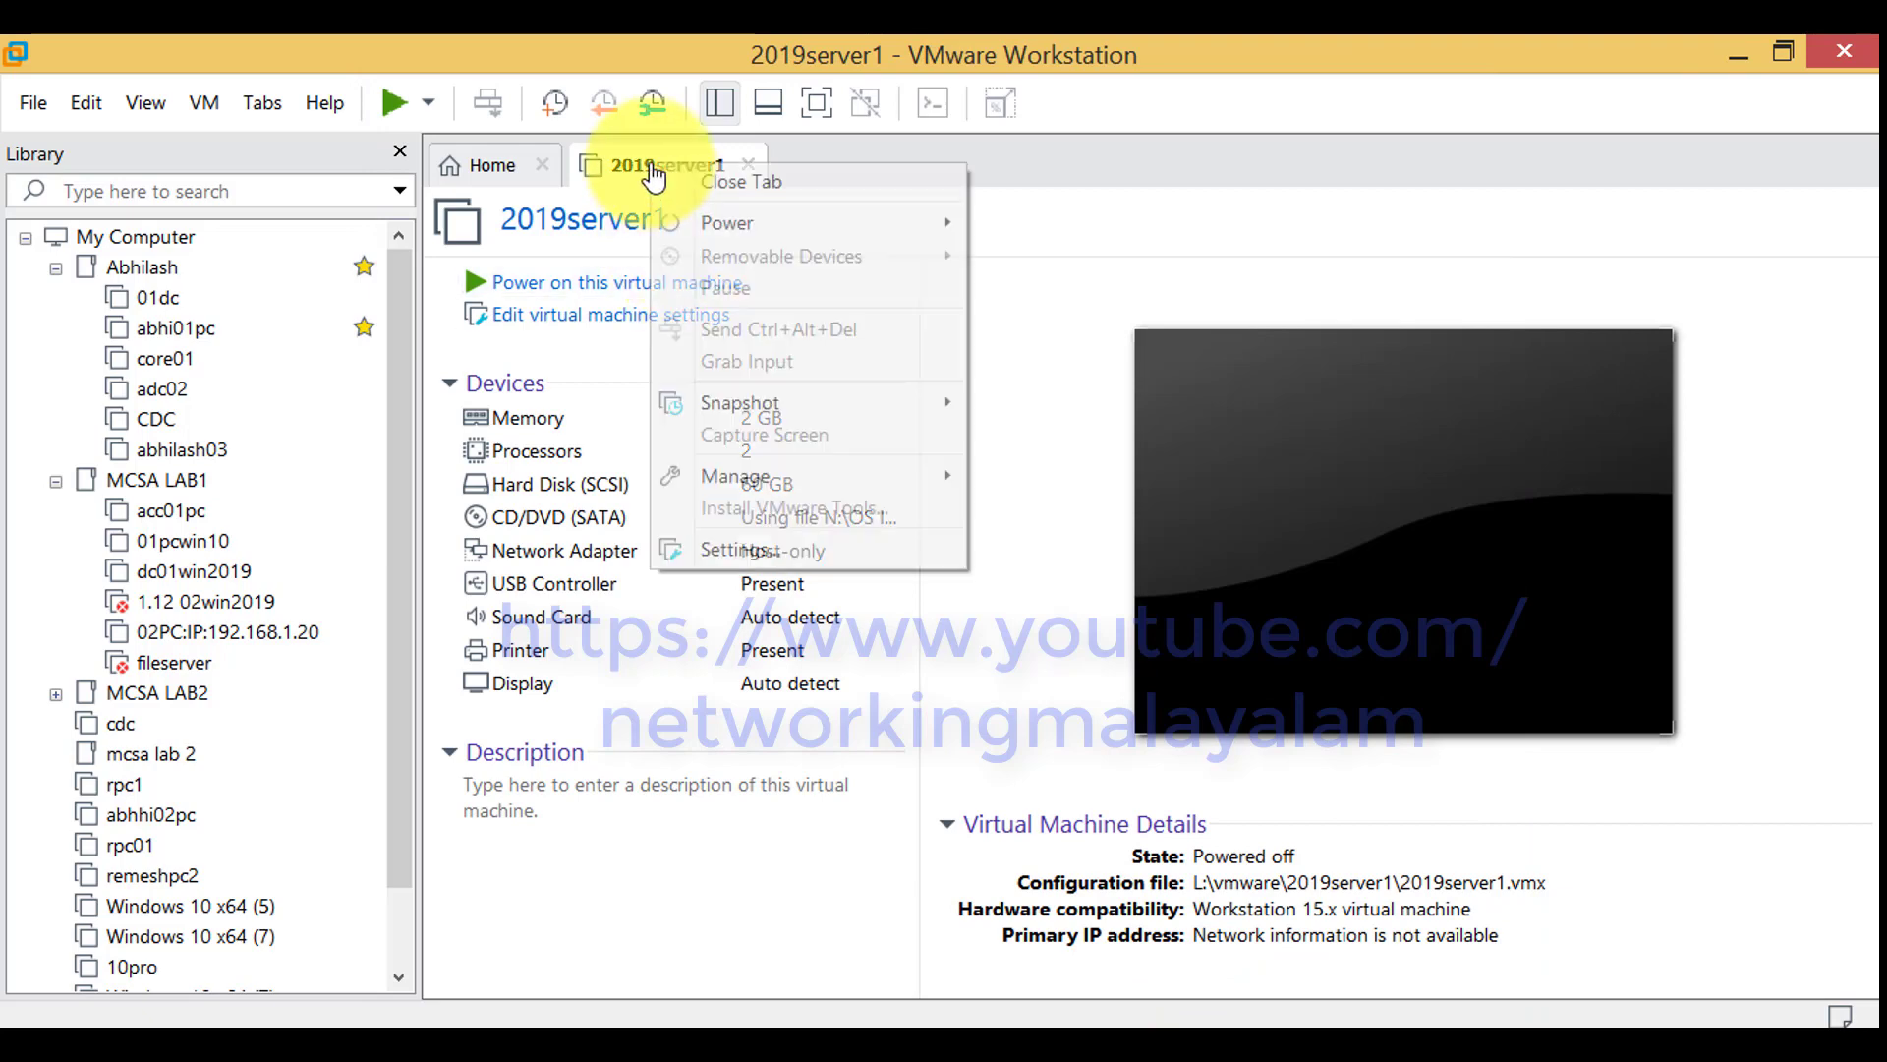
{"action": "left_click", "coordinate": [745, 549]}
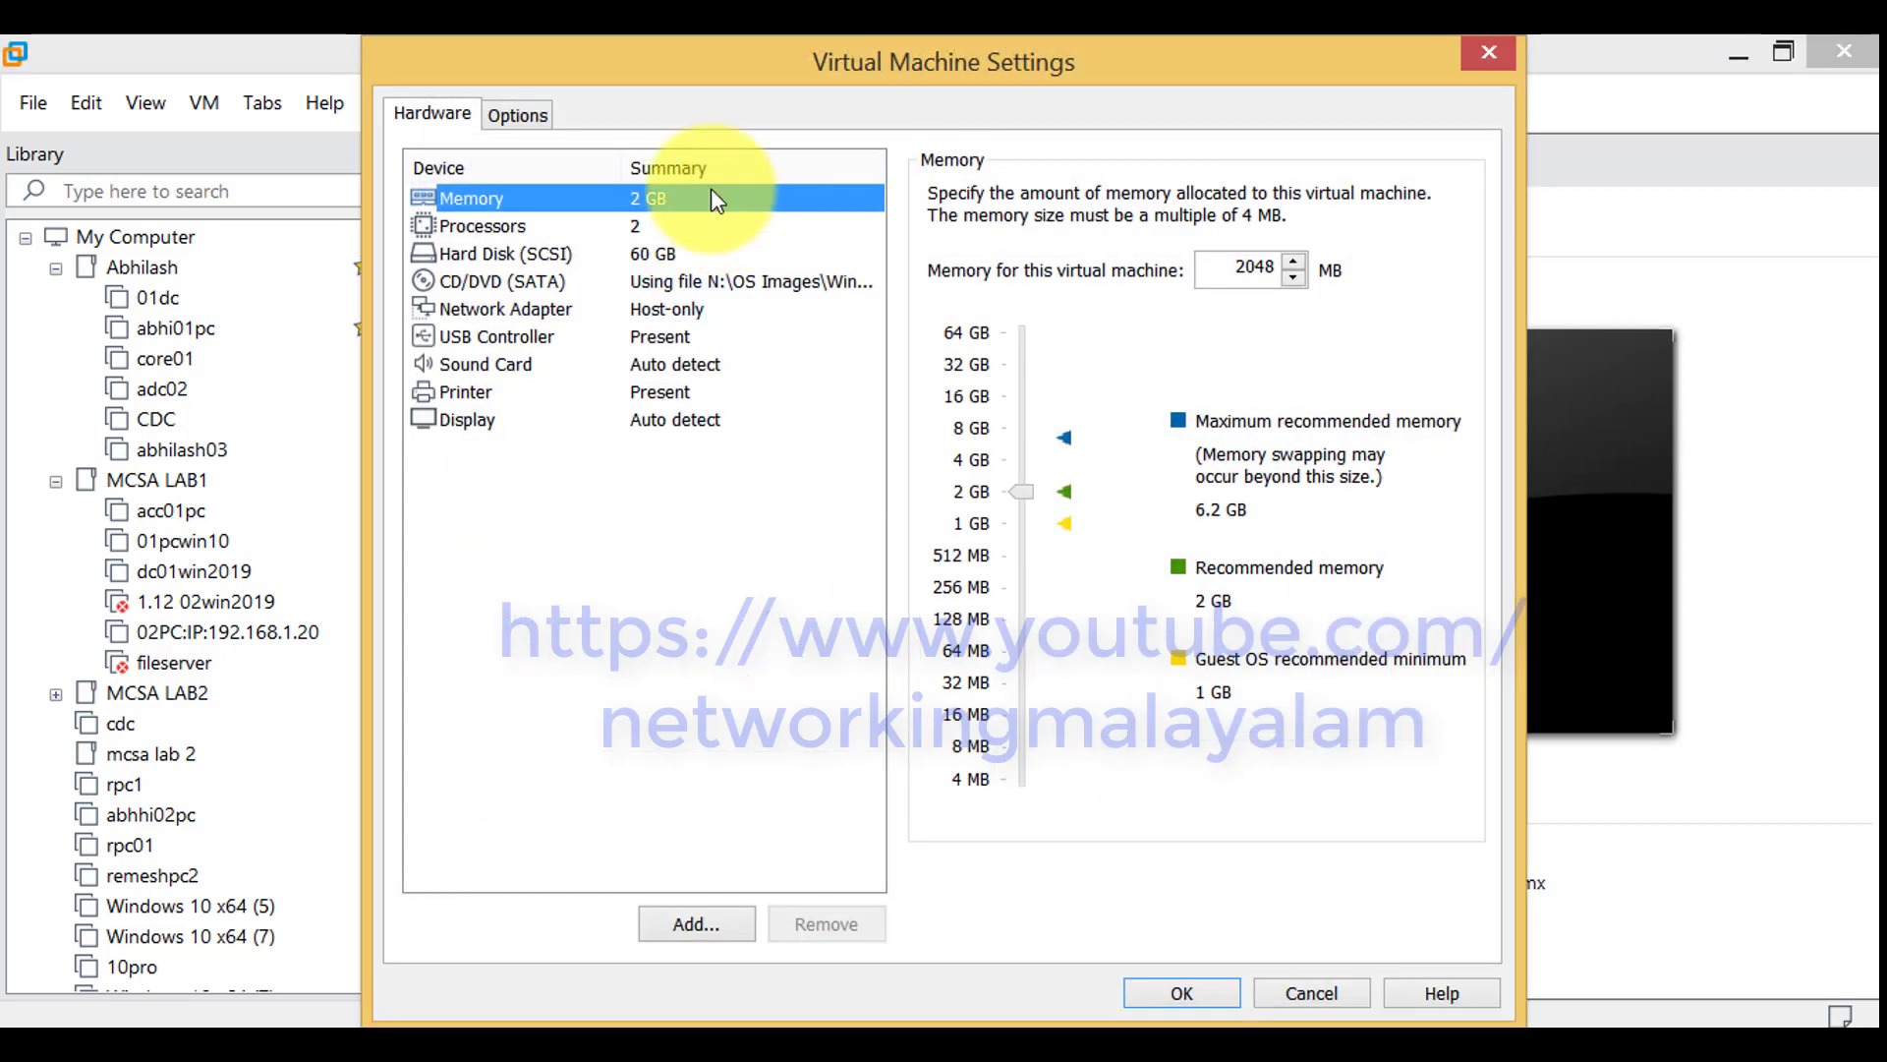
{"action": "left_click", "coordinate": [546, 120]}
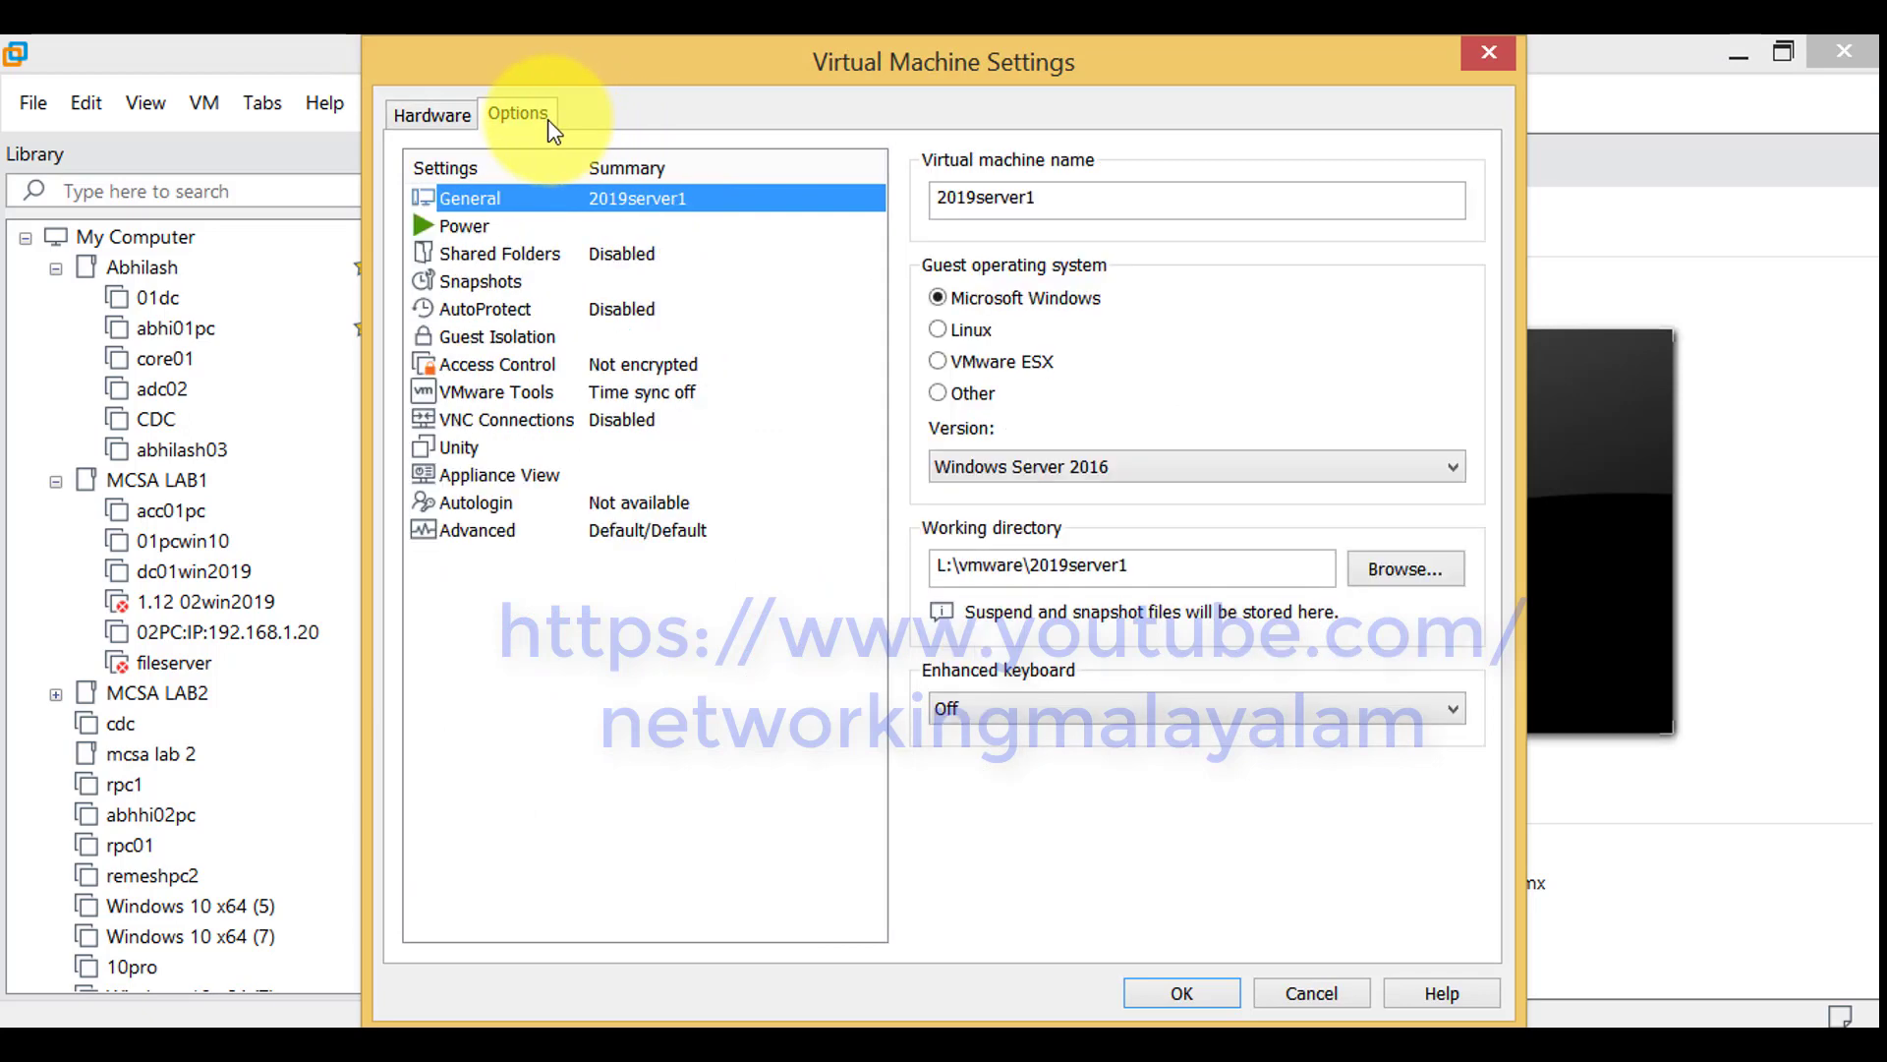
{"action": "left_click", "coordinate": [581, 534]}
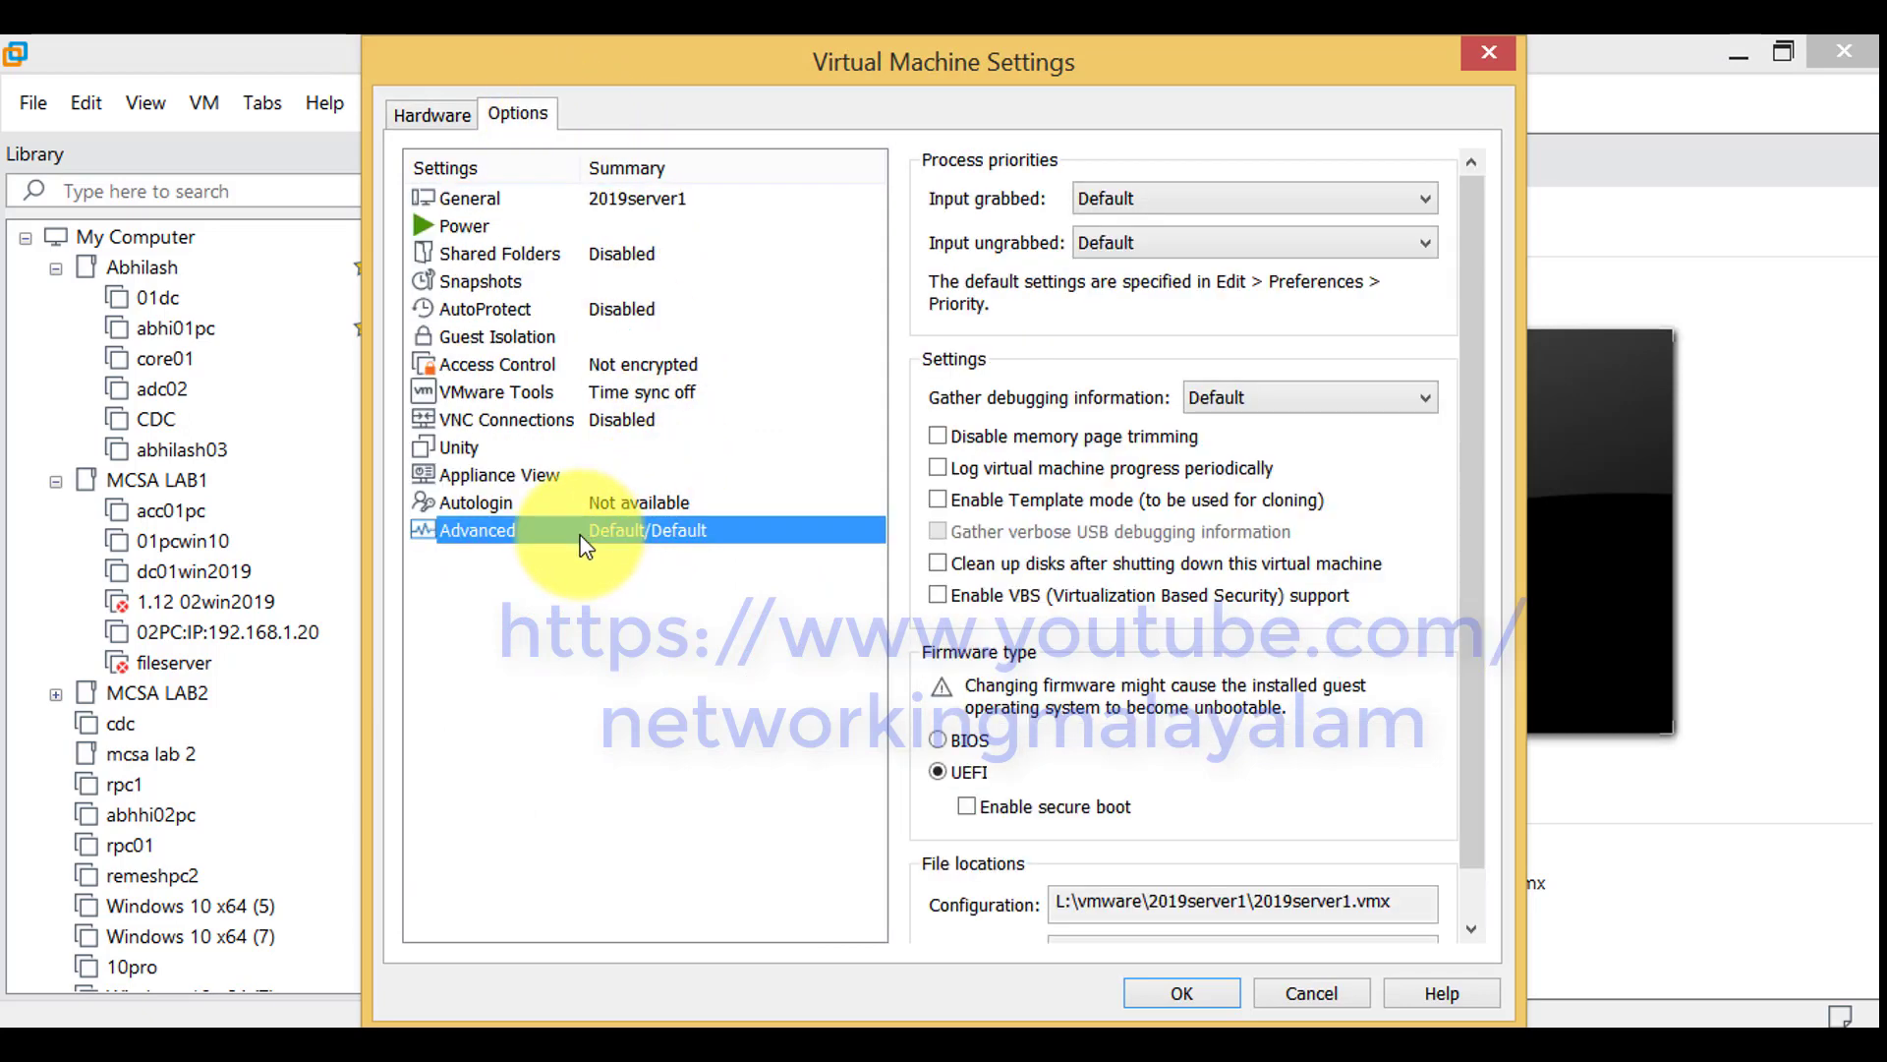
{"action": "left_click", "coordinate": [940, 742]}
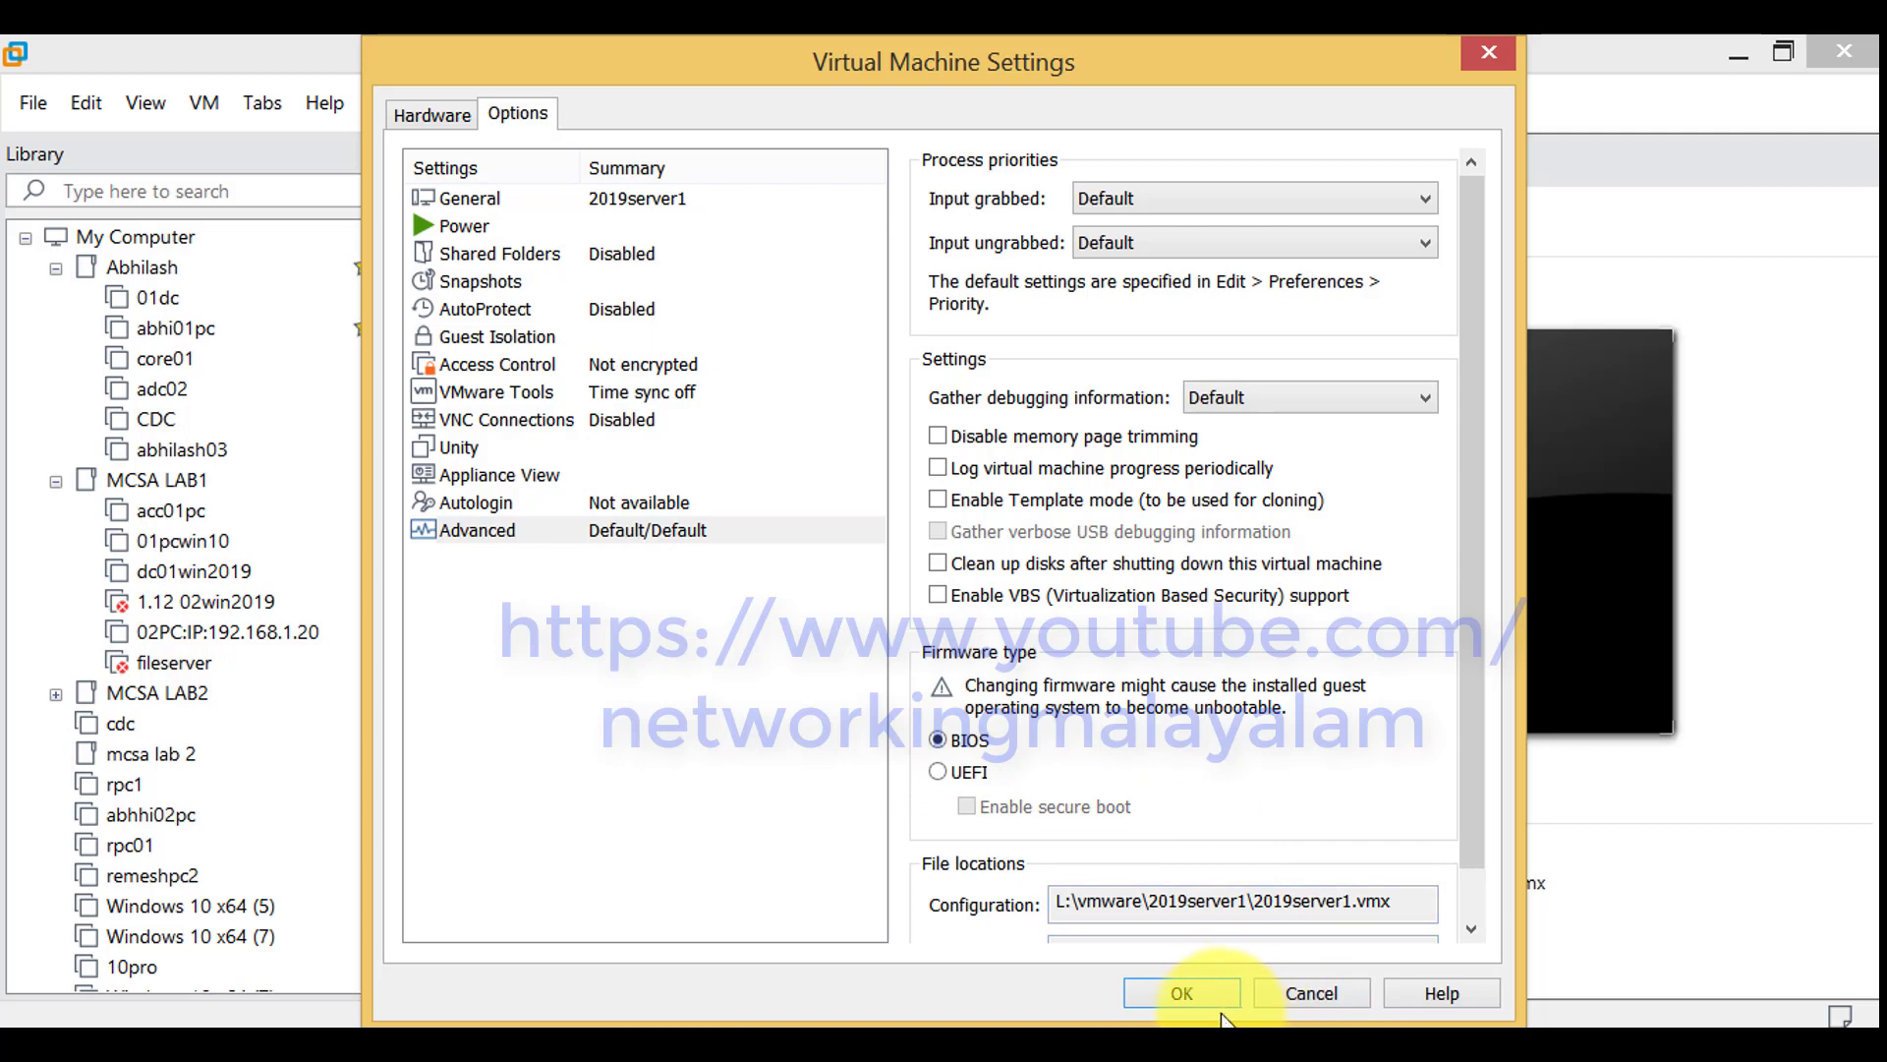
{"action": "left_click", "coordinate": [1190, 994]}
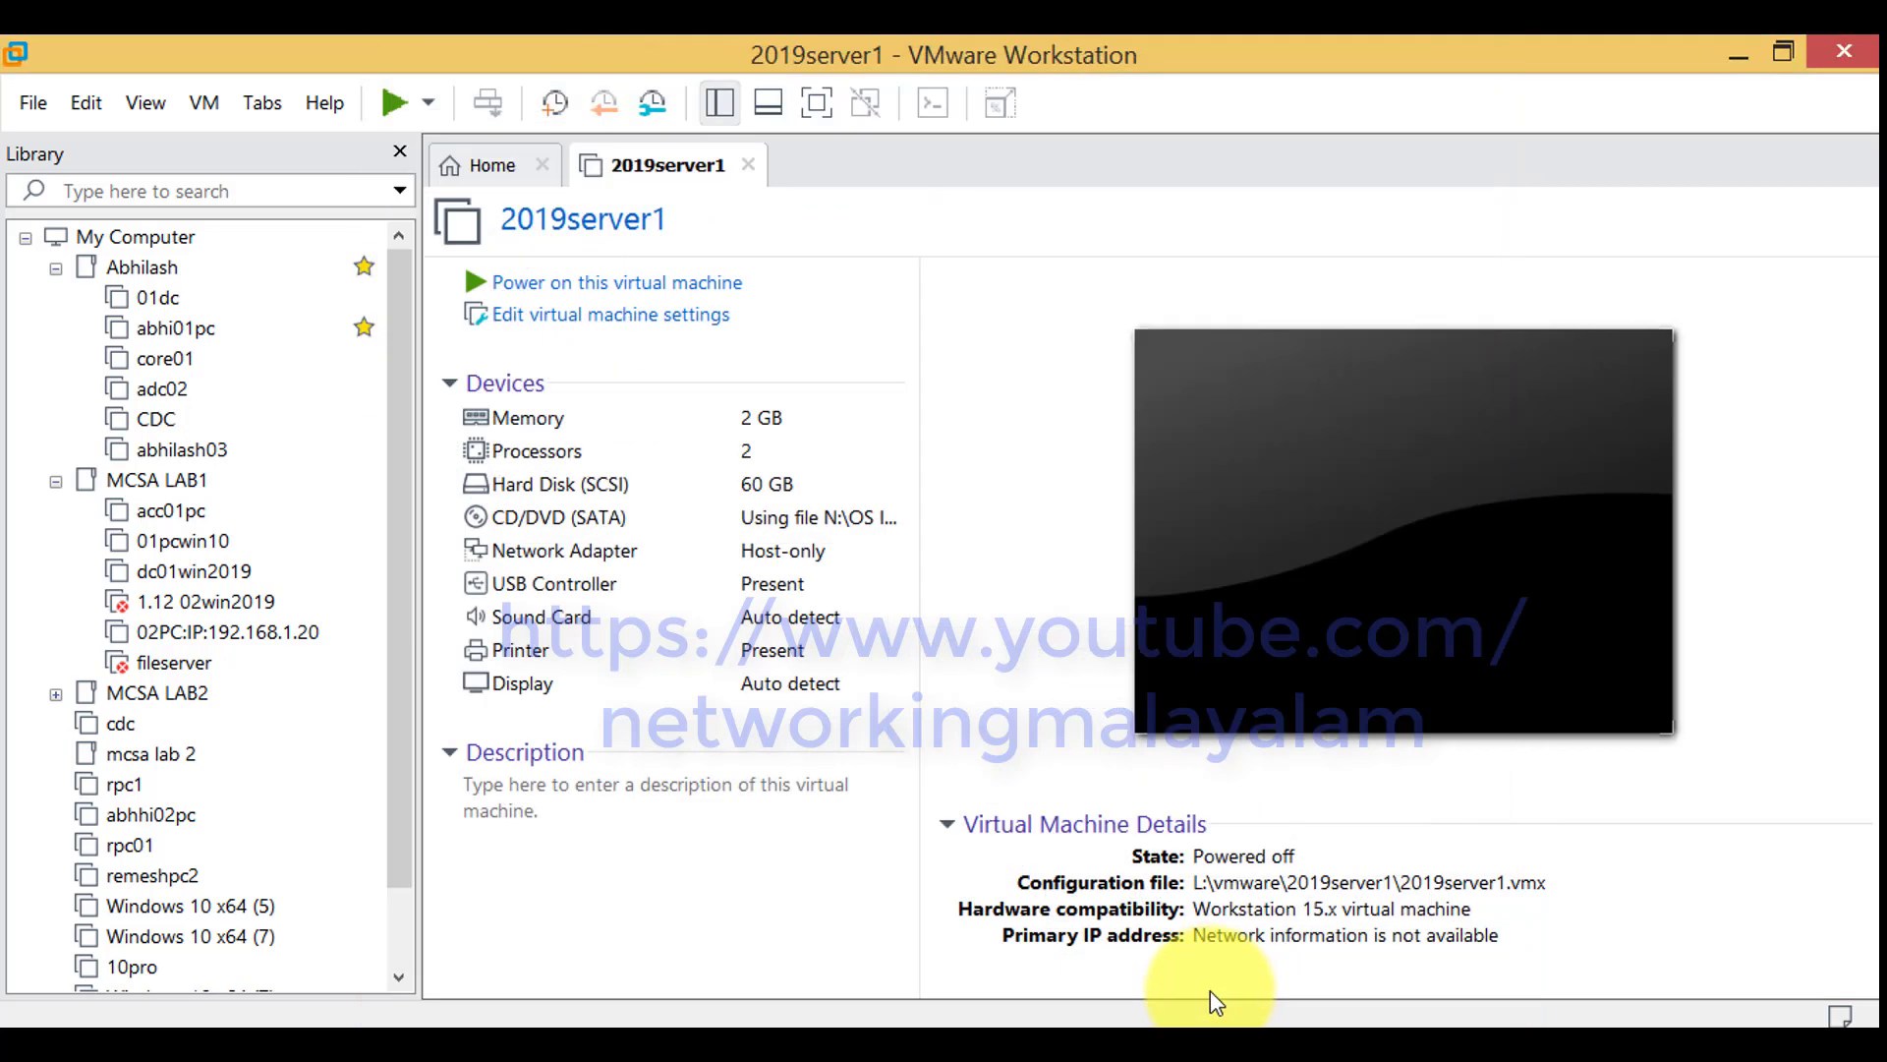
Power on the virtual machine and switch it to full-screen view
{"action": "left_click", "coordinate": [693, 287]}
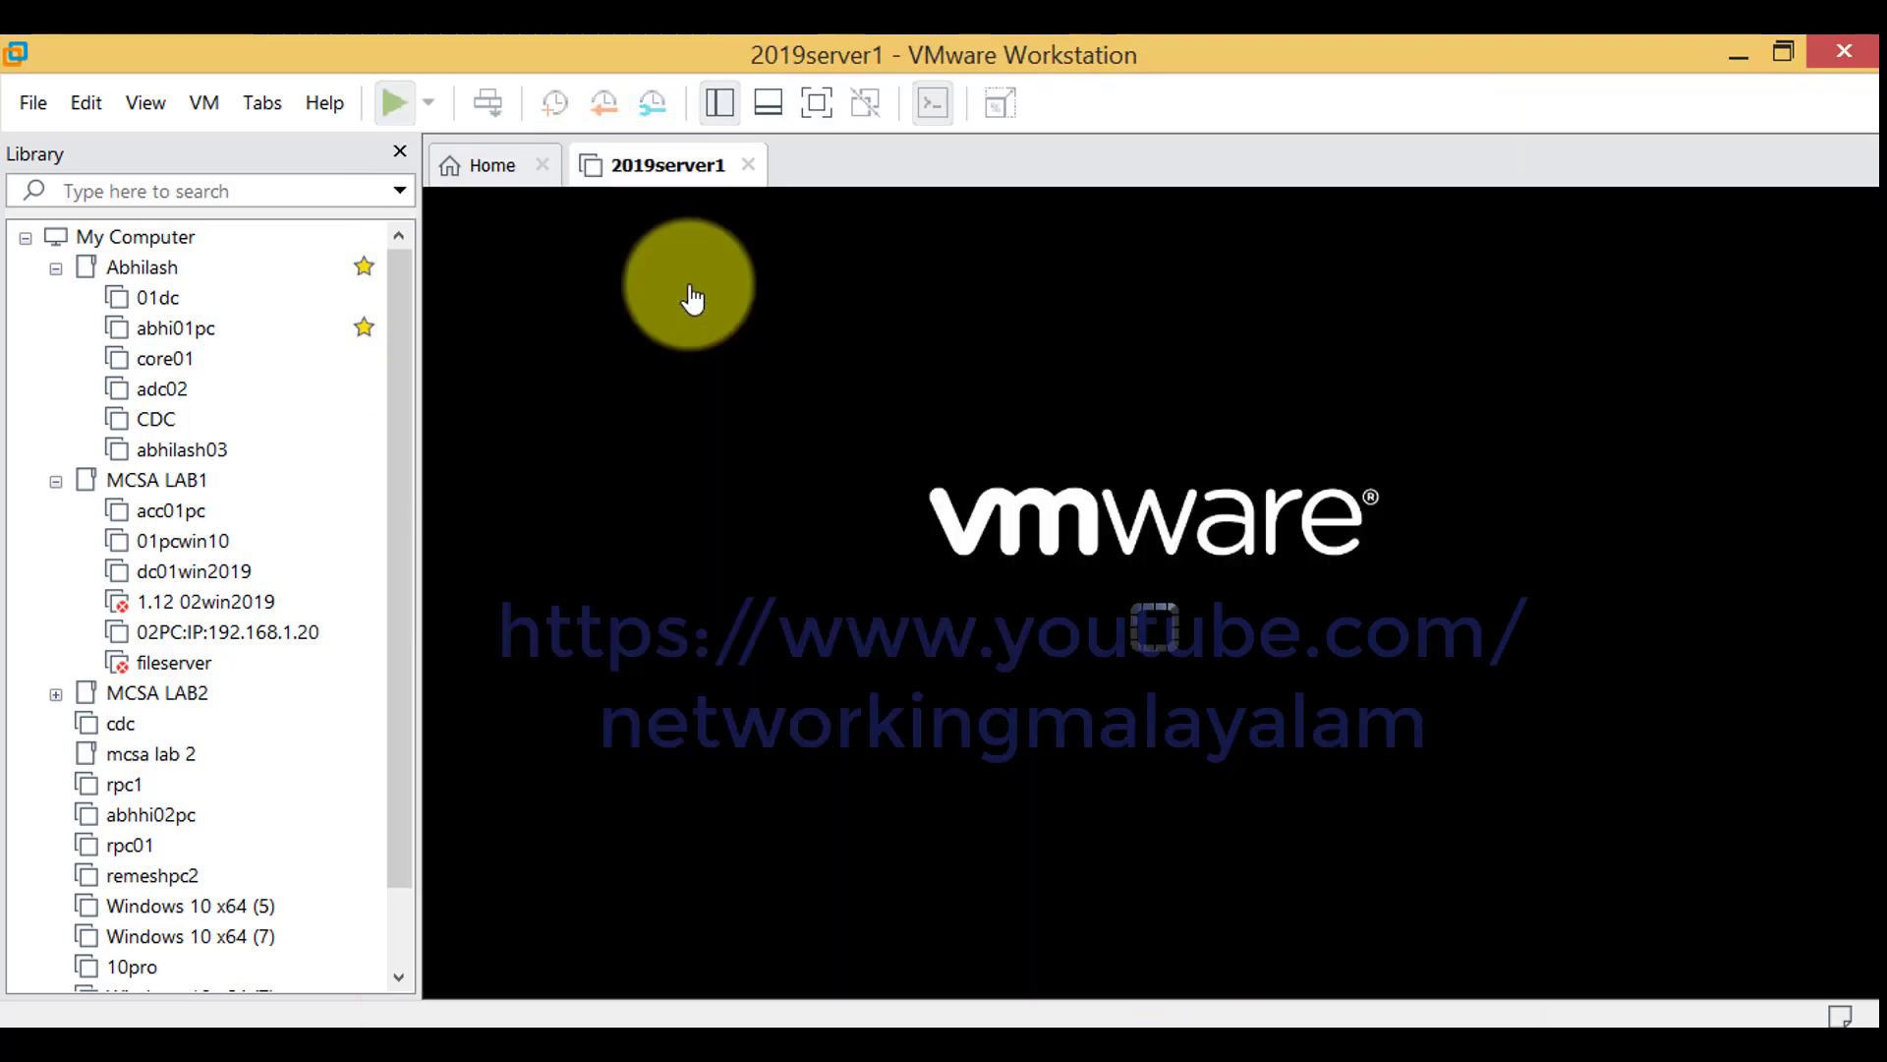
{"action": "left_click", "coordinate": [818, 116]}
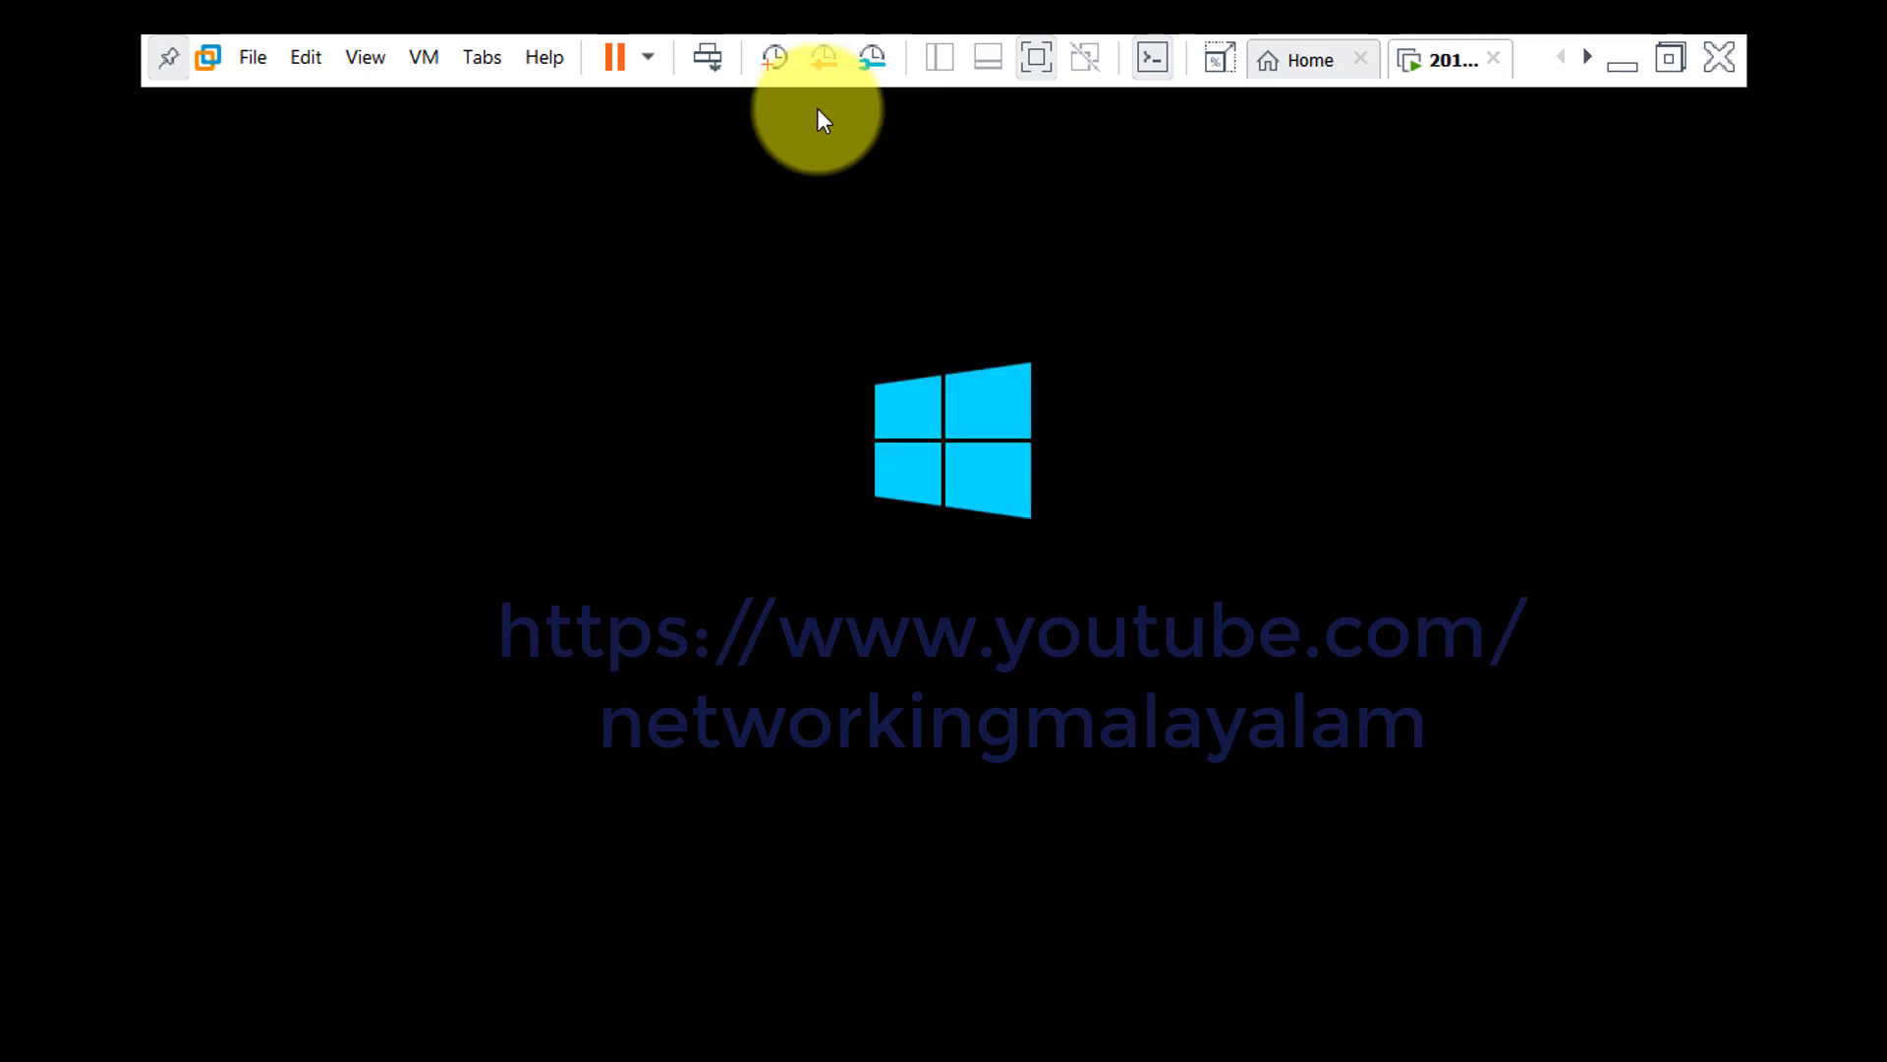
{"action": "left_click", "coordinate": [1670, 59]}
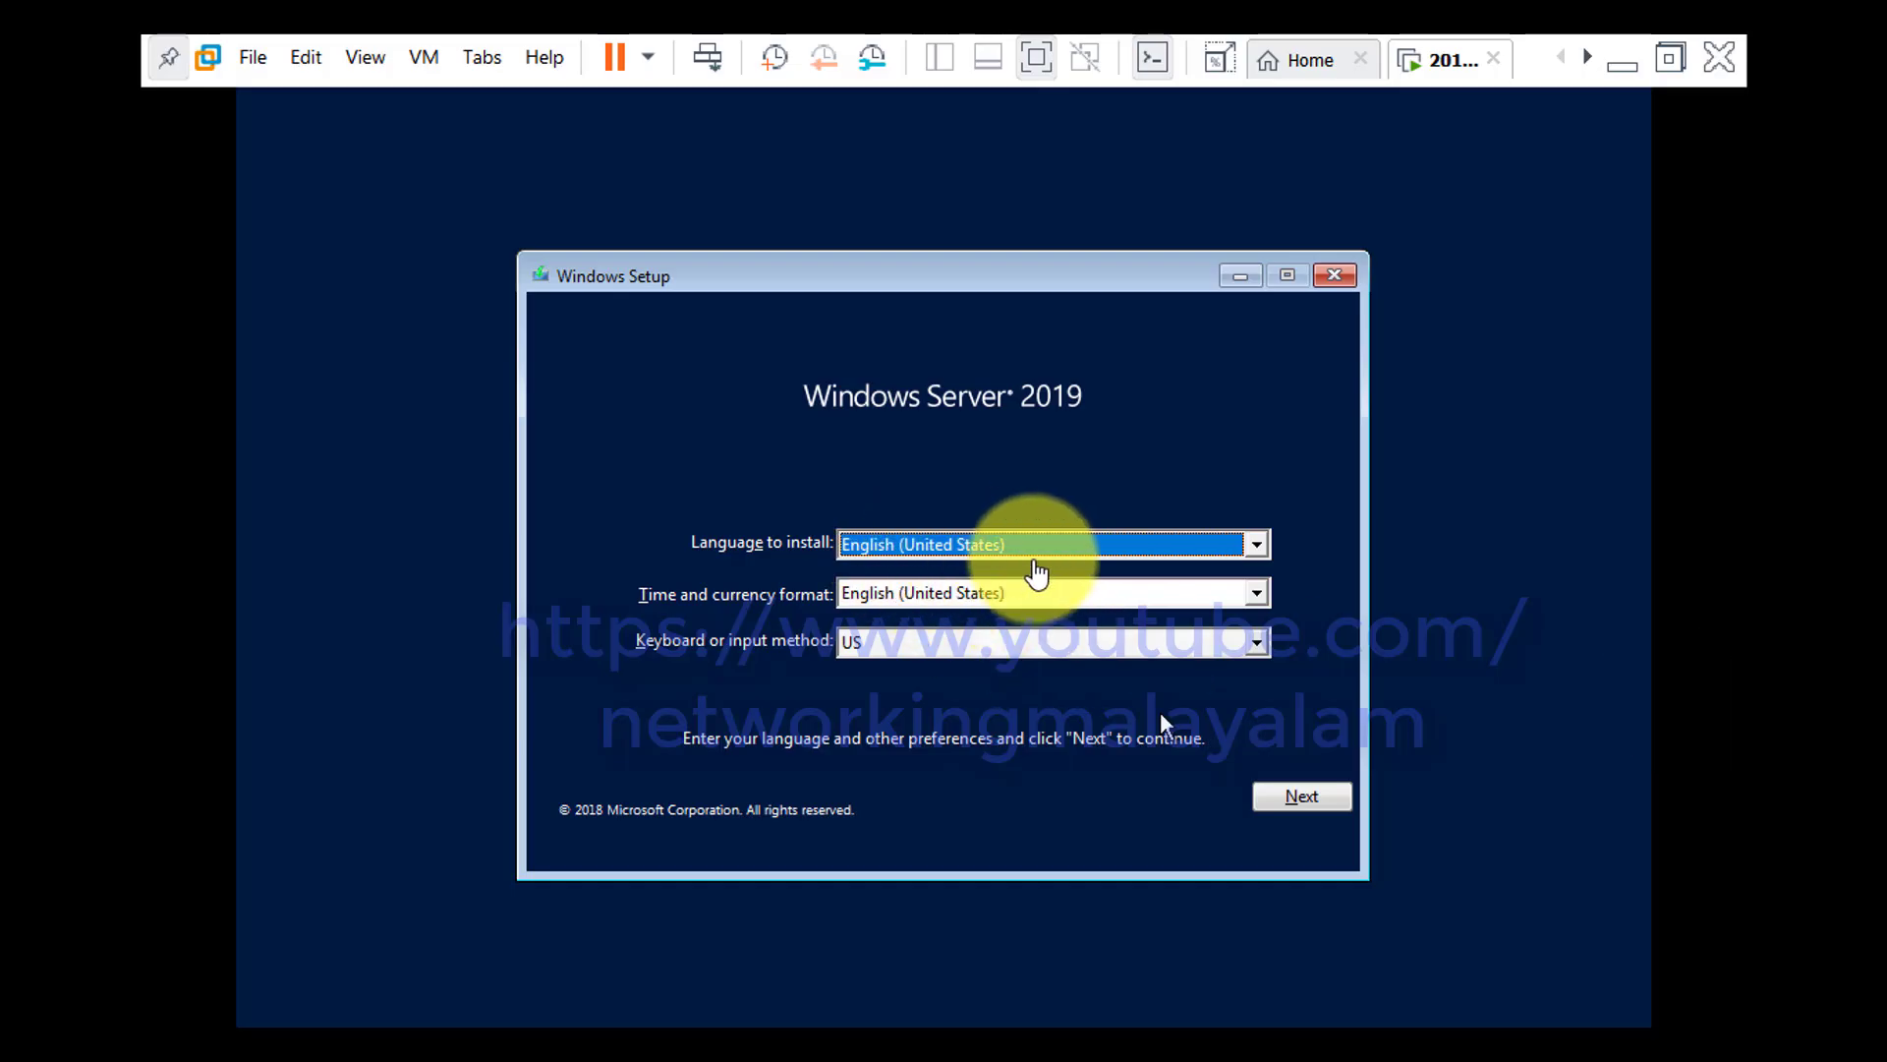
Keep the default language, time and keyboard settings and start the Windows Server 2019 installation
{"action": "left_click", "coordinate": [1299, 796]}
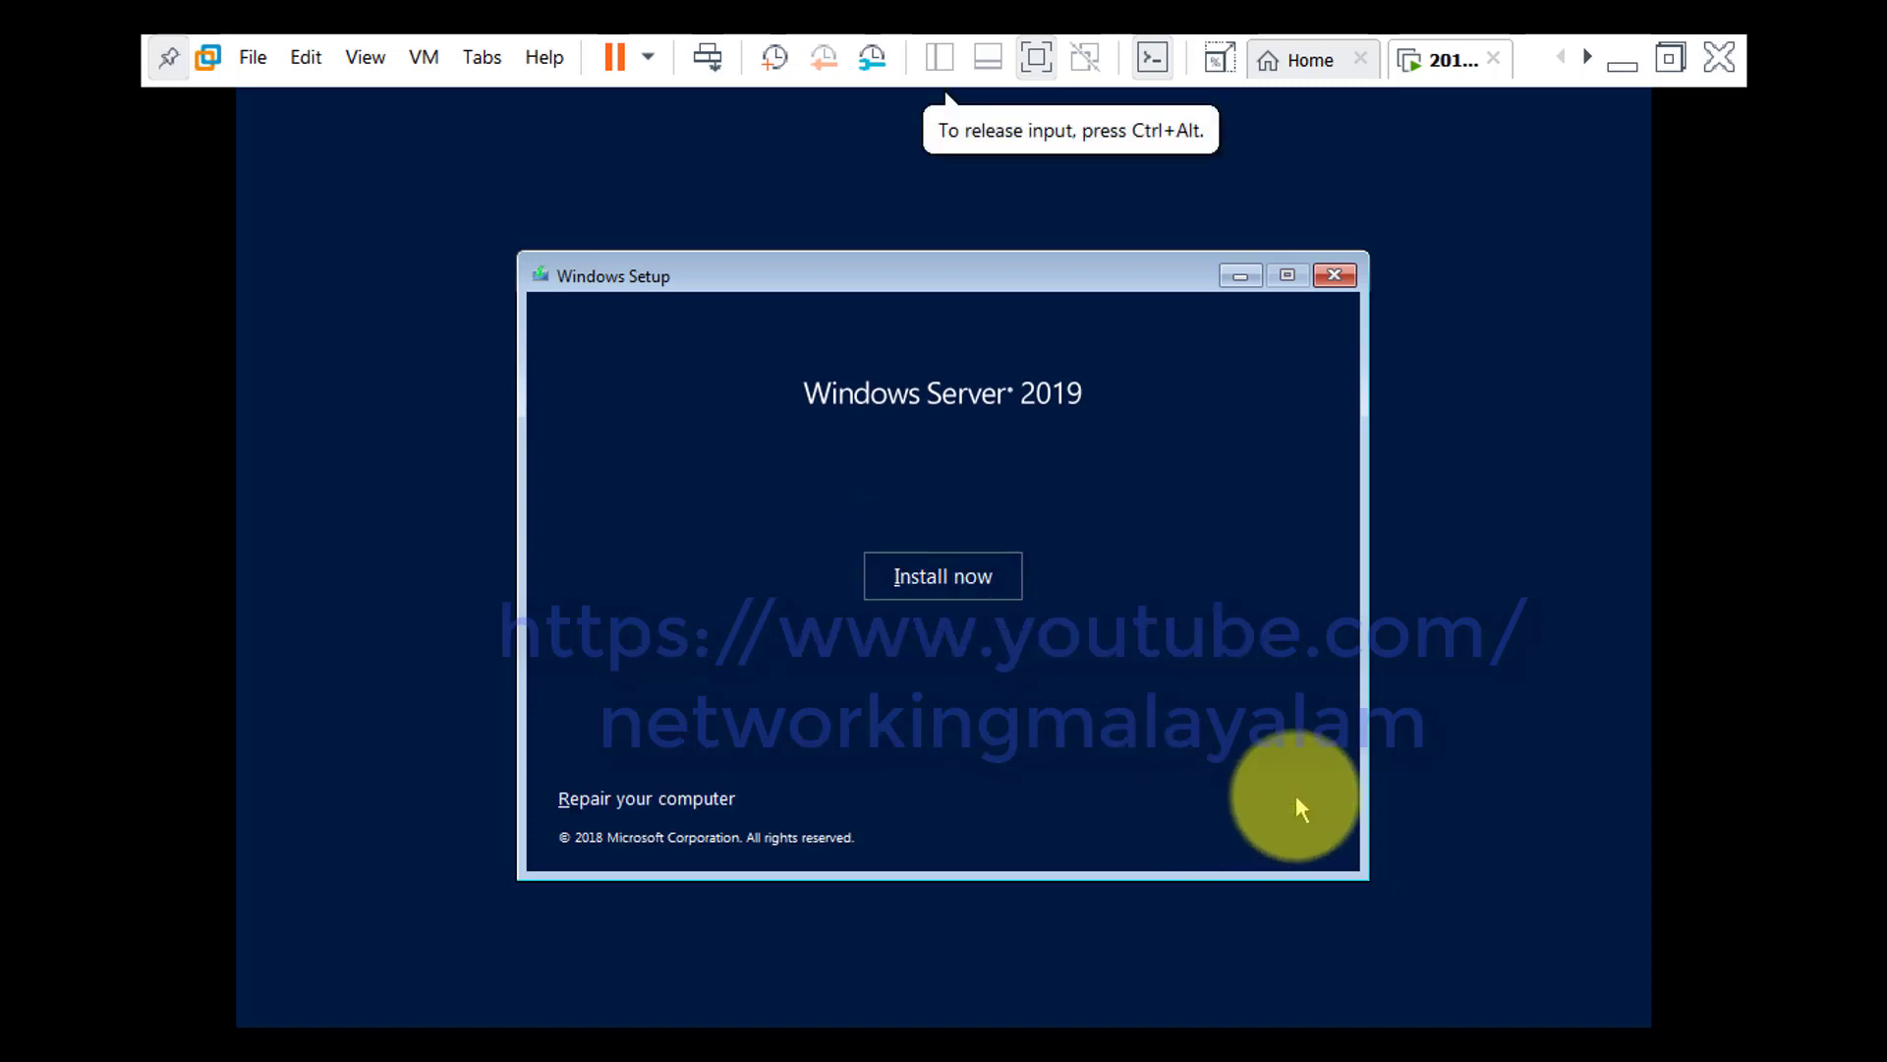
{"action": "left_click", "coordinate": [976, 577]}
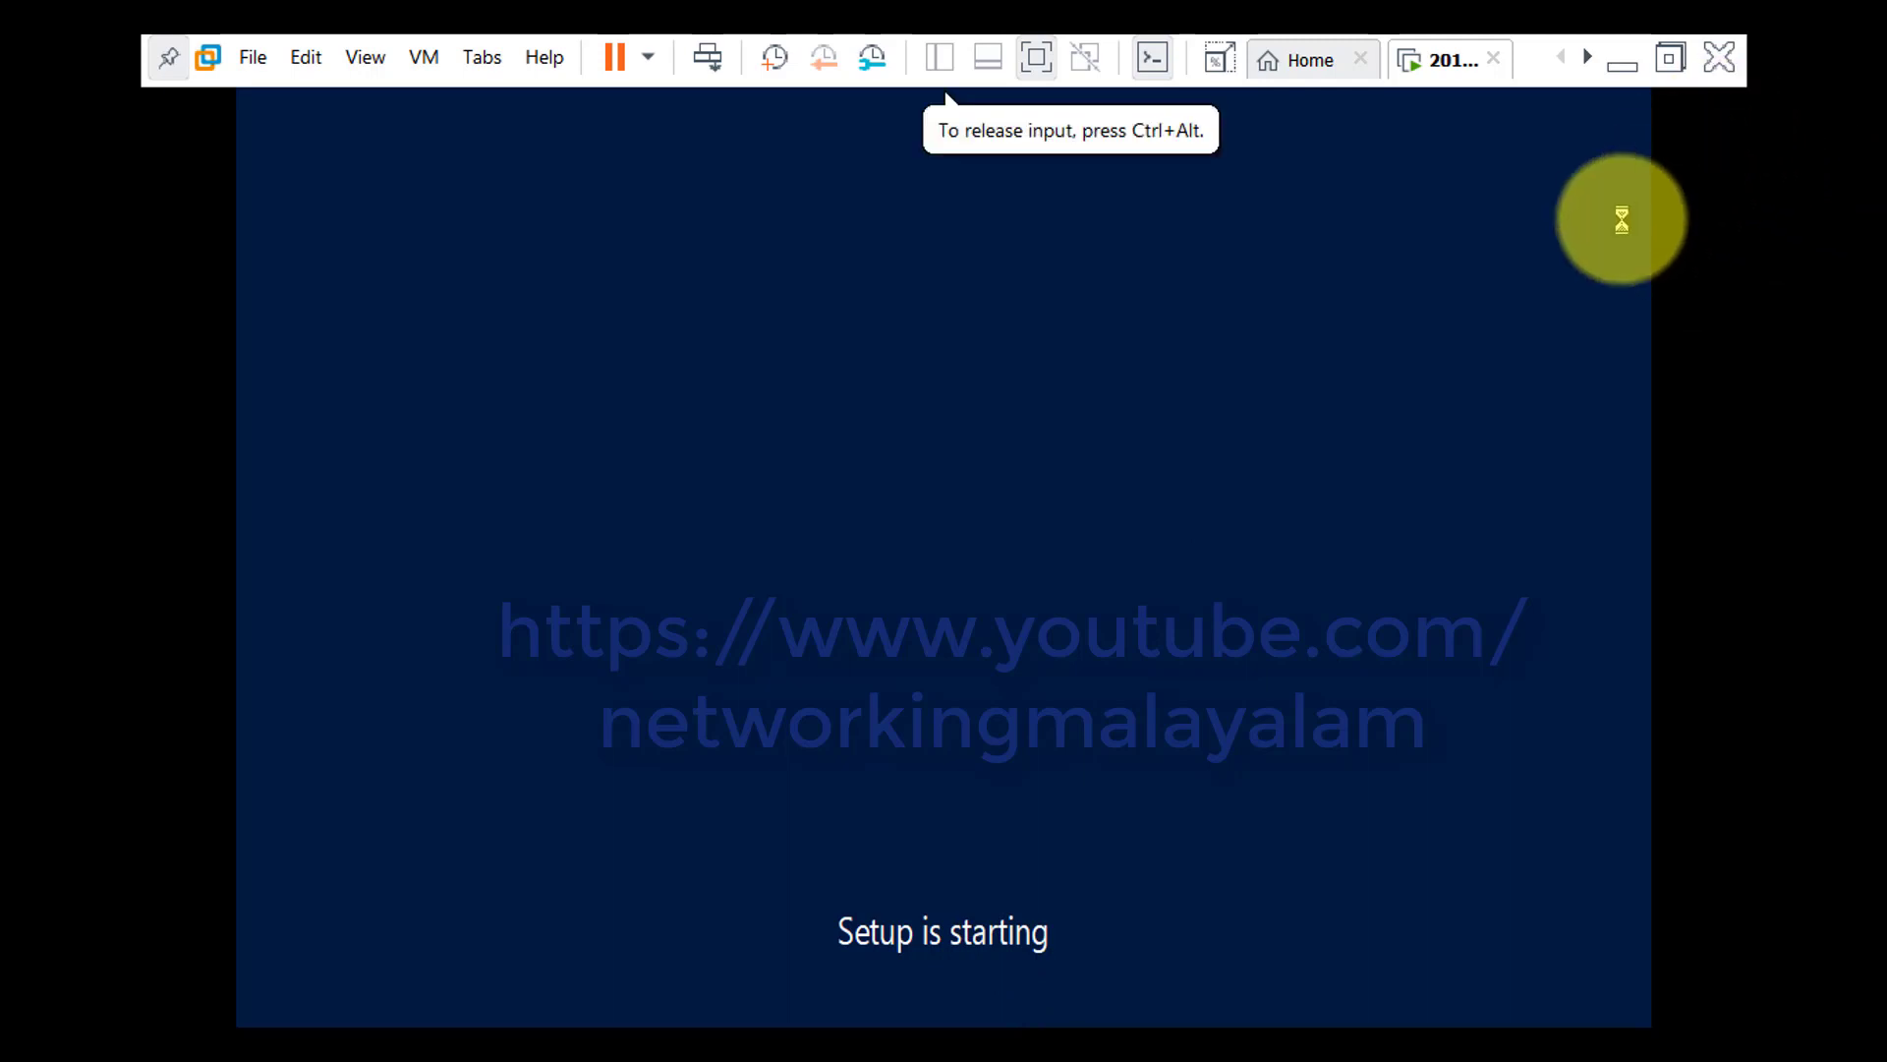
{"action": "left_click", "coordinate": [1670, 57]}
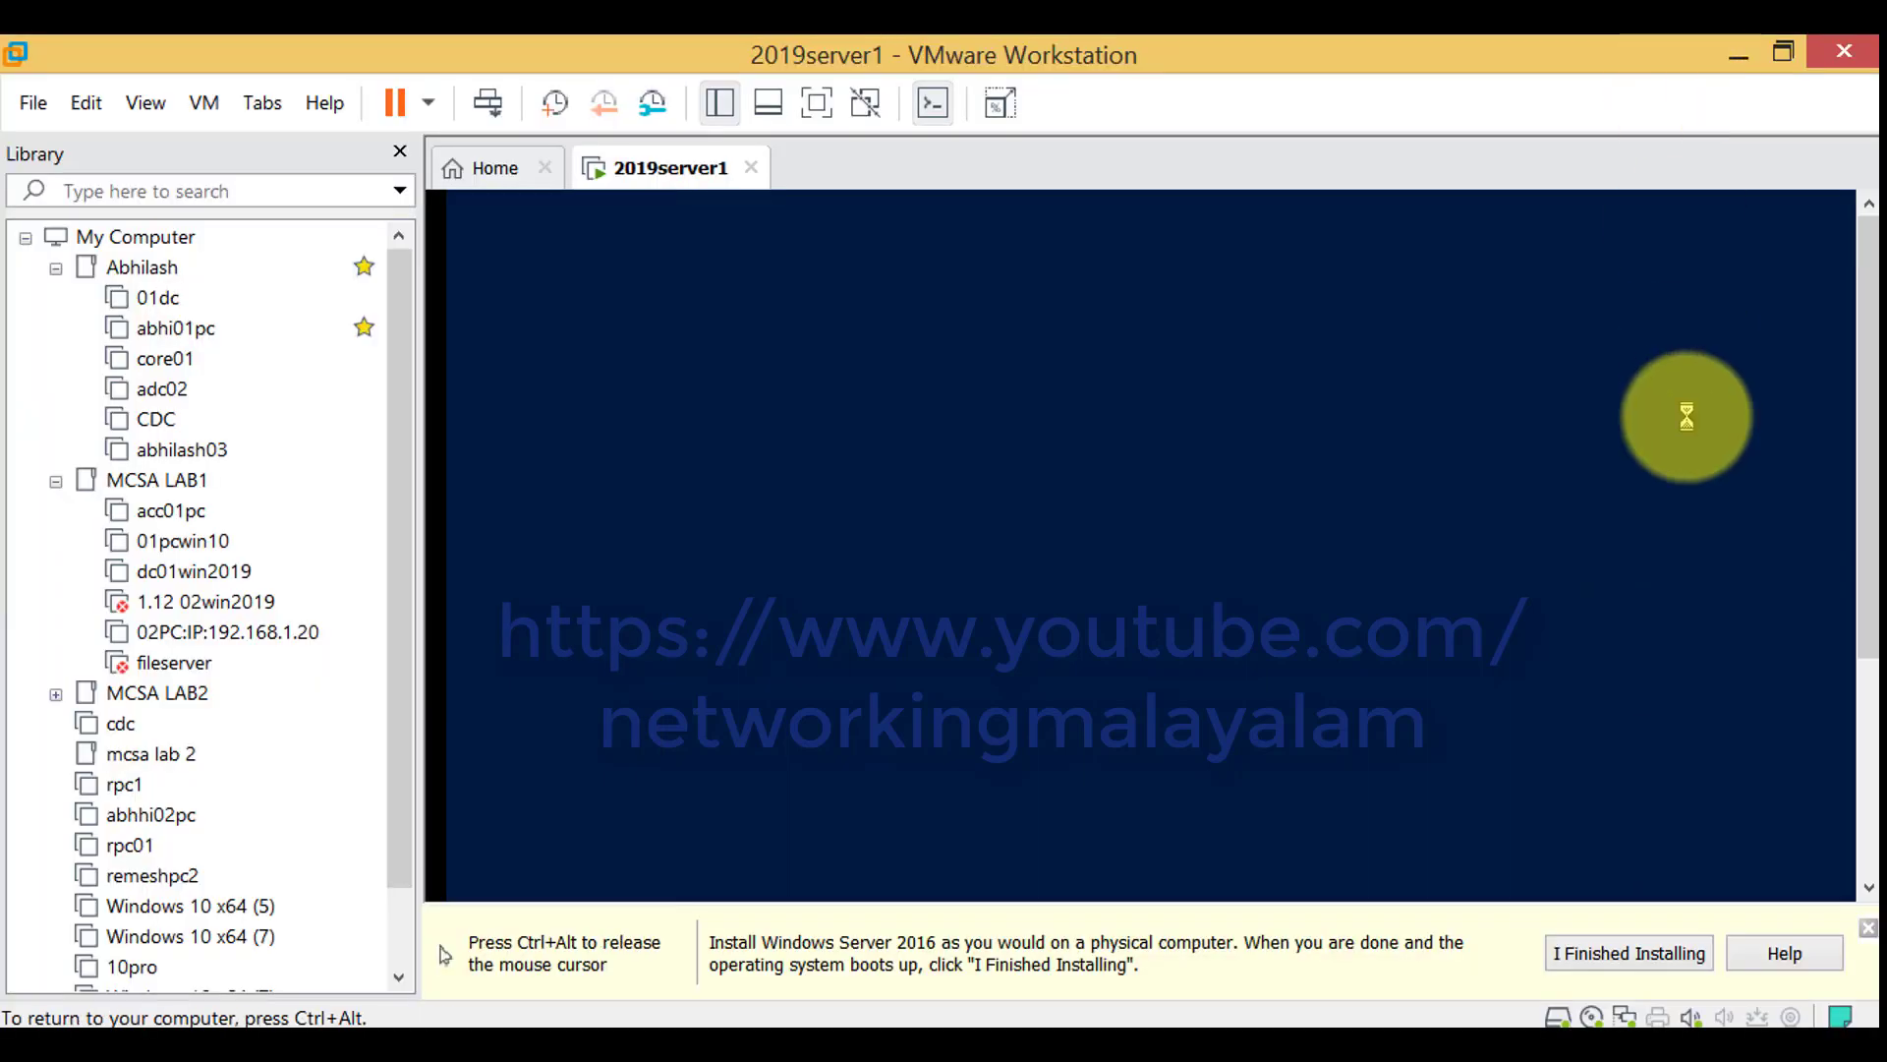
{"action": "key", "text": "ctrl+alt"}
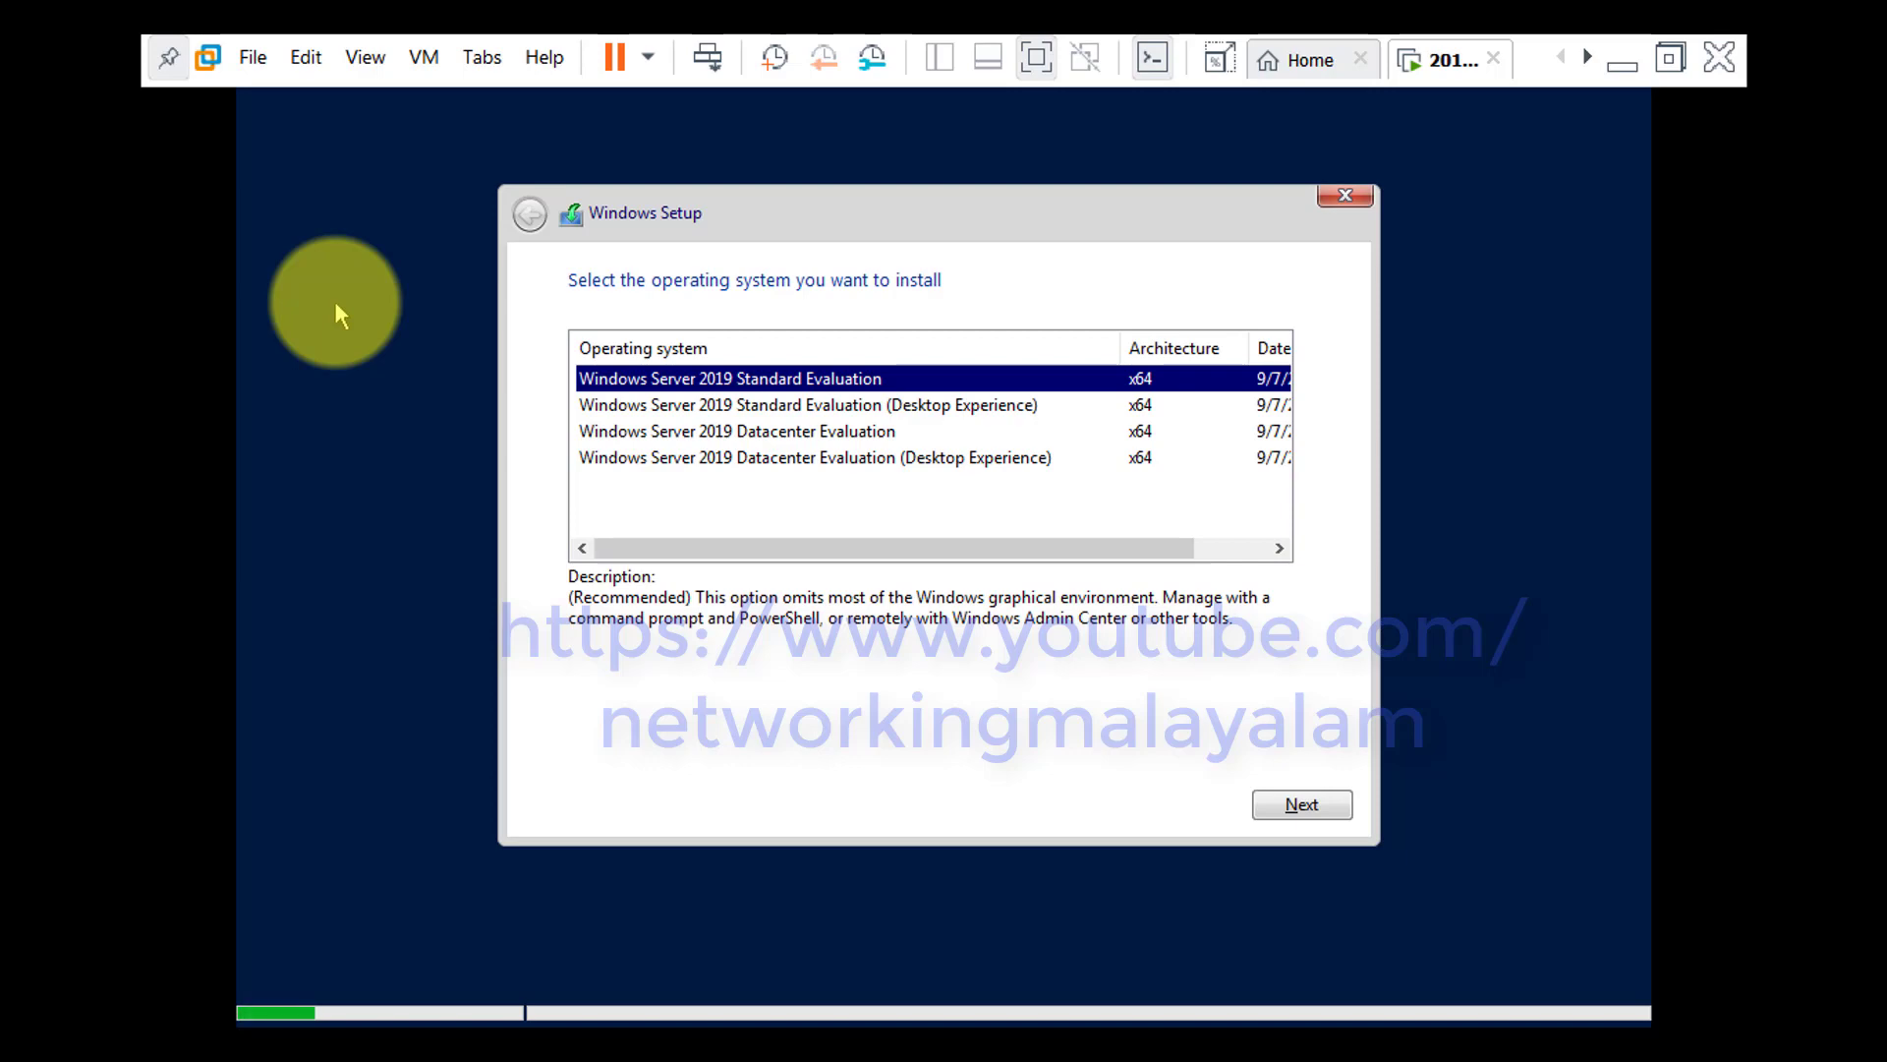
Choose Windows Server 2019 Datacenter Evaluation (Desktop Experience) and accept the license terms
{"action": "left_click", "coordinate": [1042, 462]}
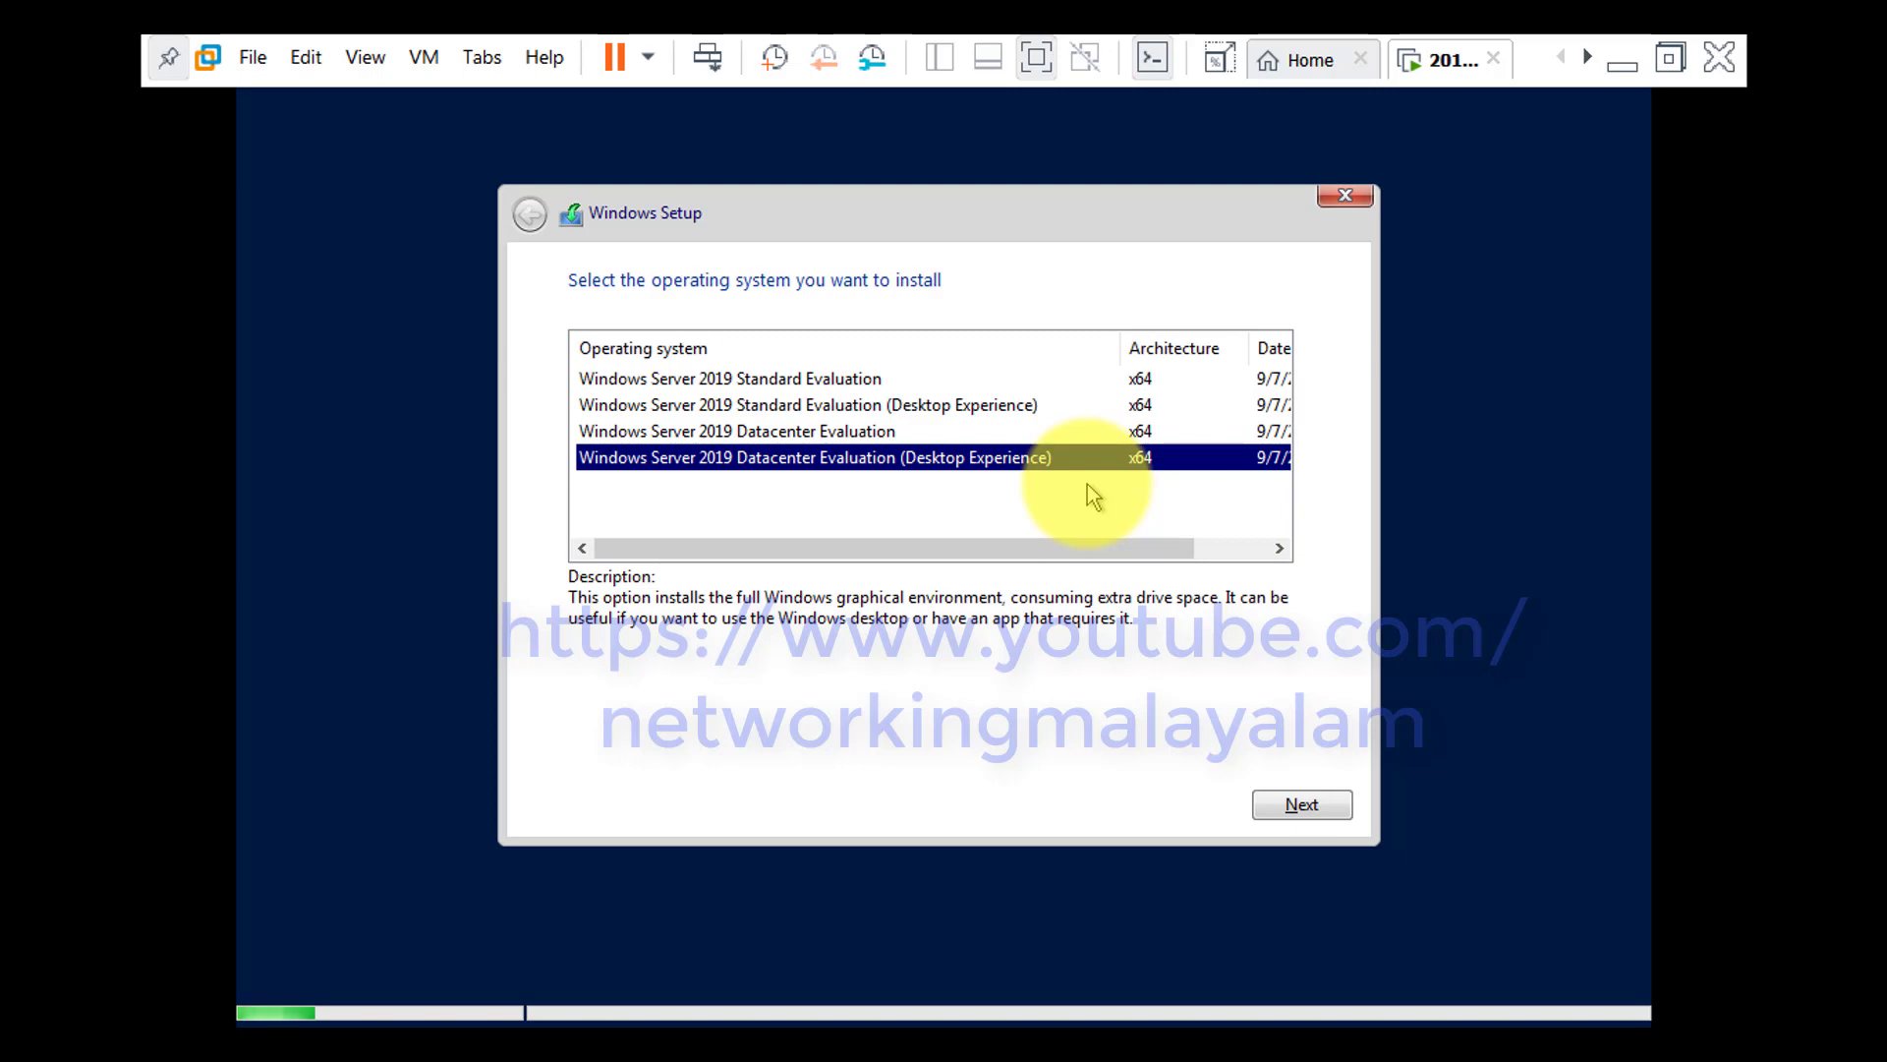
{"action": "left_click", "coordinate": [1283, 803]}
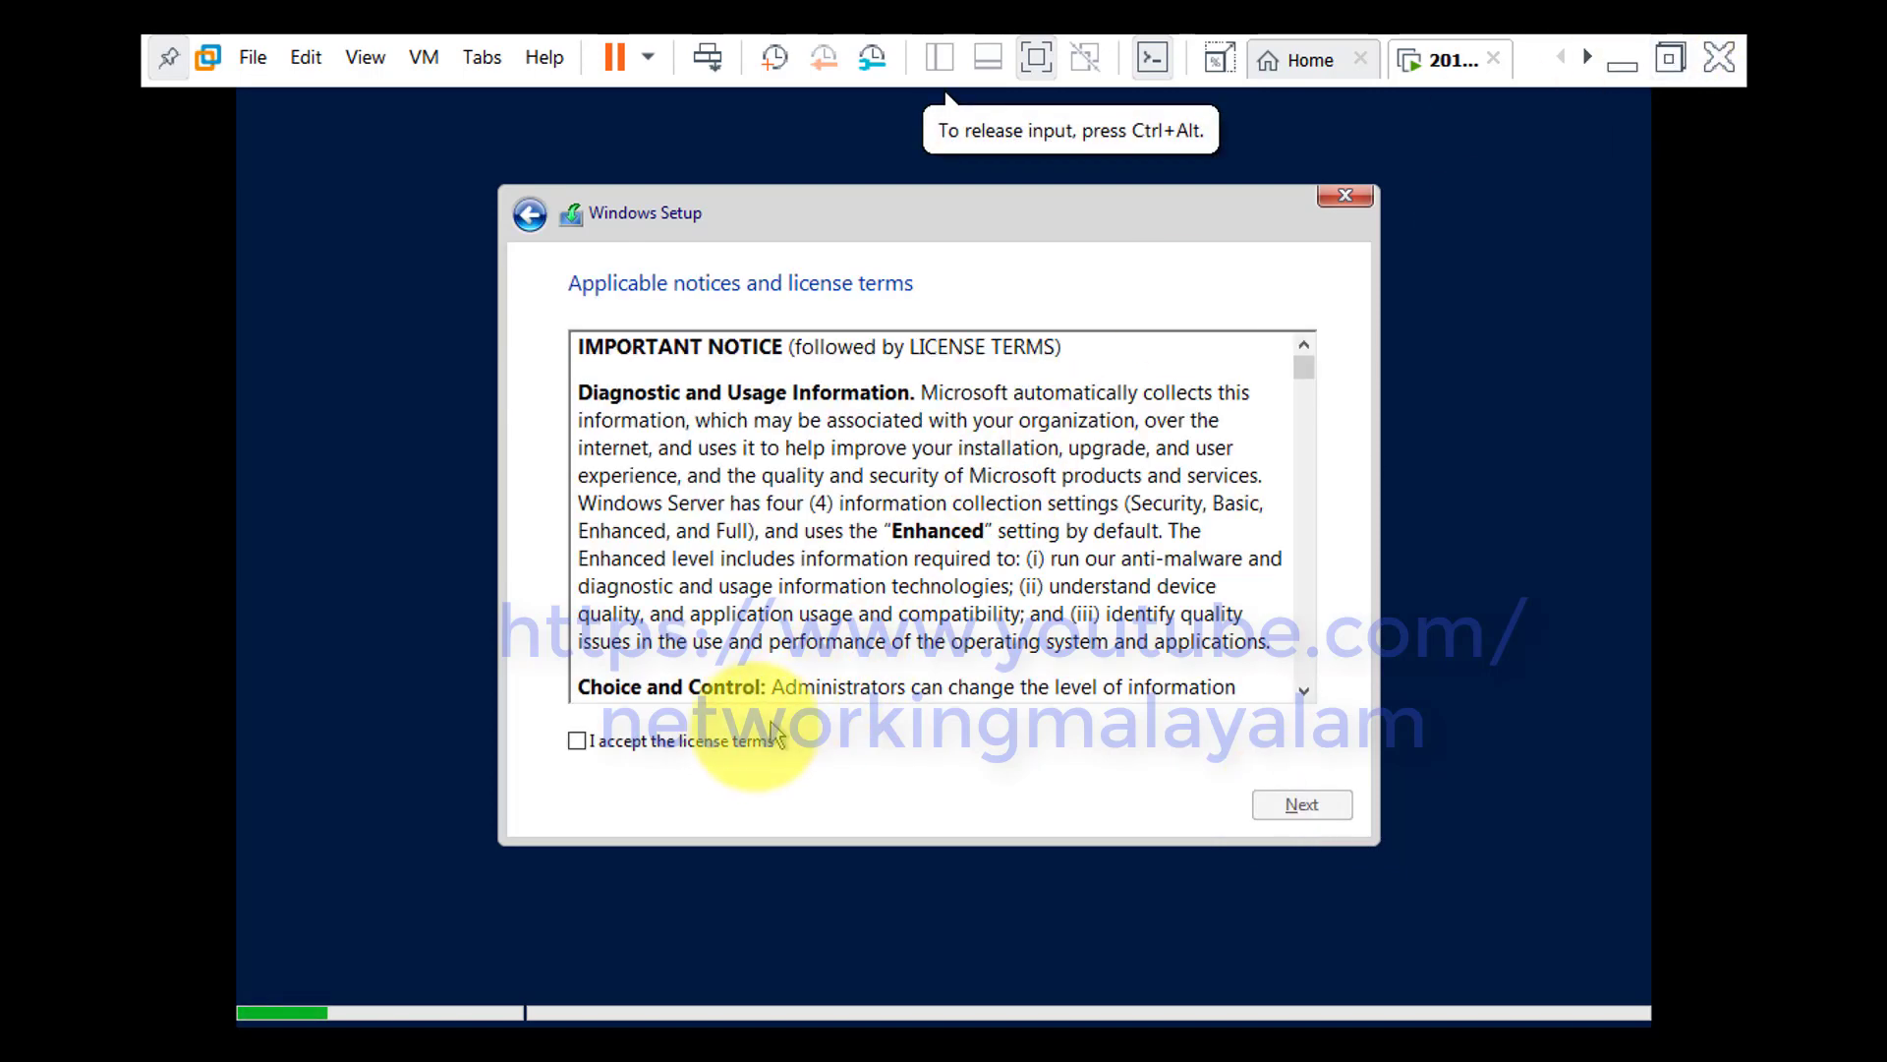
{"action": "left_click", "coordinate": [752, 751]}
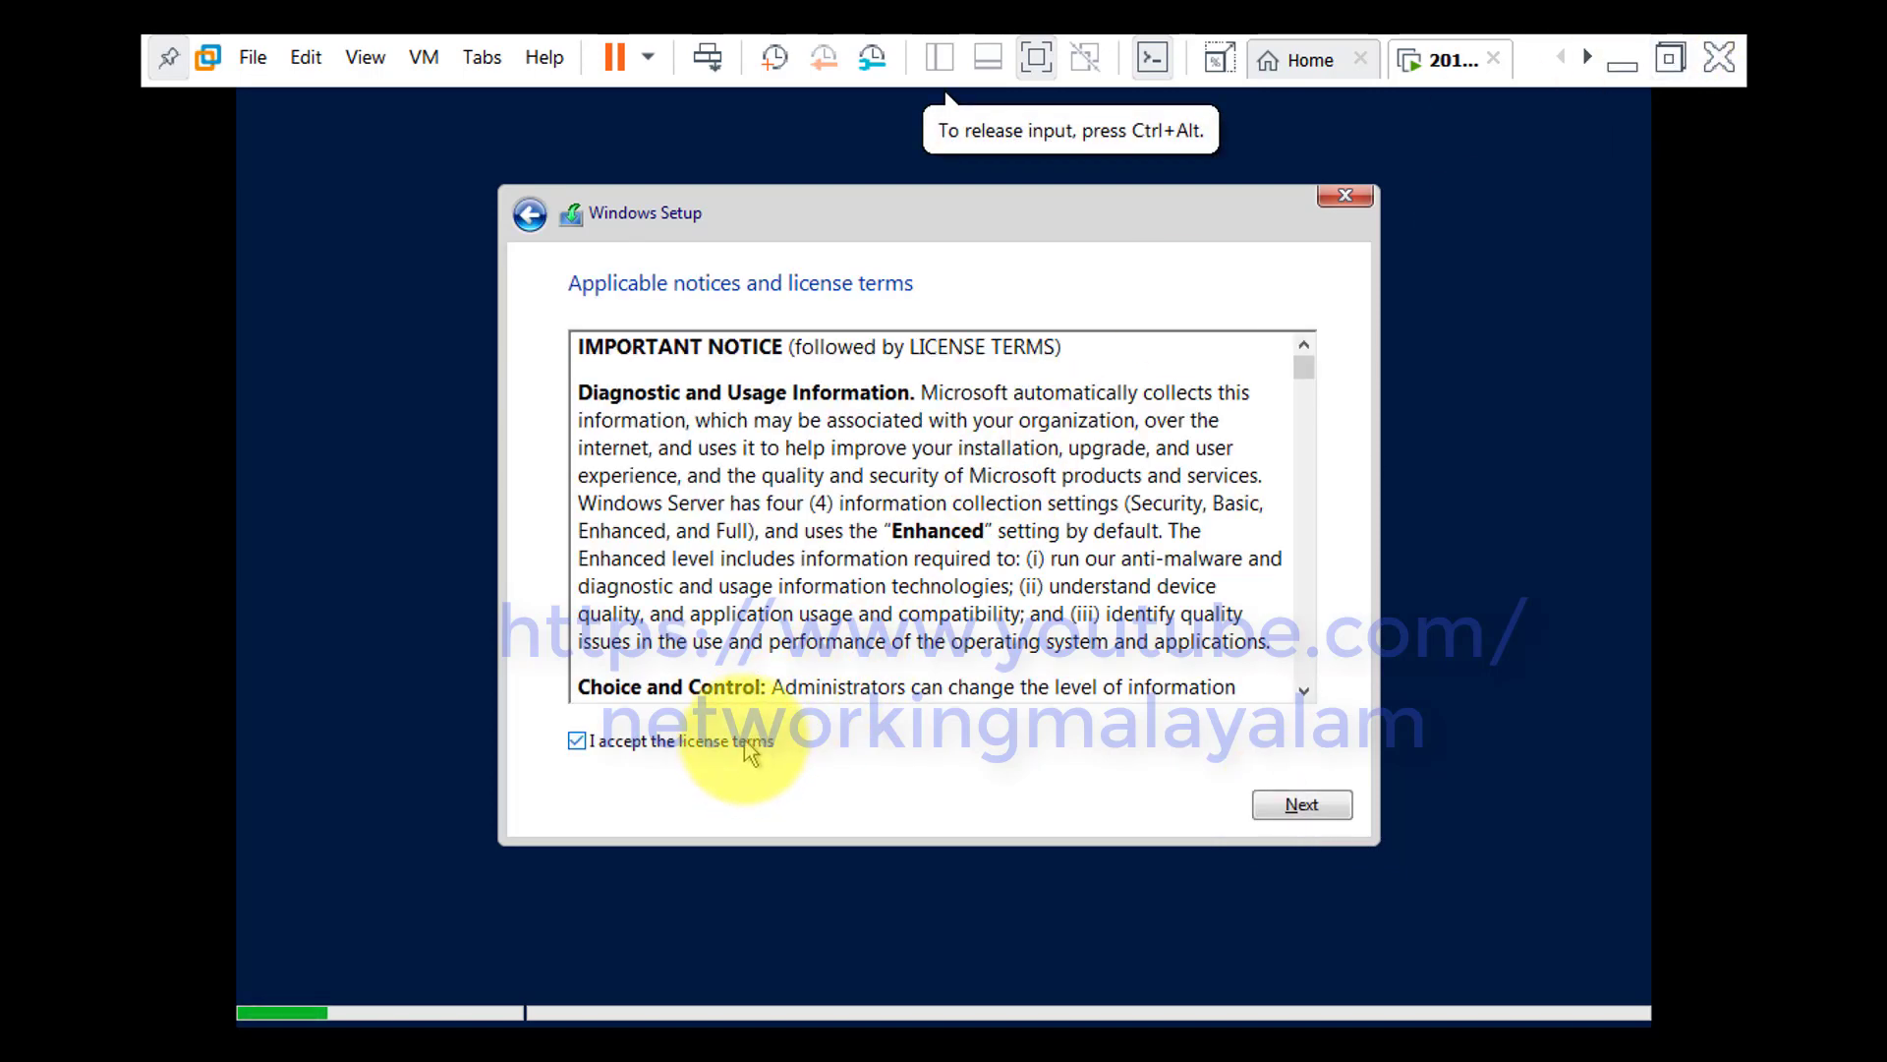
{"action": "left_click", "coordinate": [1282, 811]}
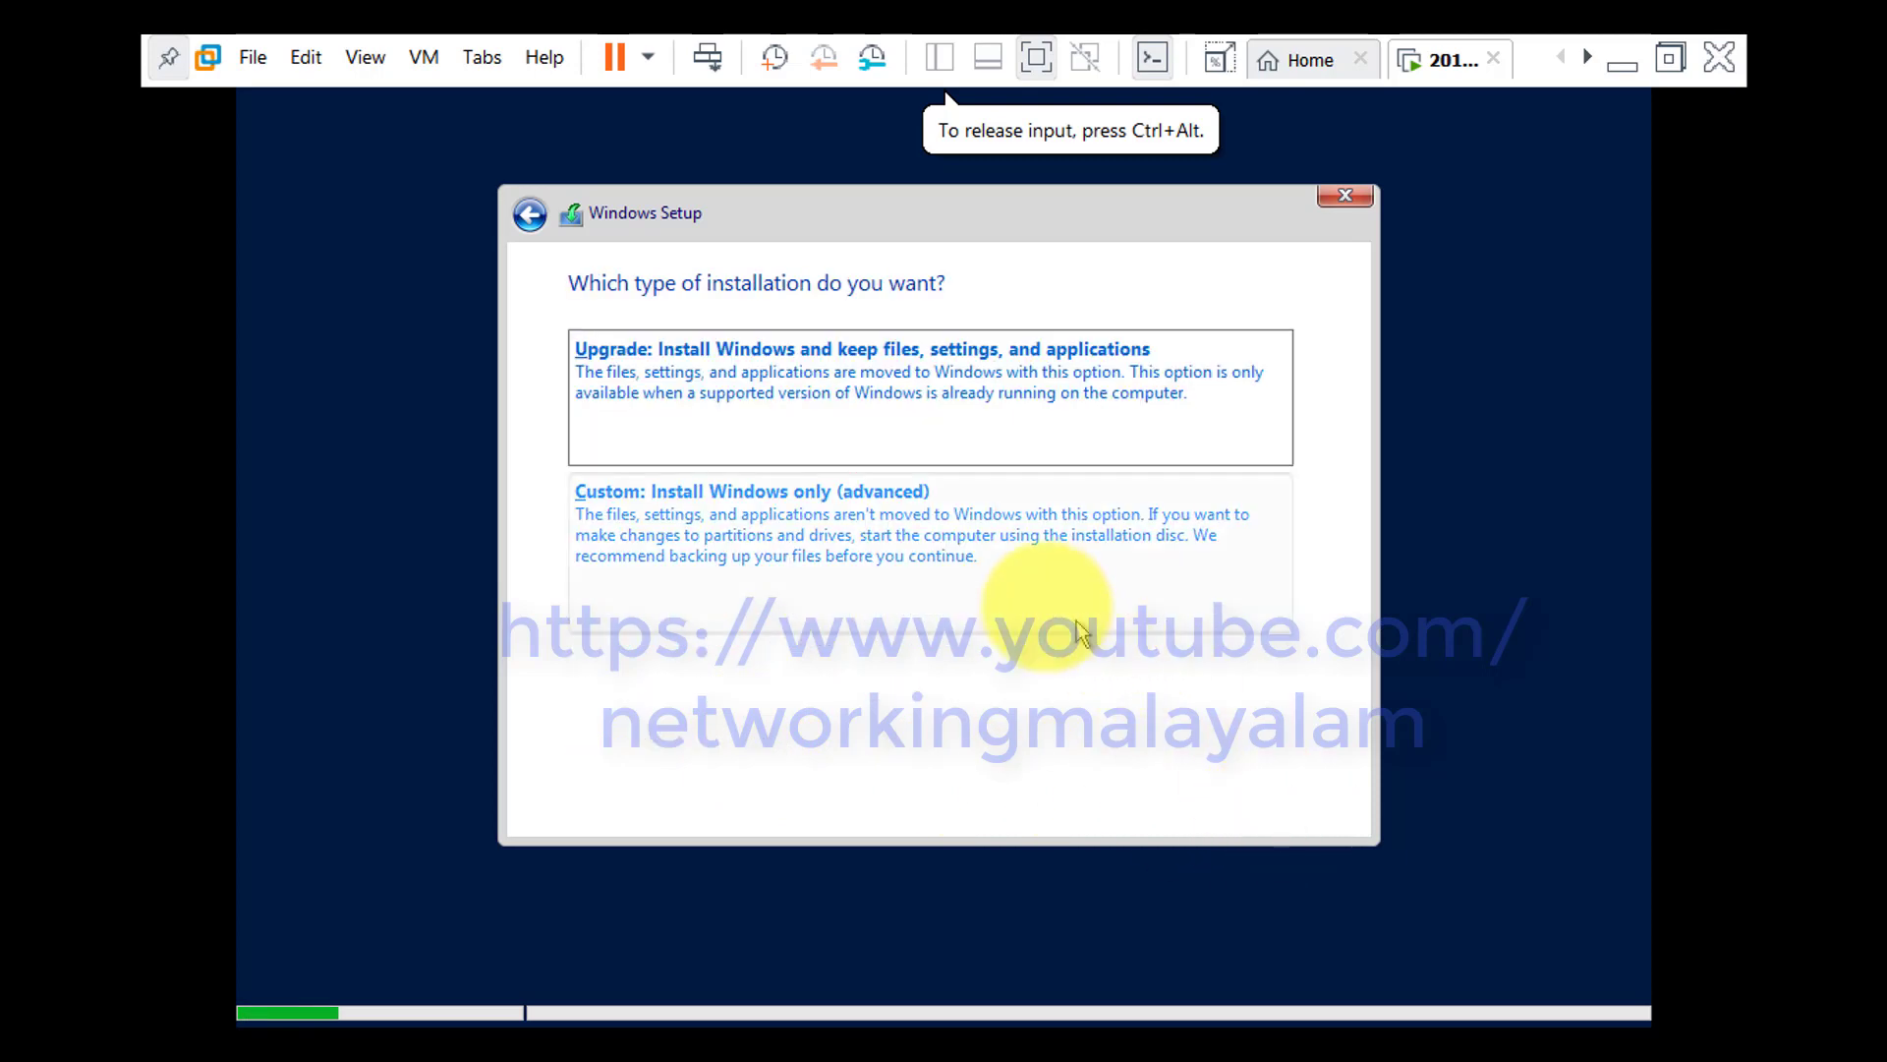
Choose the custom installation and install onto Drive 0 Unallocated Space
{"action": "left_click", "coordinate": [1037, 596]}
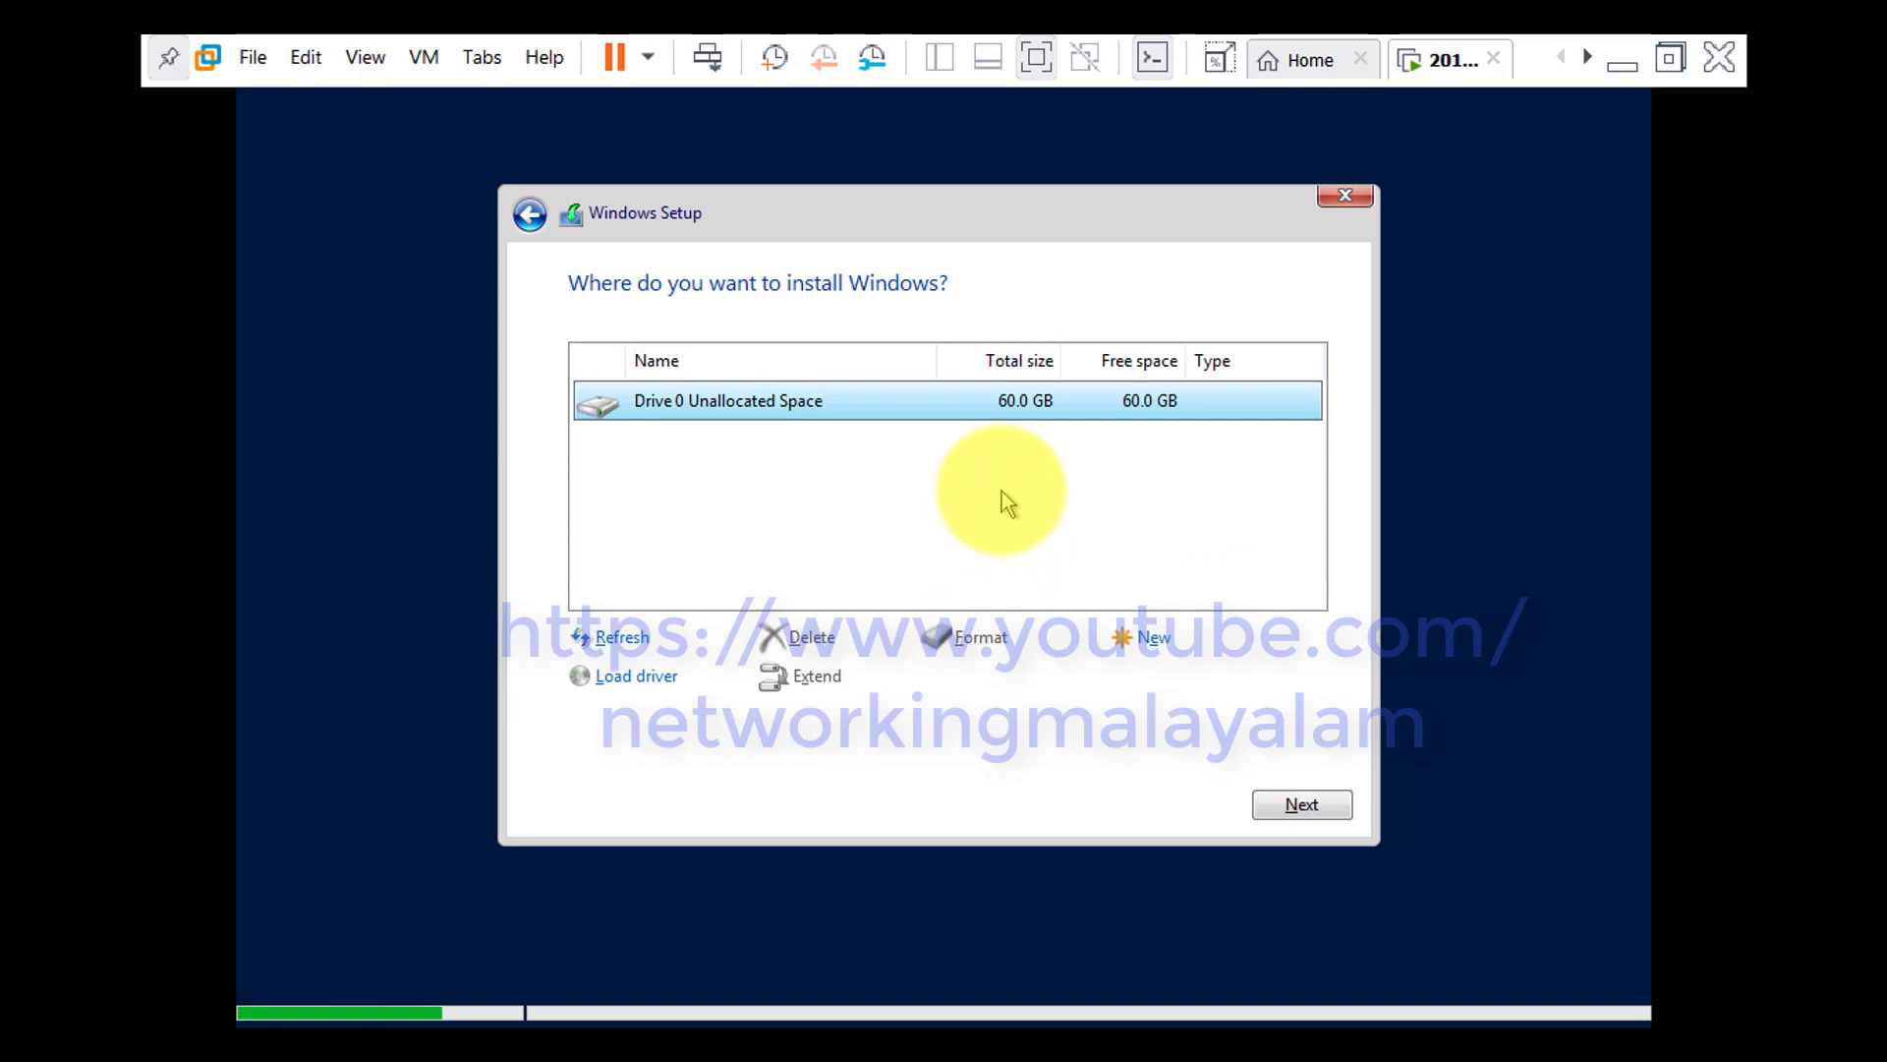
{"action": "left_click", "coordinate": [1288, 802]}
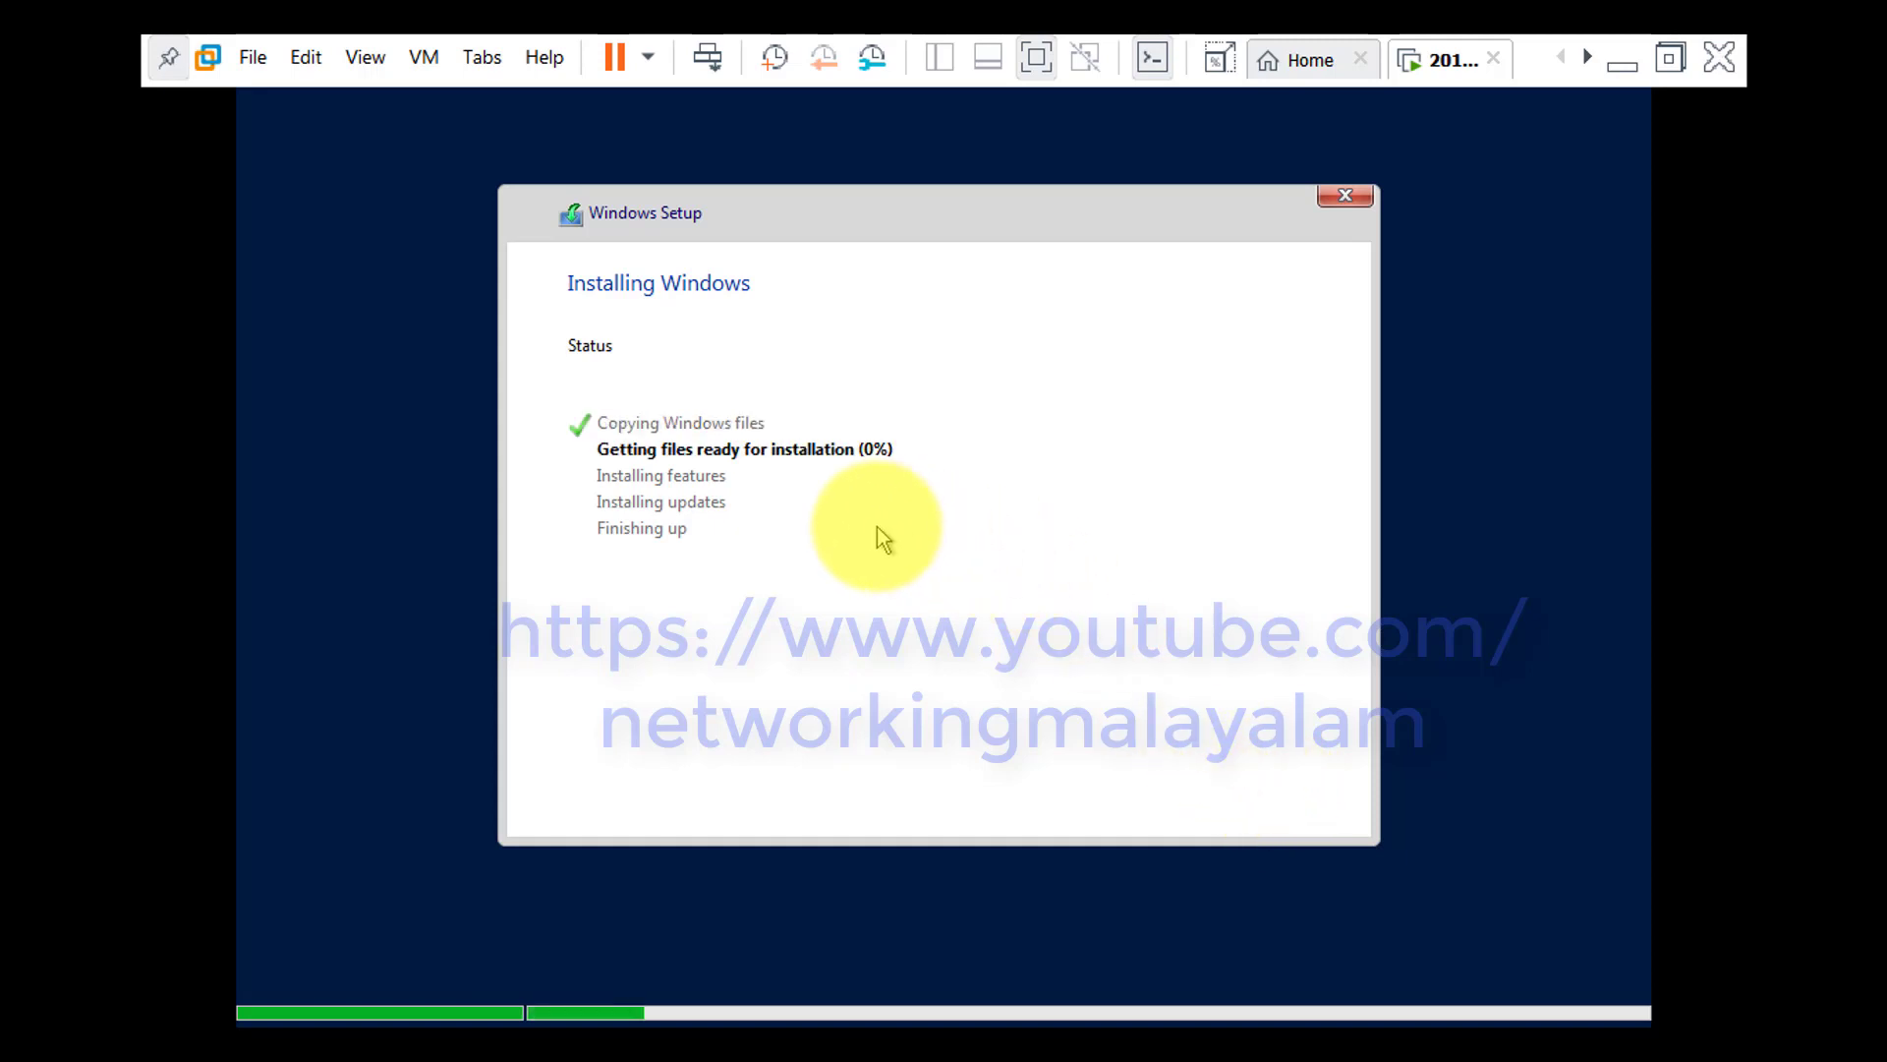
{"action": "left_click", "coordinate": [1670, 58]}
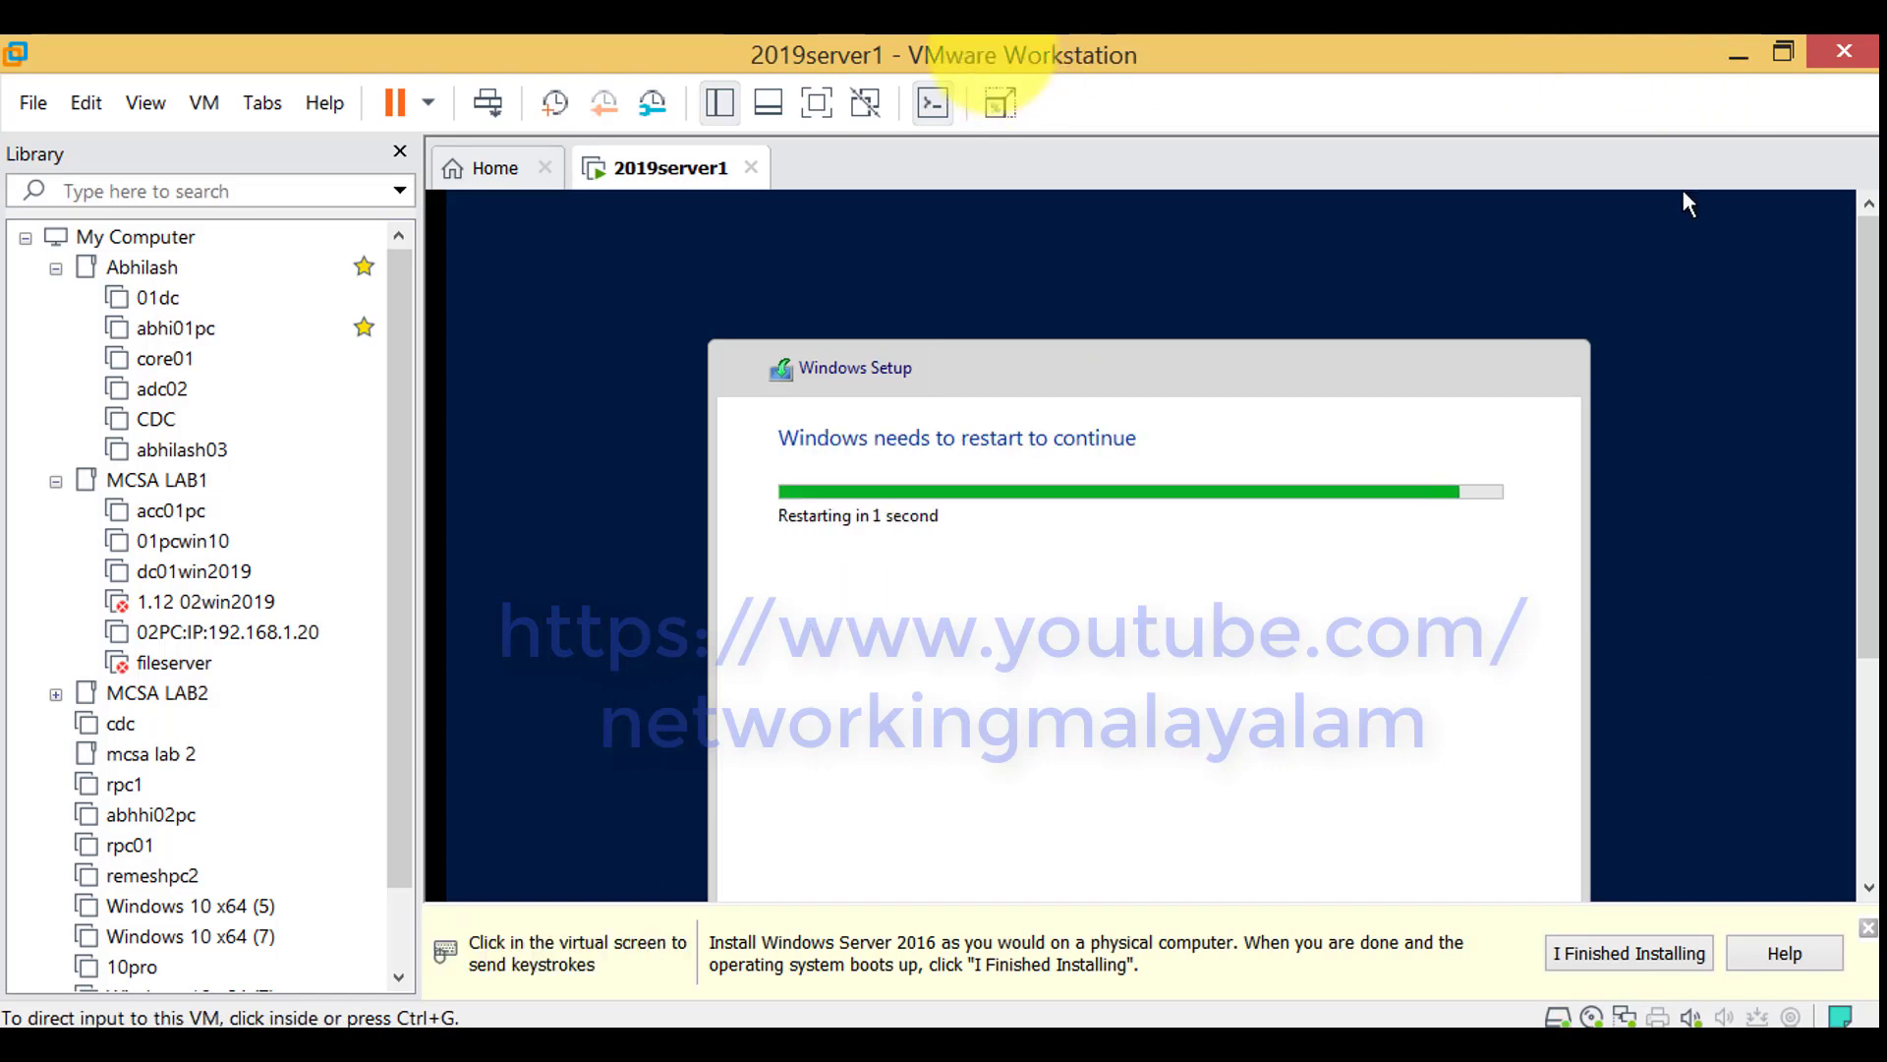
{"action": "left_click", "coordinate": [635, 403]}
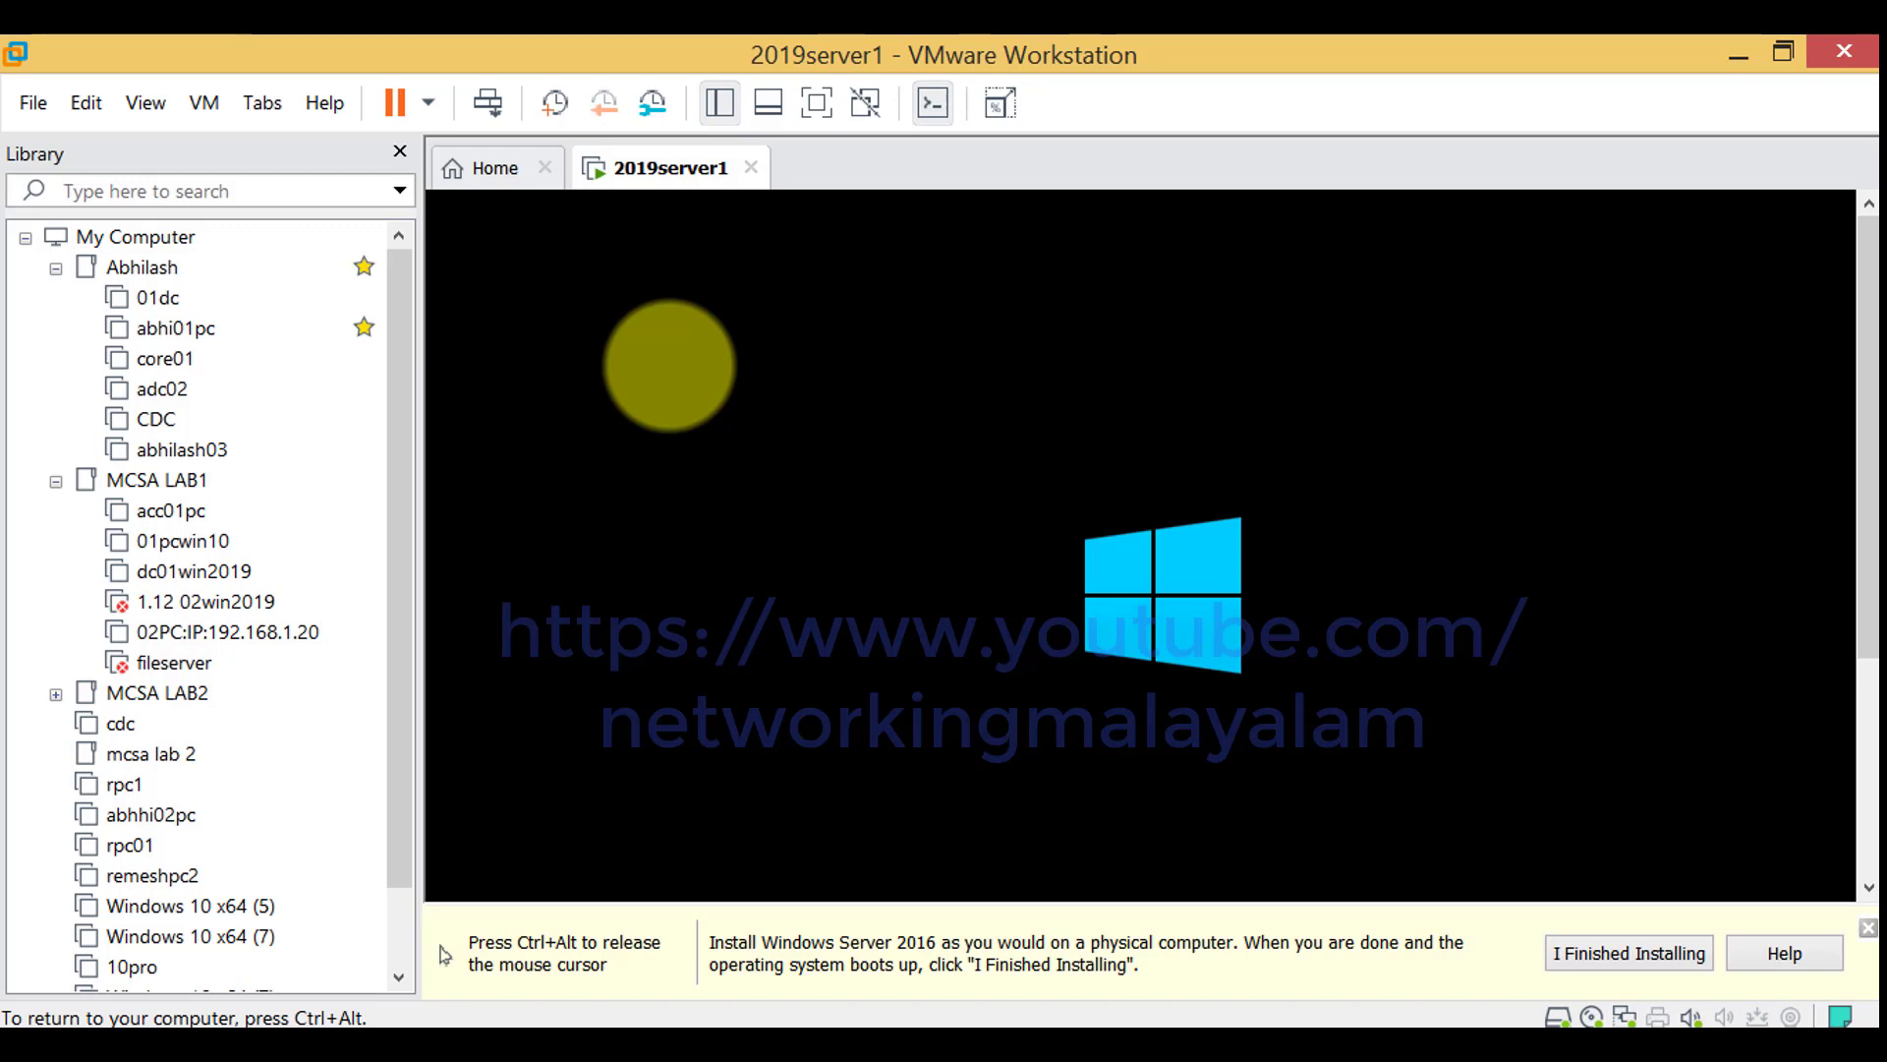
{"action": "key", "text": "ctrl+alt"}
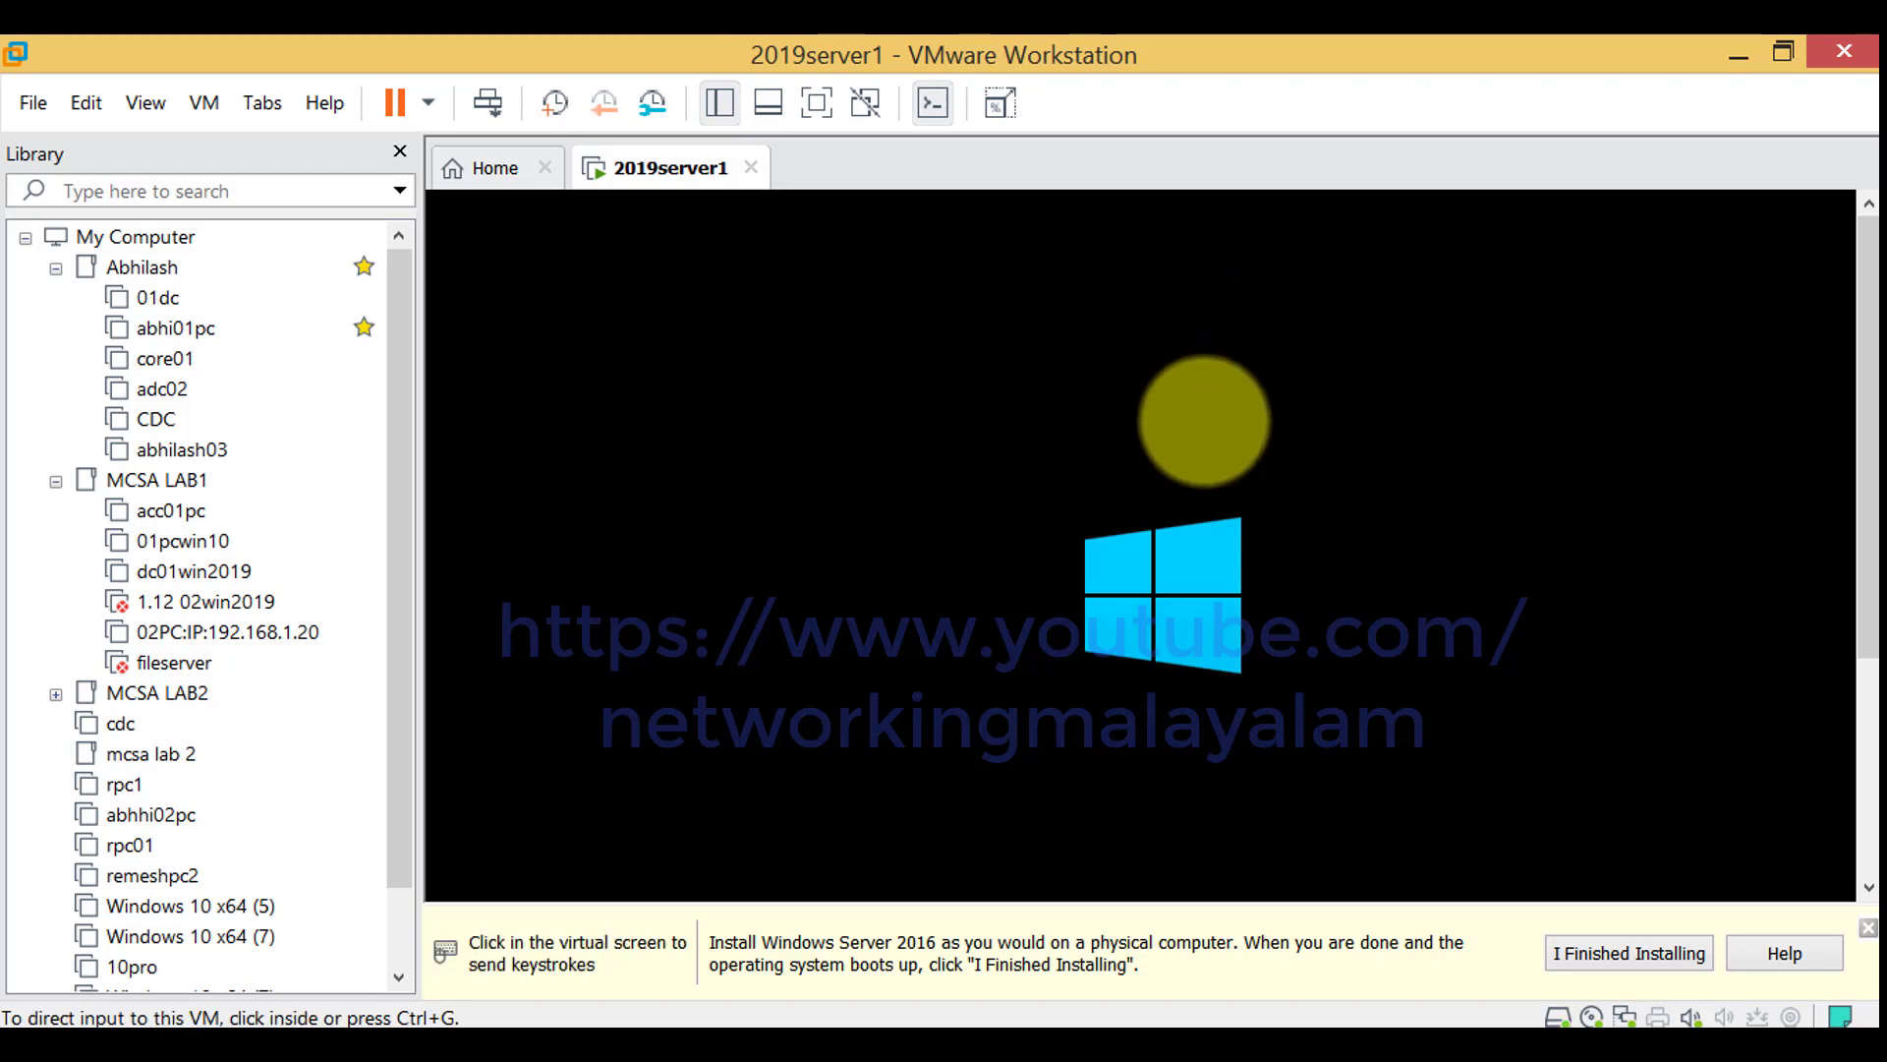
{"action": "left_click", "coordinate": [833, 352]}
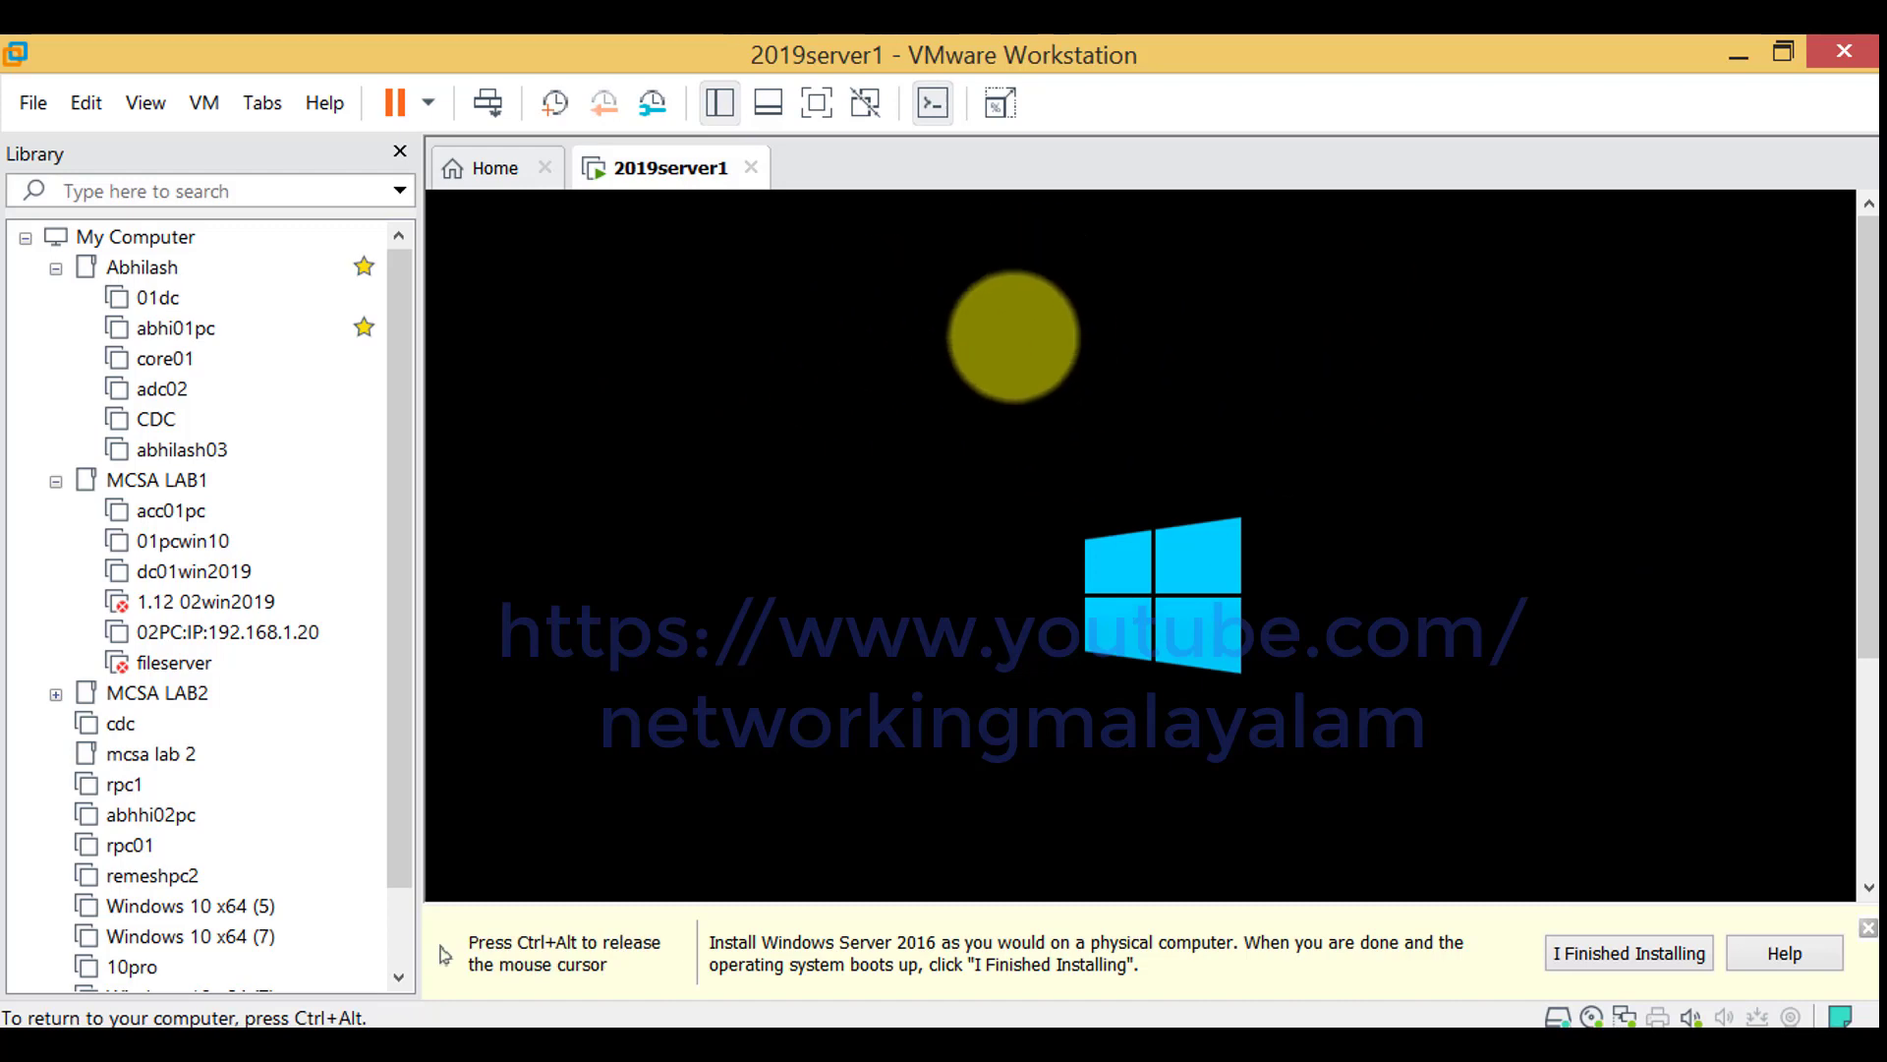
{"action": "key", "text": "ctrl+alt"}
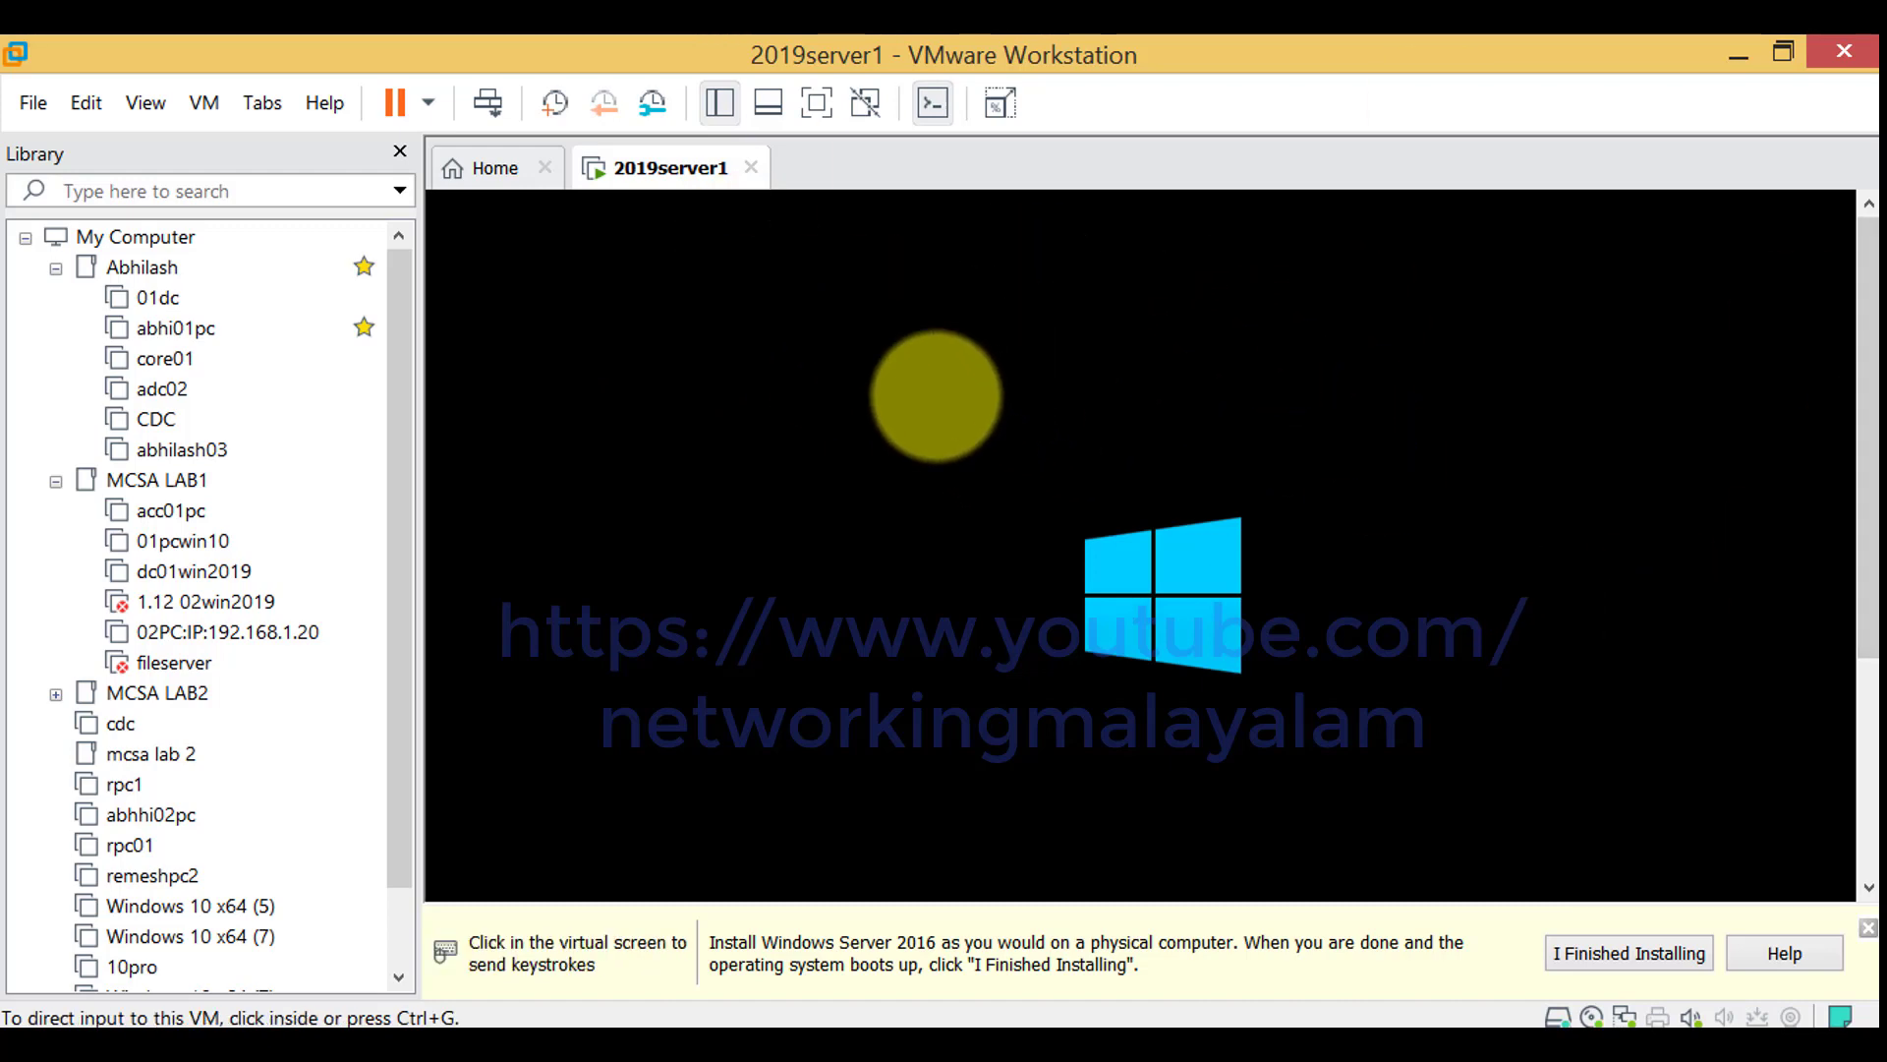
{"action": "left_click", "coordinate": [935, 404]}
{"action": "key", "text": "ctrl+alt"}
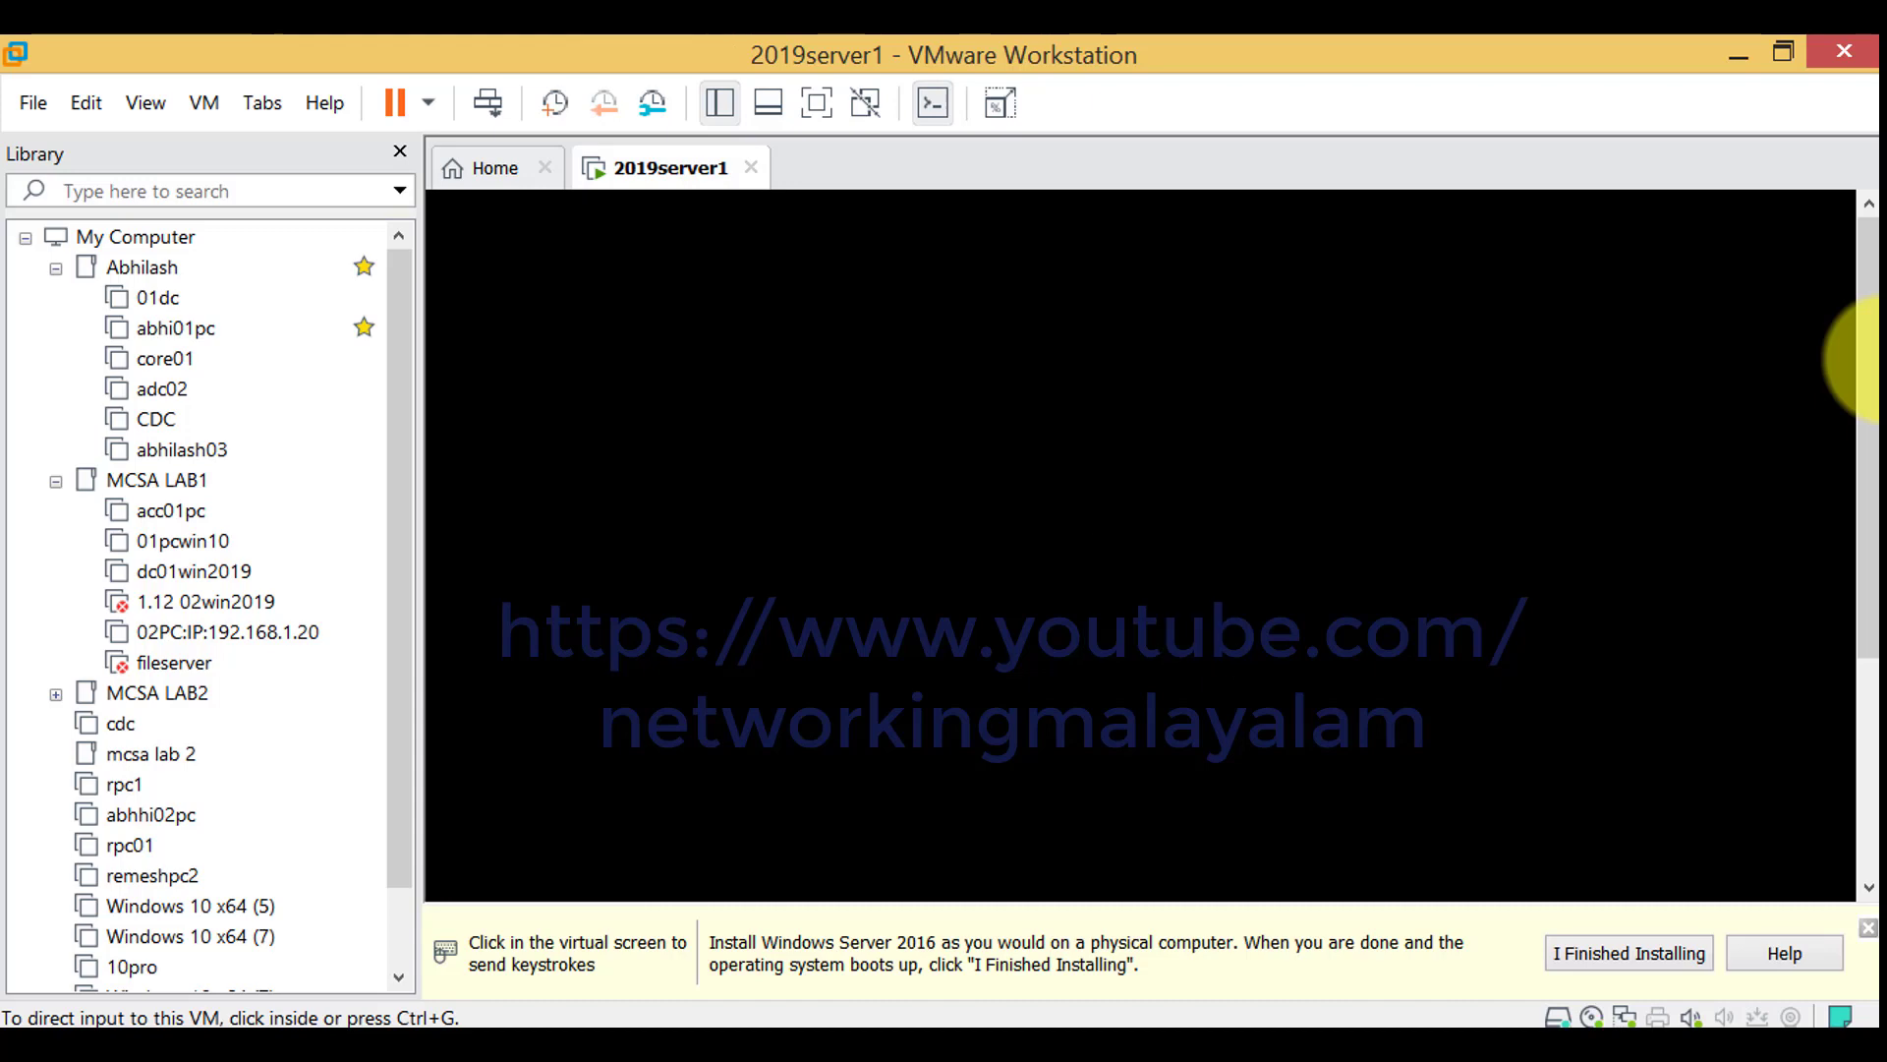
Switch the virtual machine back to full-screen view while the installation finishes
{"action": "left_click", "coordinate": [1432, 379]}
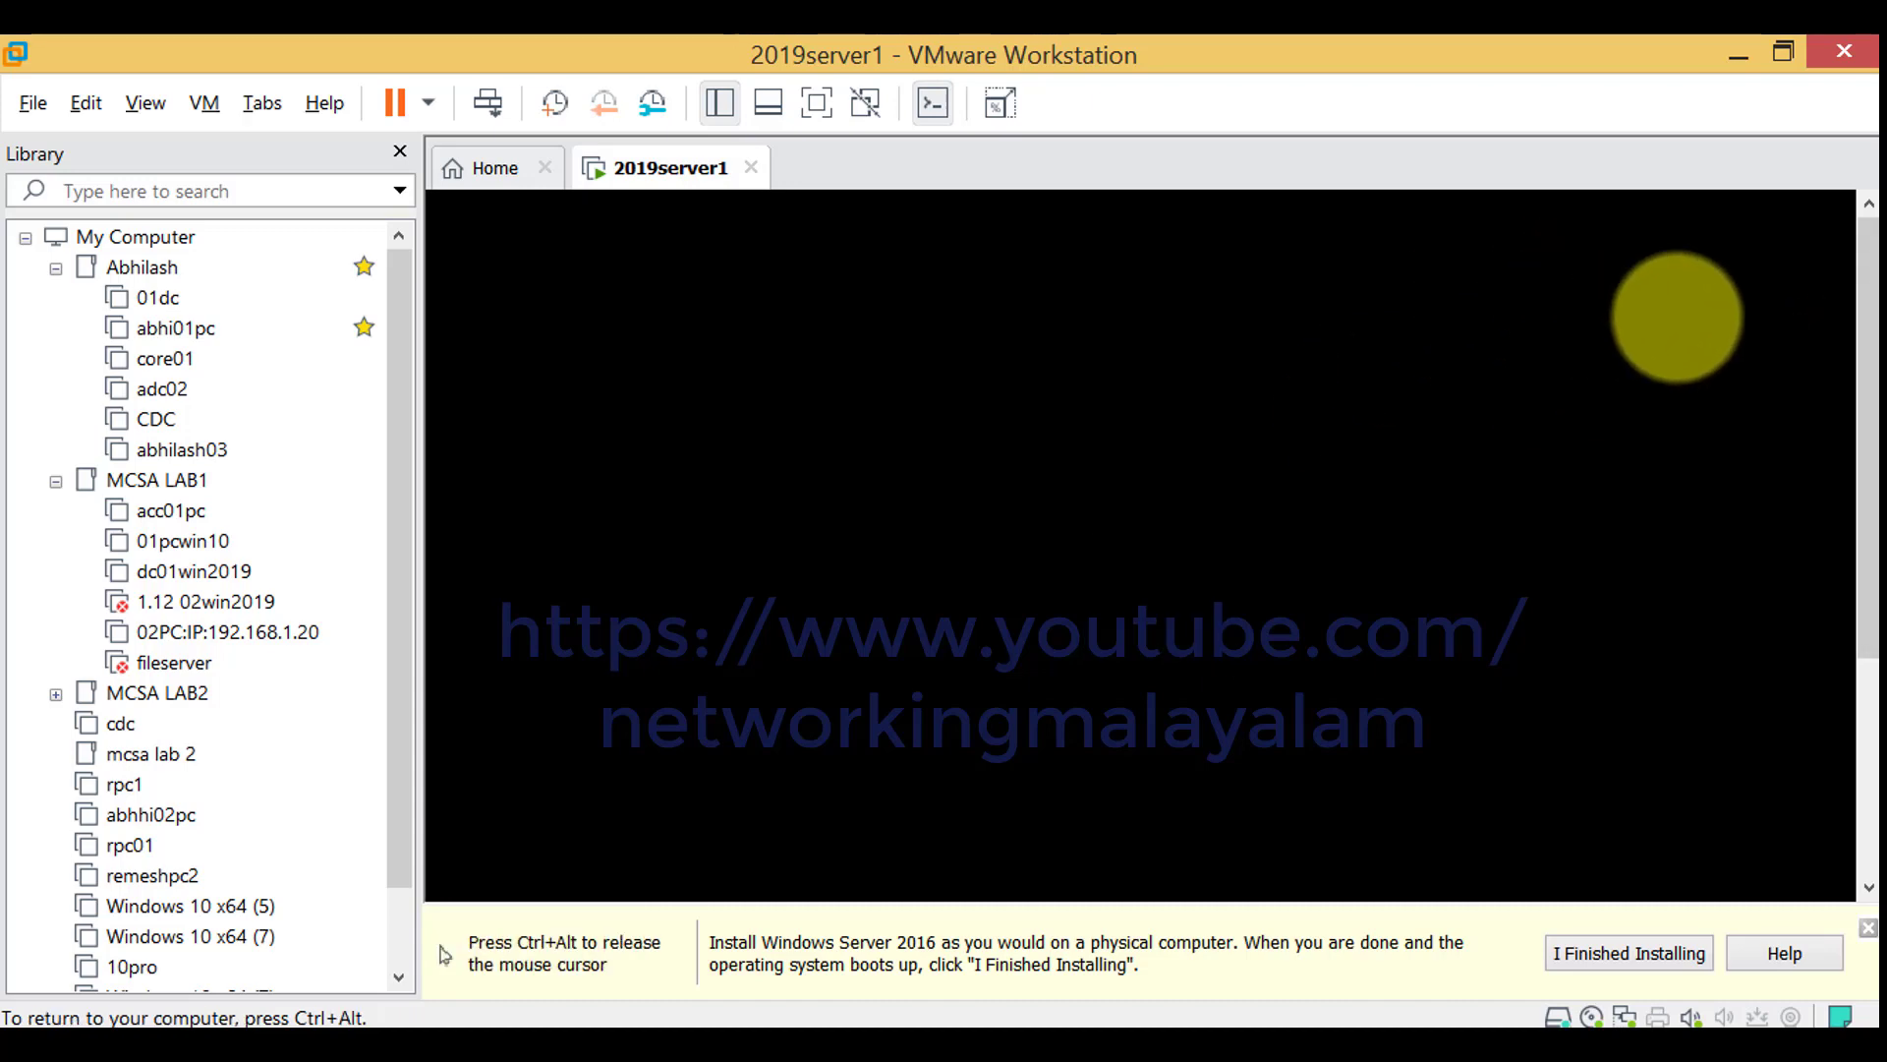
{"action": "key", "text": "ctrl+alt"}
{"action": "left_click", "coordinate": [1455, 310]}
{"action": "key", "text": "ctrl+alt"}
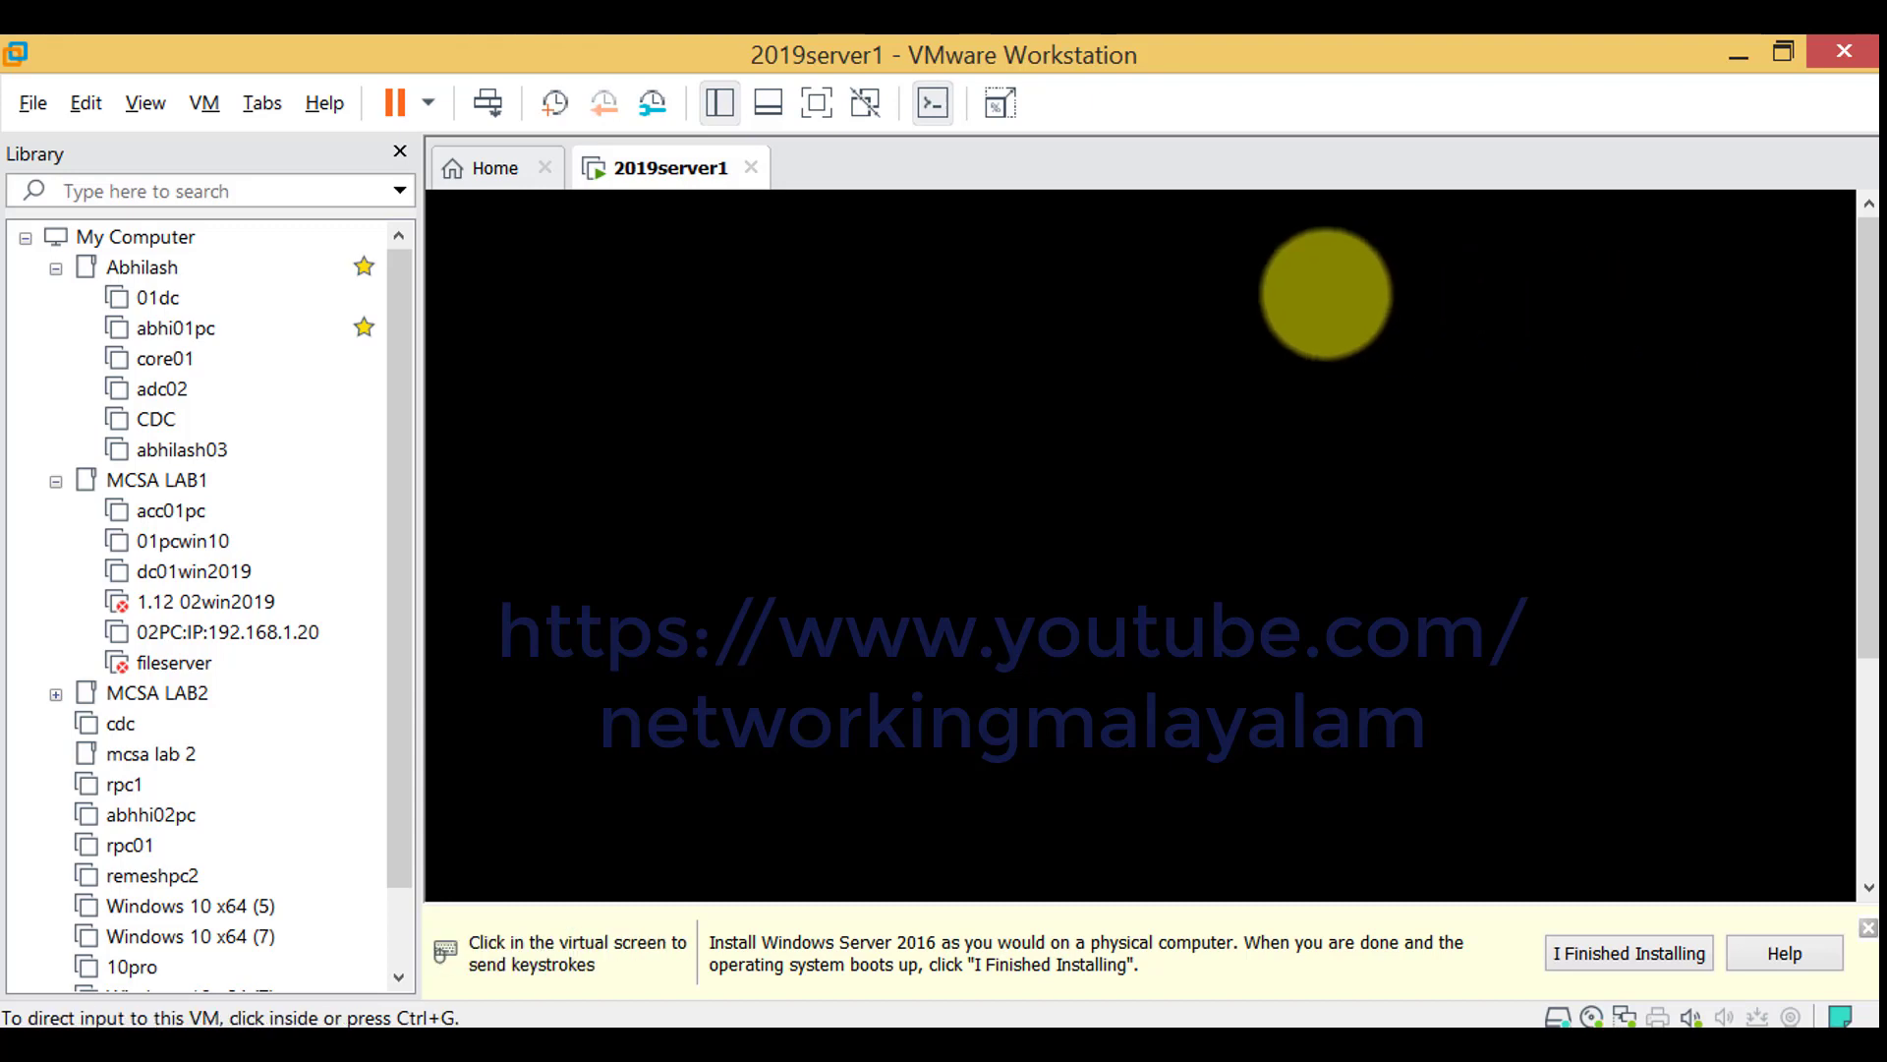
{"action": "double_click", "coordinate": [1396, 69]}
{"action": "left_click_drag", "start_coordinate": [1374, 83], "coordinate": [1398, 87]}
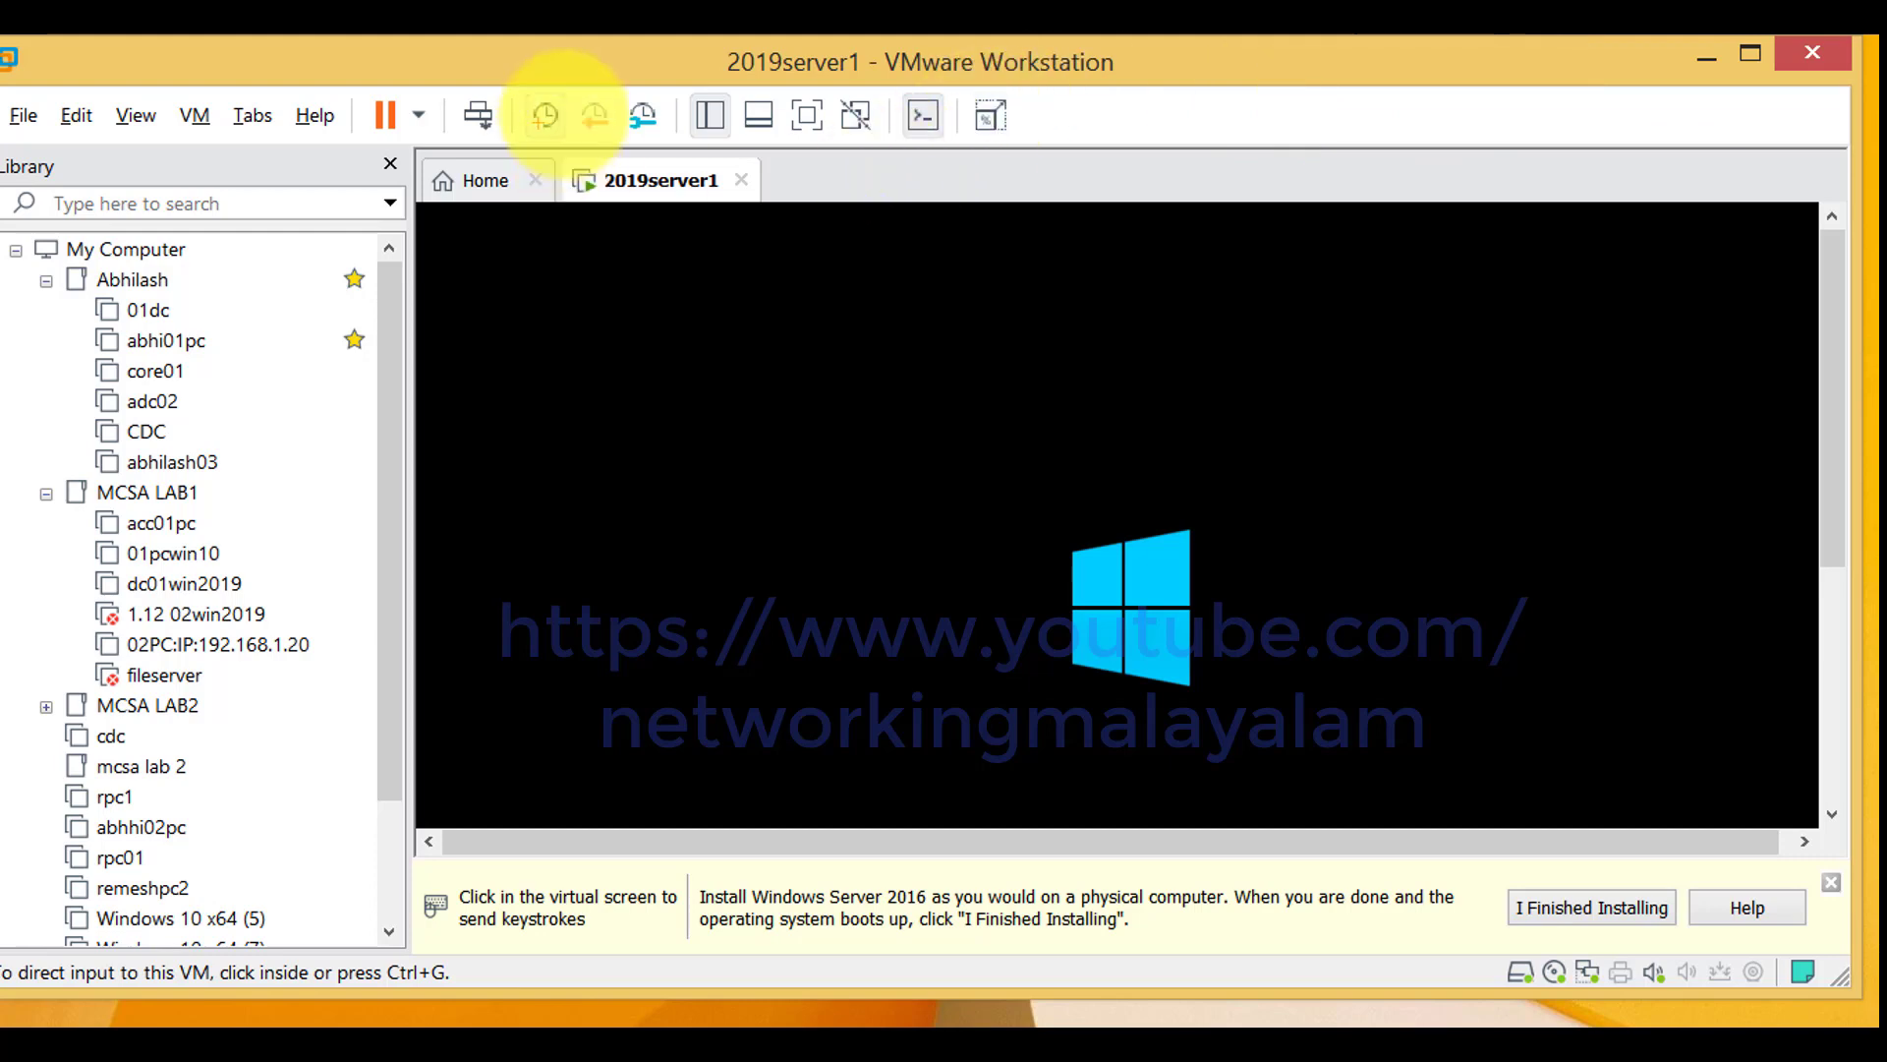
{"action": "left_click", "coordinate": [806, 115]}
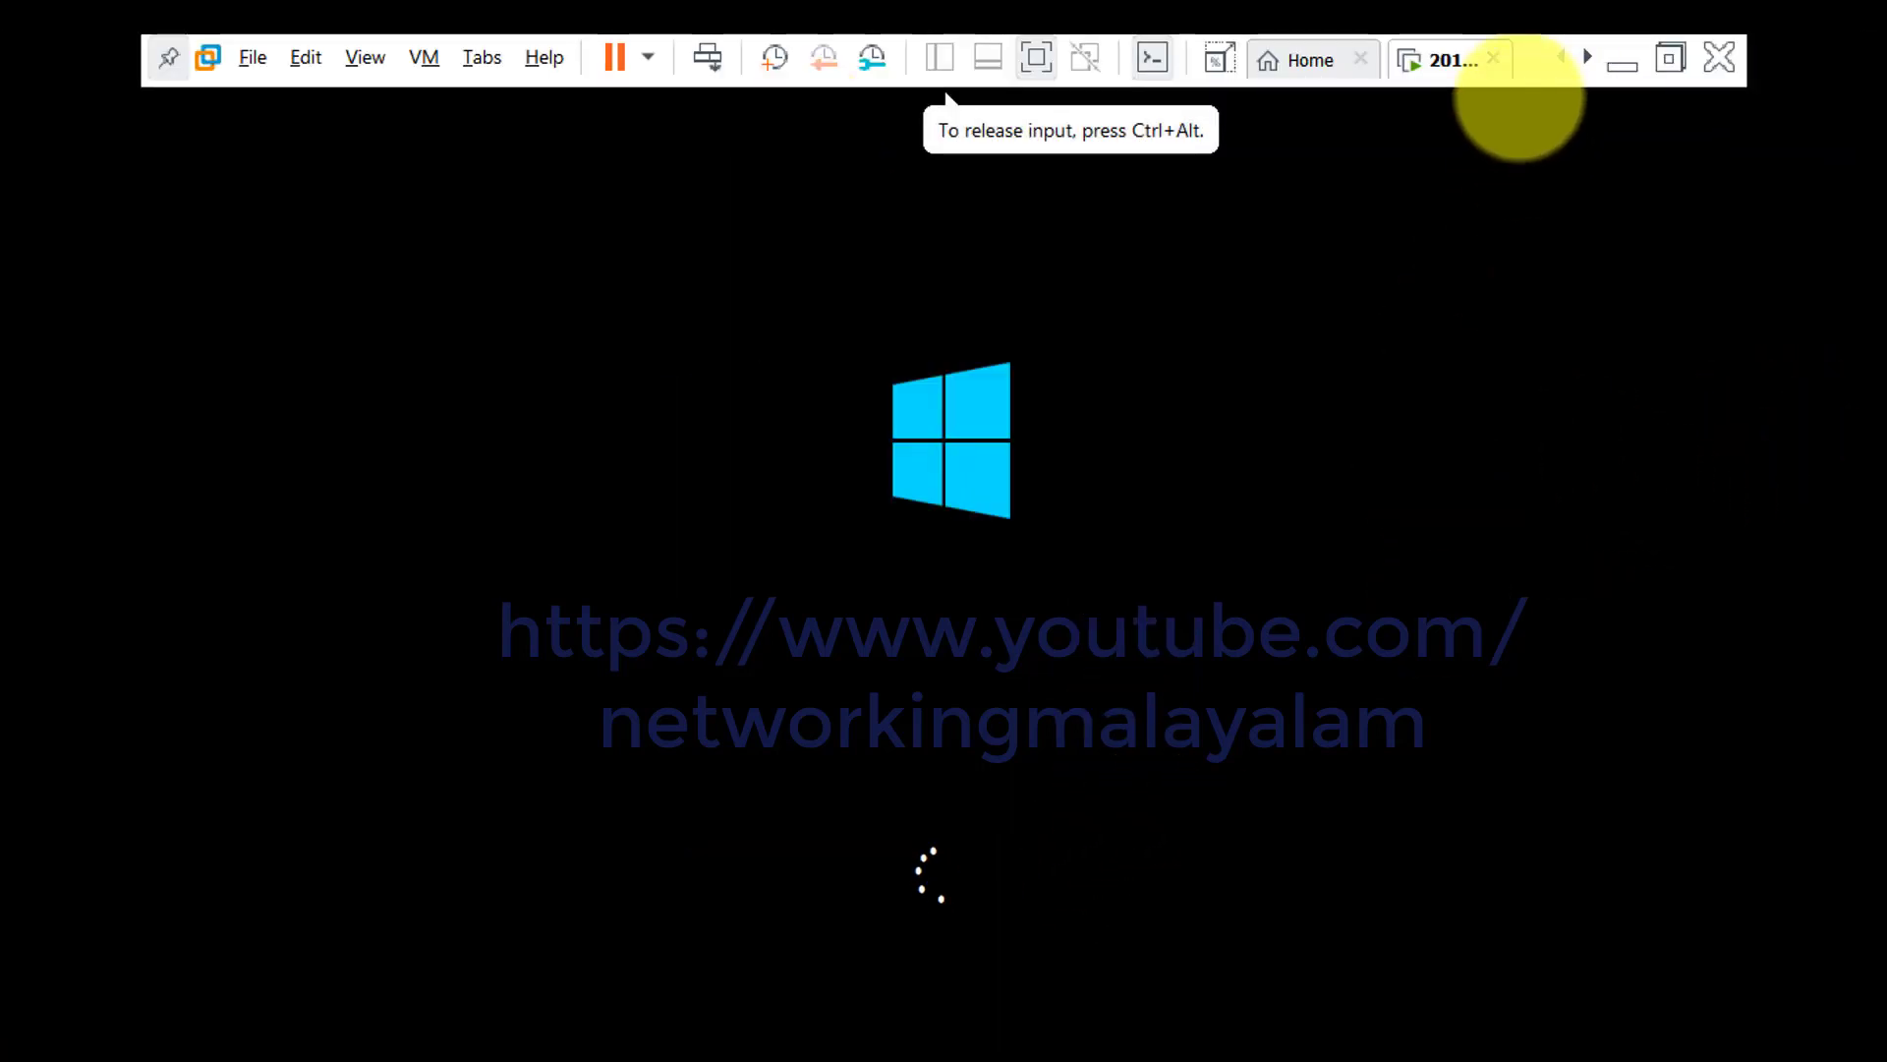
{"action": "left_click", "coordinate": [1670, 57]}
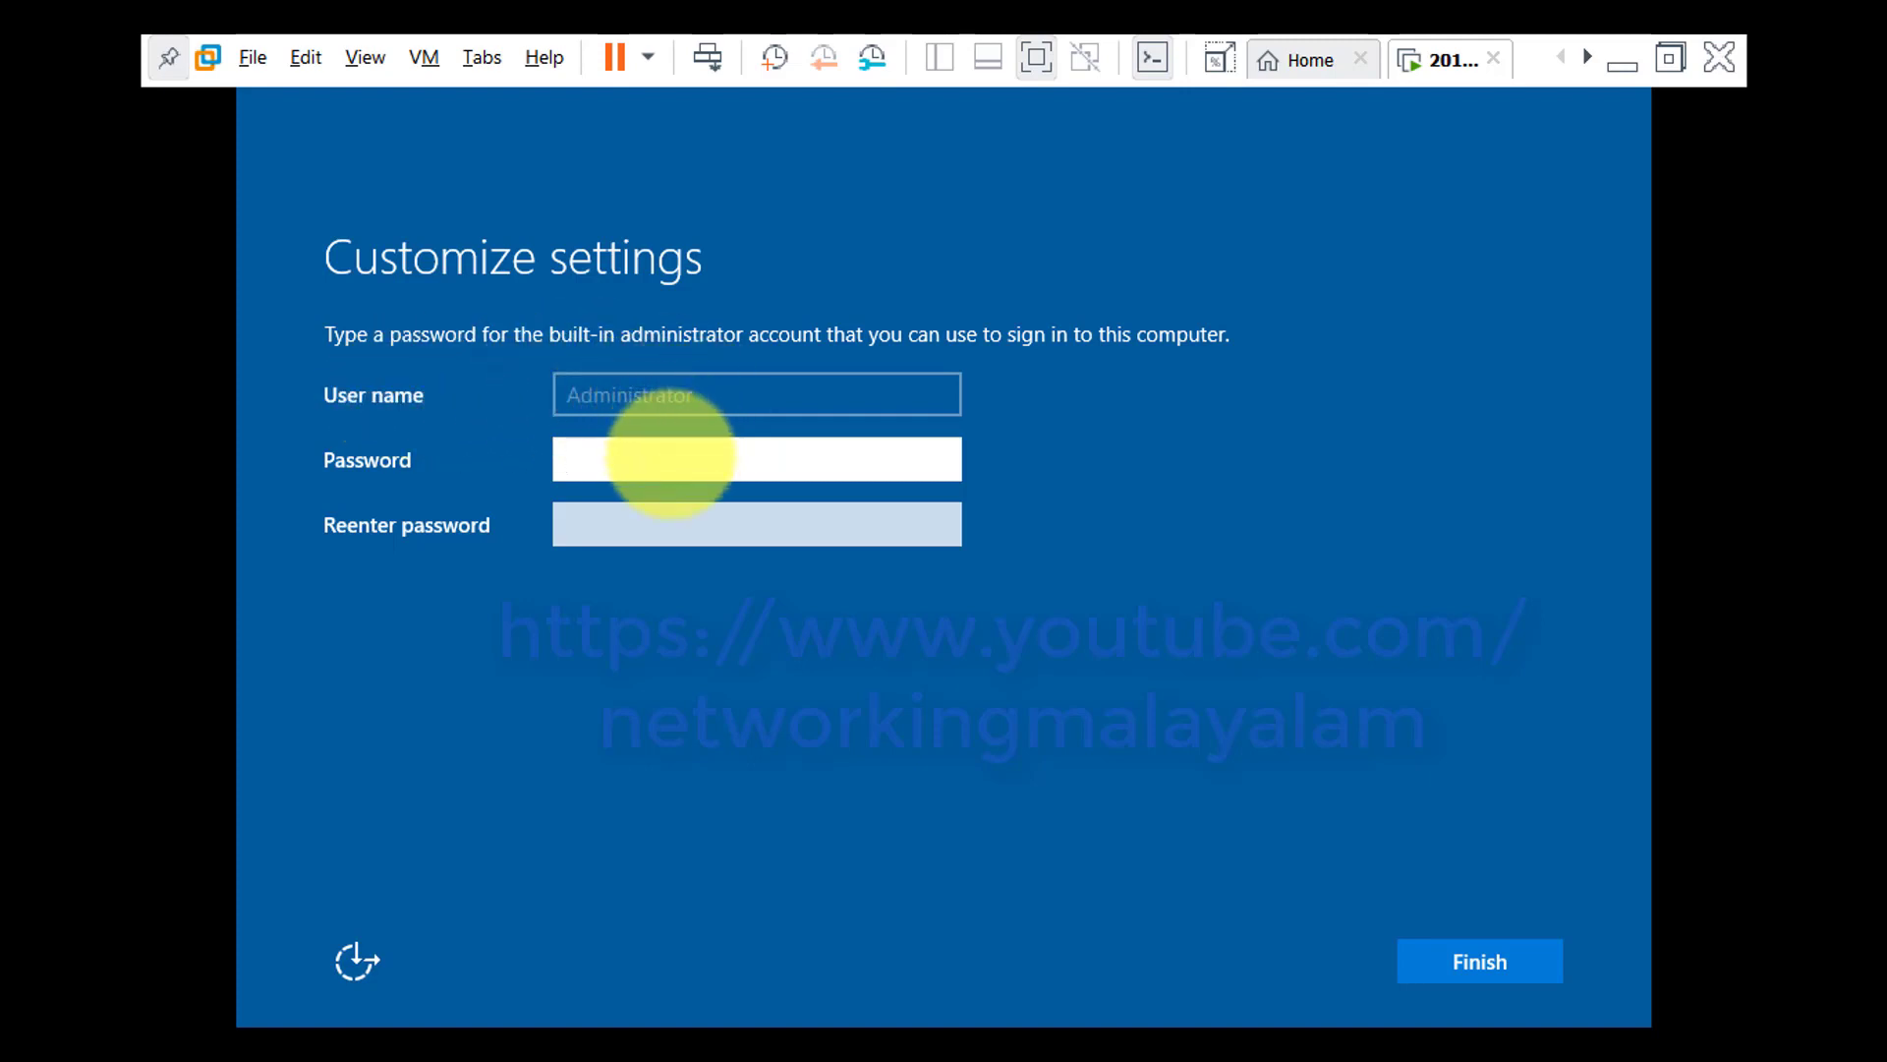
Enter the built-in Administrator account password and reveal it to check the entry
{"action": "left_click", "coordinate": [660, 460]}
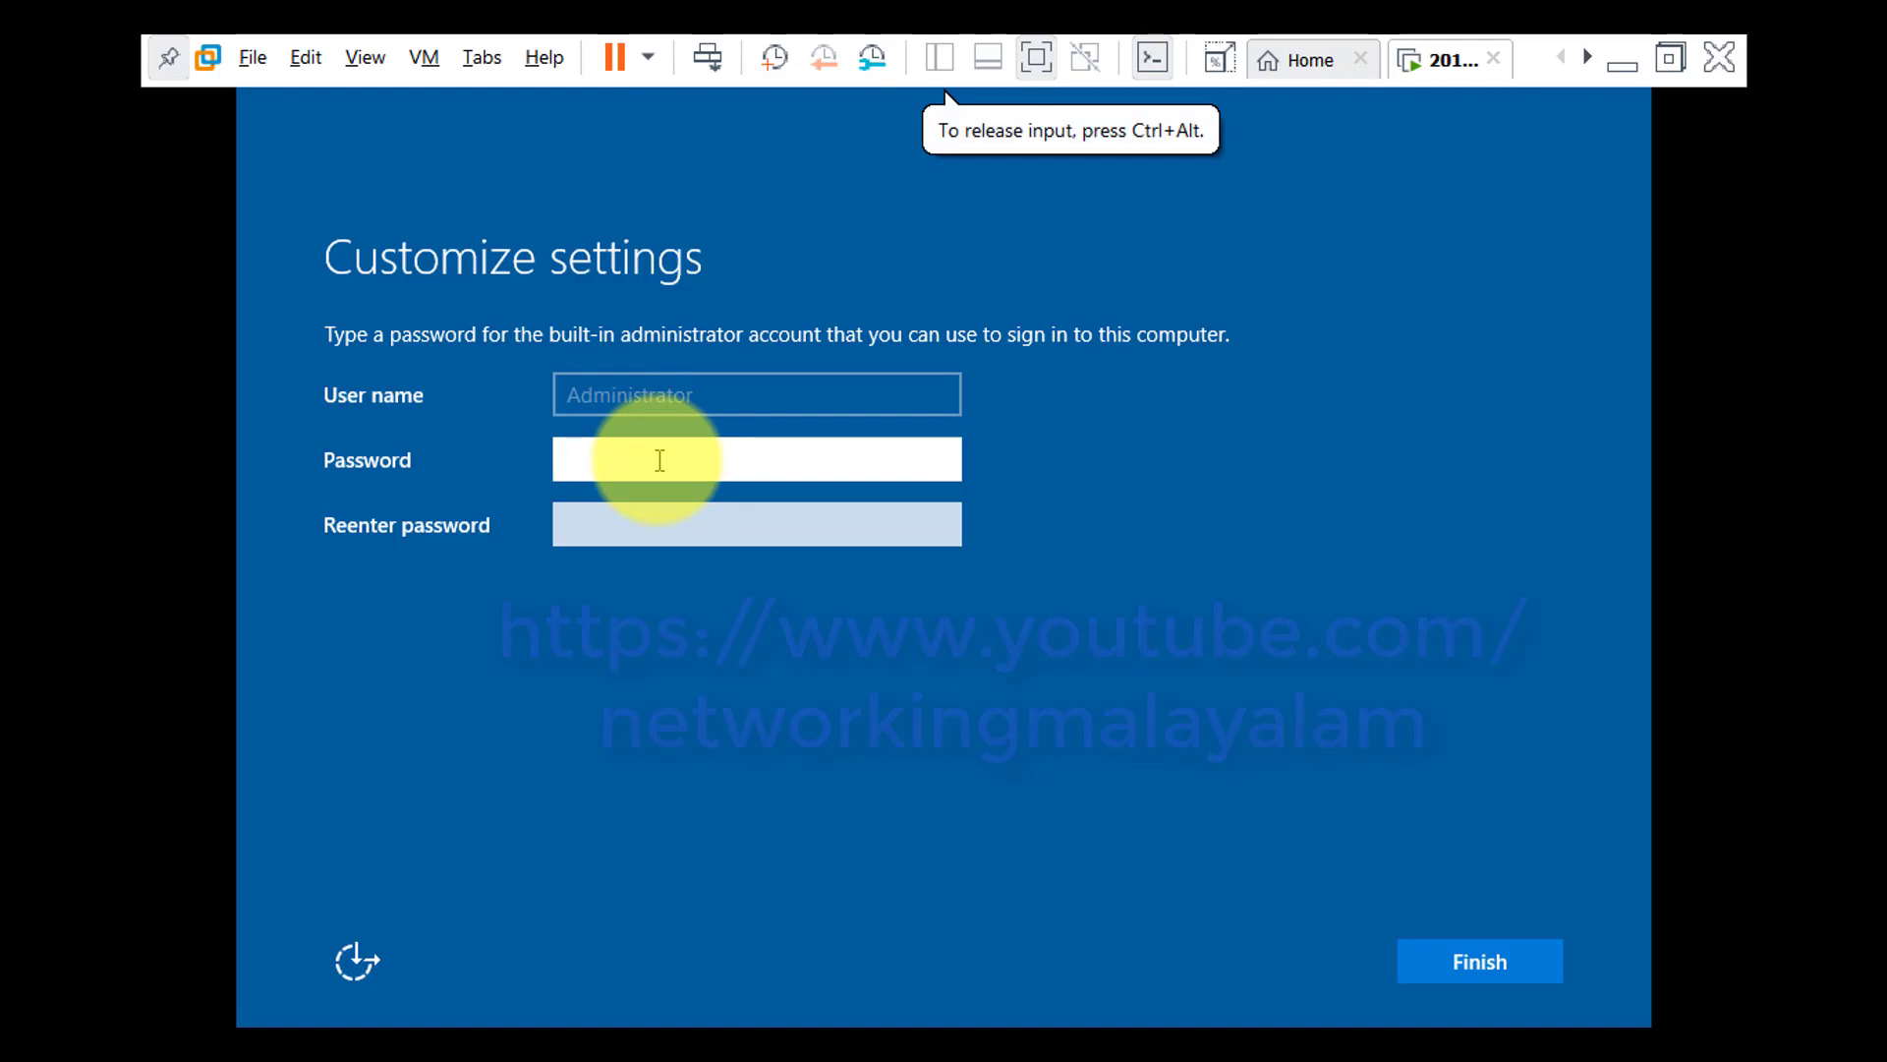
{"action": "type", "text": "P•••"}
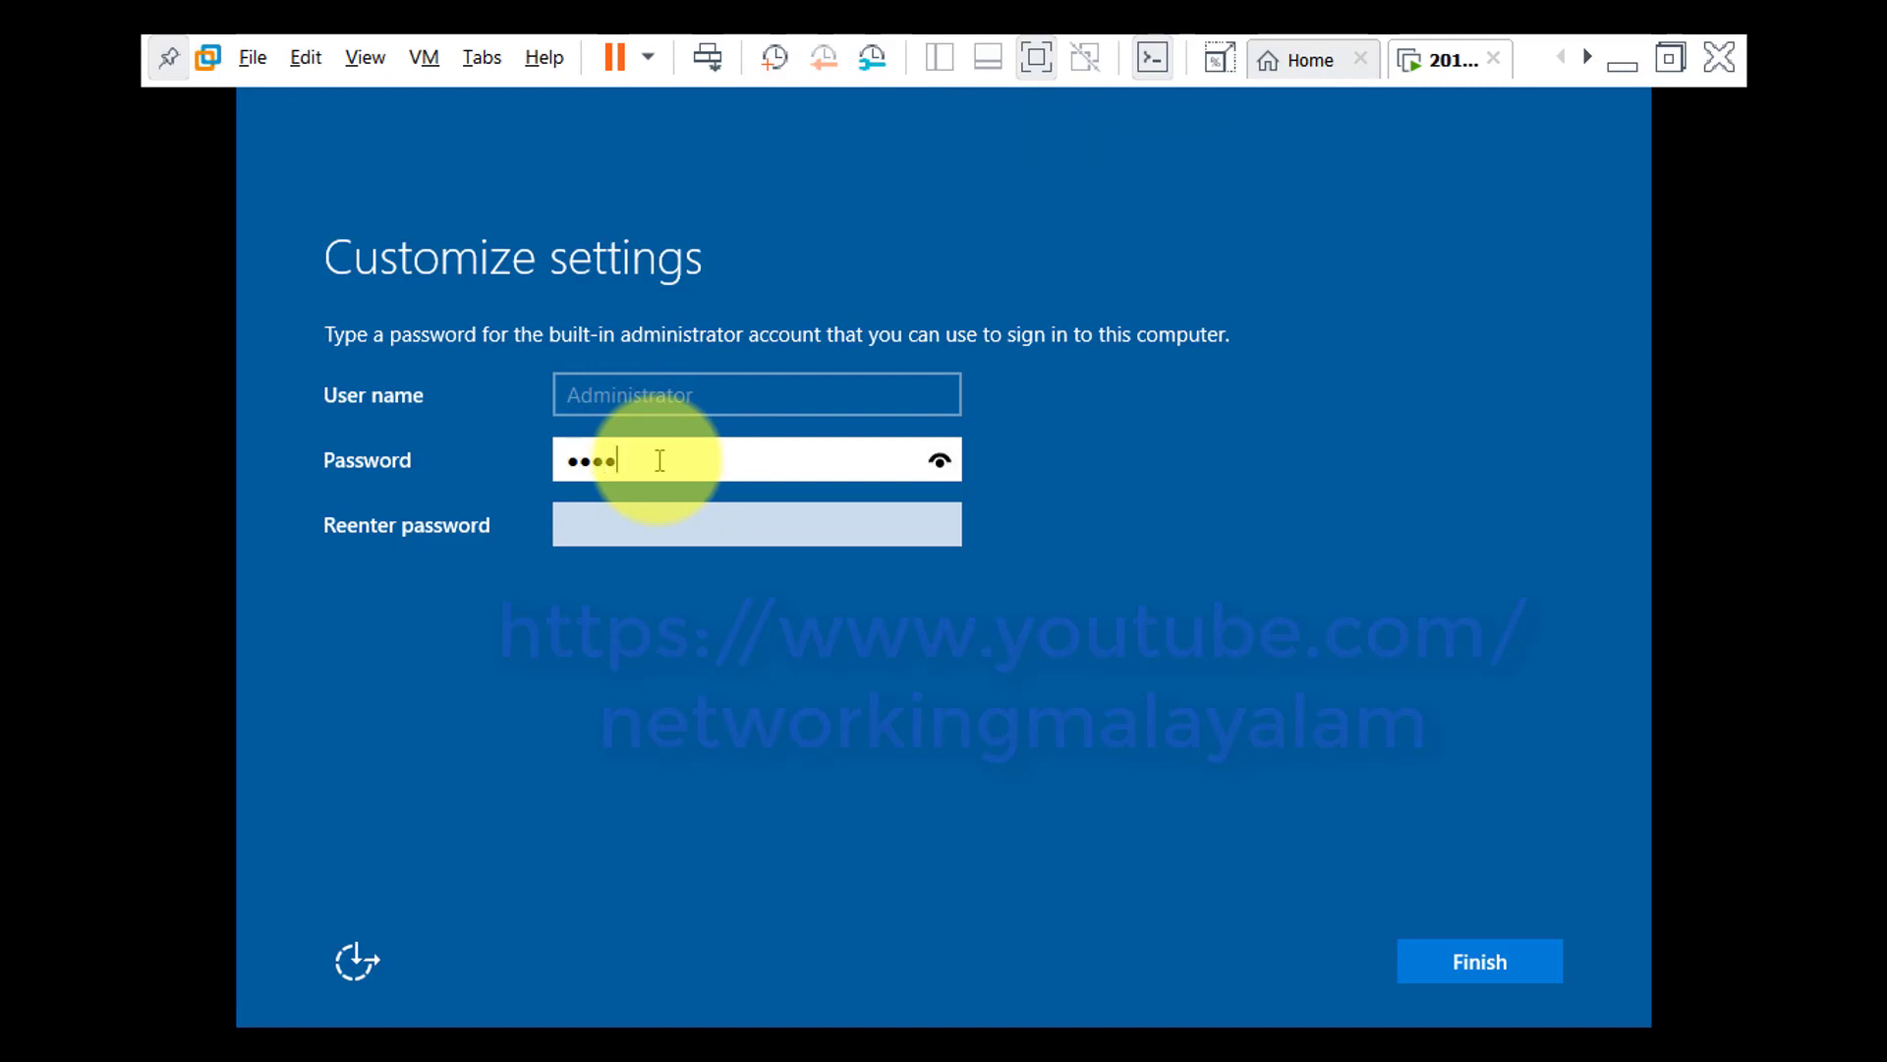
{"action": "key", "text": "Tab"}
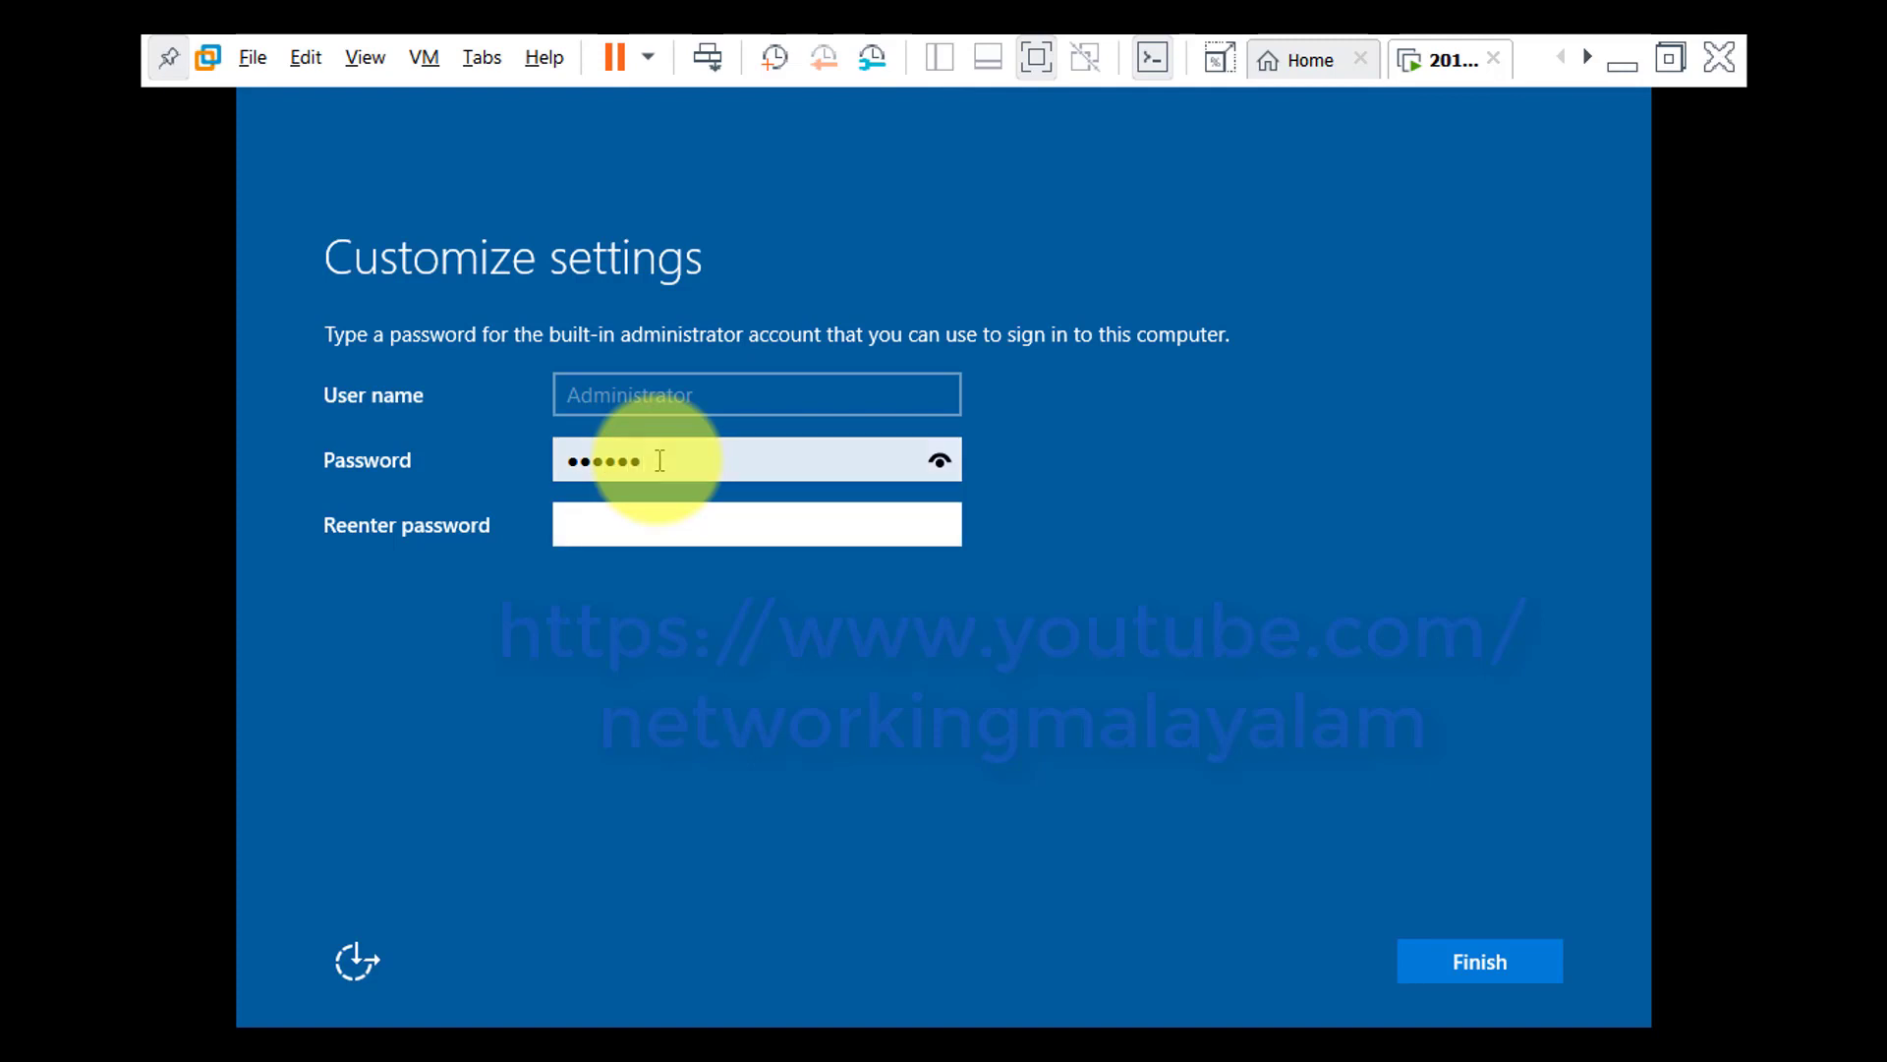
{"action": "left_click", "coordinate": [660, 460]}
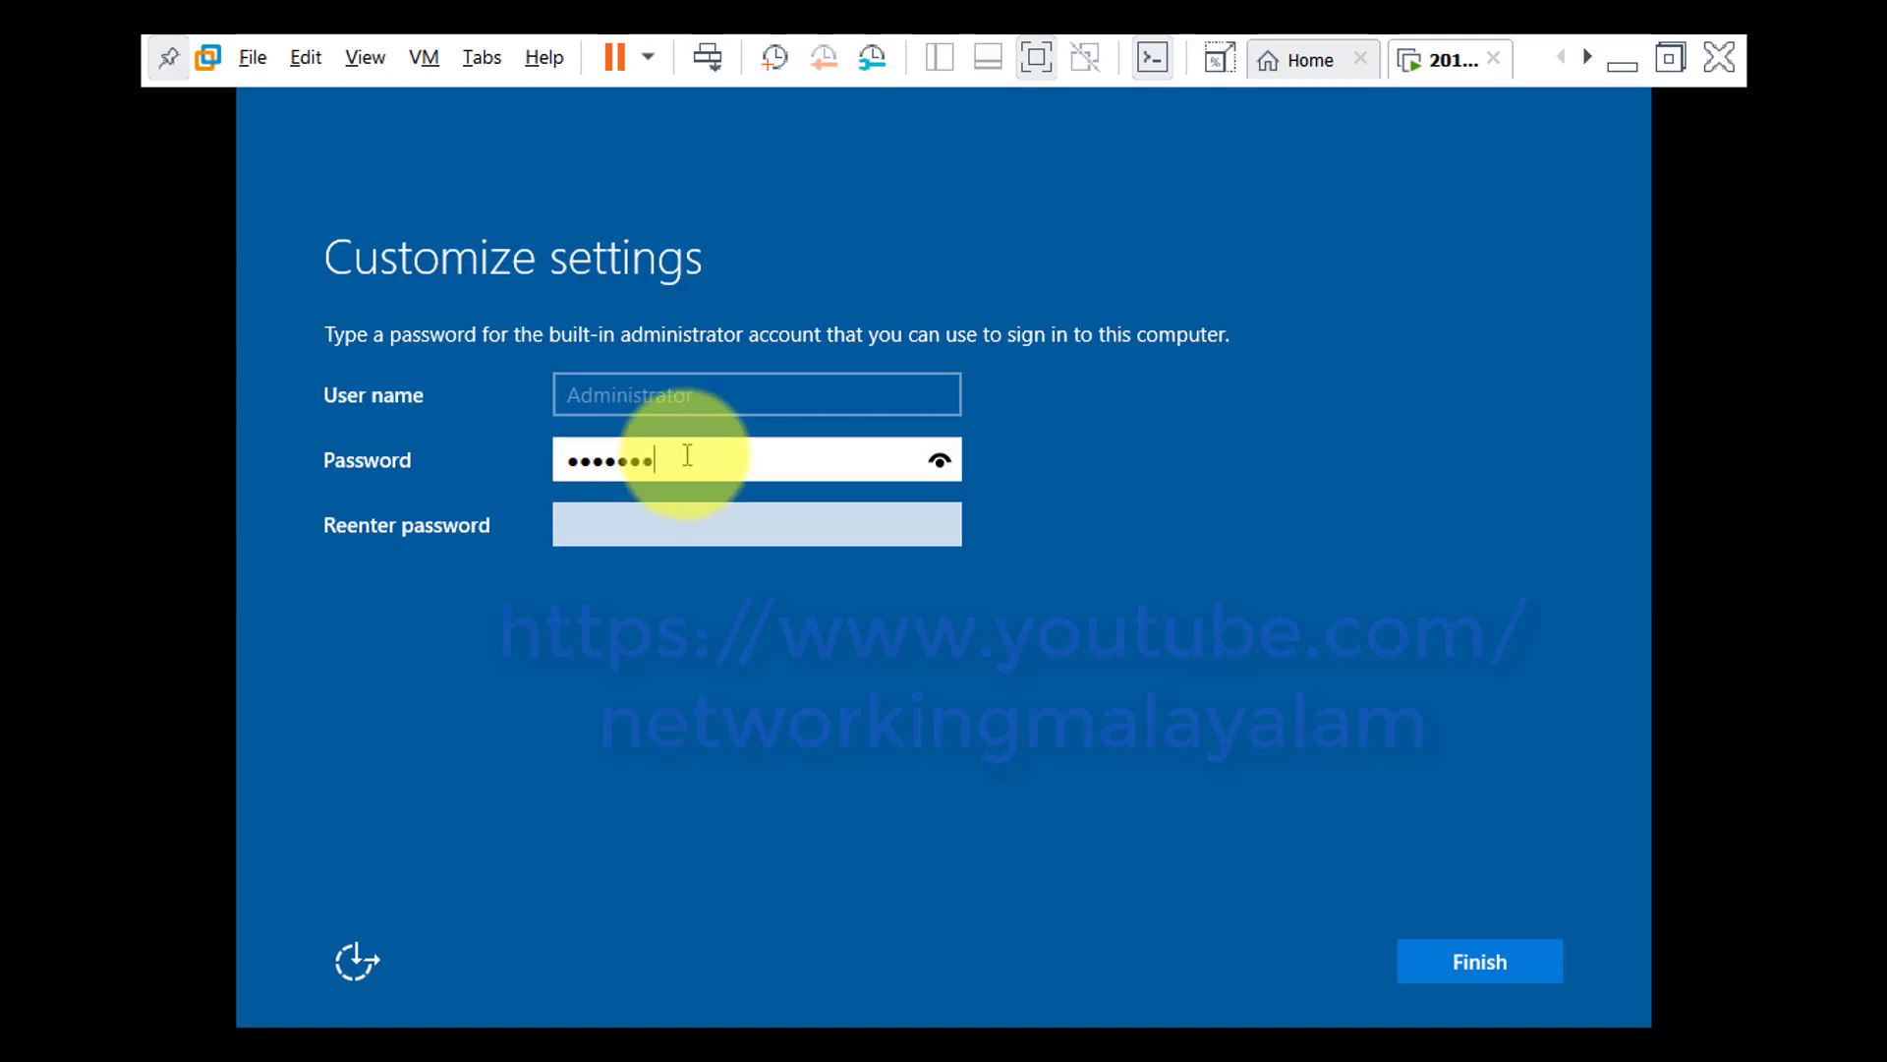
{"action": "left_click", "coordinate": [954, 470]}
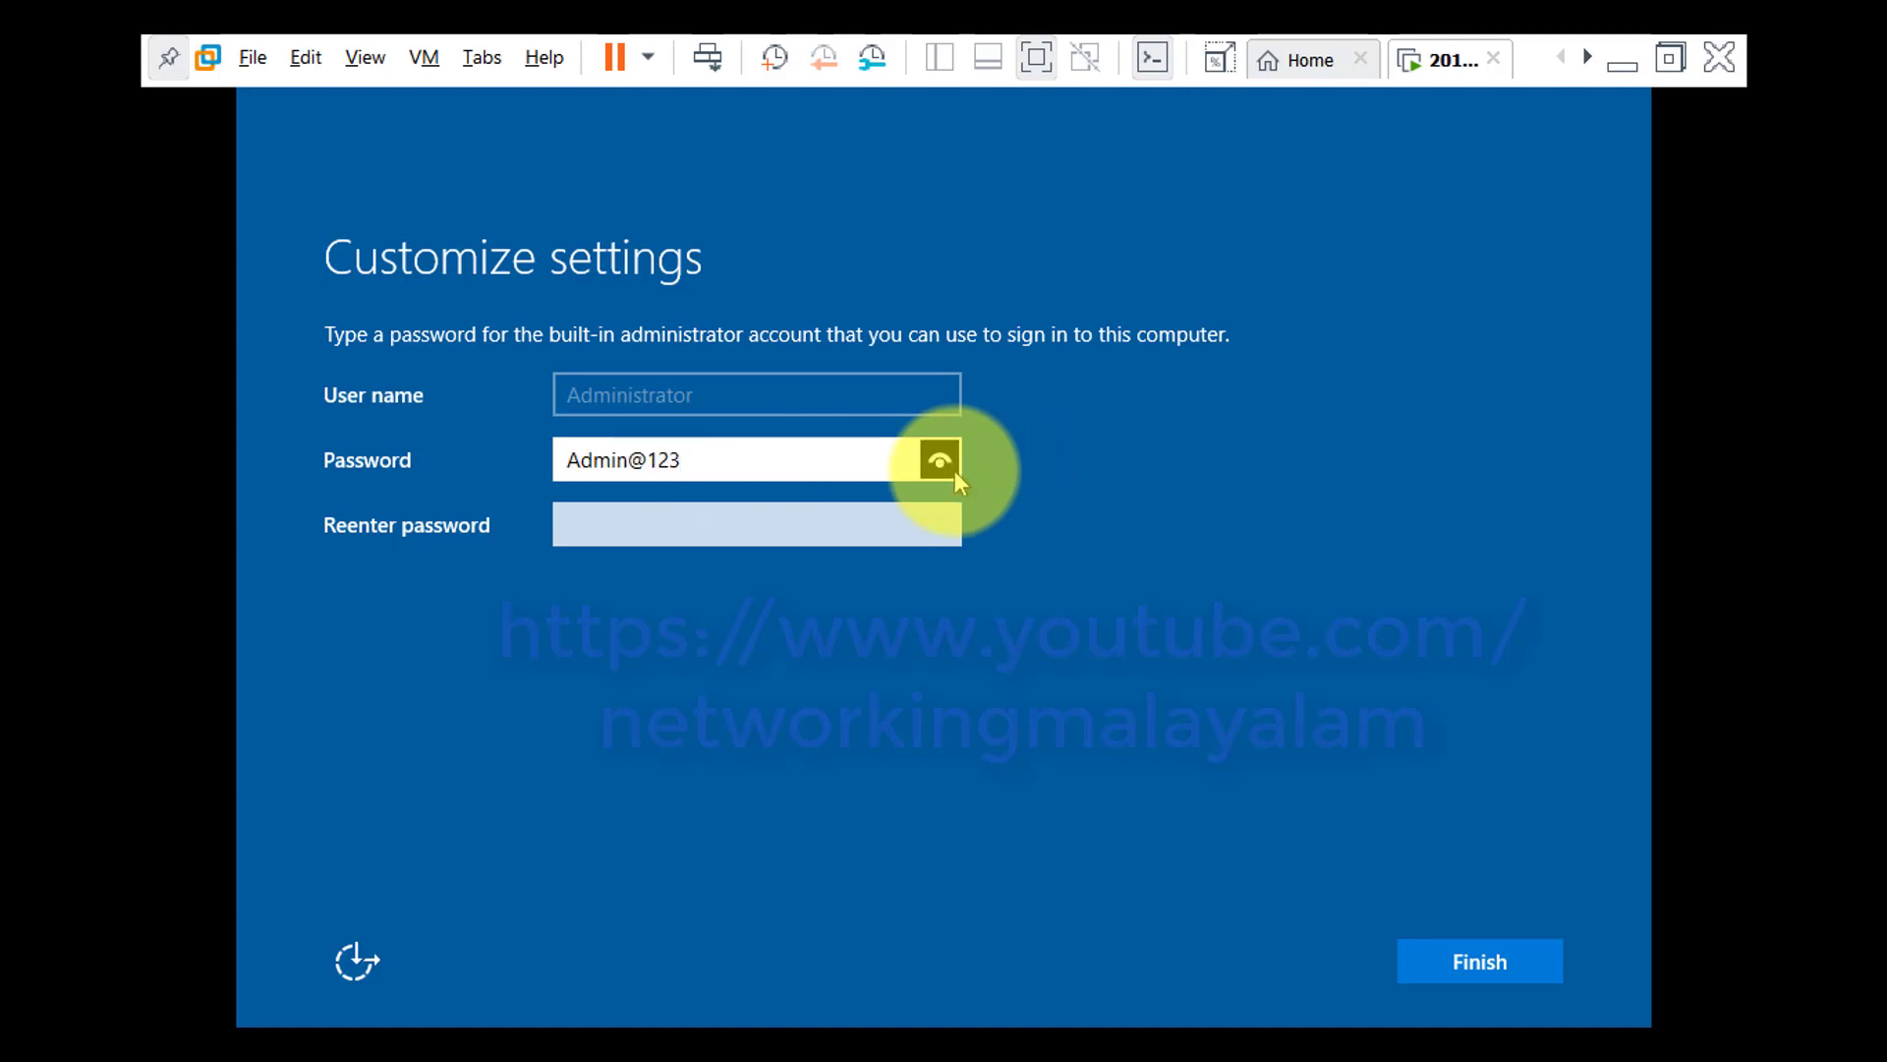
Re-enter the Administrator password and finish customizing the settings
{"action": "left_click", "coordinate": [860, 529]}
{"action": "type", "text": "A"}
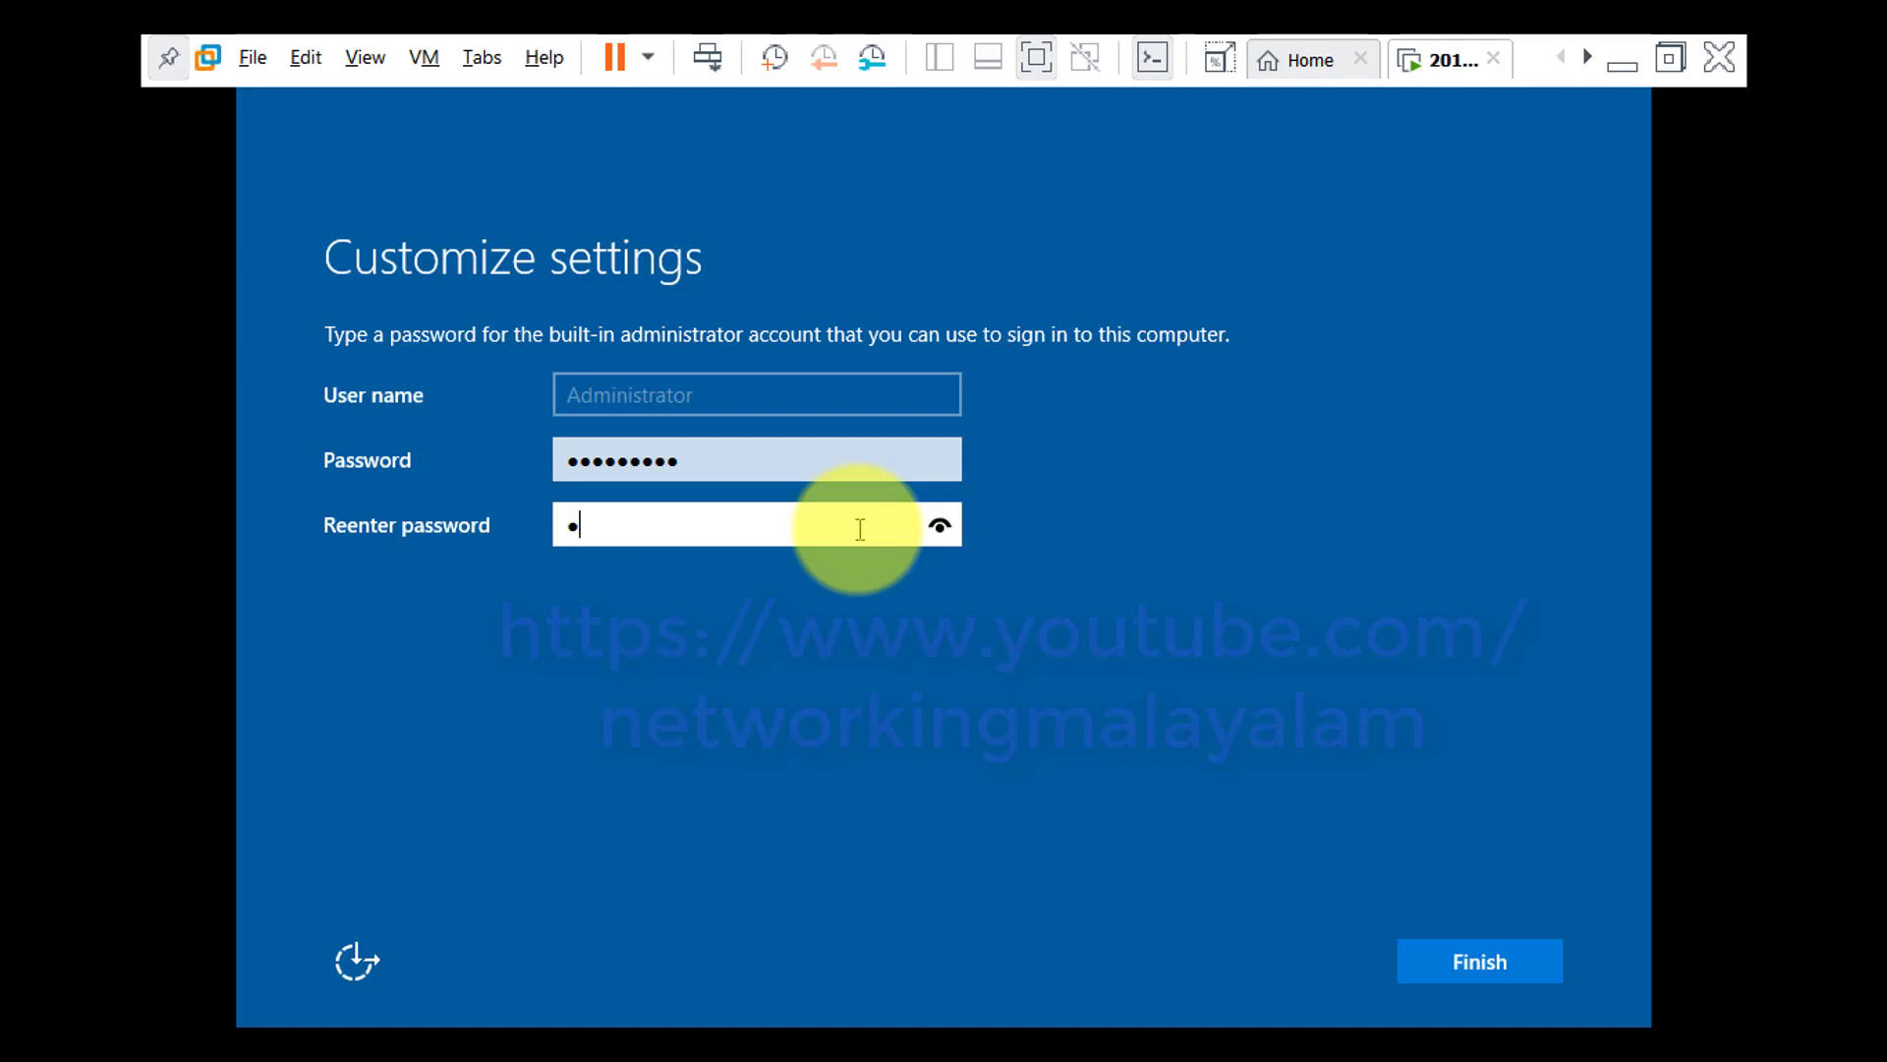
{"action": "type", "text": "dmin@123"}
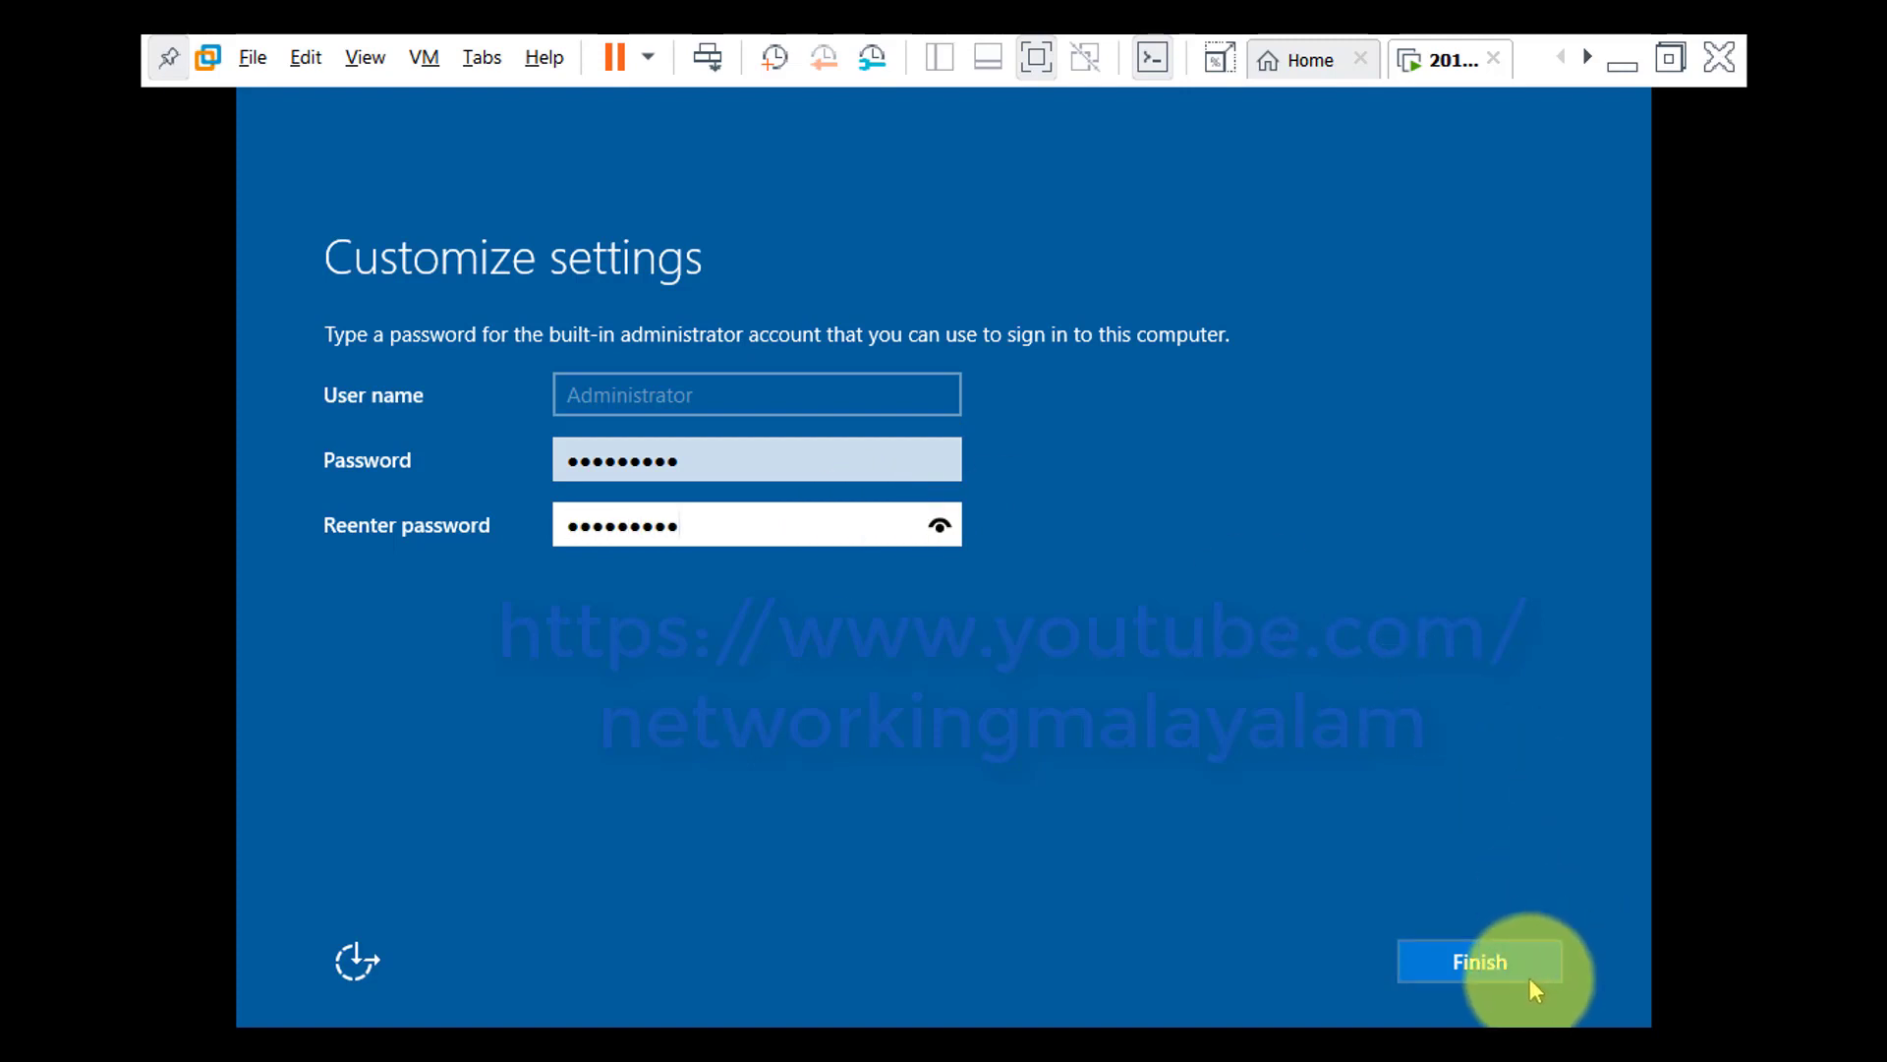
{"action": "left_click", "coordinate": [1479, 961]}
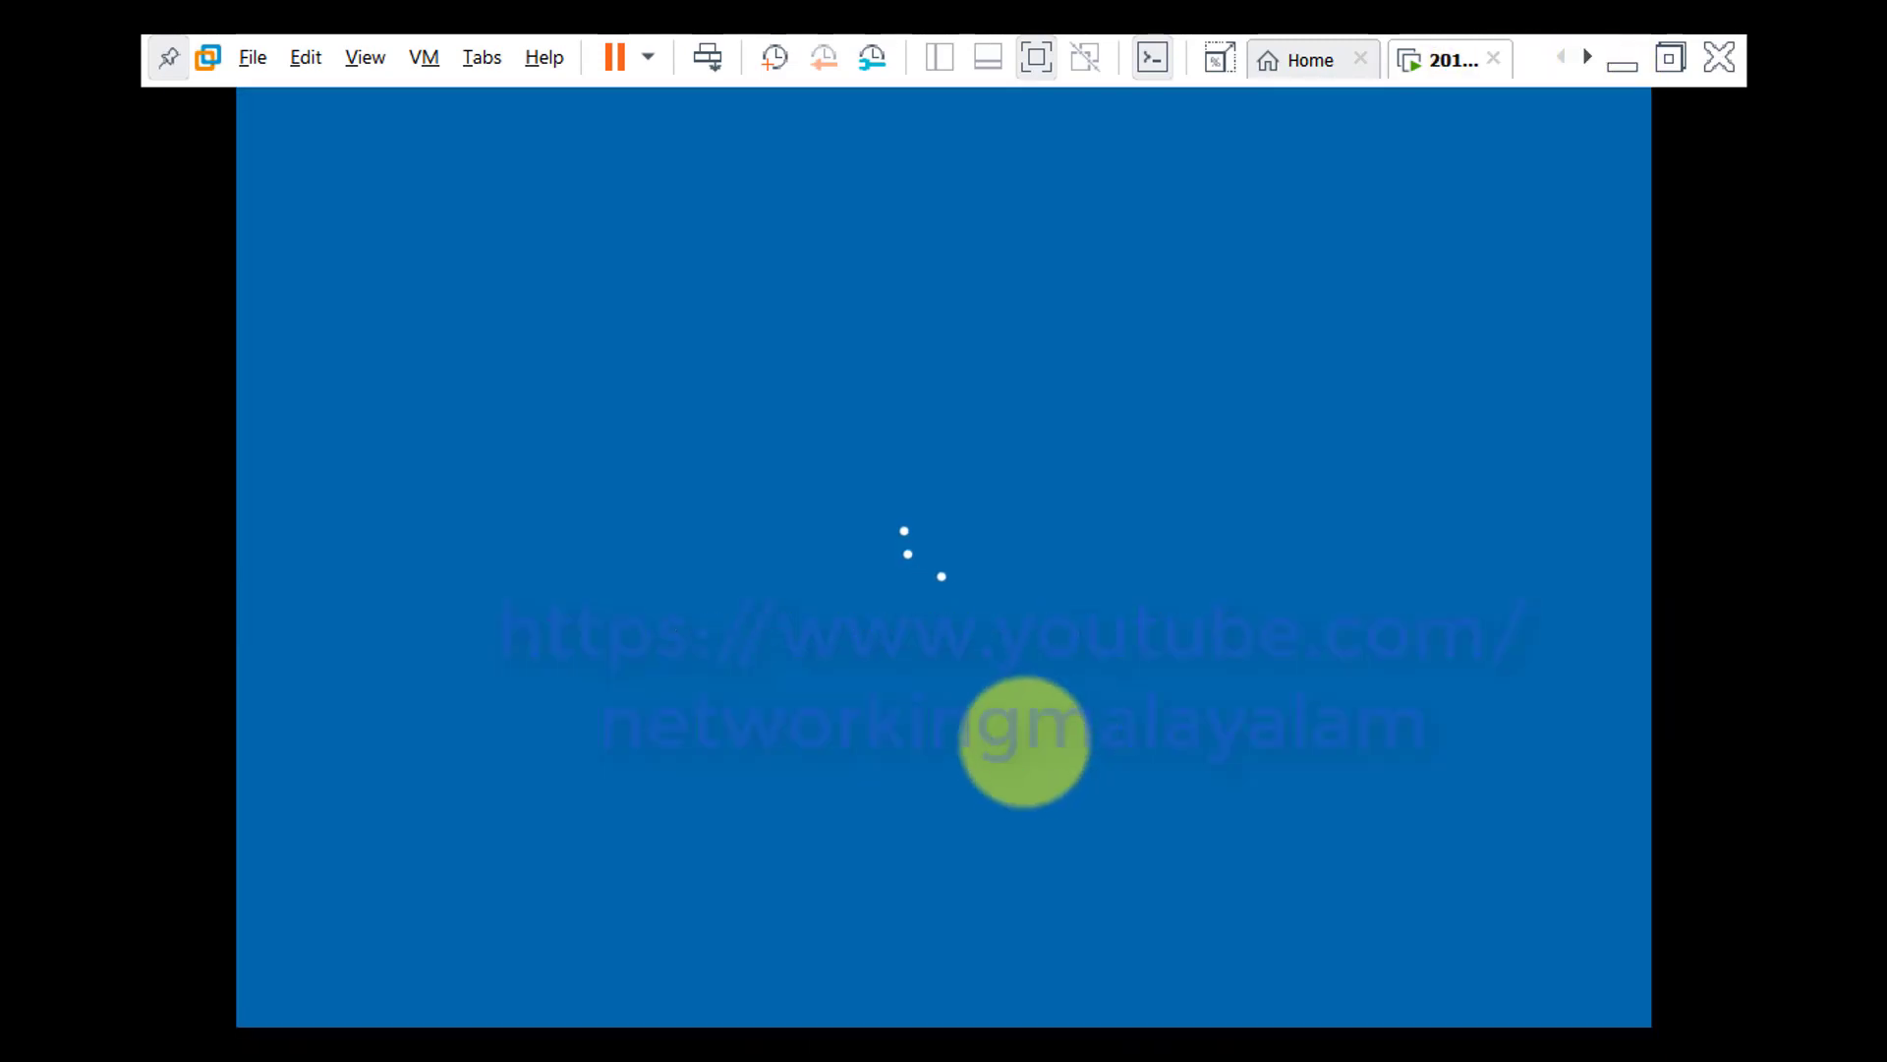
Send Ctrl+Alt+Delete to the virtual machine to open the sign-in screen
{"action": "left_click", "coordinate": [1040, 699]}
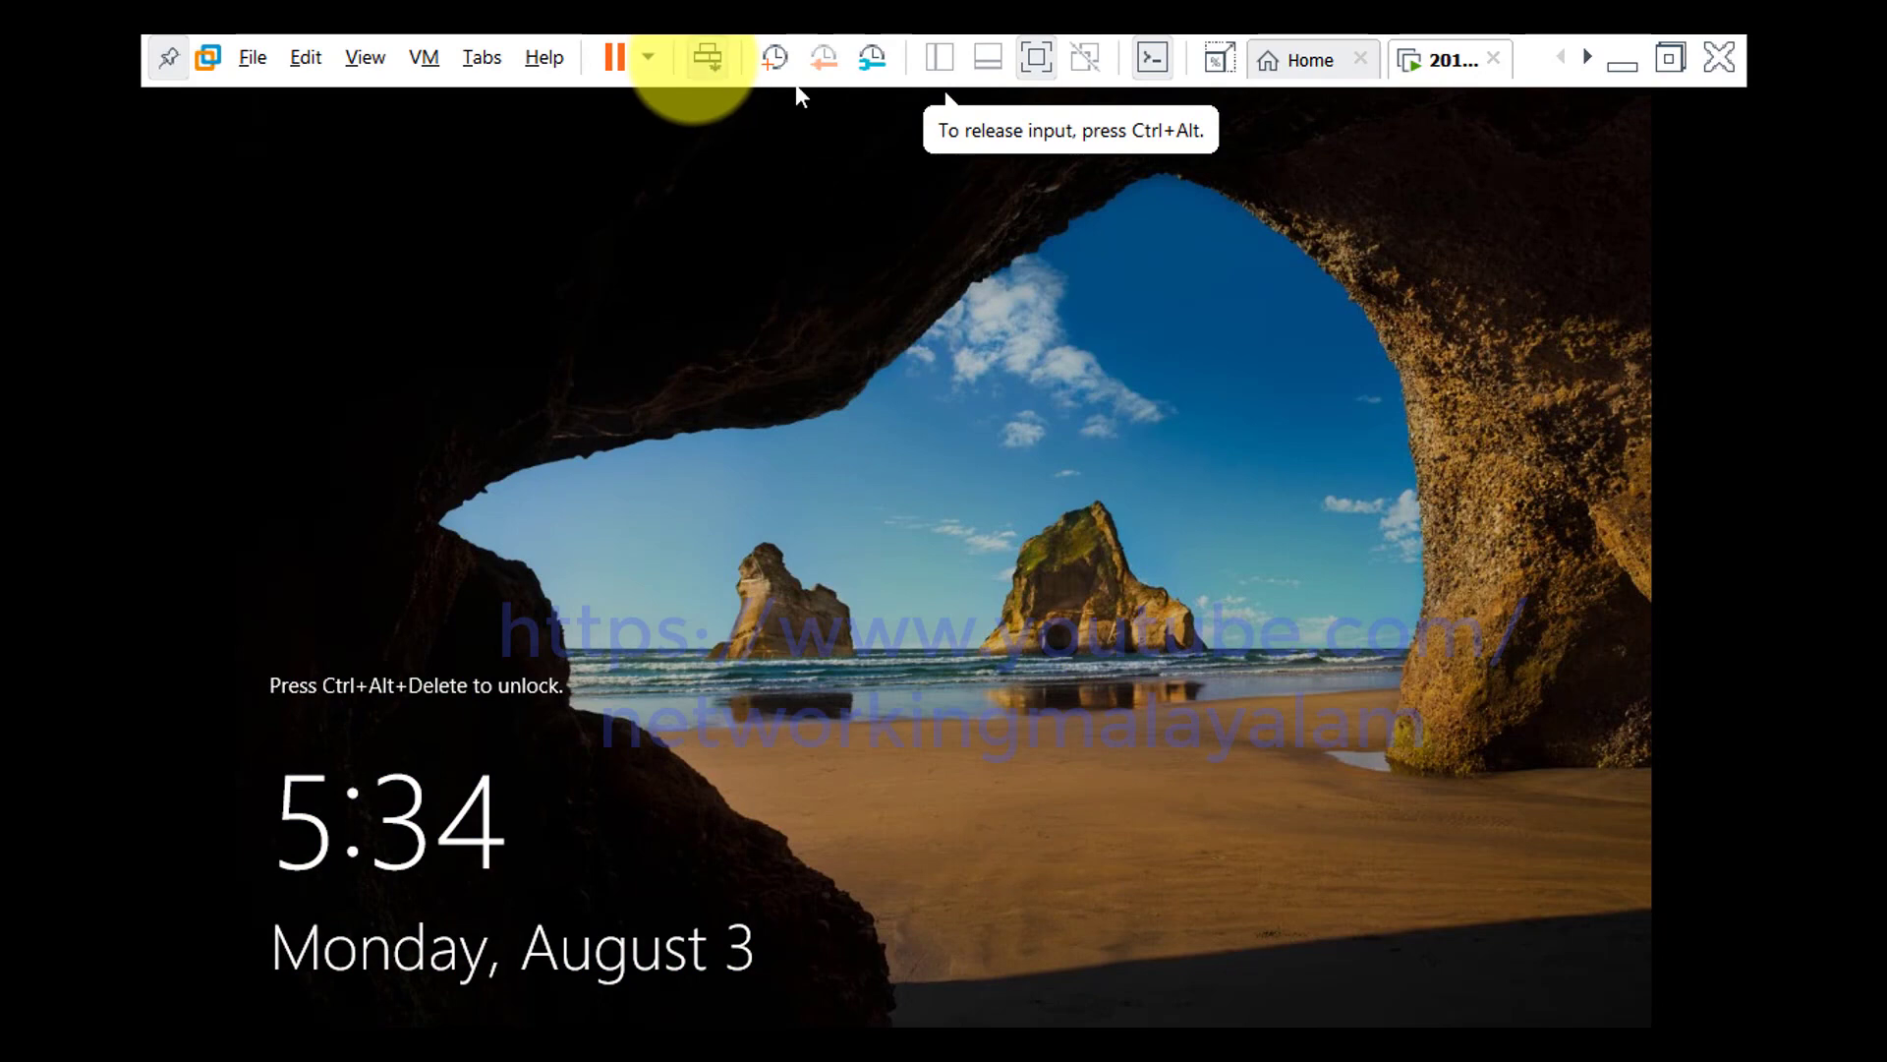
{"action": "left_click", "coordinate": [706, 57]}
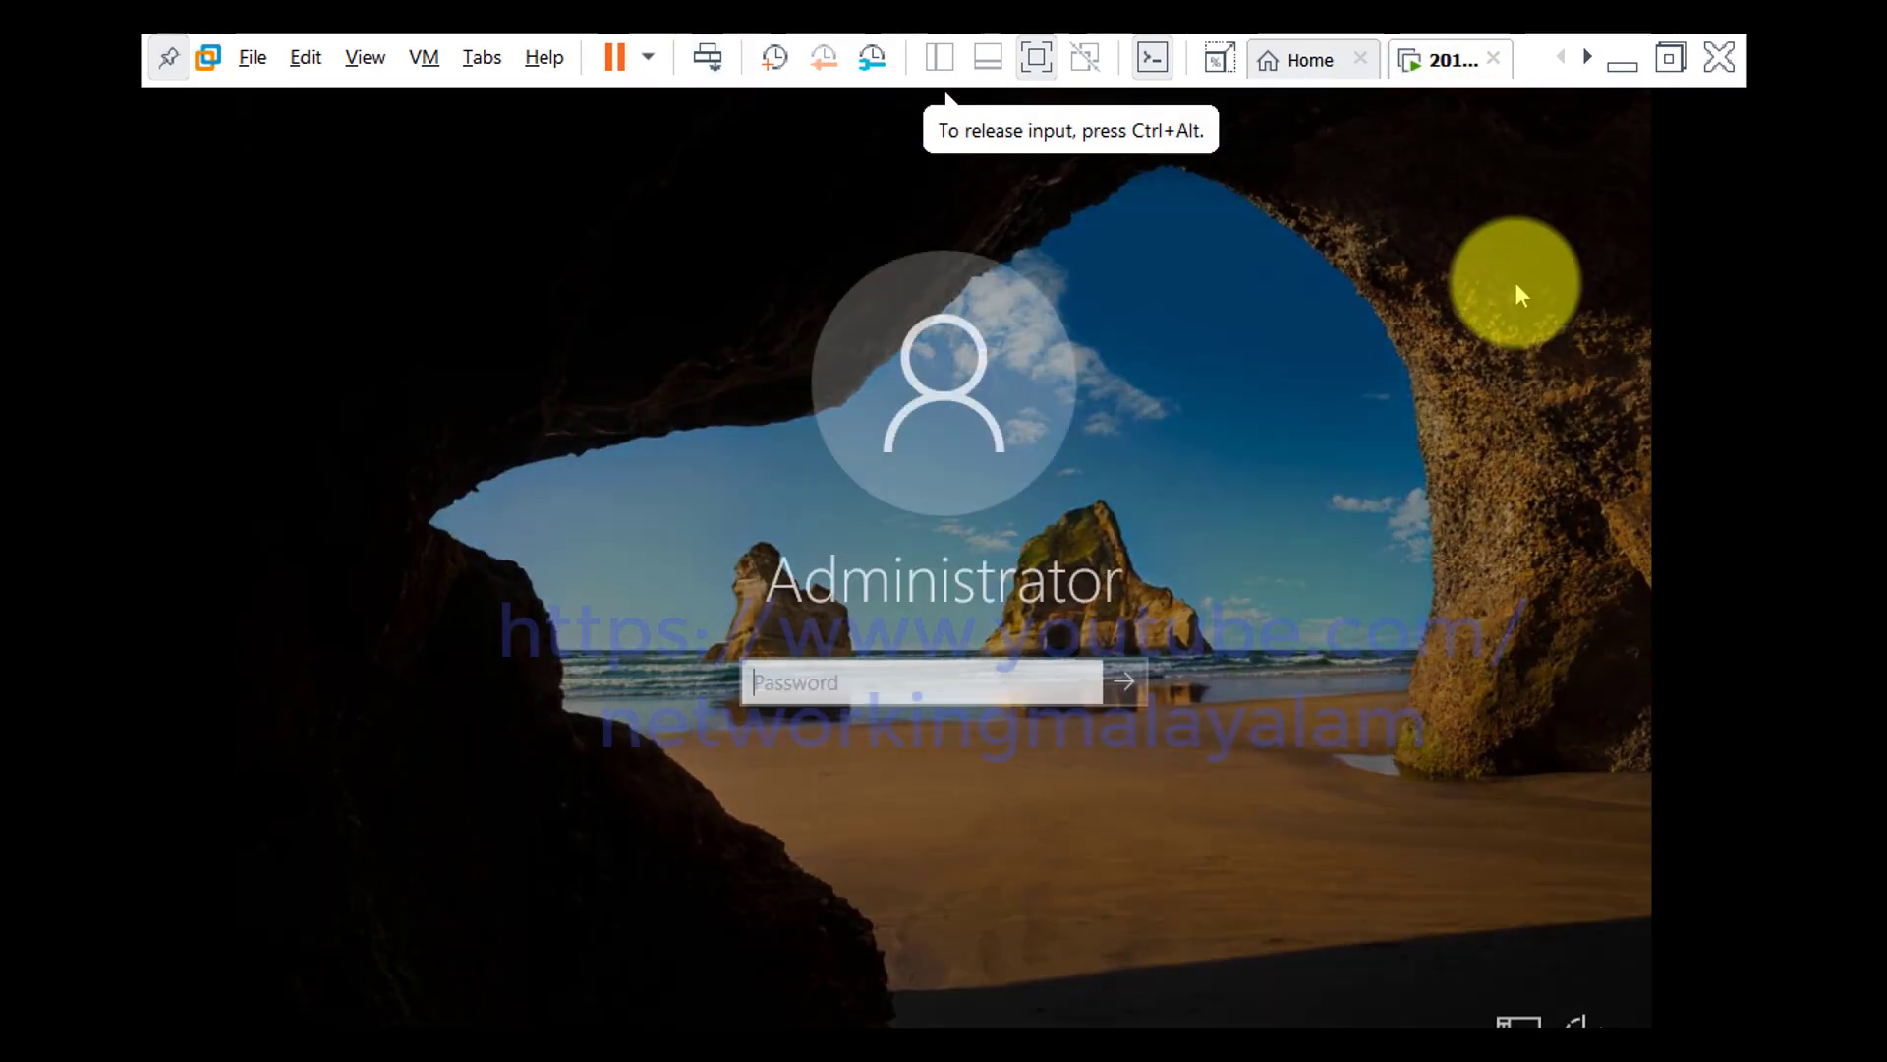
{"action": "left_click", "coordinate": [1670, 57]}
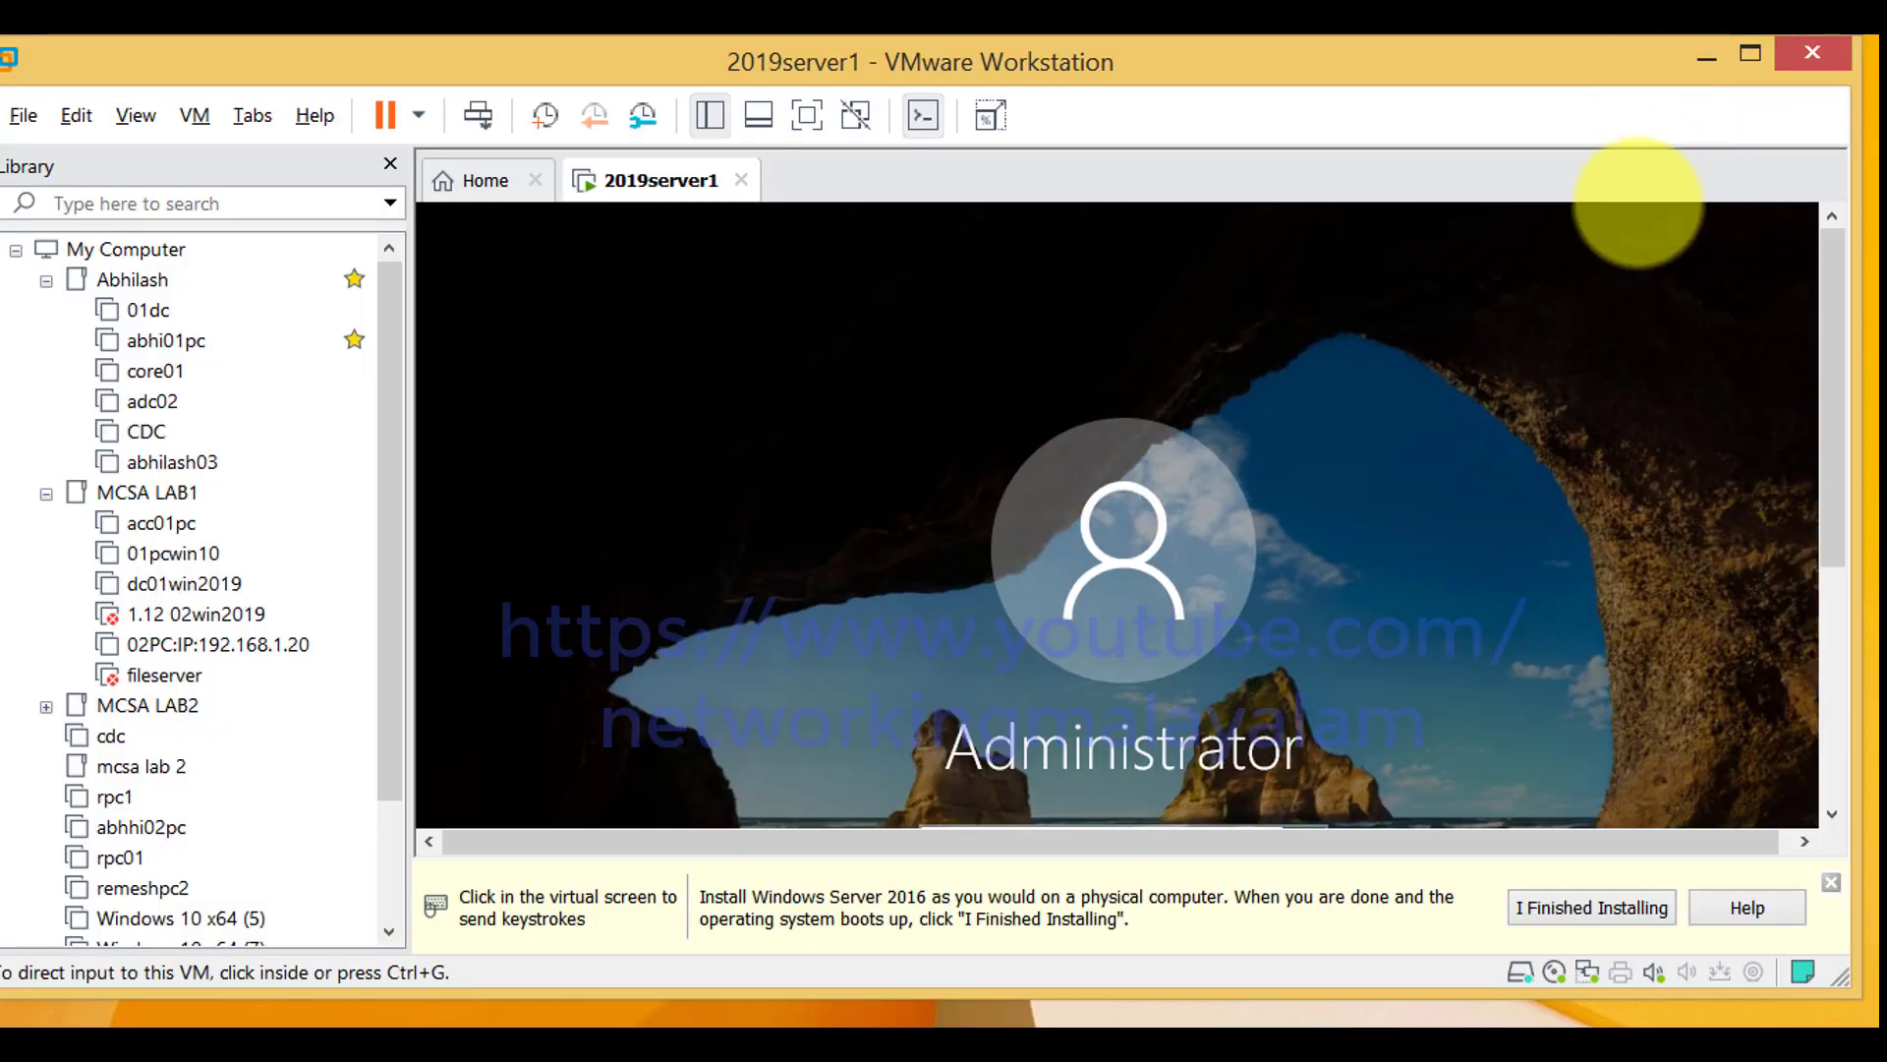
{"action": "left_click", "coordinate": [807, 115]}
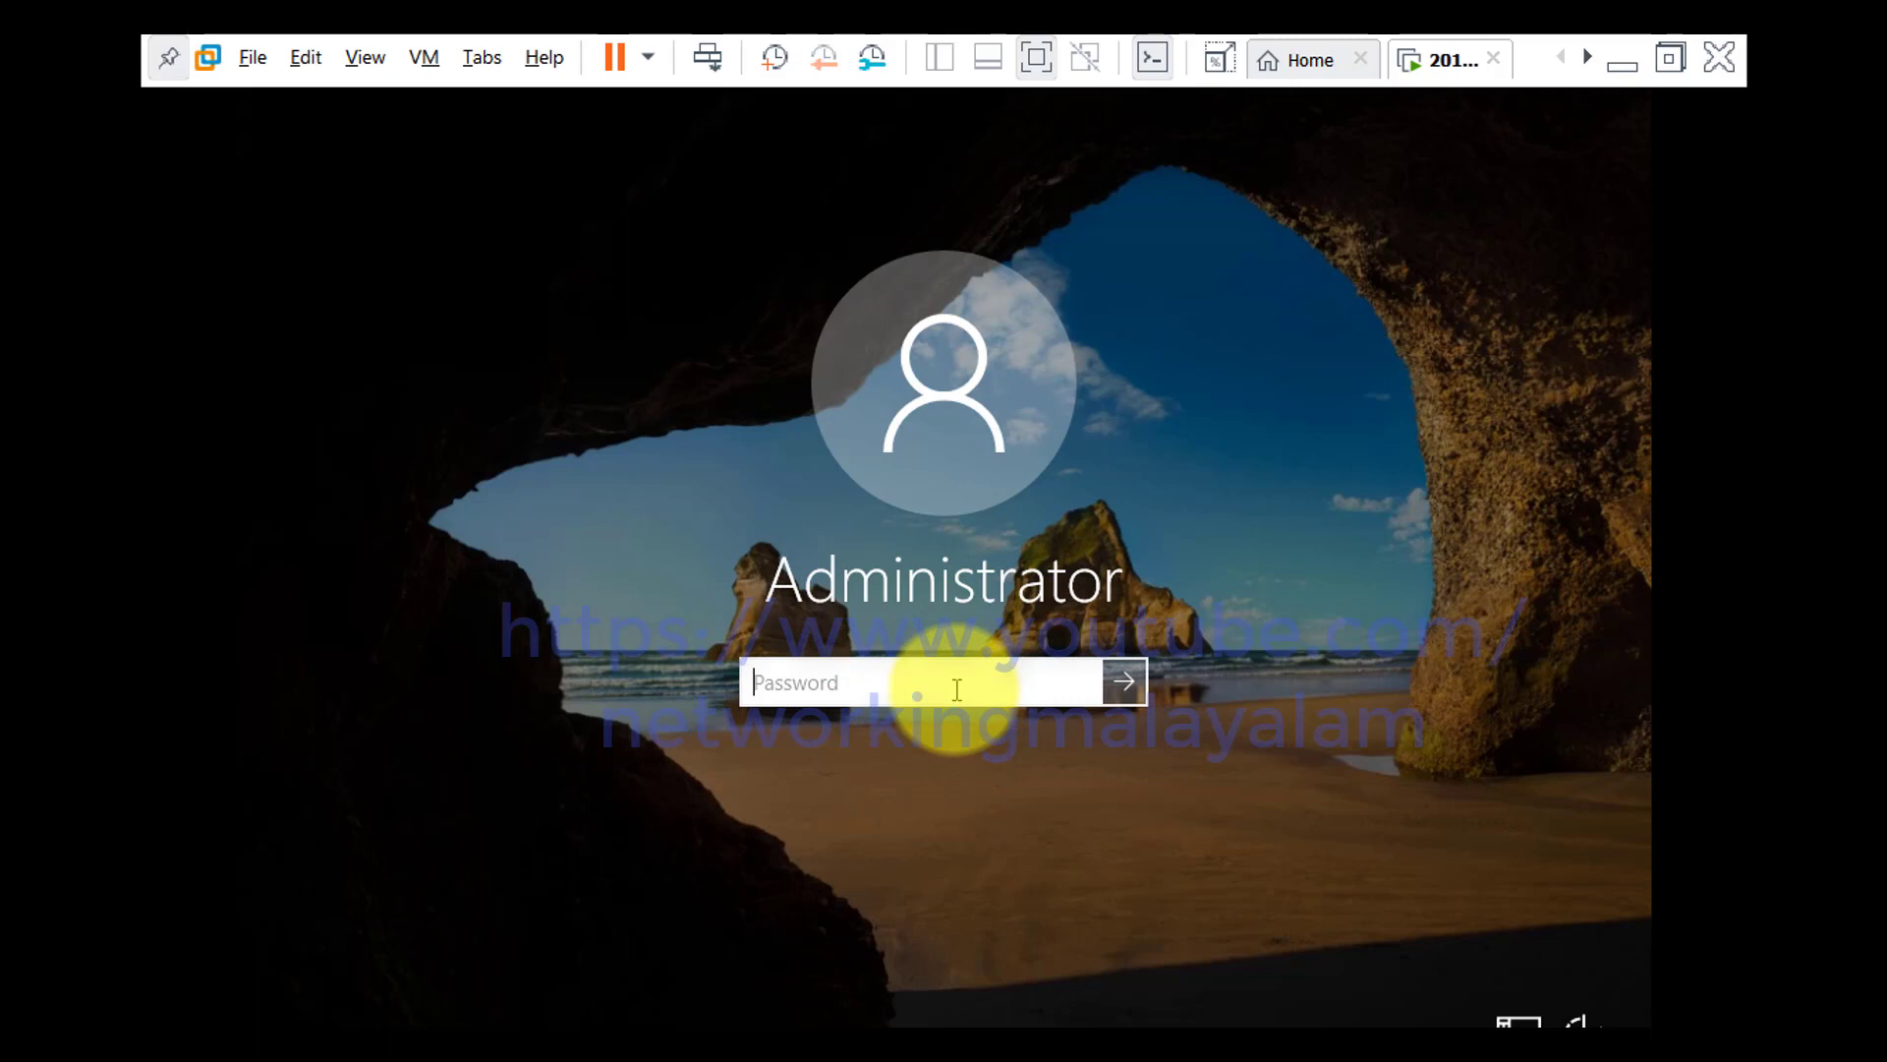
Sign in as Administrator with the account password
{"action": "type", "text": "*********"}
{"action": "key", "text": "Return"}
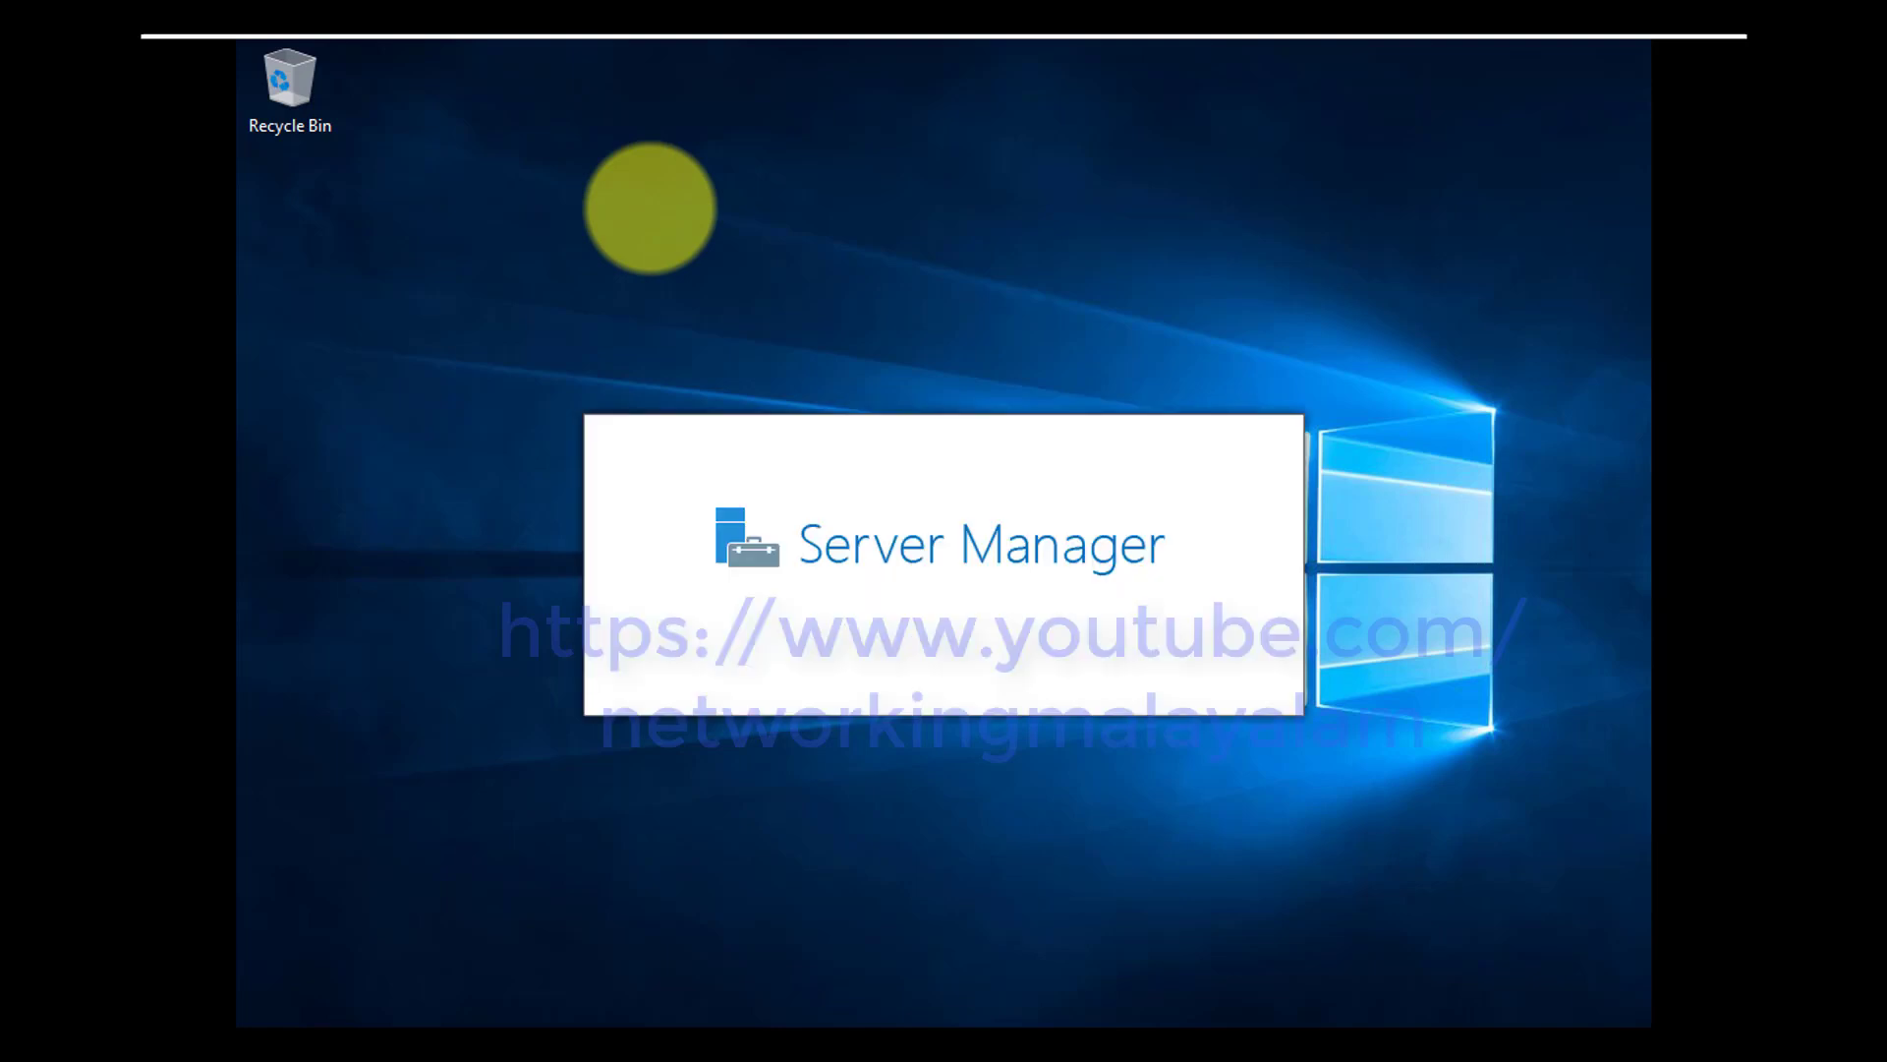
Open the desktop icon settings from the desktop's Personalization themes page
{"action": "left_click", "coordinate": [651, 209]}
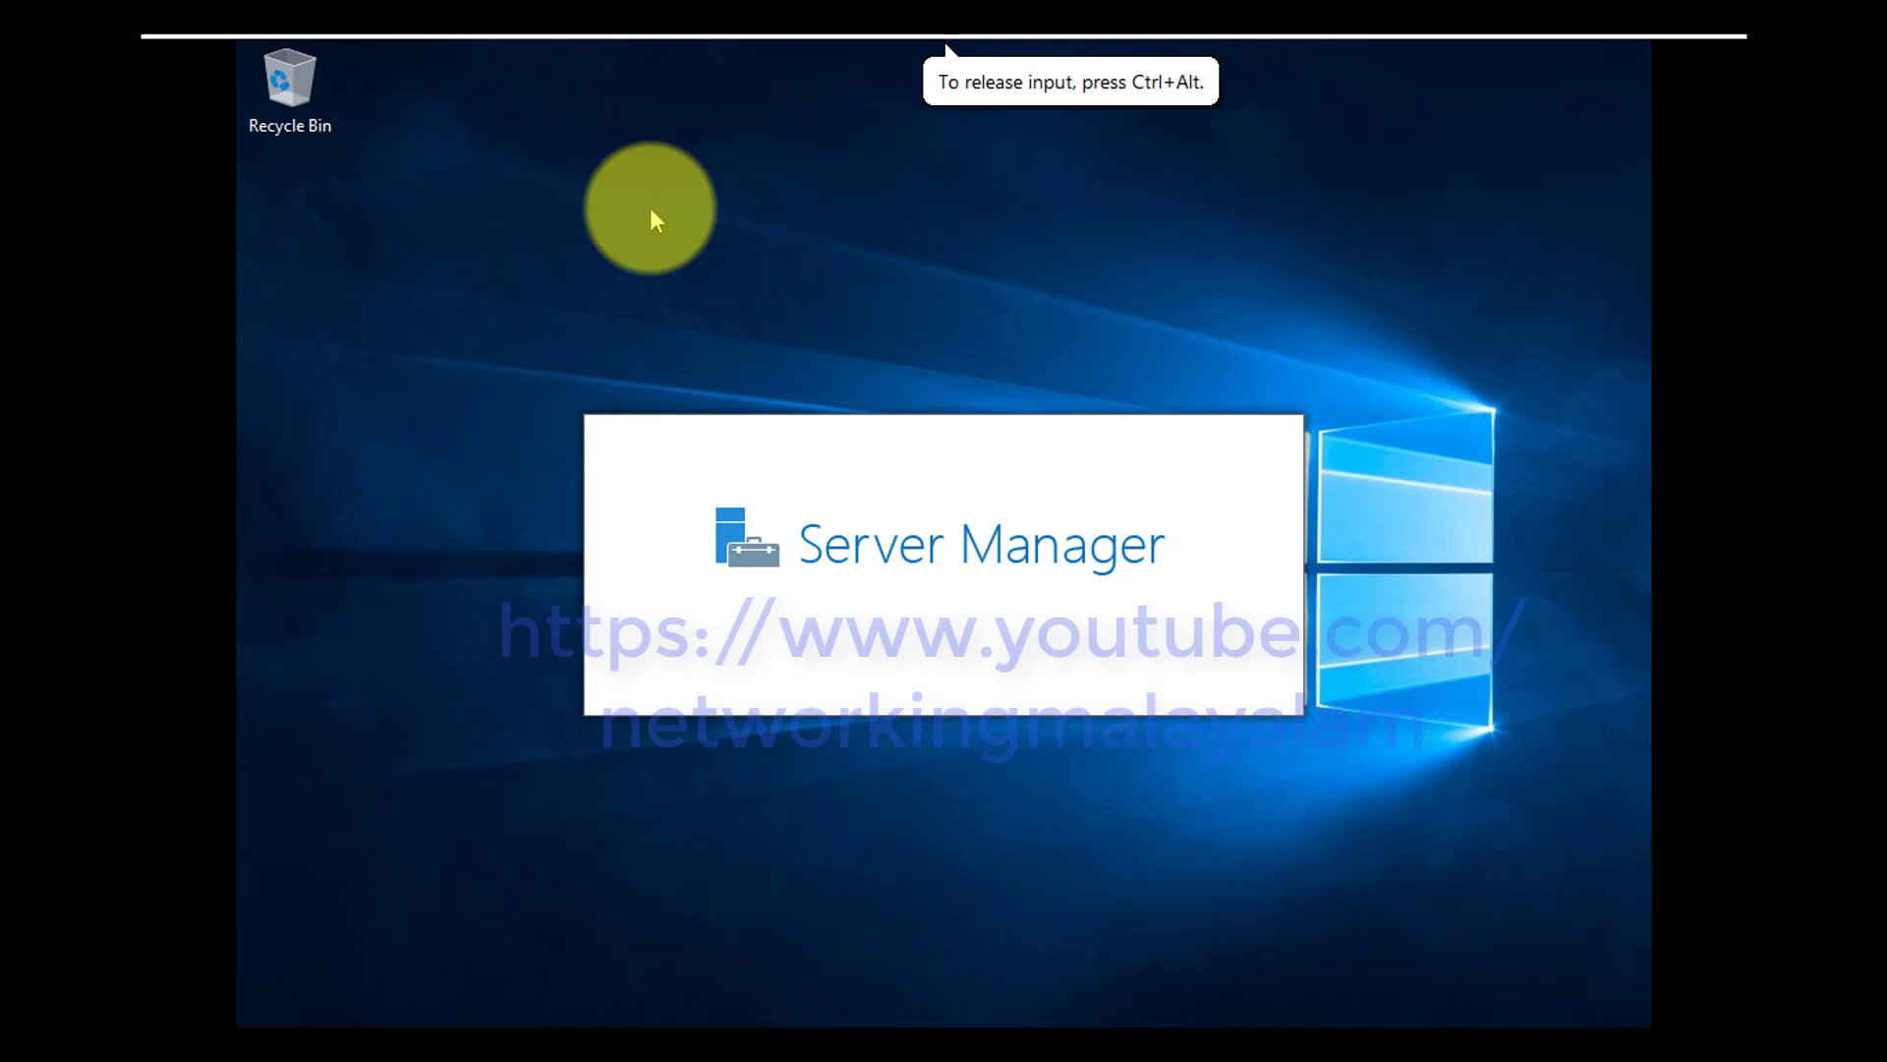
{"action": "right_click", "coordinate": [651, 209]}
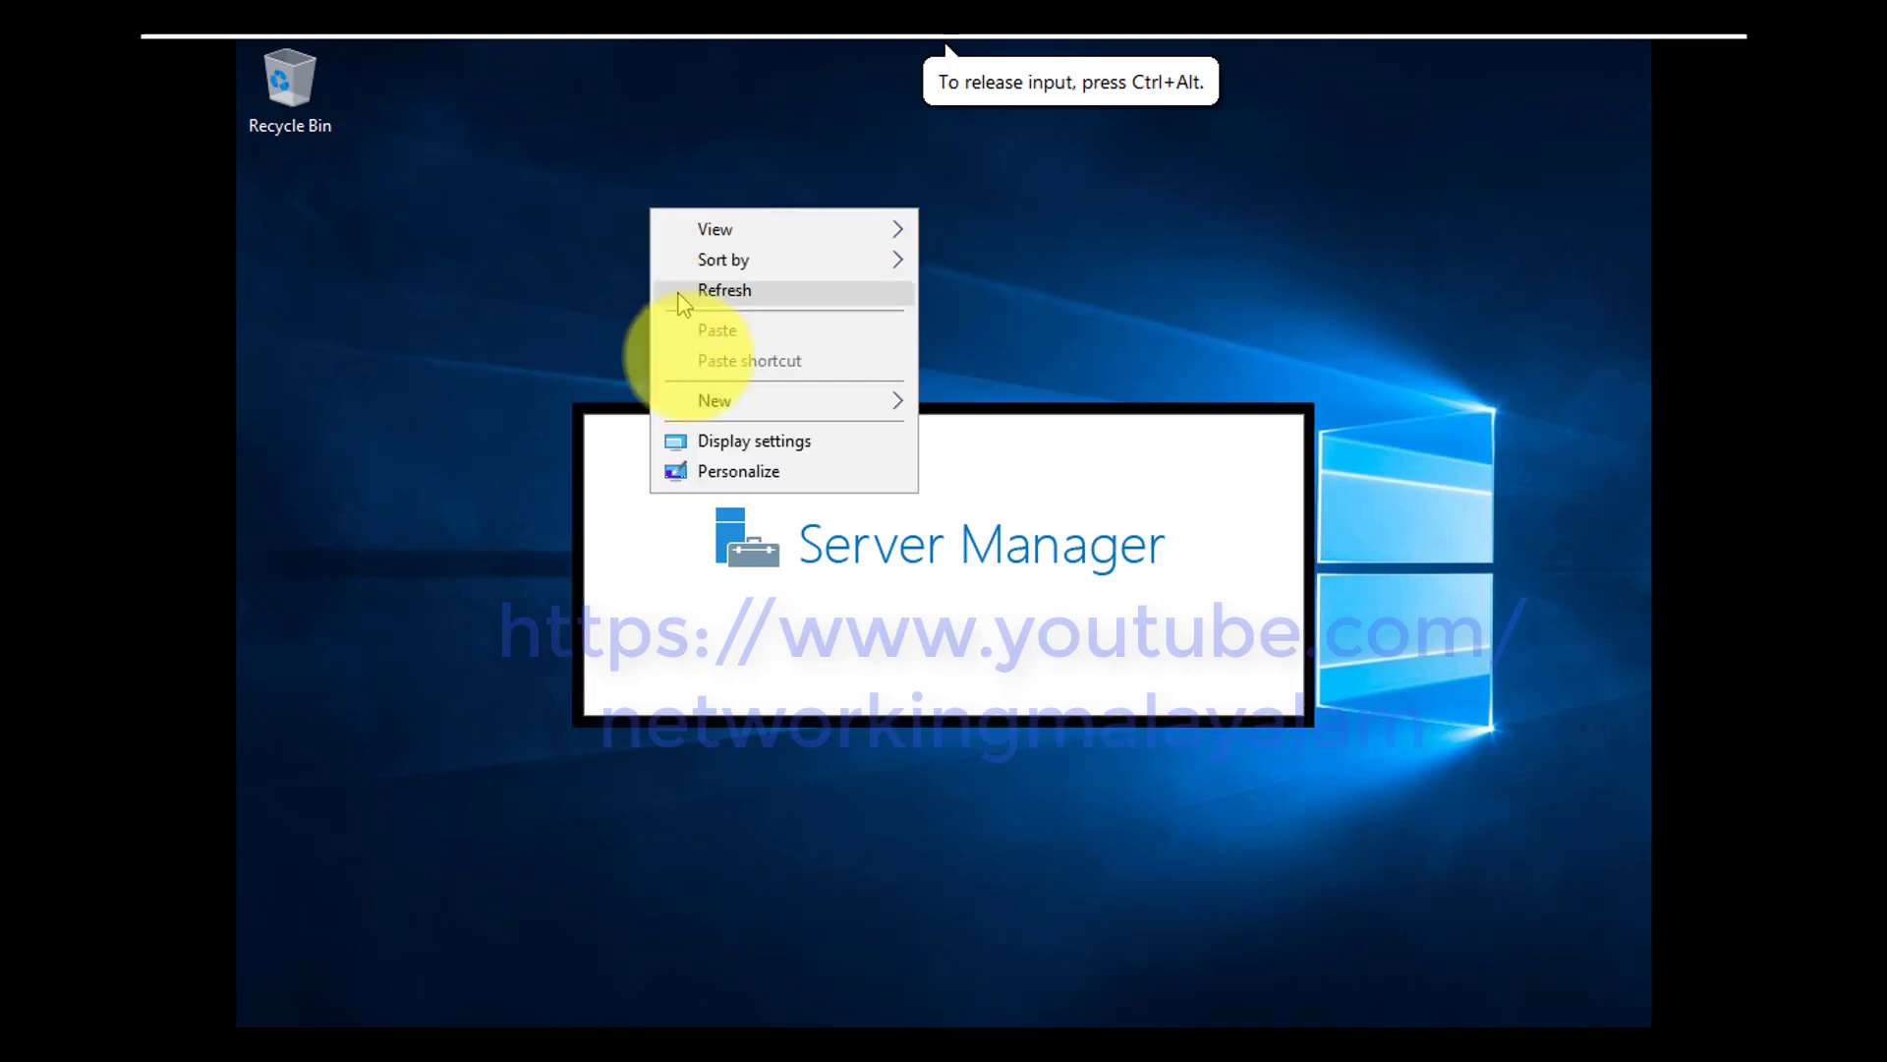
{"action": "left_click", "coordinate": [732, 472]}
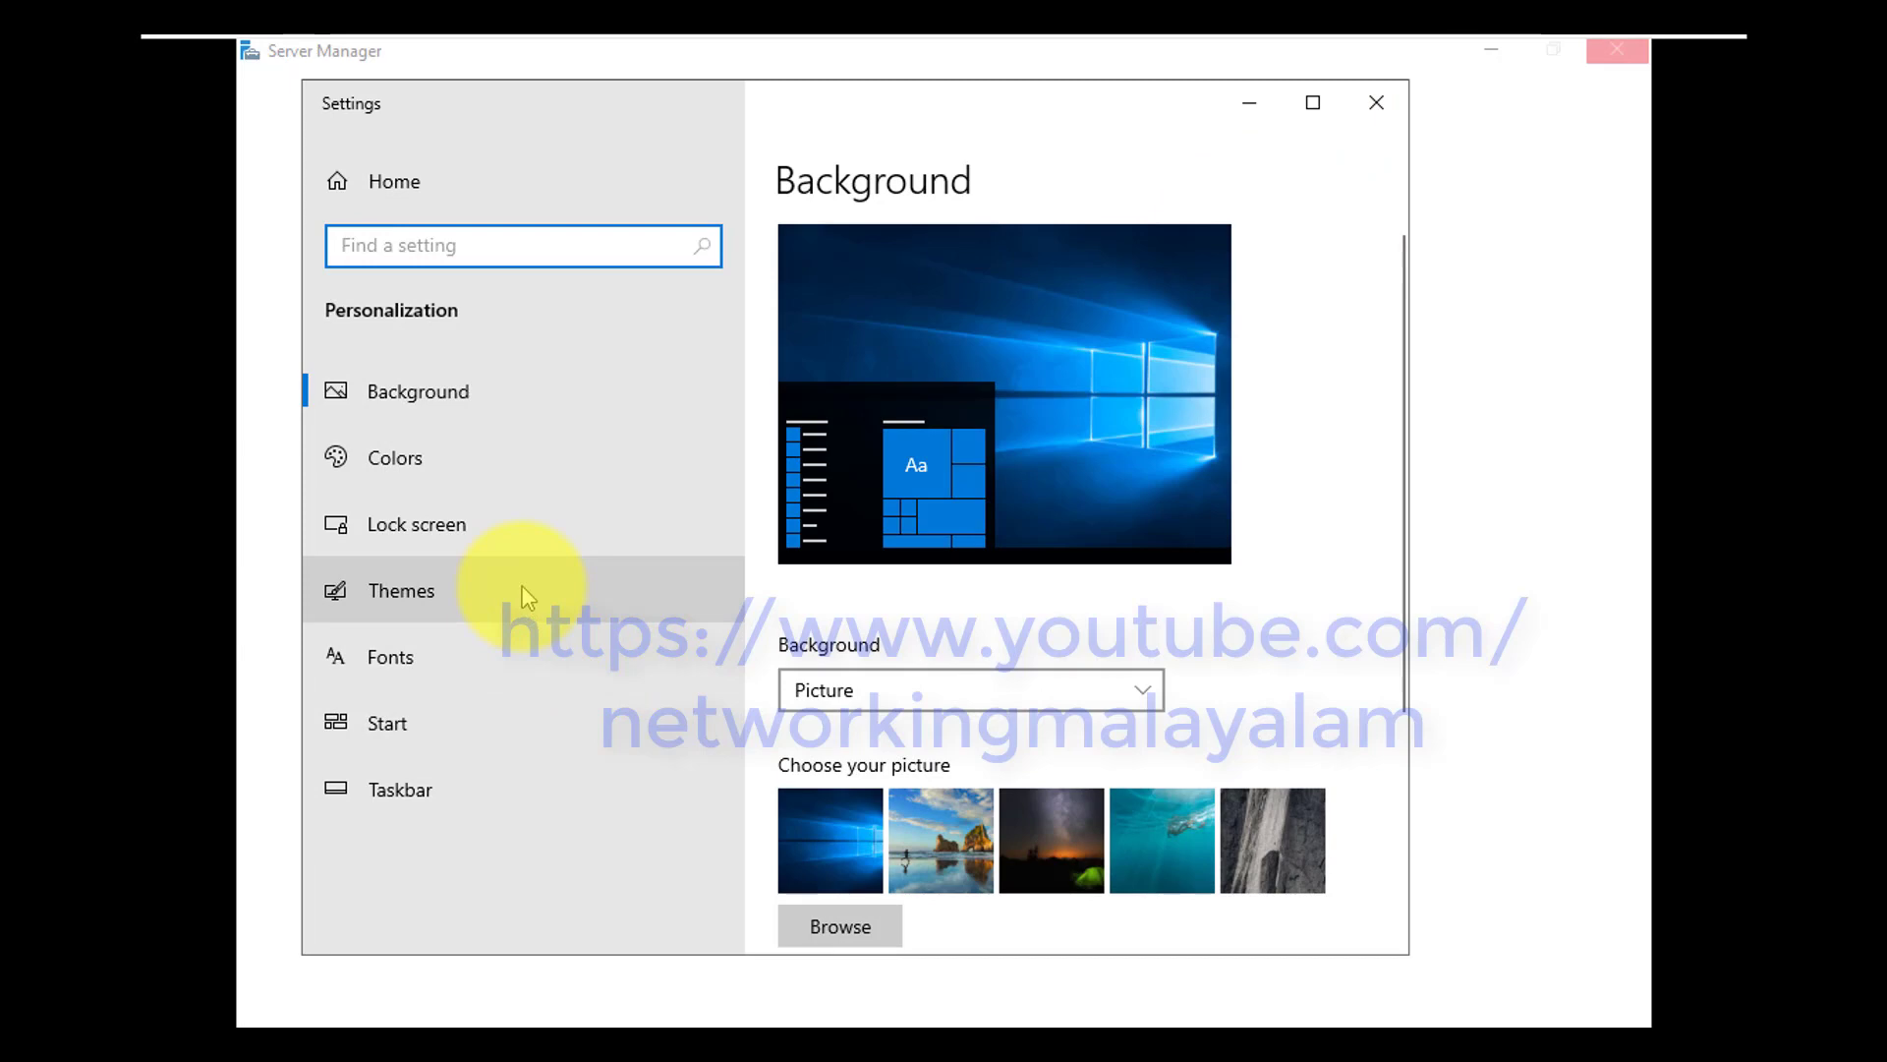
{"action": "left_click", "coordinate": [528, 605]}
{"action": "scroll", "coordinate": [1025, 737], "scroll_direction": "down", "scroll_amount": 5}
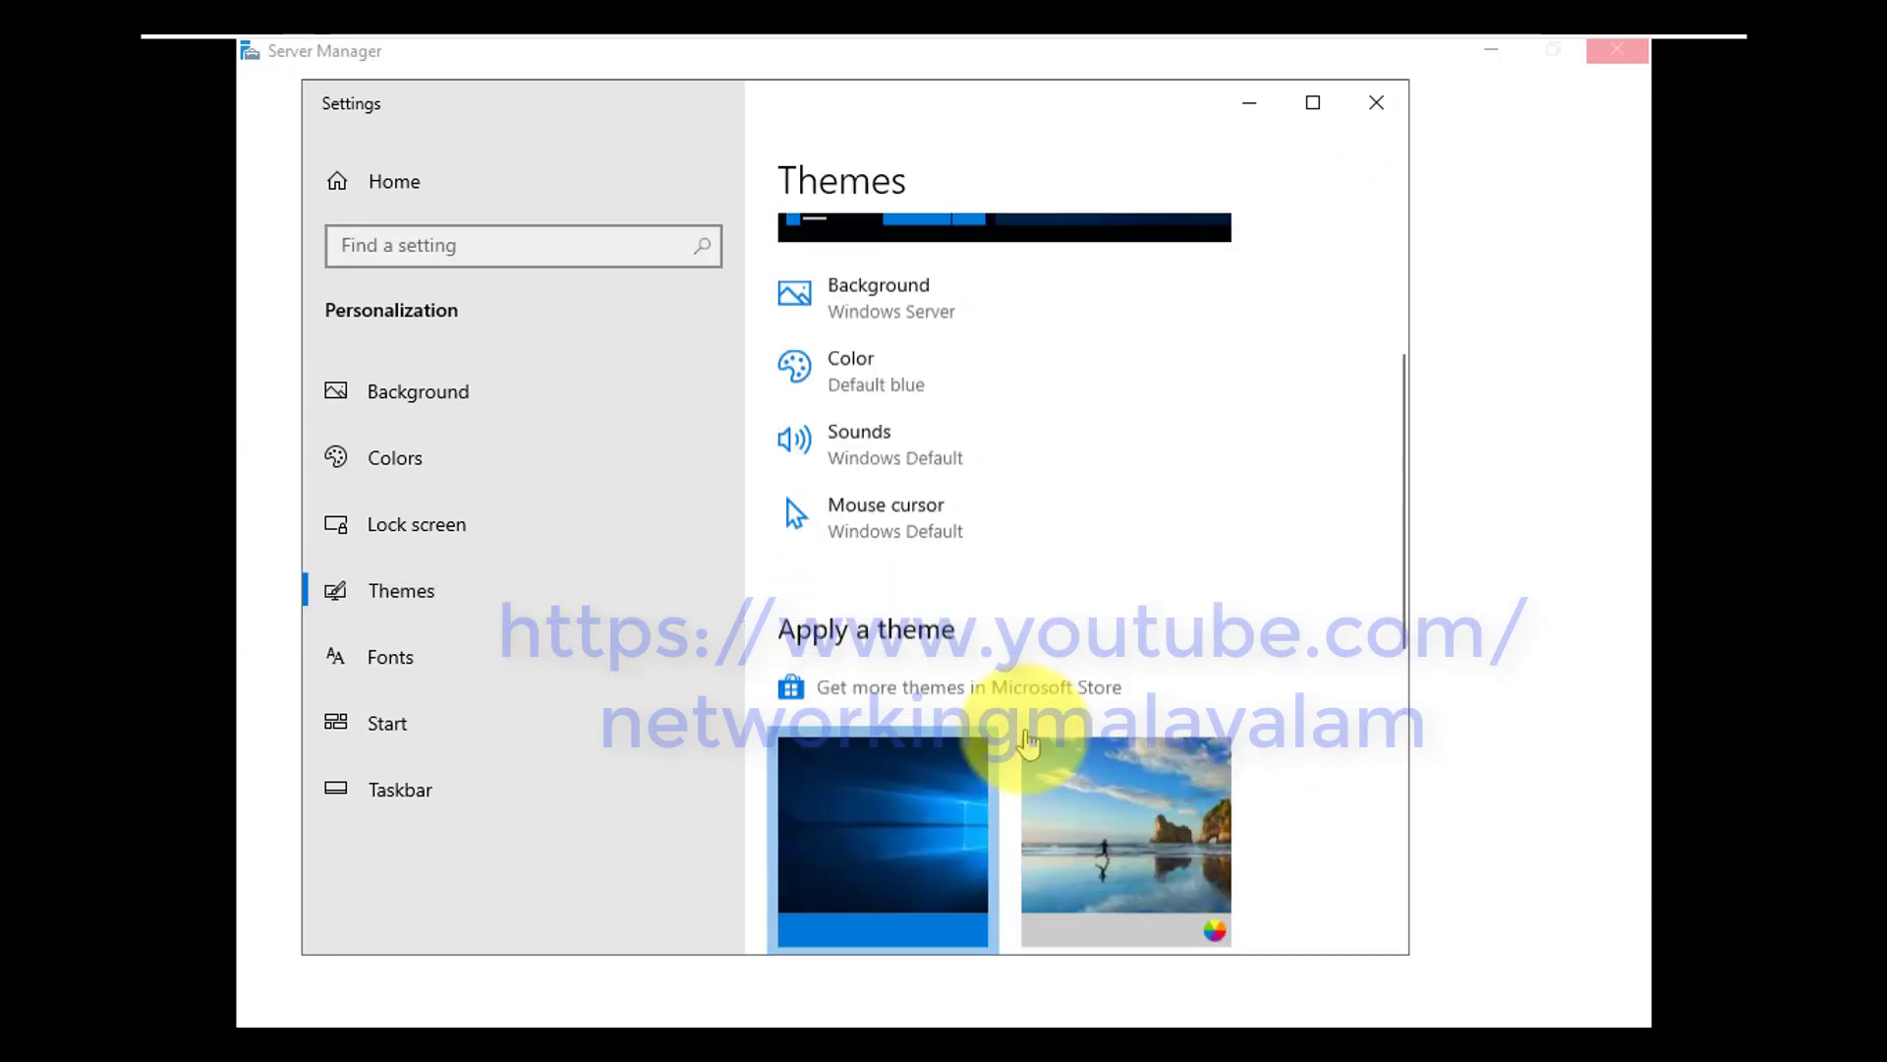
{"action": "scroll", "coordinate": [924, 551], "scroll_direction": "down", "scroll_amount": 6}
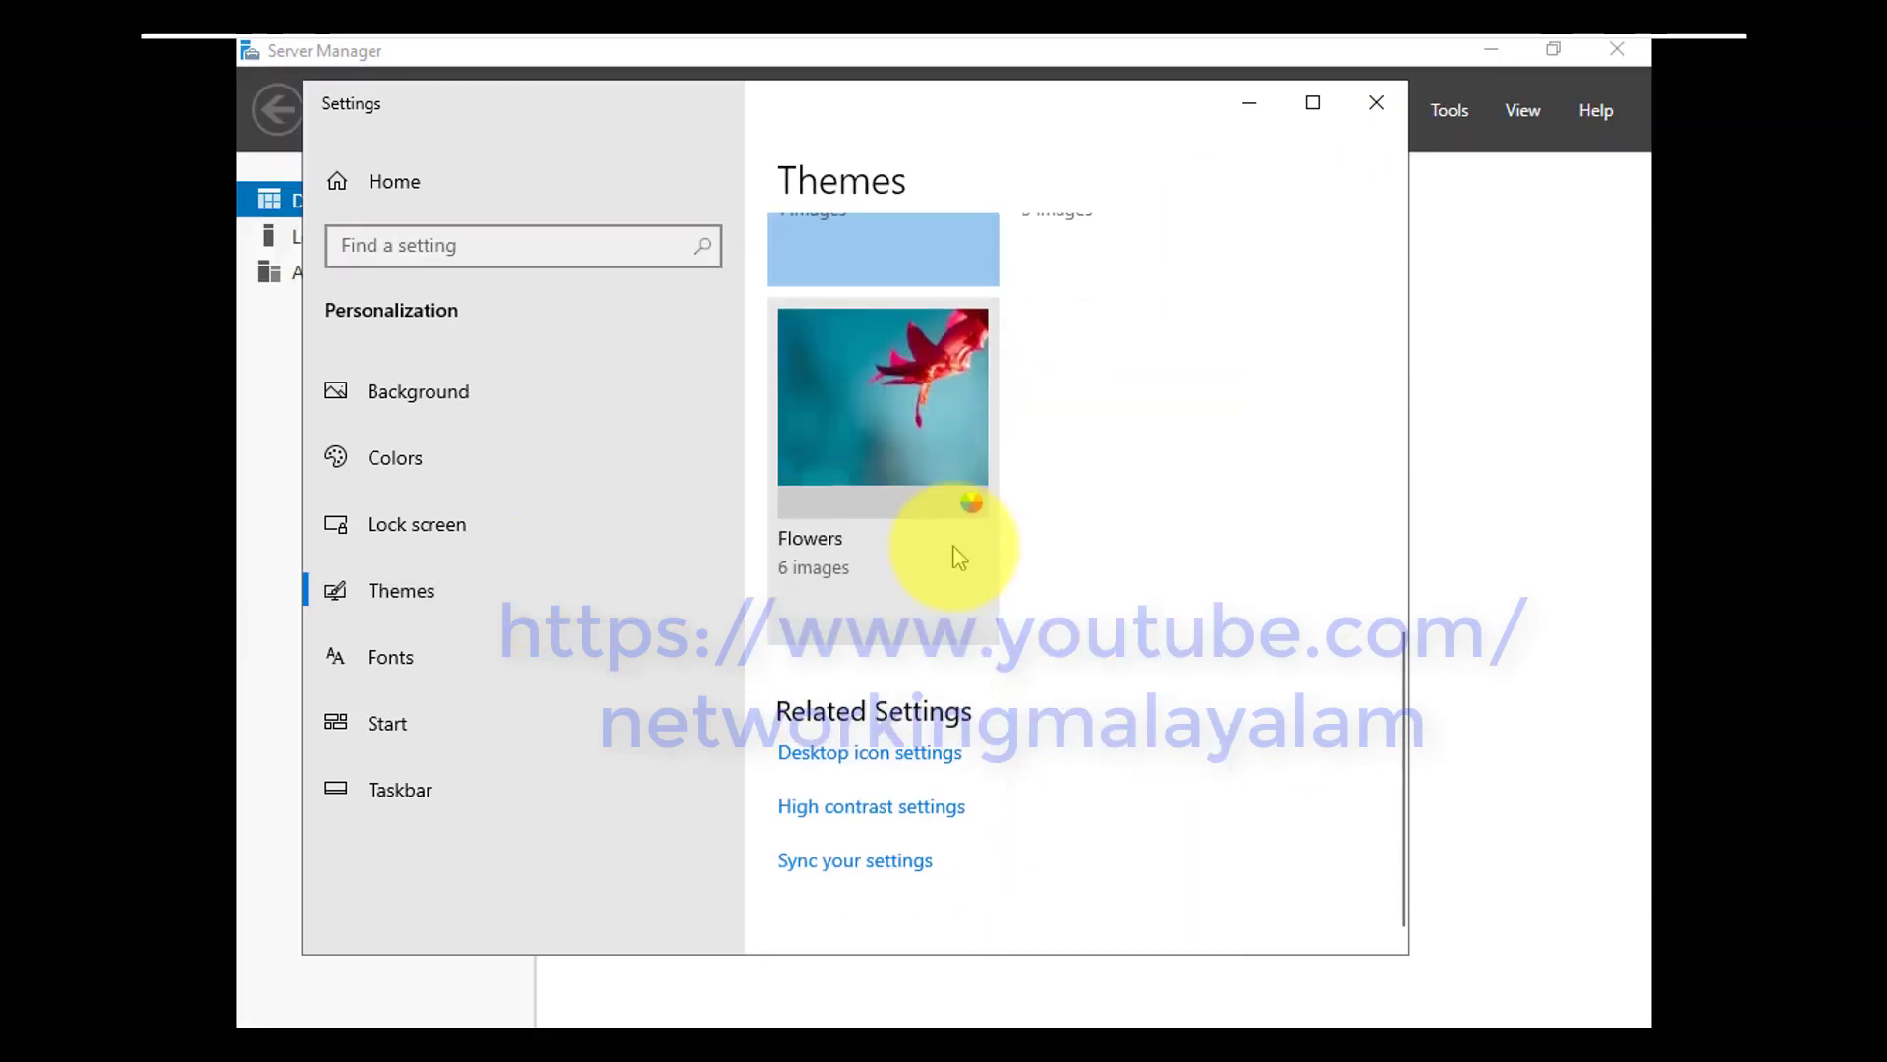
{"action": "left_click", "coordinate": [837, 755]}
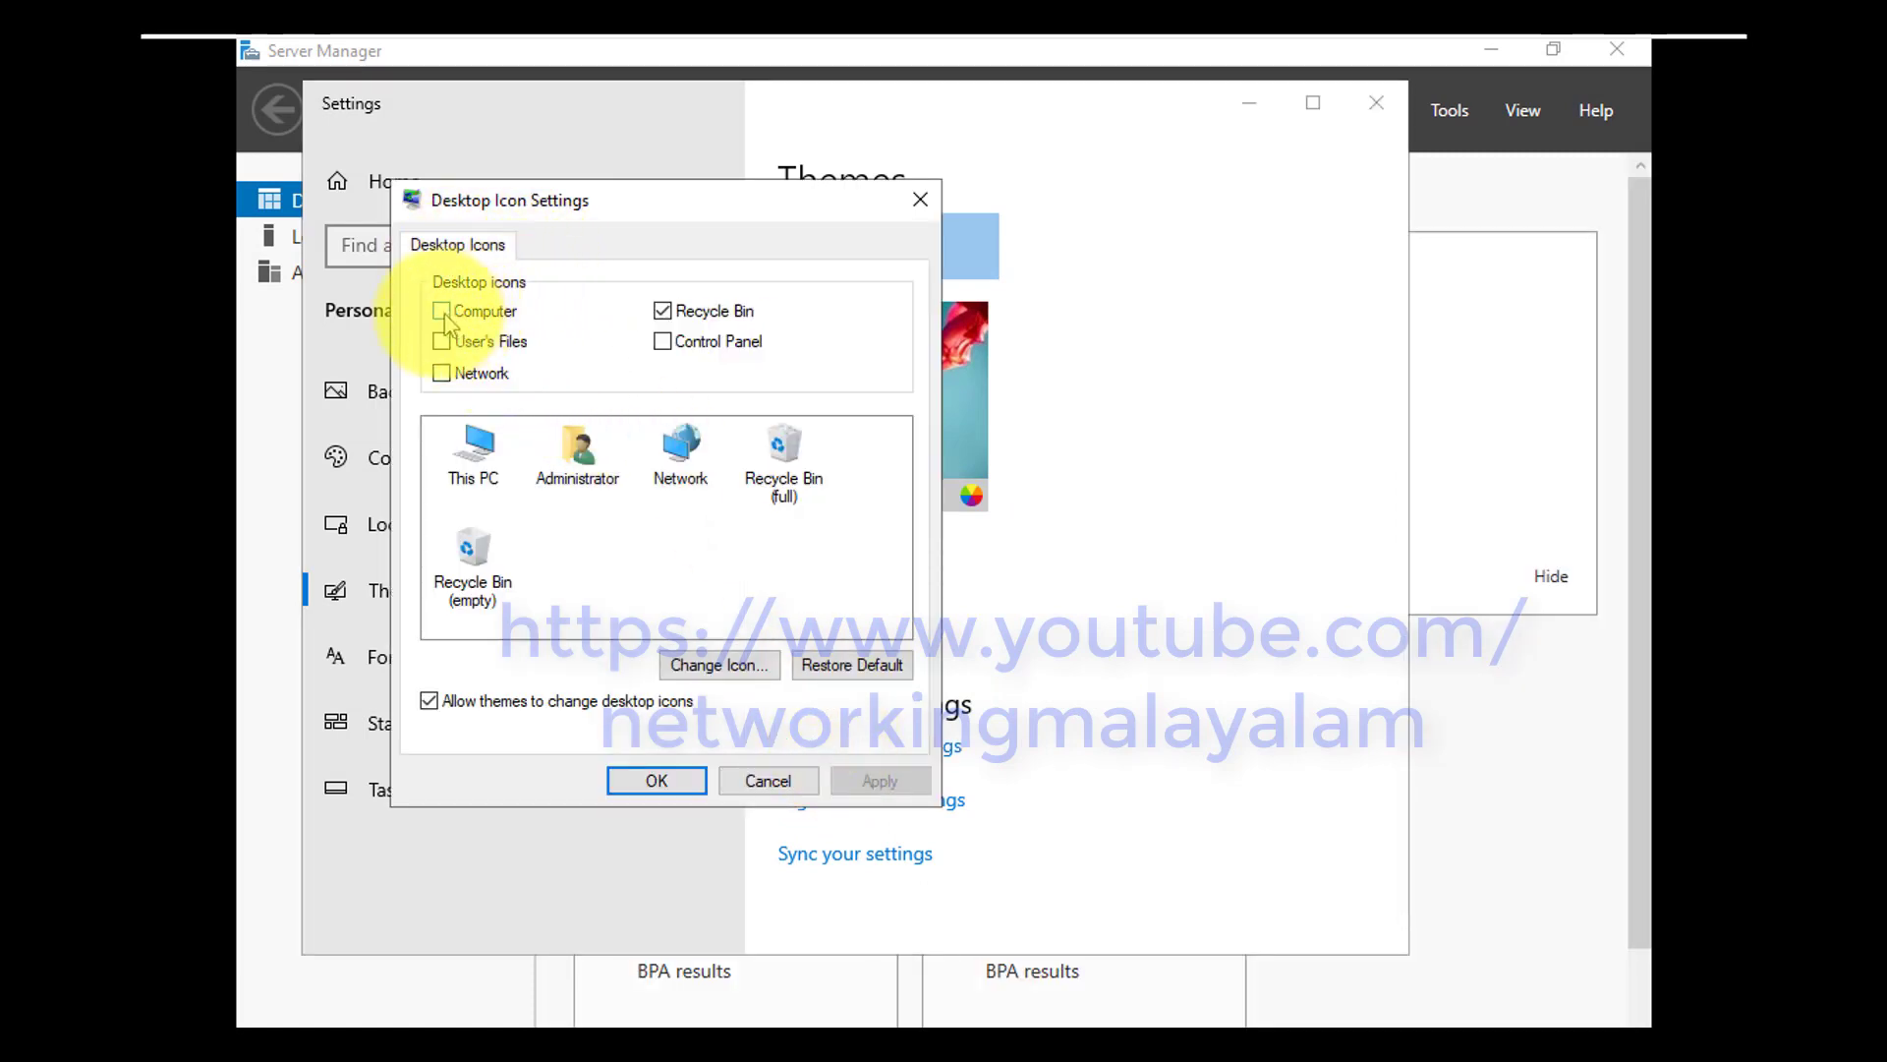
Show the Computer icon on the desktop, then close Settings, the Admin Center message and Server Manager
{"action": "left_click", "coordinate": [441, 313]}
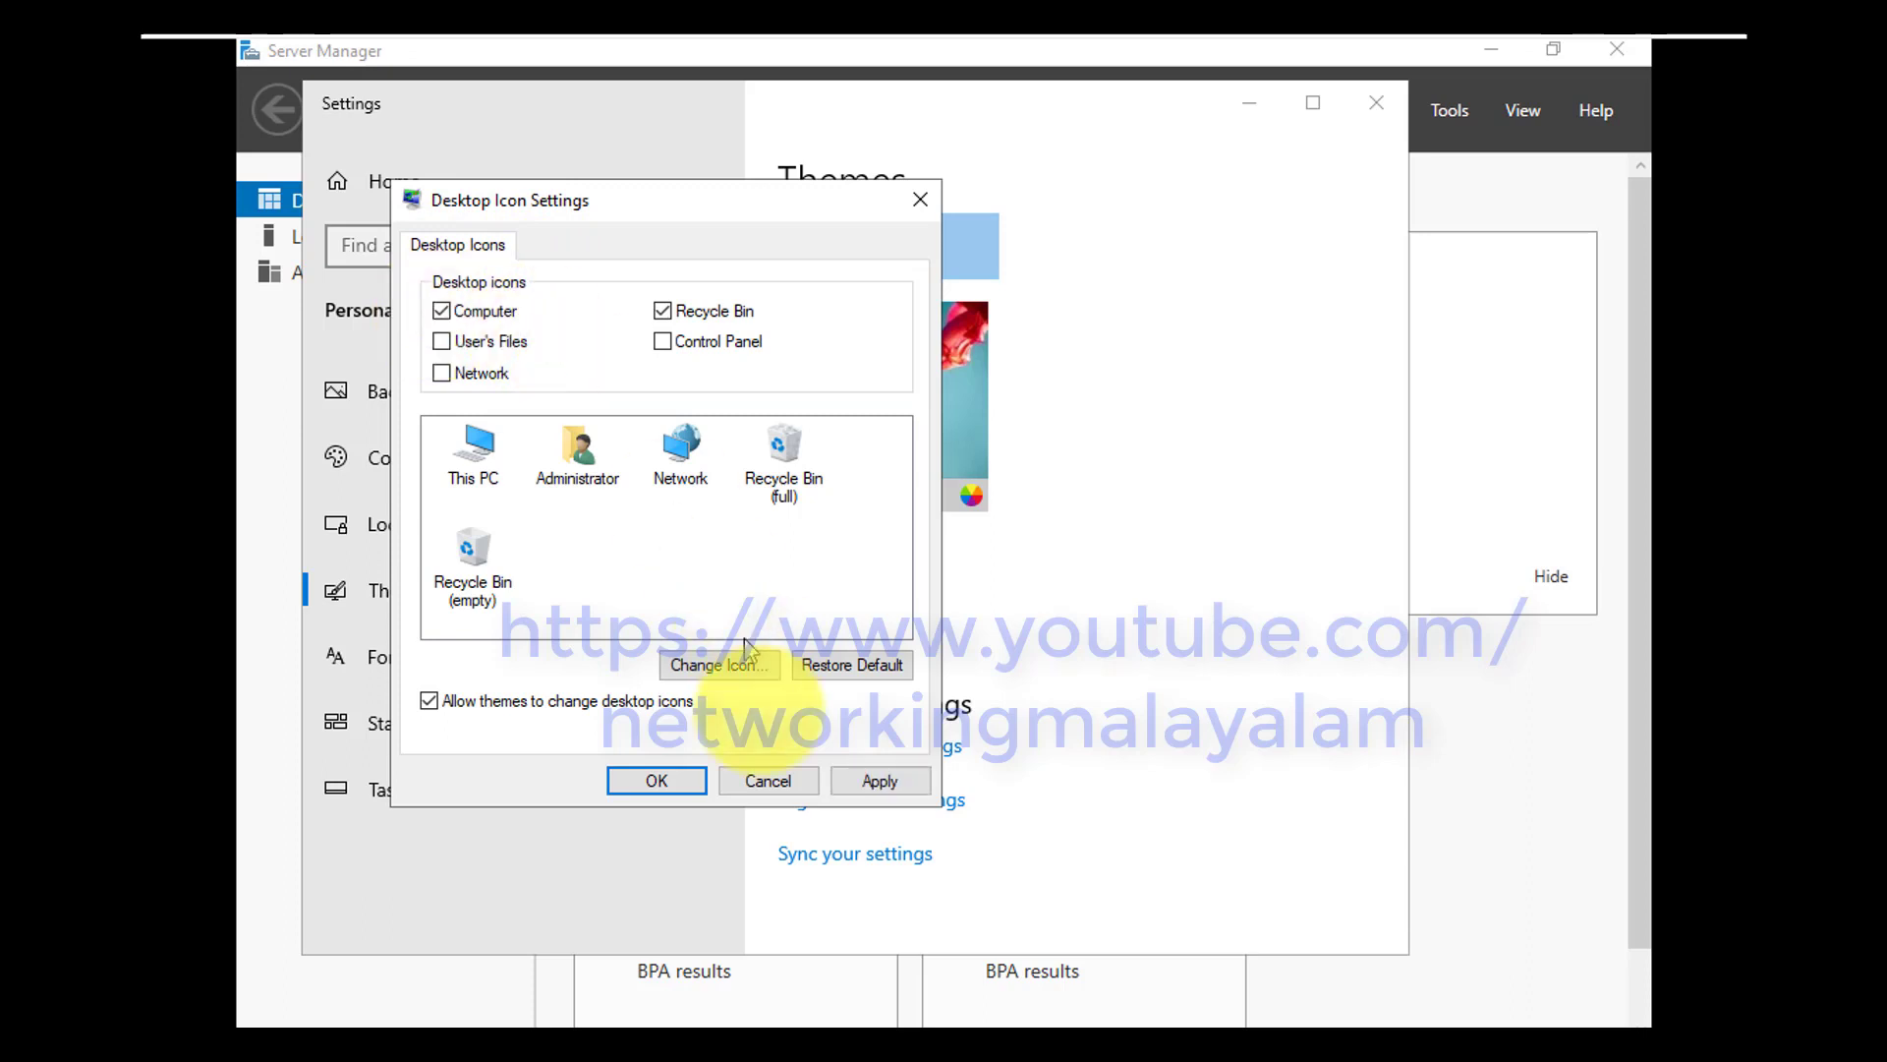
{"action": "left_click", "coordinate": [853, 781]}
{"action": "left_click", "coordinate": [657, 780]}
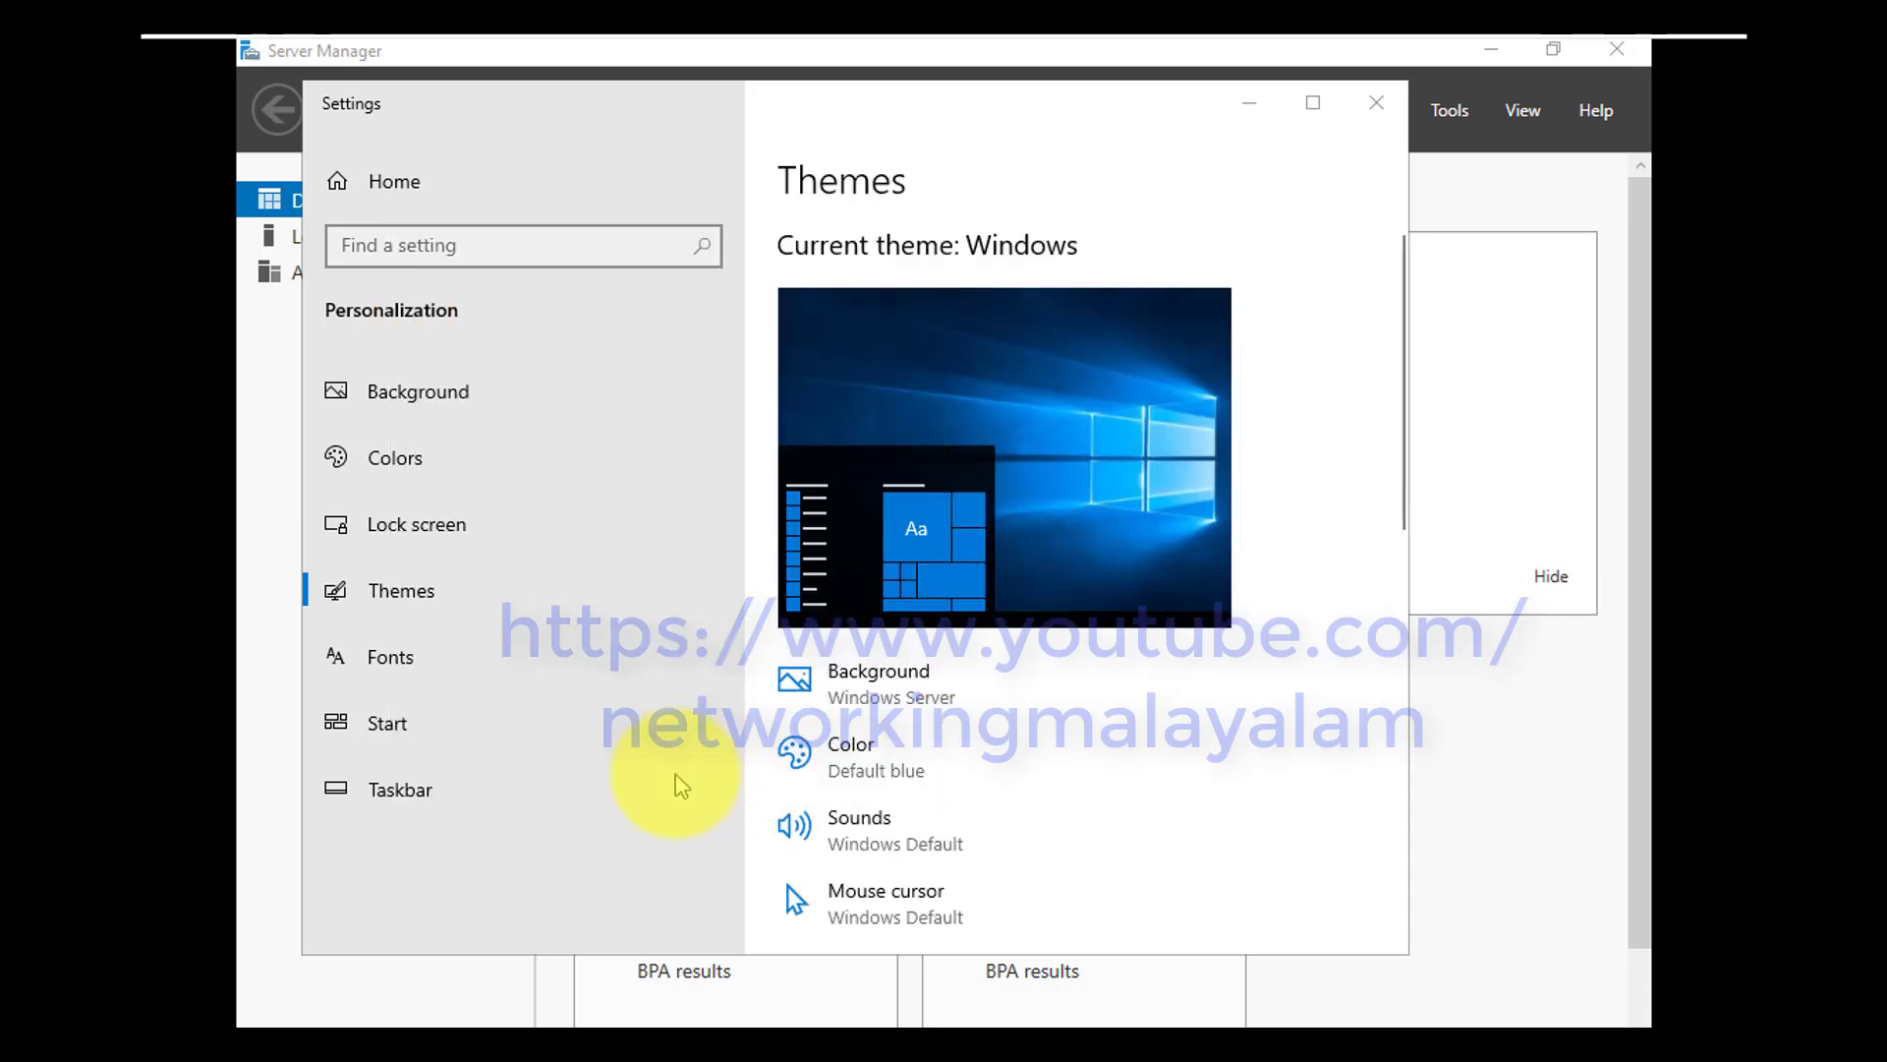
{"action": "left_click", "coordinate": [1376, 102]}
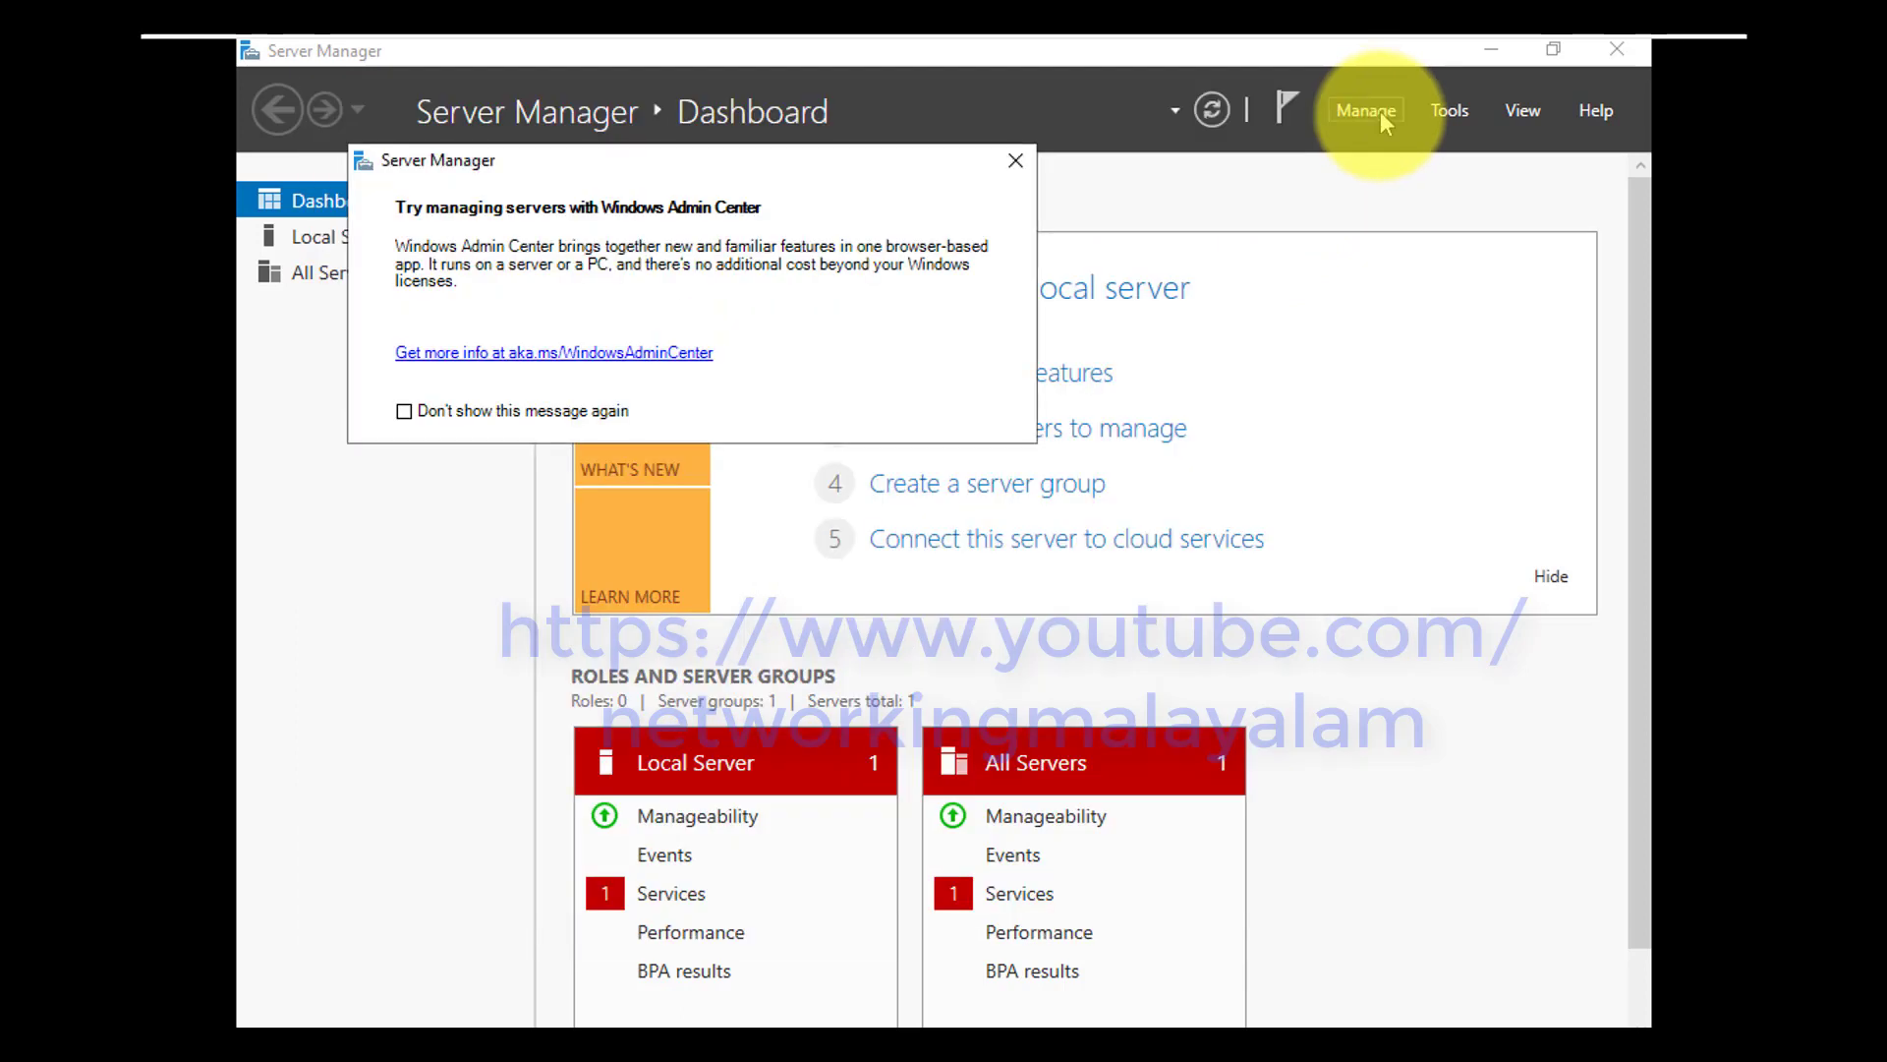
{"action": "left_click", "coordinate": [1016, 160]}
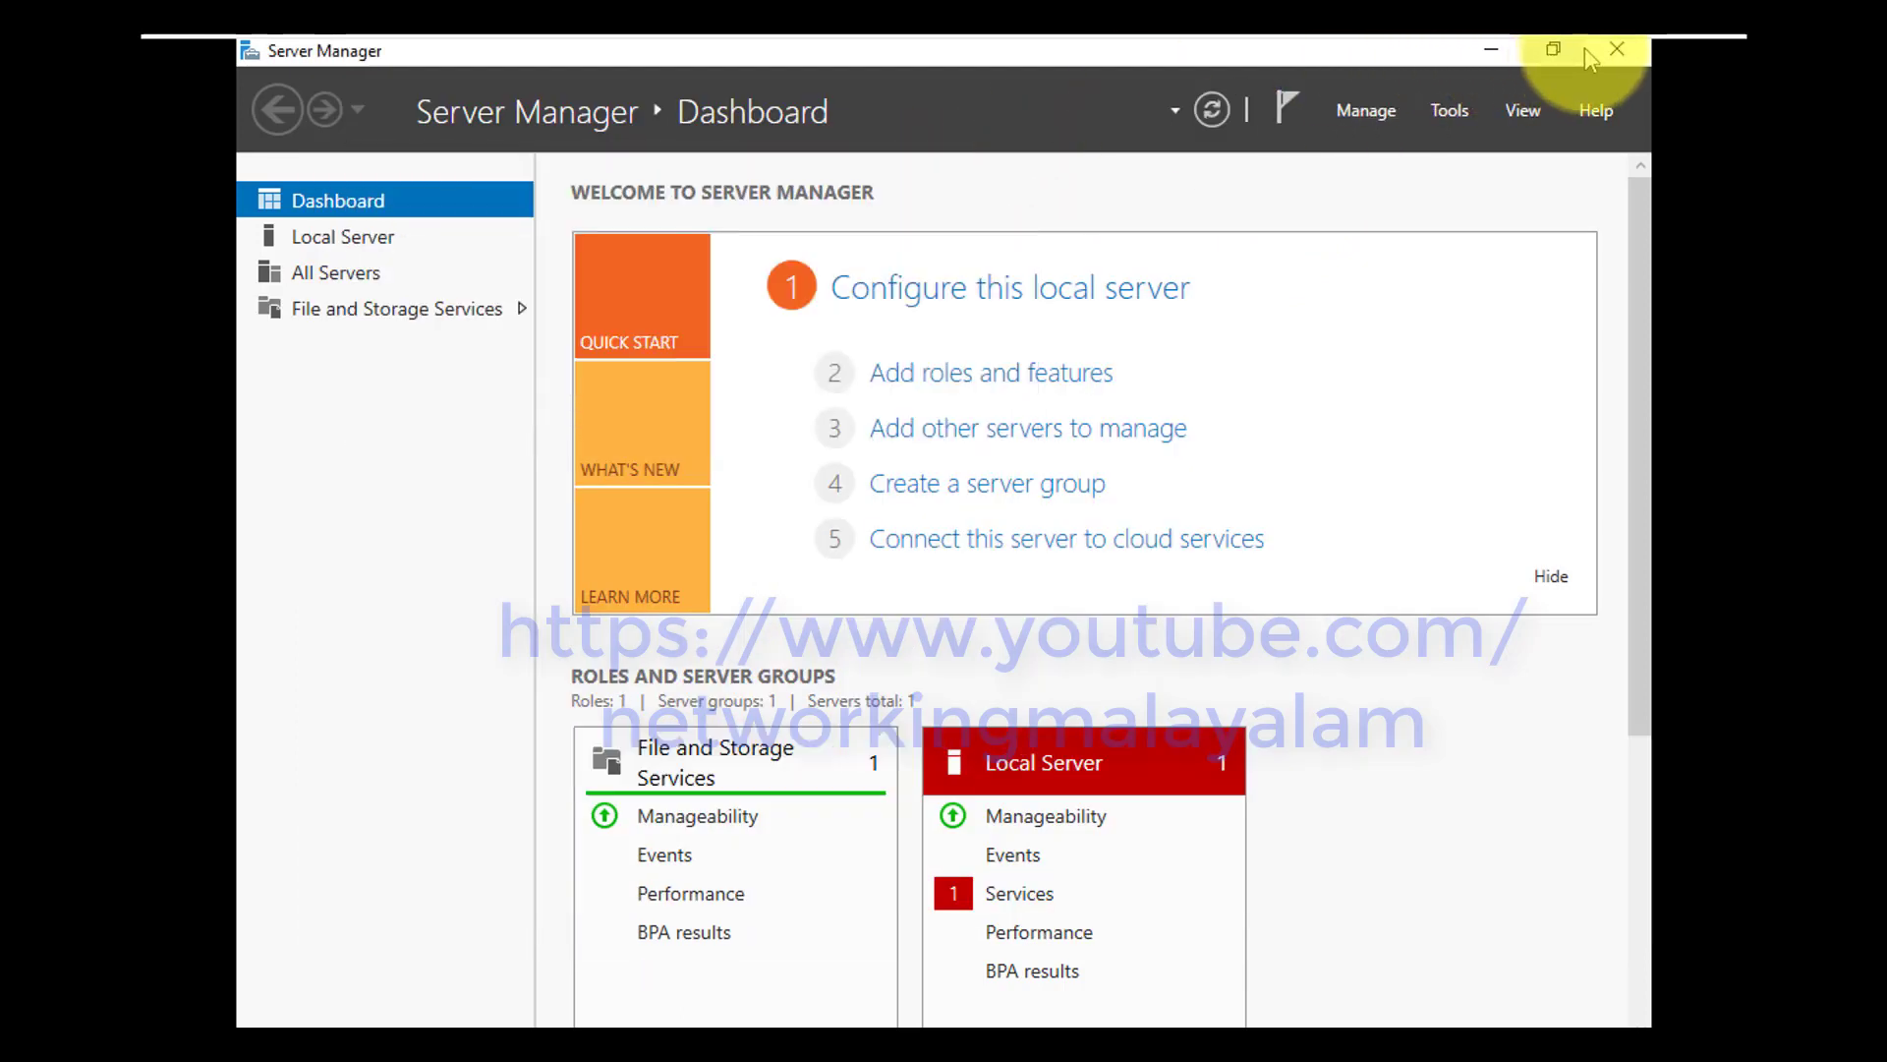
{"action": "left_click", "coordinate": [1615, 48]}
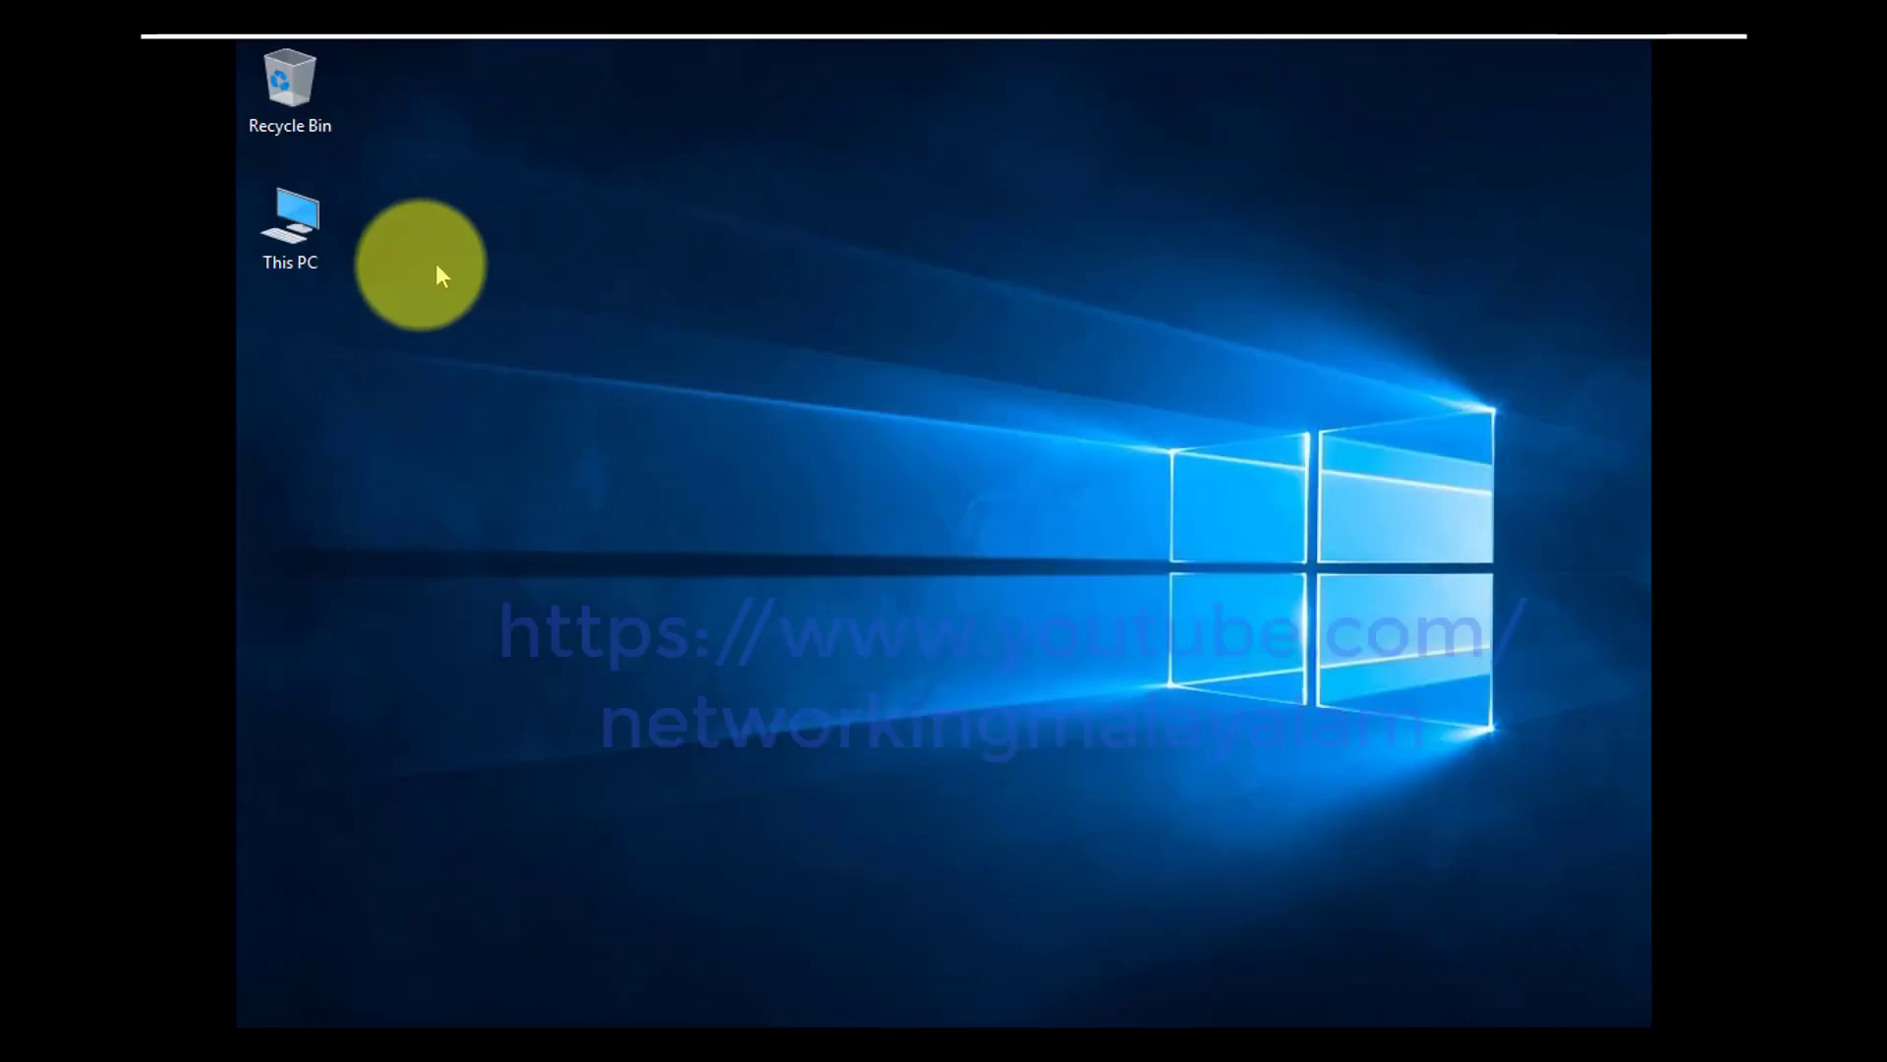
Open This PC's properties to review the system information, then close the window
{"action": "right_click", "coordinate": [283, 235]}
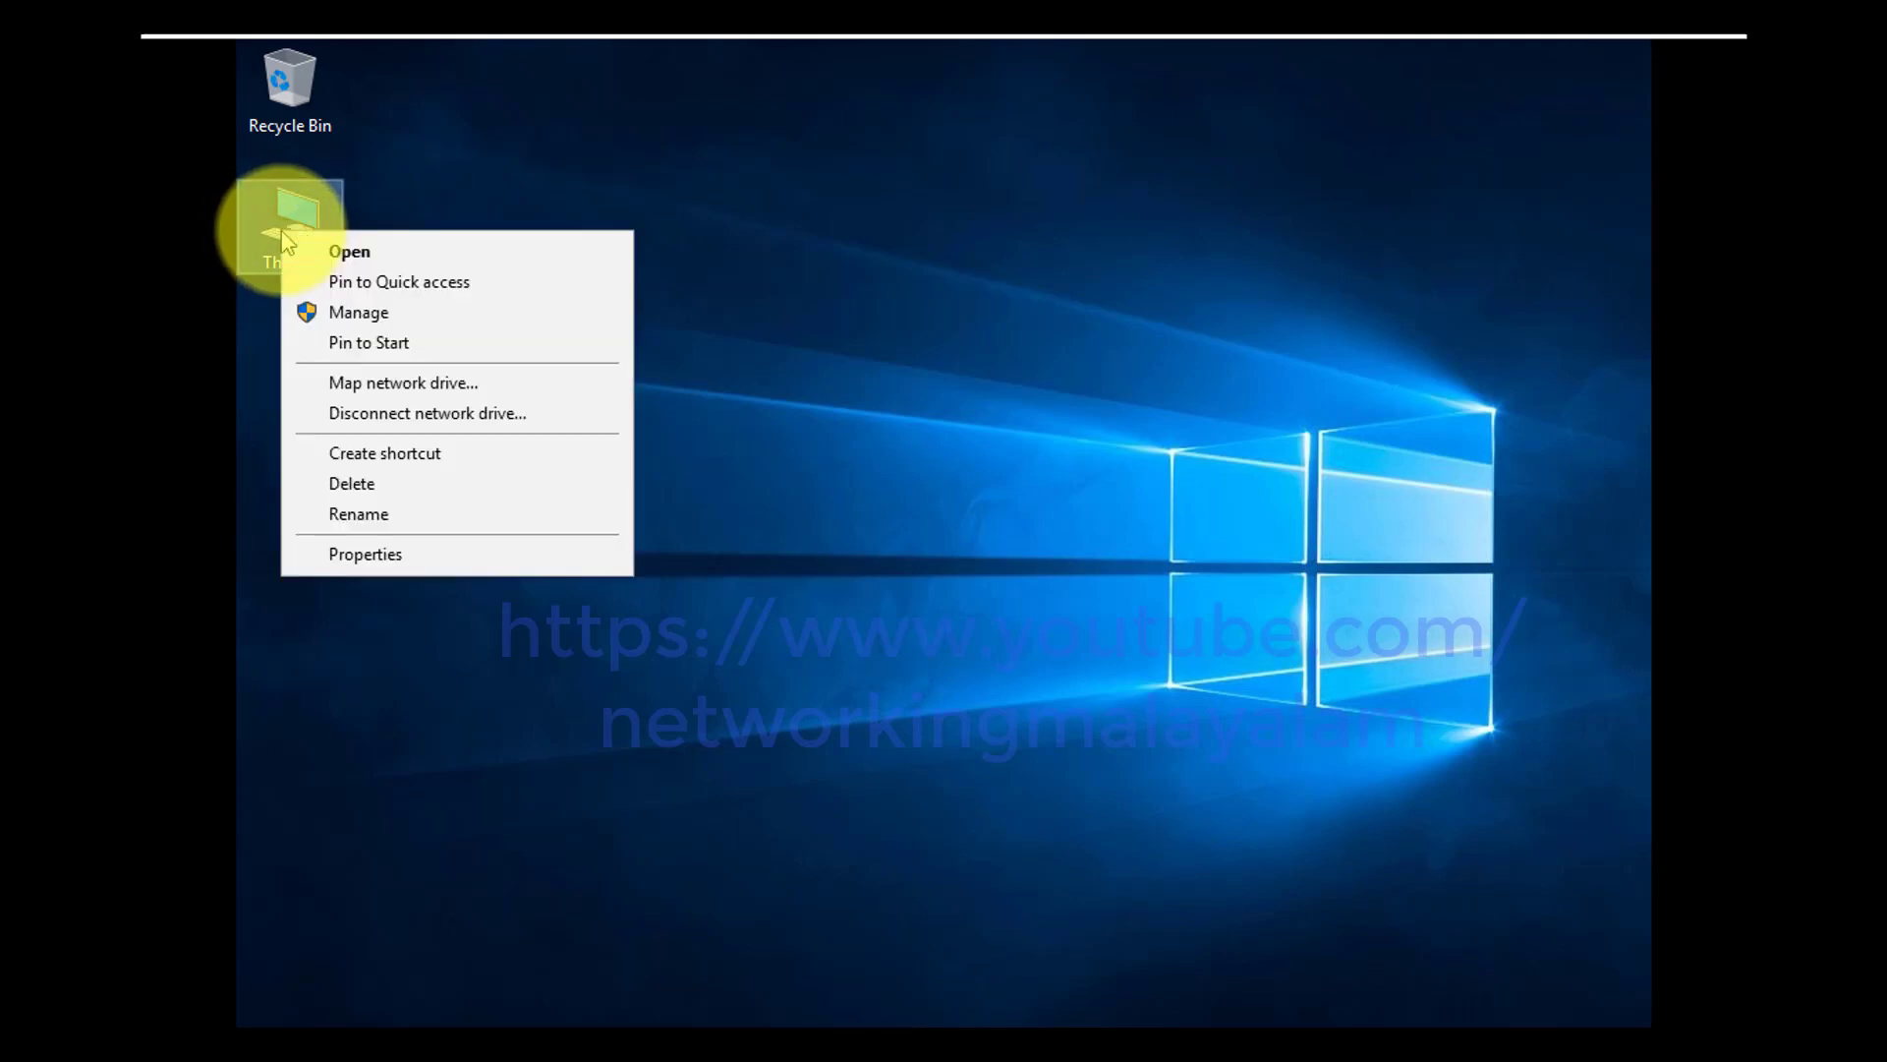
{"action": "left_click", "coordinate": [391, 554]}
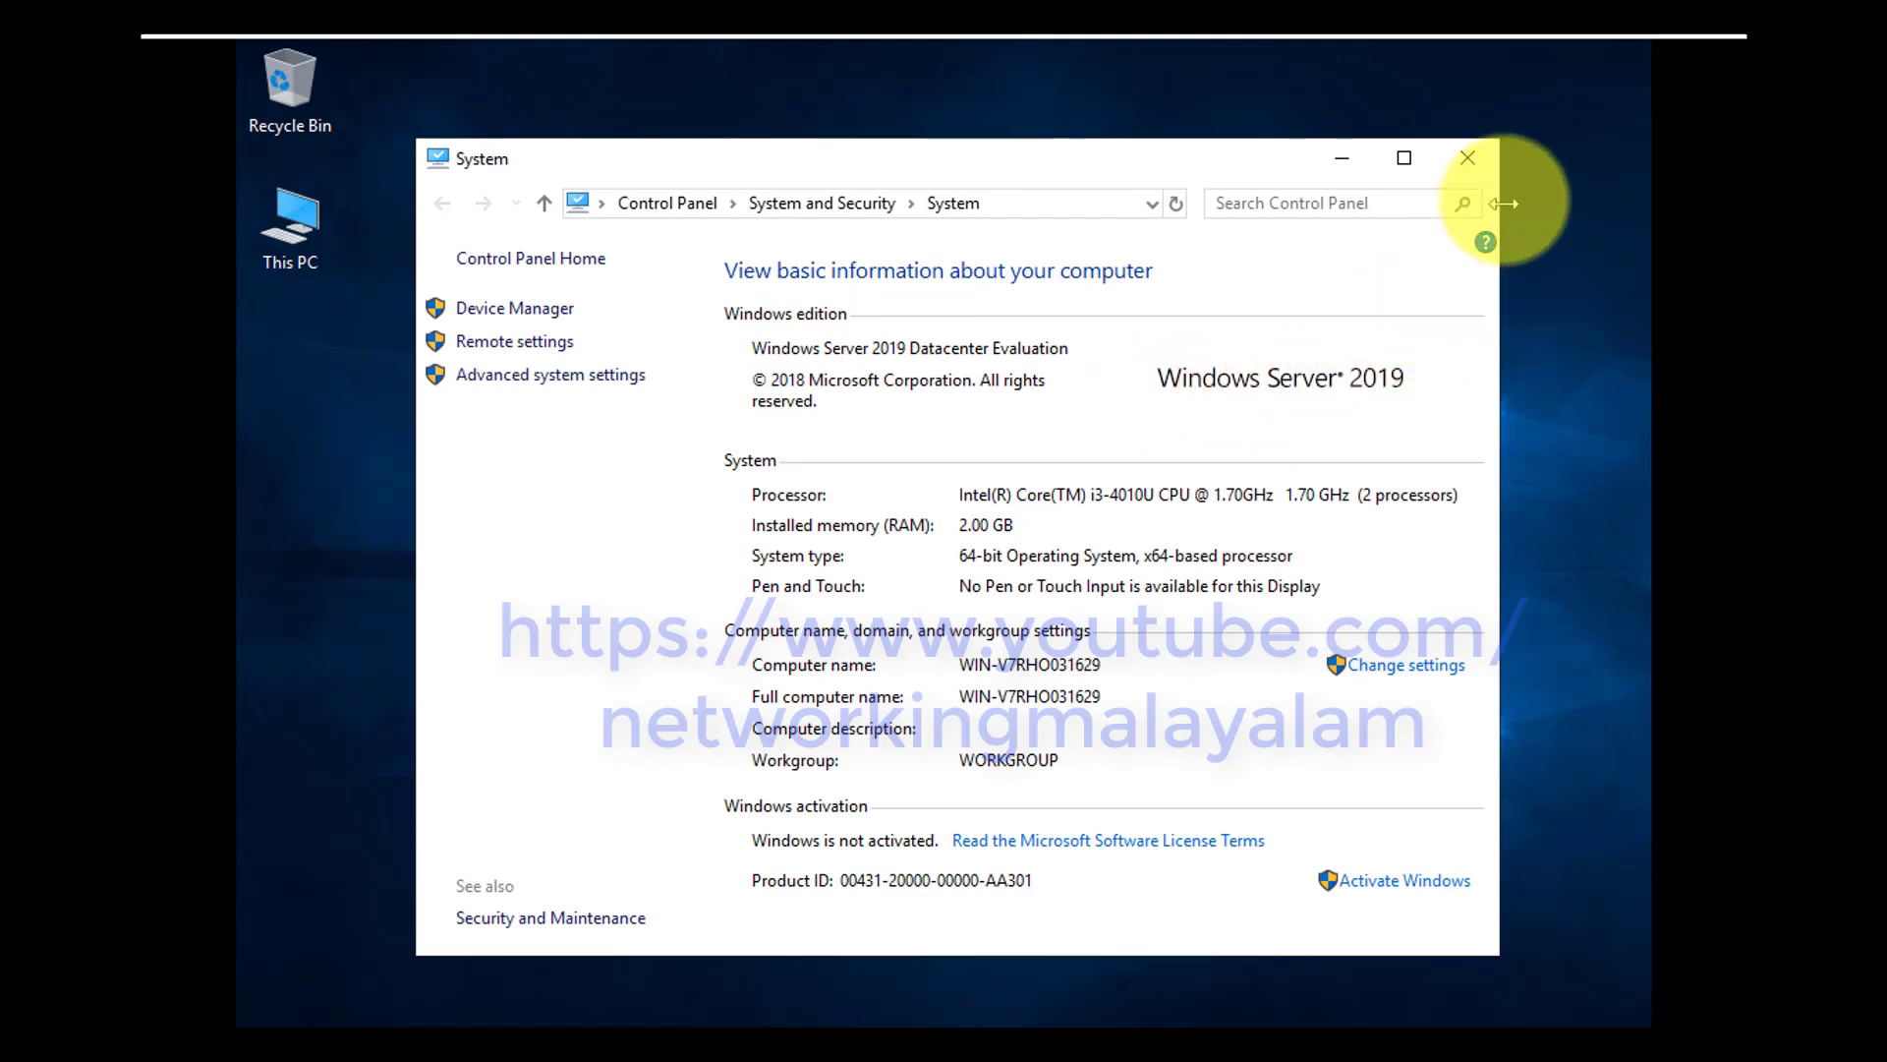
{"action": "left_click", "coordinate": [1468, 157]}
{"action": "left_click", "coordinate": [540, 268]}
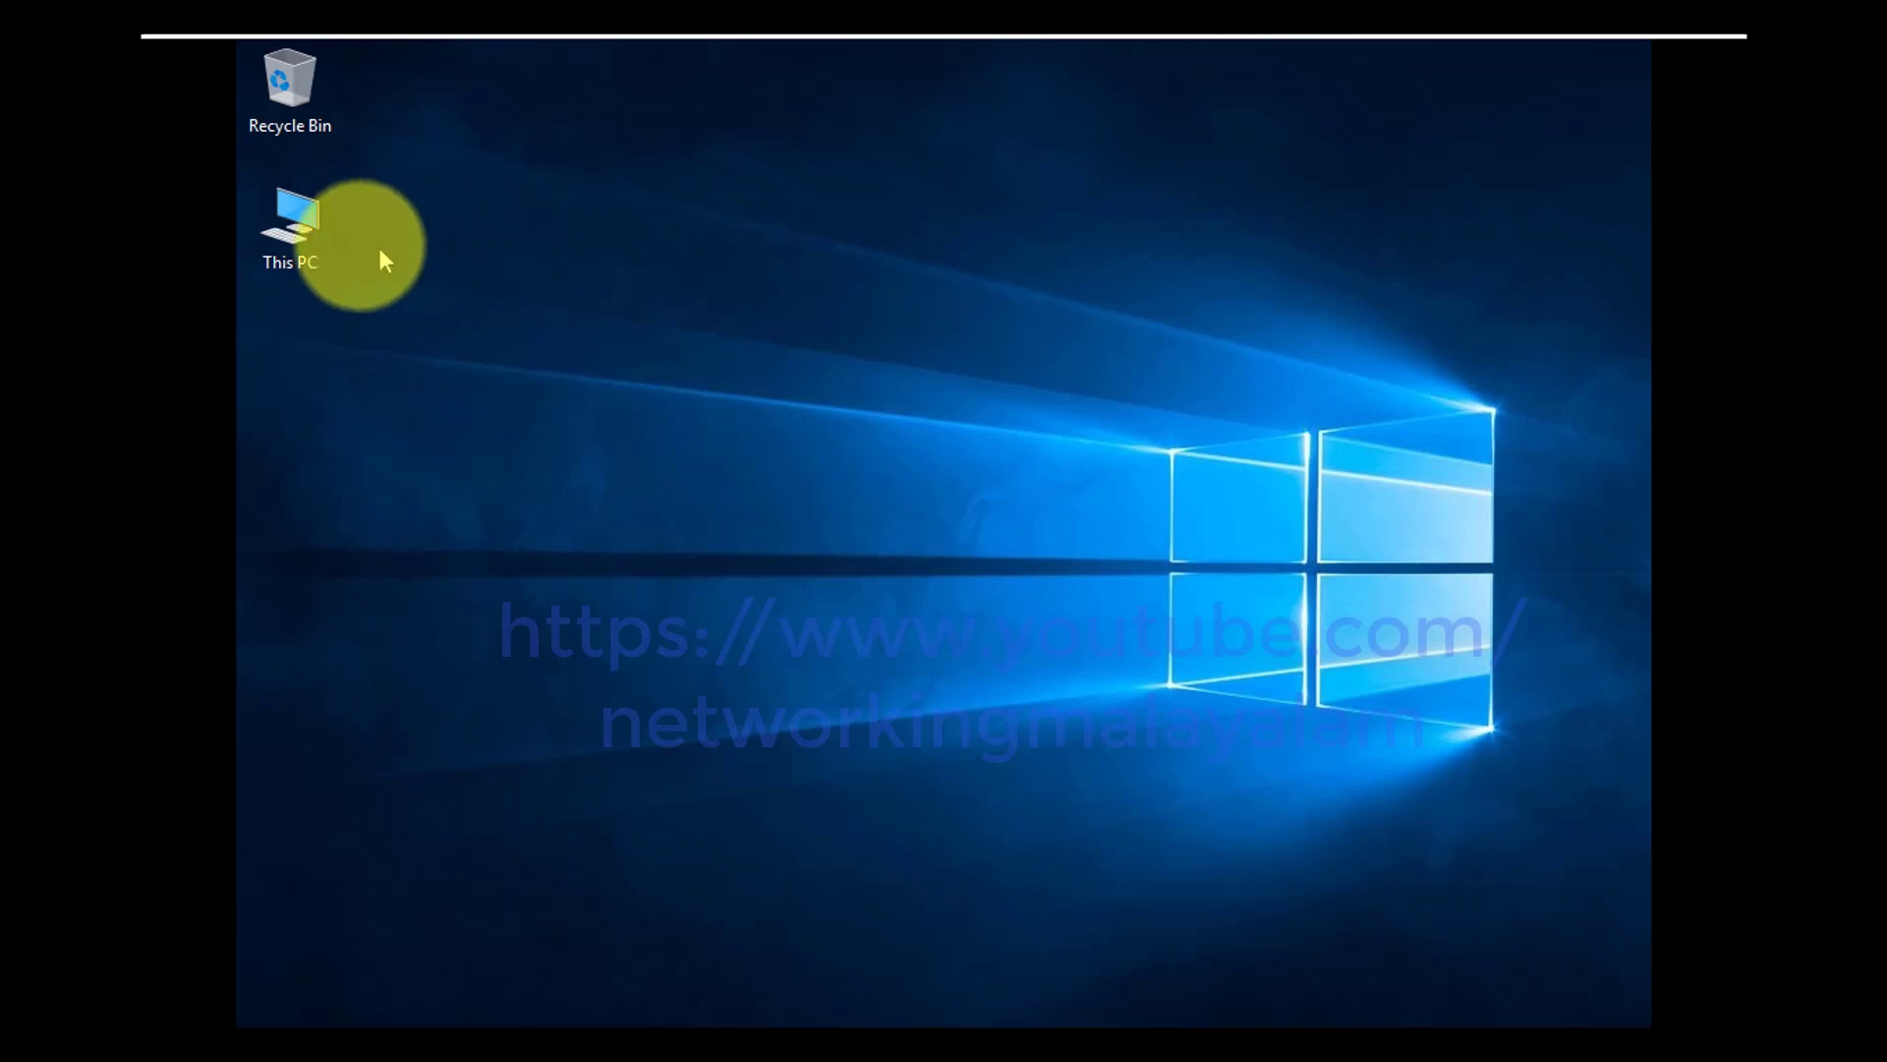
Open This PC and eject the DVD drive
{"action": "double_click", "coordinate": [315, 244]}
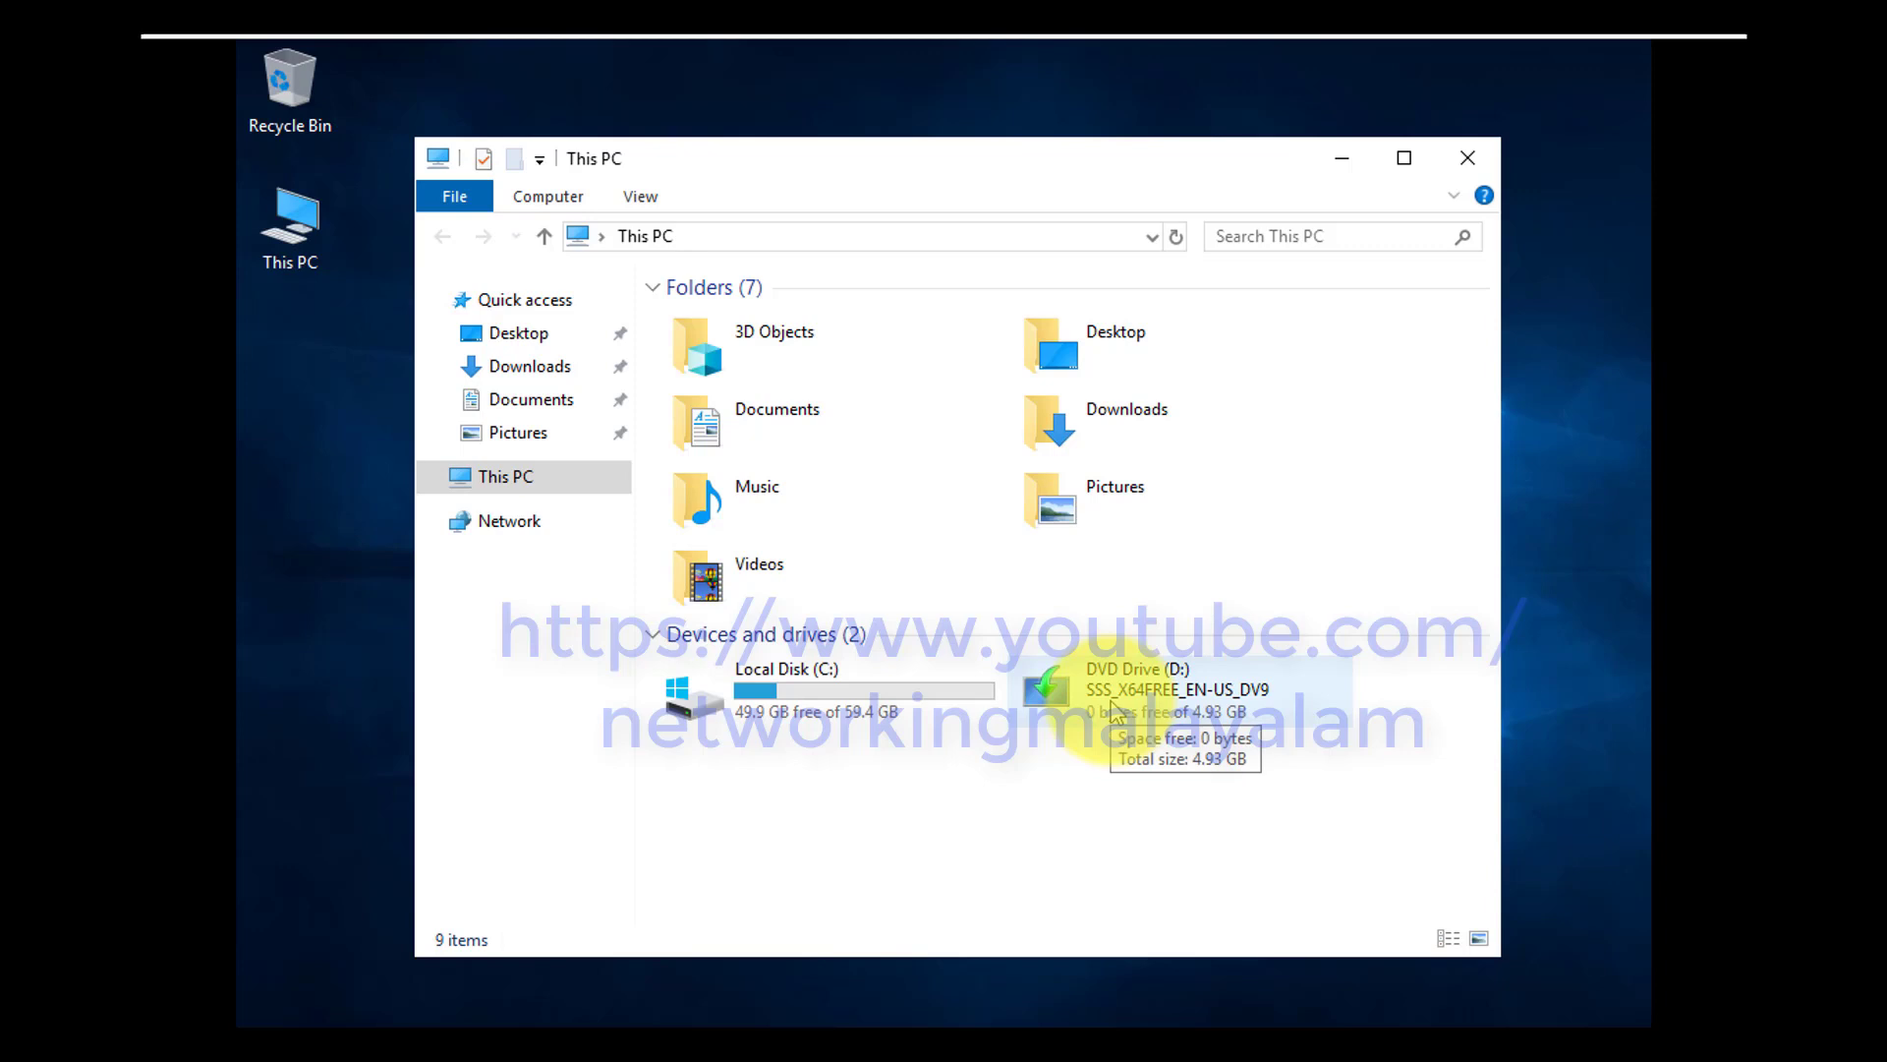
{"action": "right_click", "coordinate": [1117, 713]}
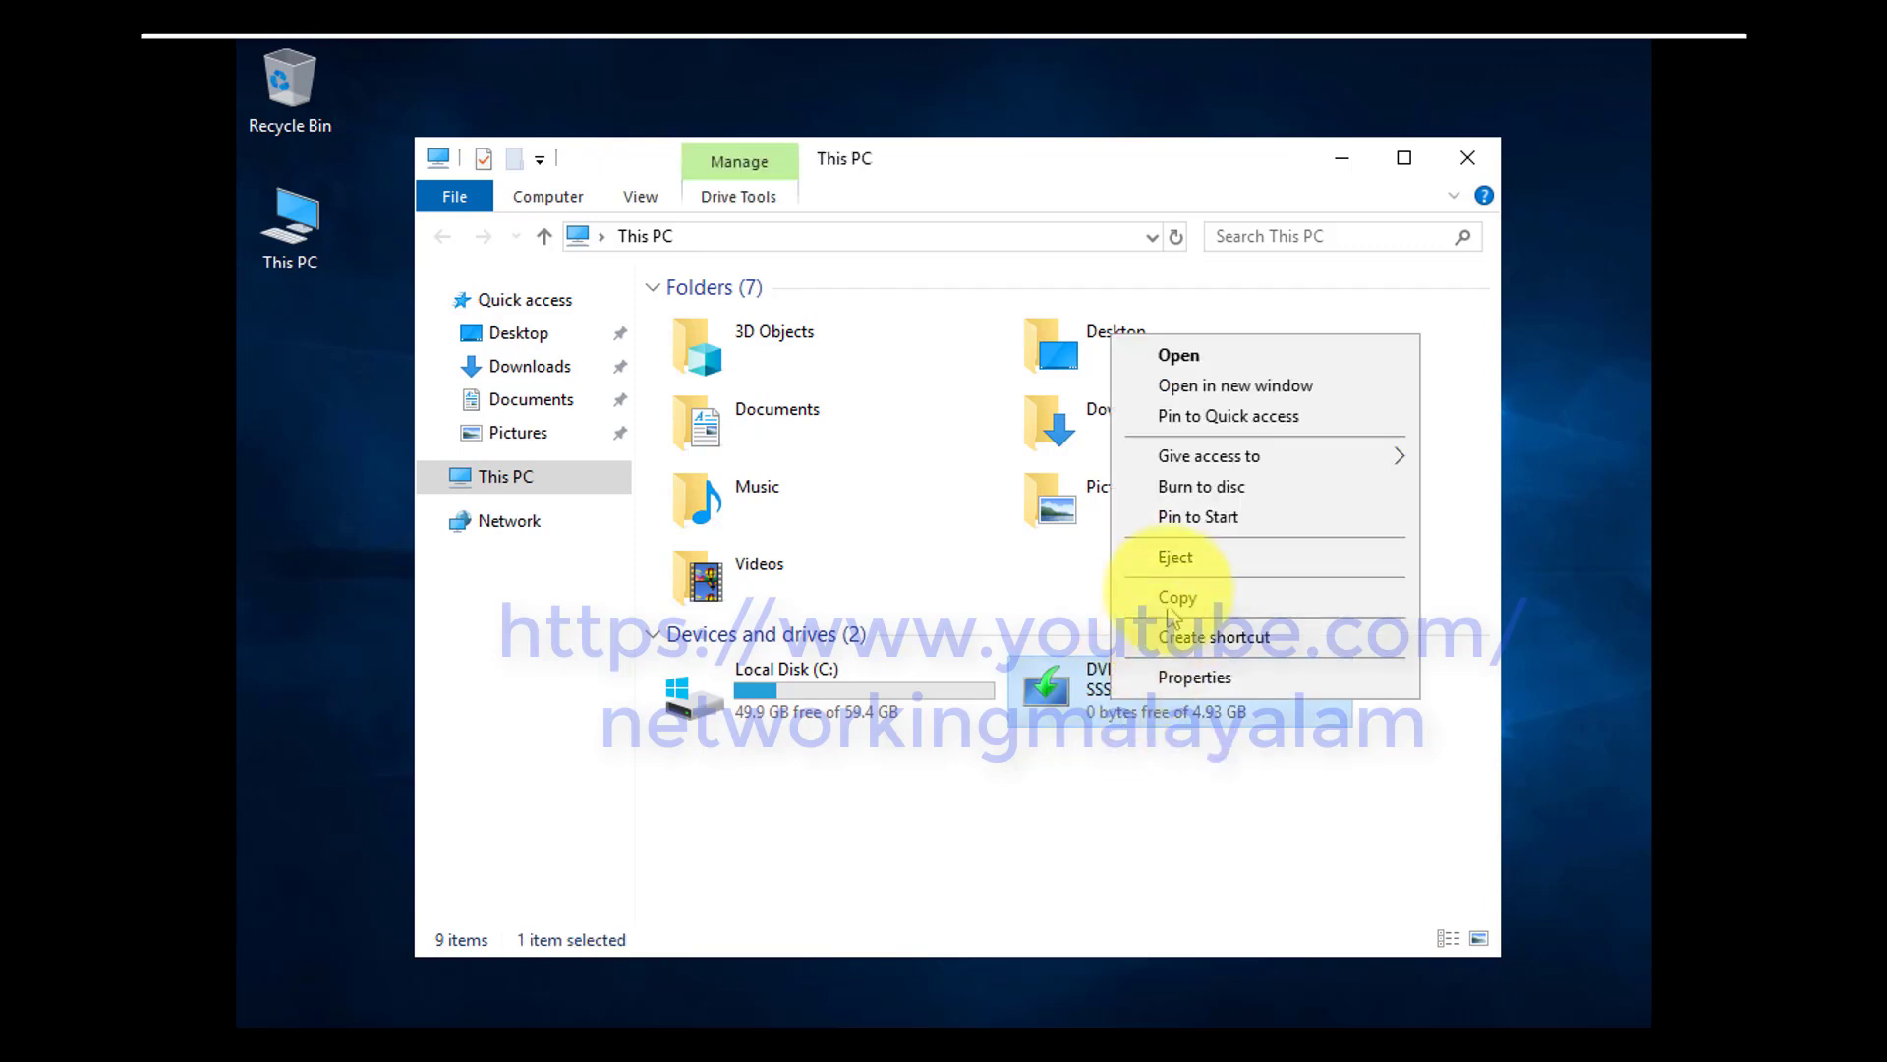
{"action": "left_click", "coordinate": [1177, 573]}
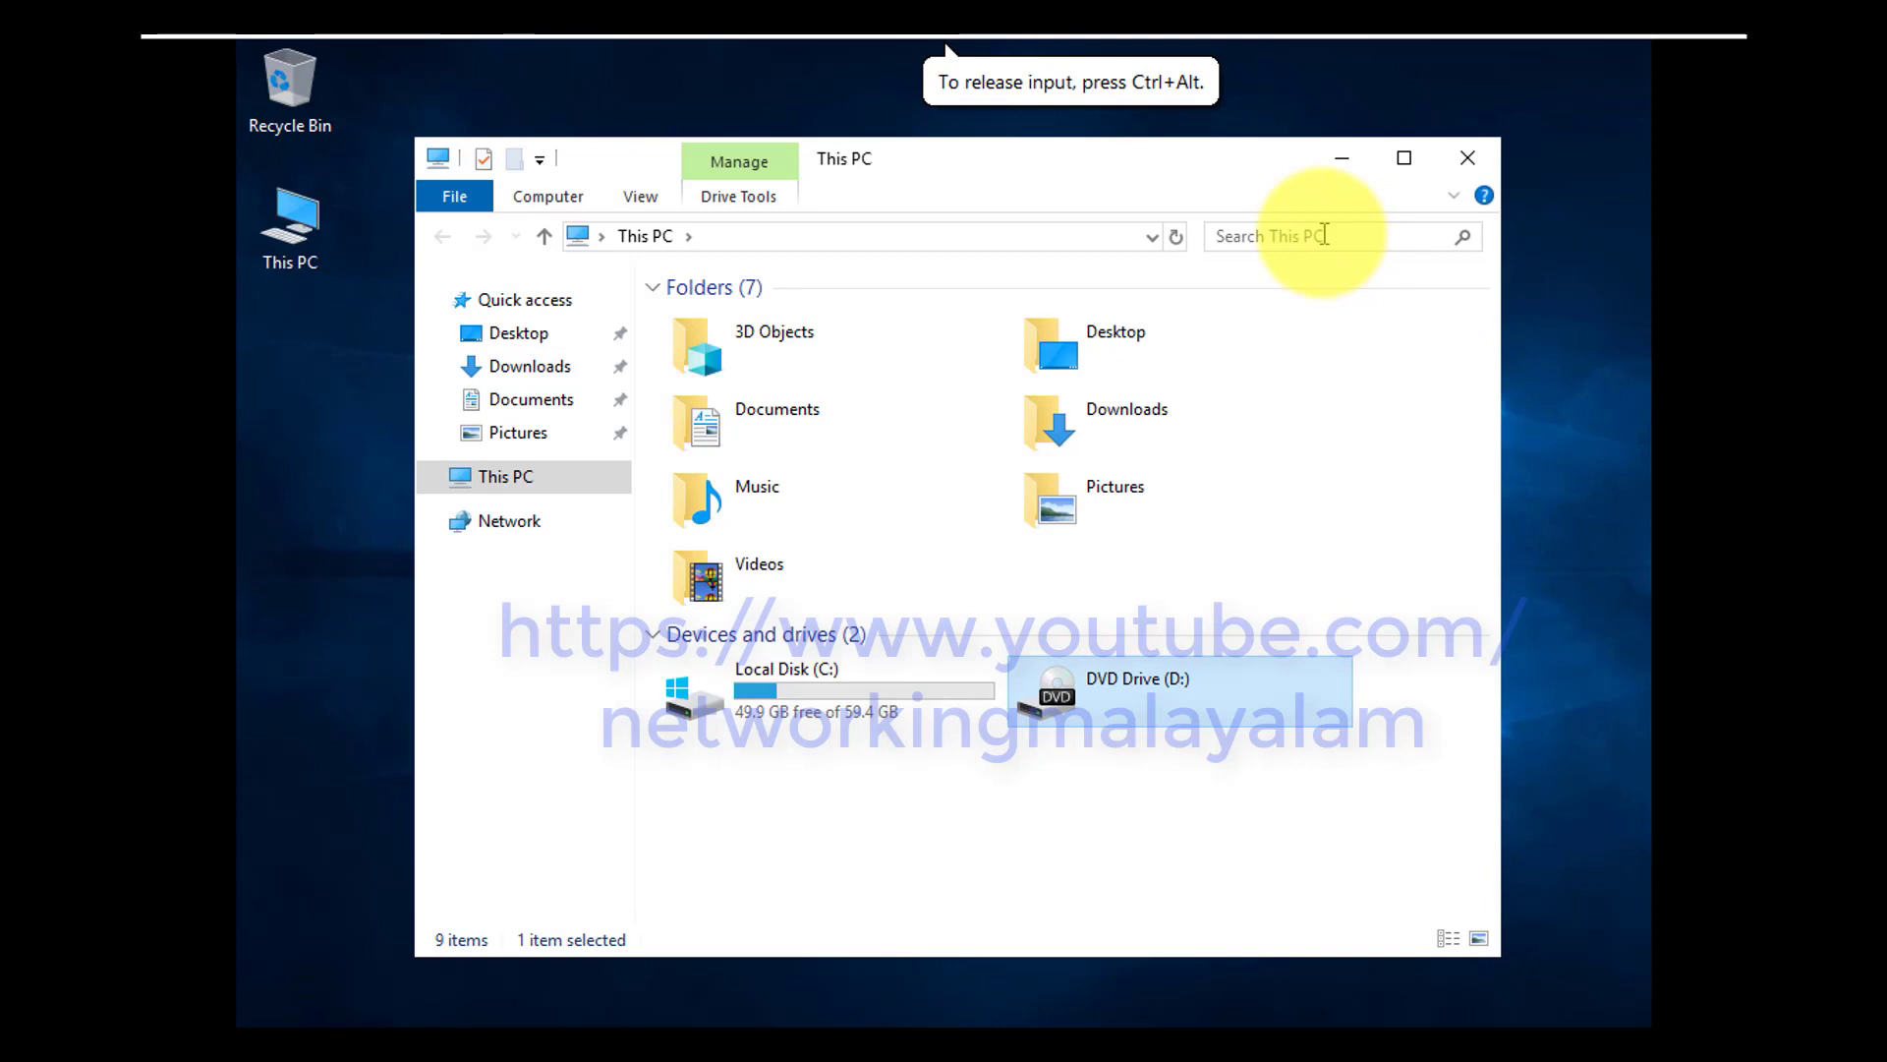
Pin the VM toolbar and connect the VMware Tools installer CD to the virtual machine
{"action": "mouse_move", "coordinate": [190, 63]}
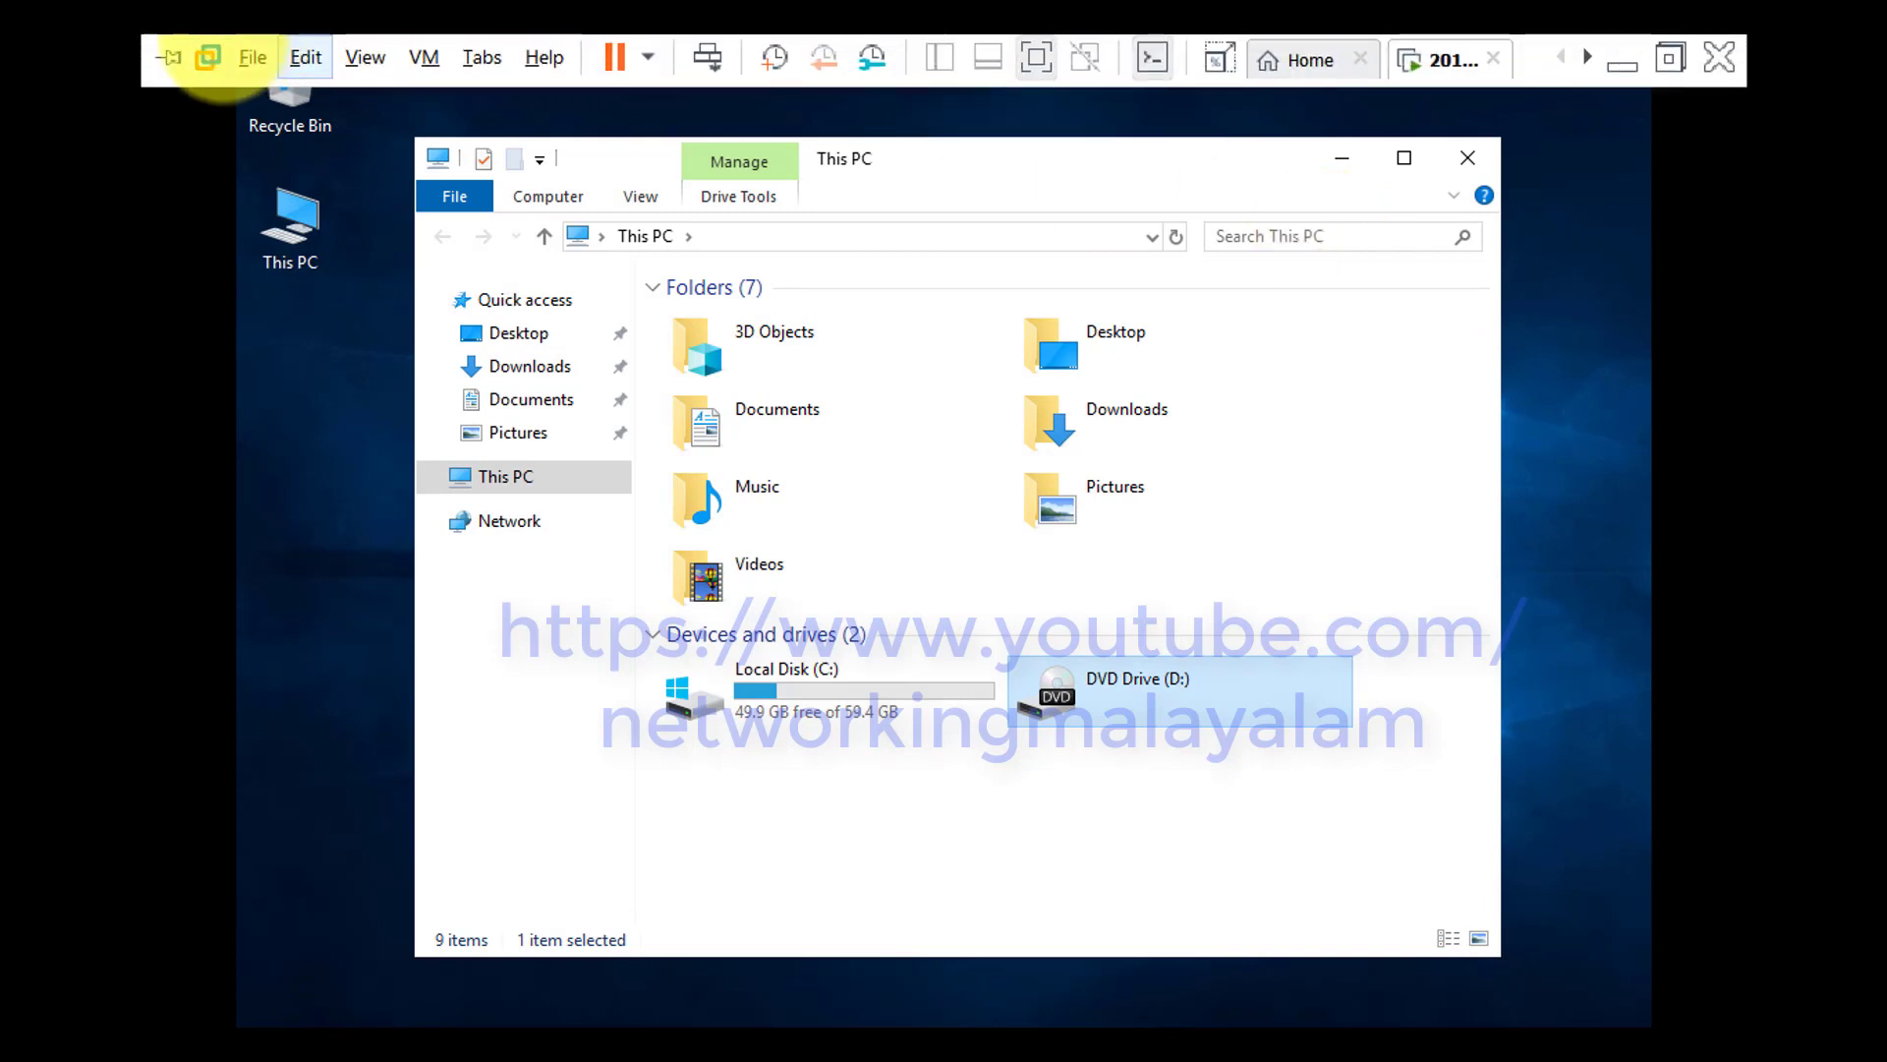
{"action": "left_click", "coordinate": [169, 57]}
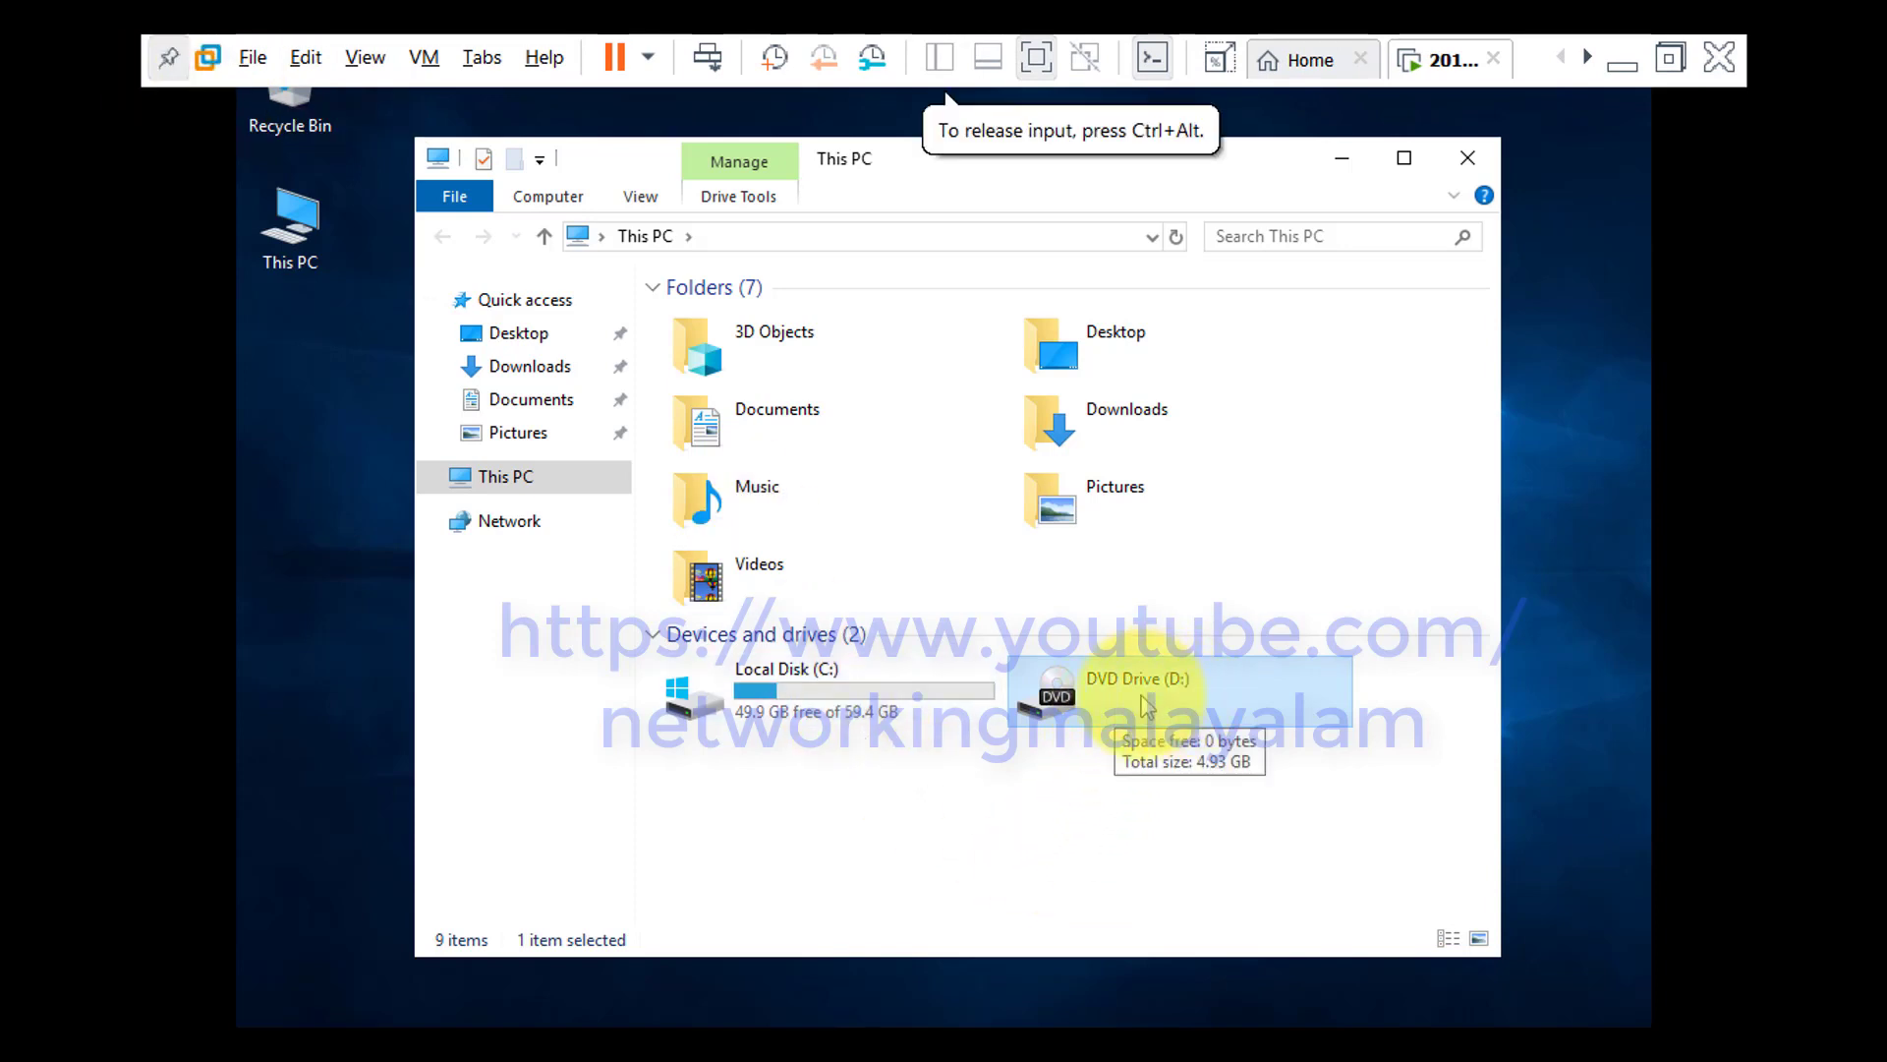
{"action": "left_click", "coordinate": [423, 59]}
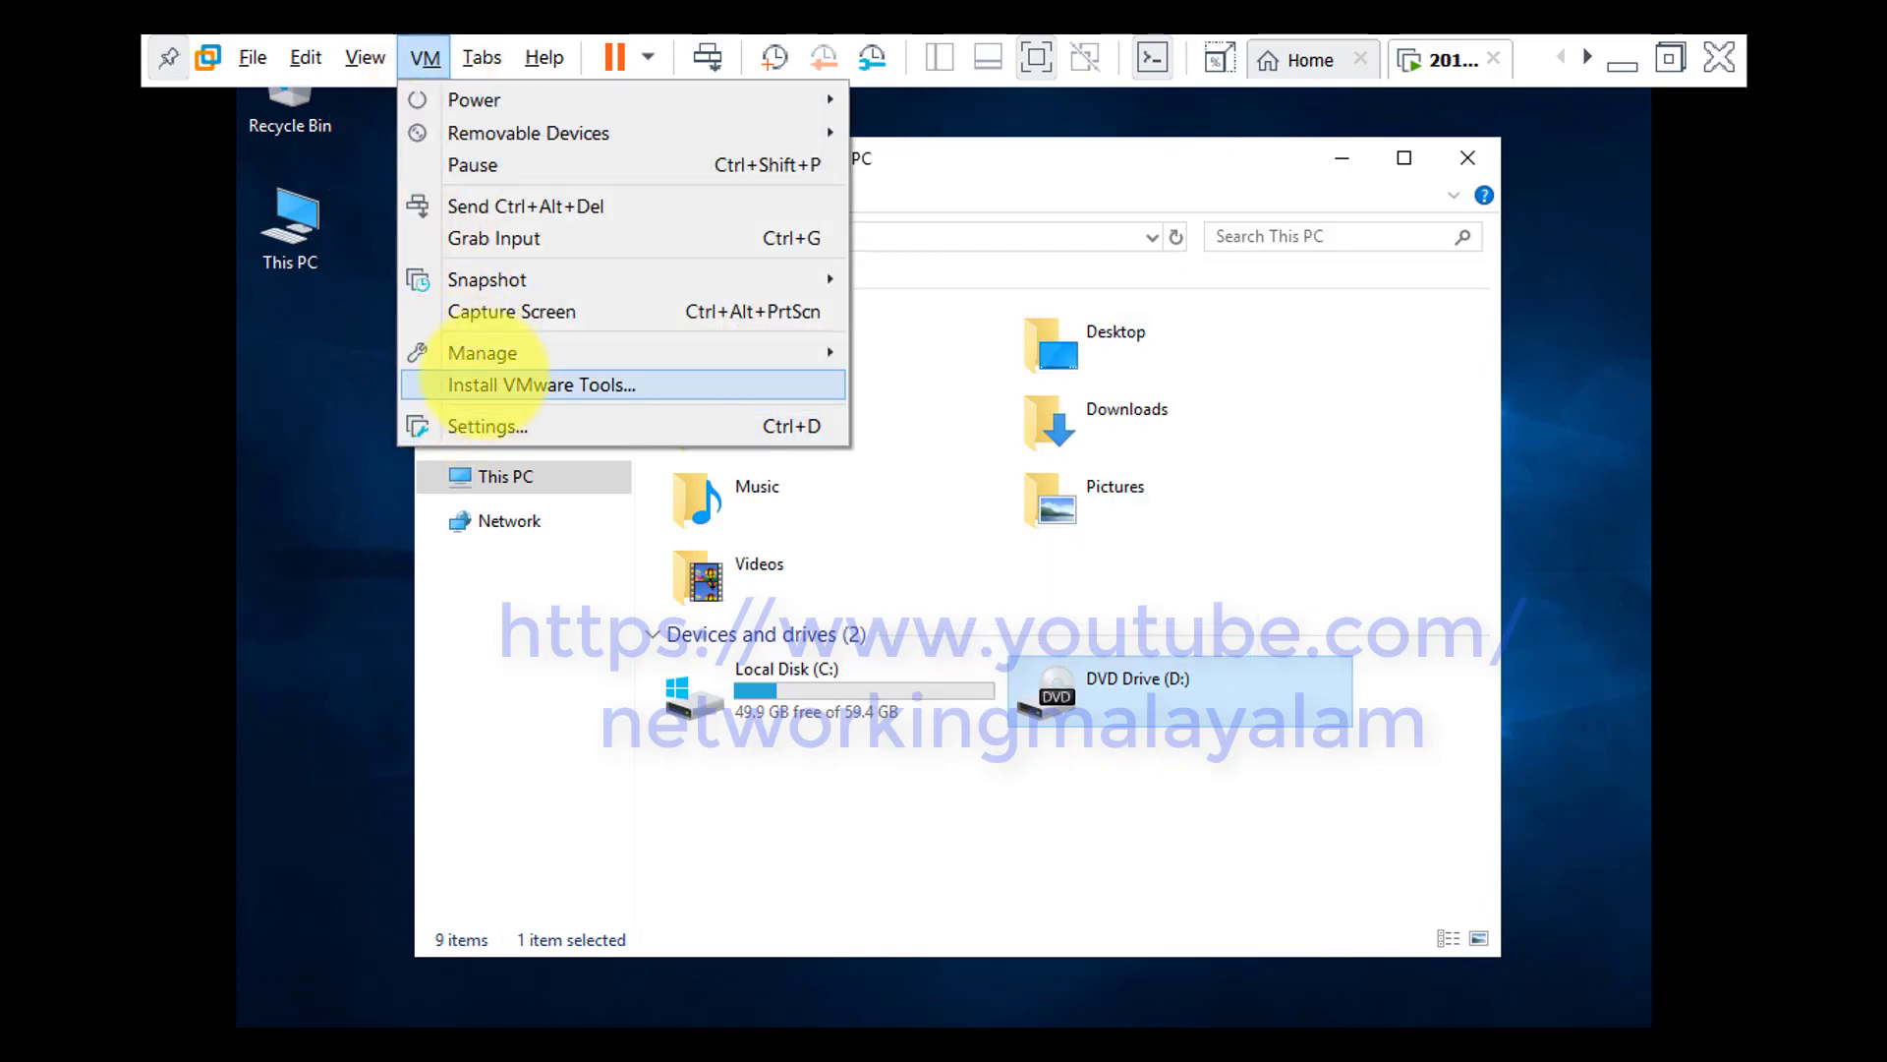
{"action": "left_click", "coordinate": [482, 385]}
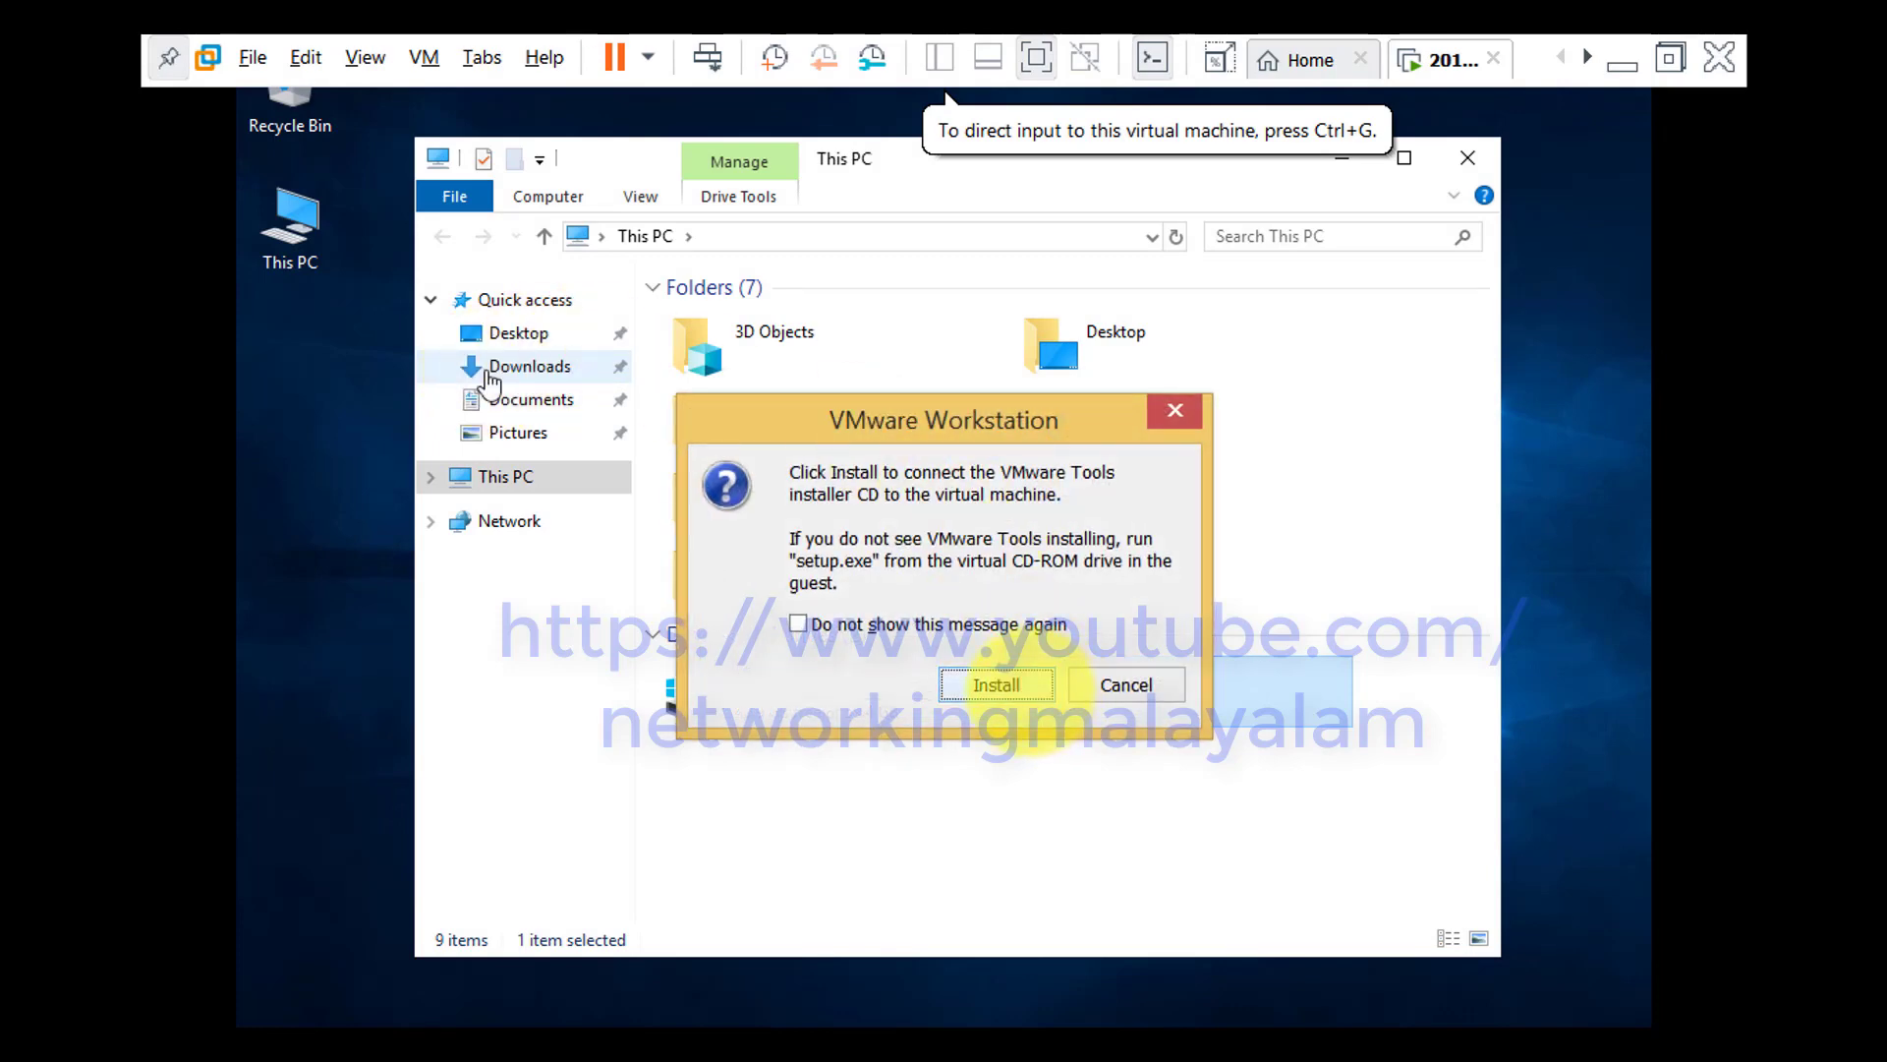
{"action": "left_click", "coordinate": [1018, 688]}
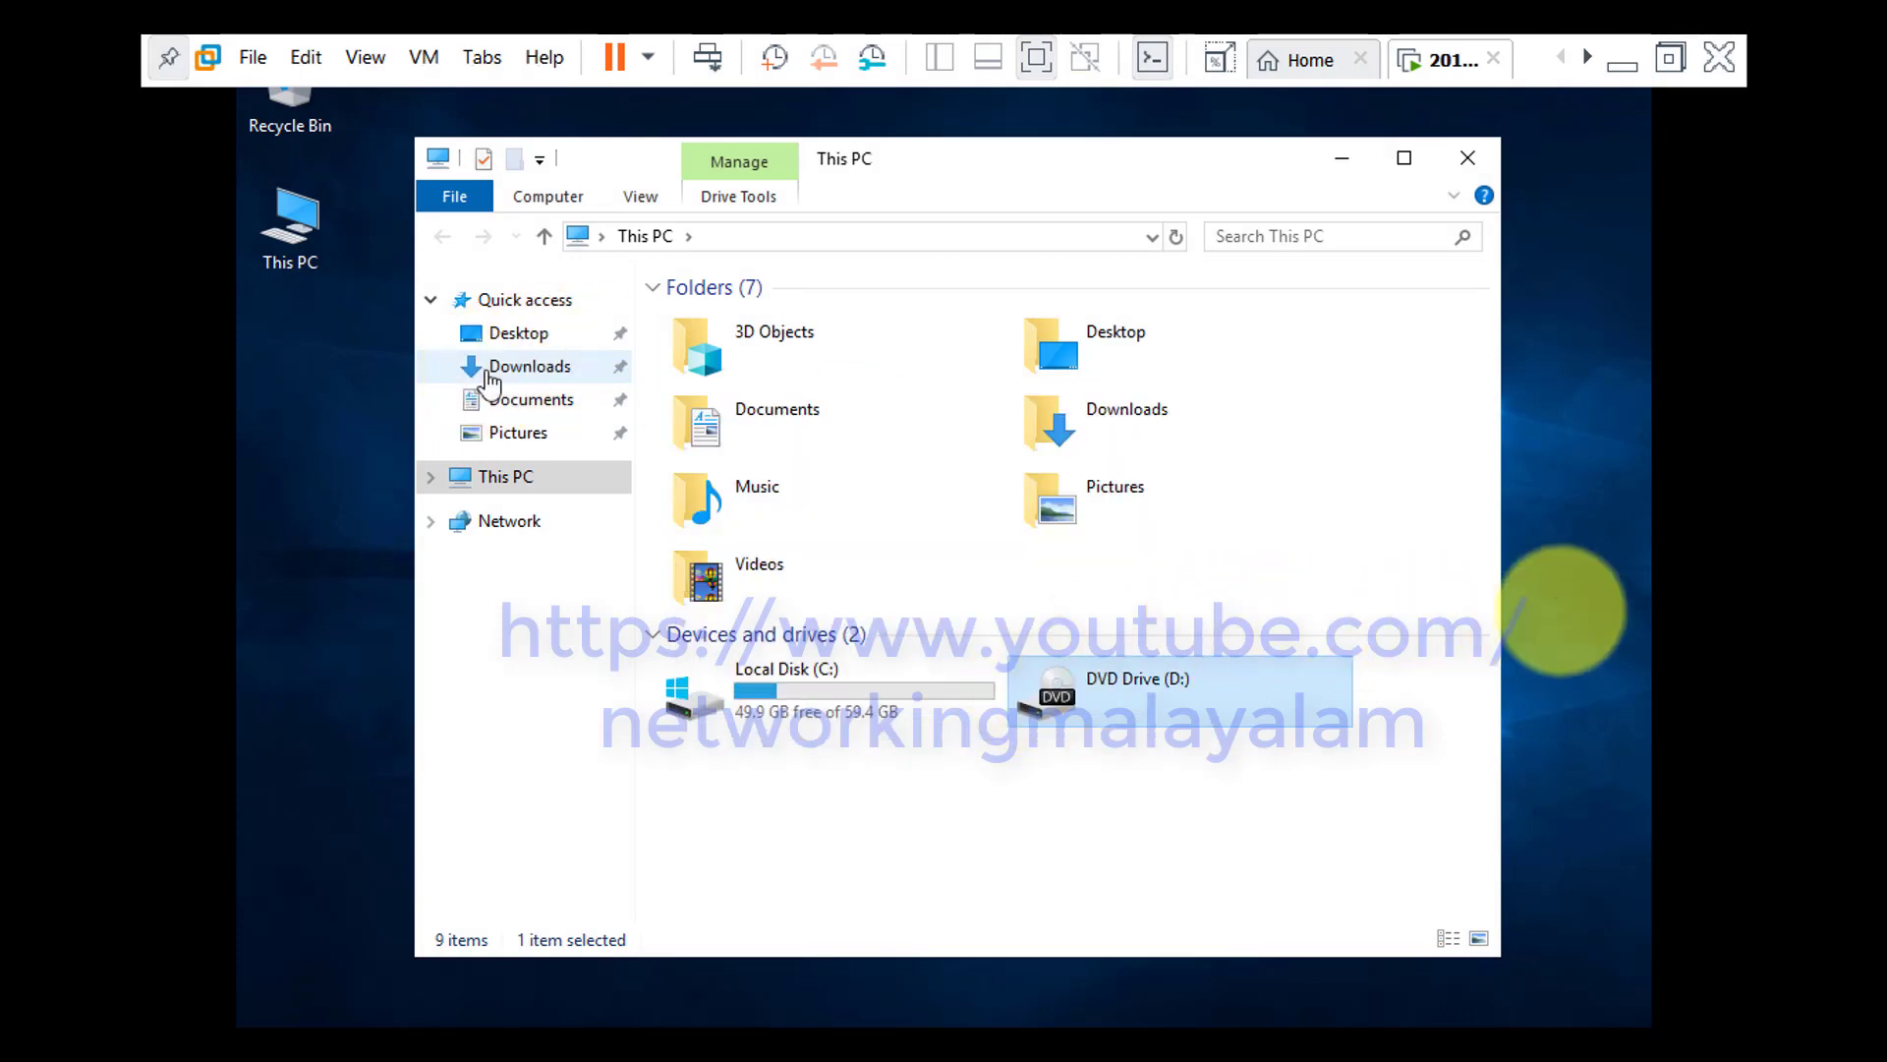
Run the VMware Tools installer from the DVD drive in This PC
{"action": "left_click", "coordinate": [1219, 786]}
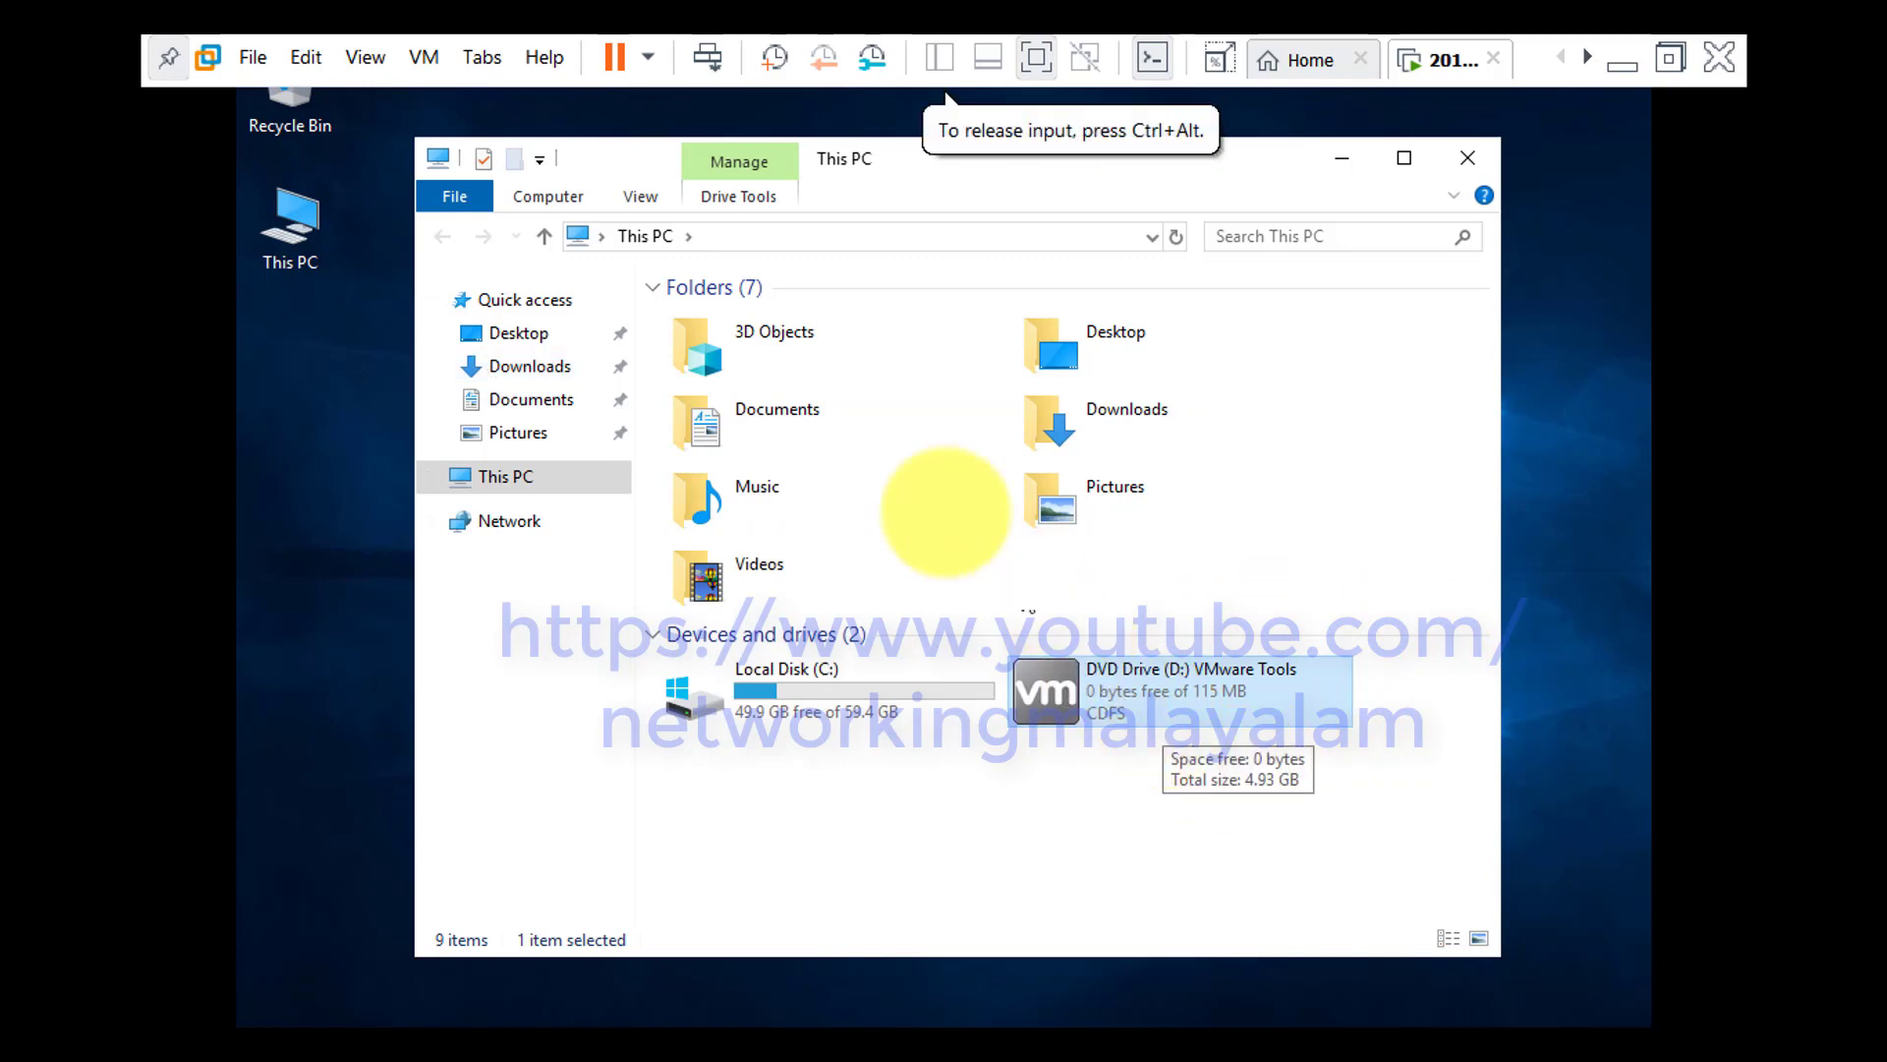
{"action": "mouse_move", "coordinate": [1131, 722]}
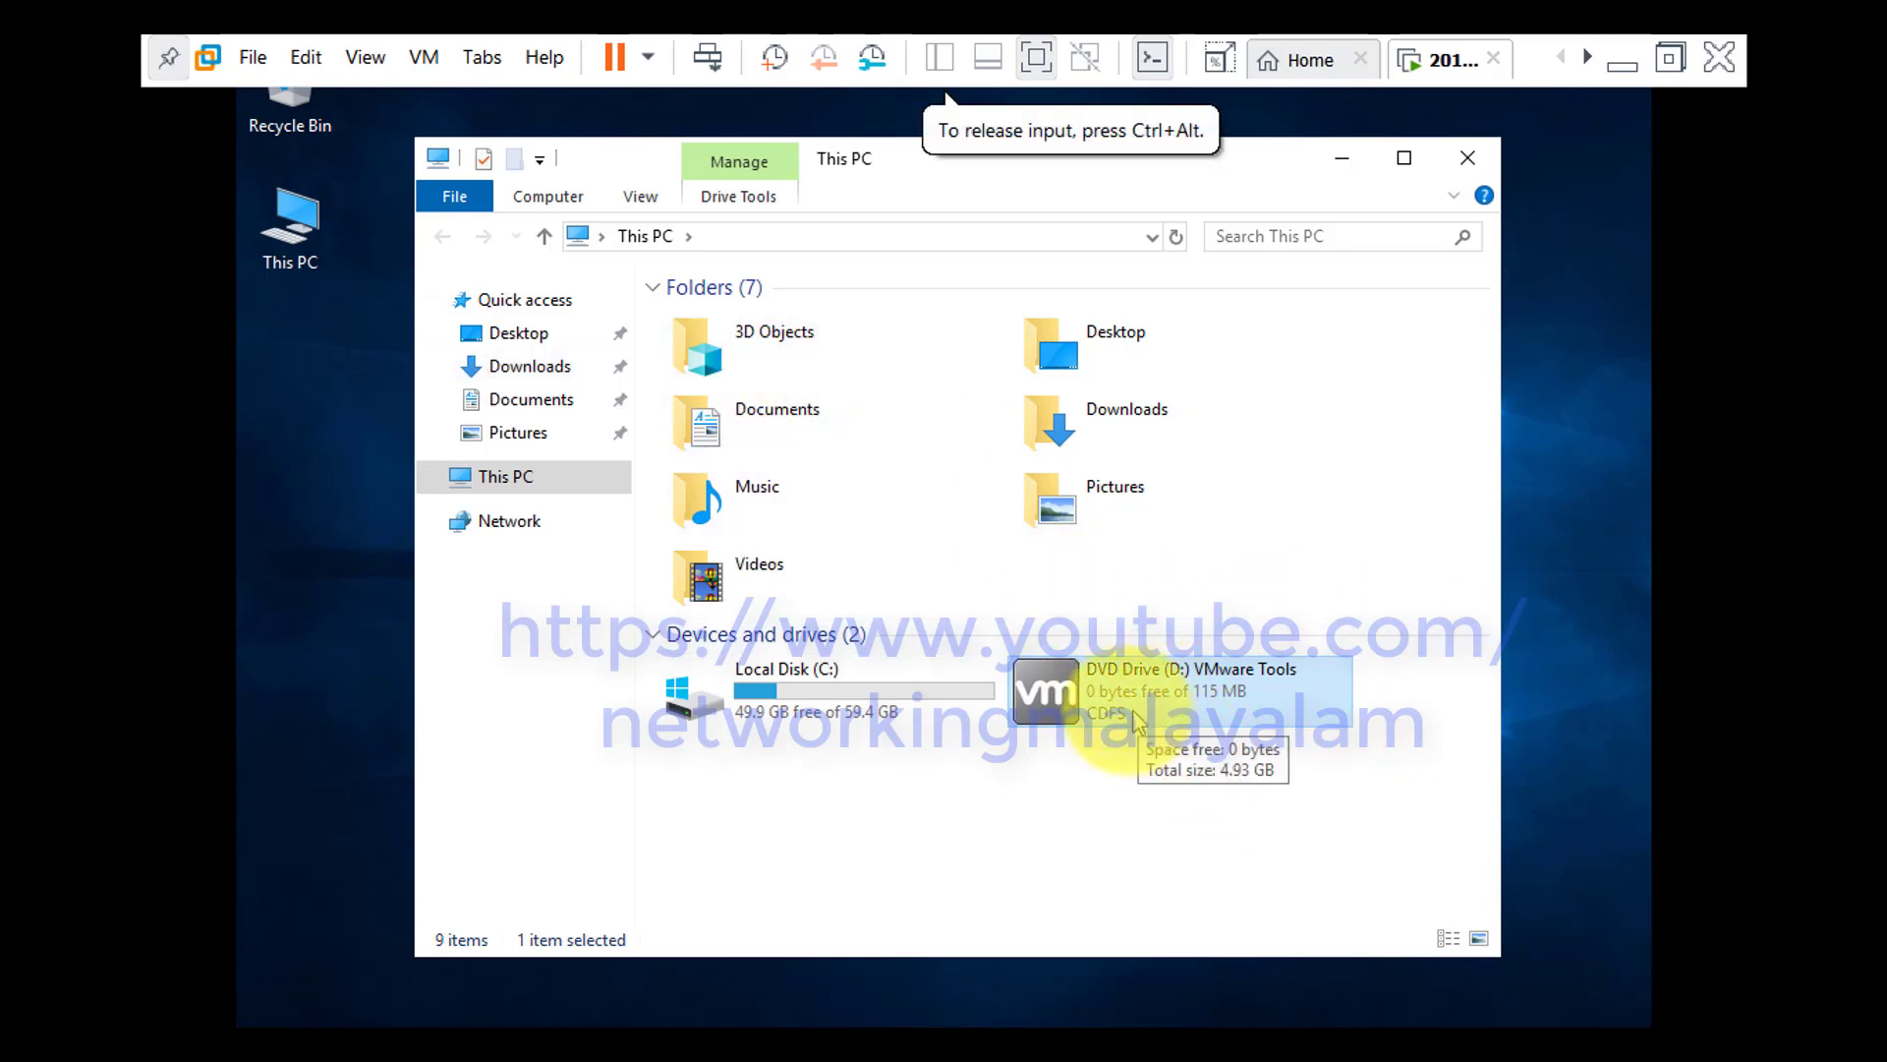
{"action": "right_click", "coordinate": [1120, 683]}
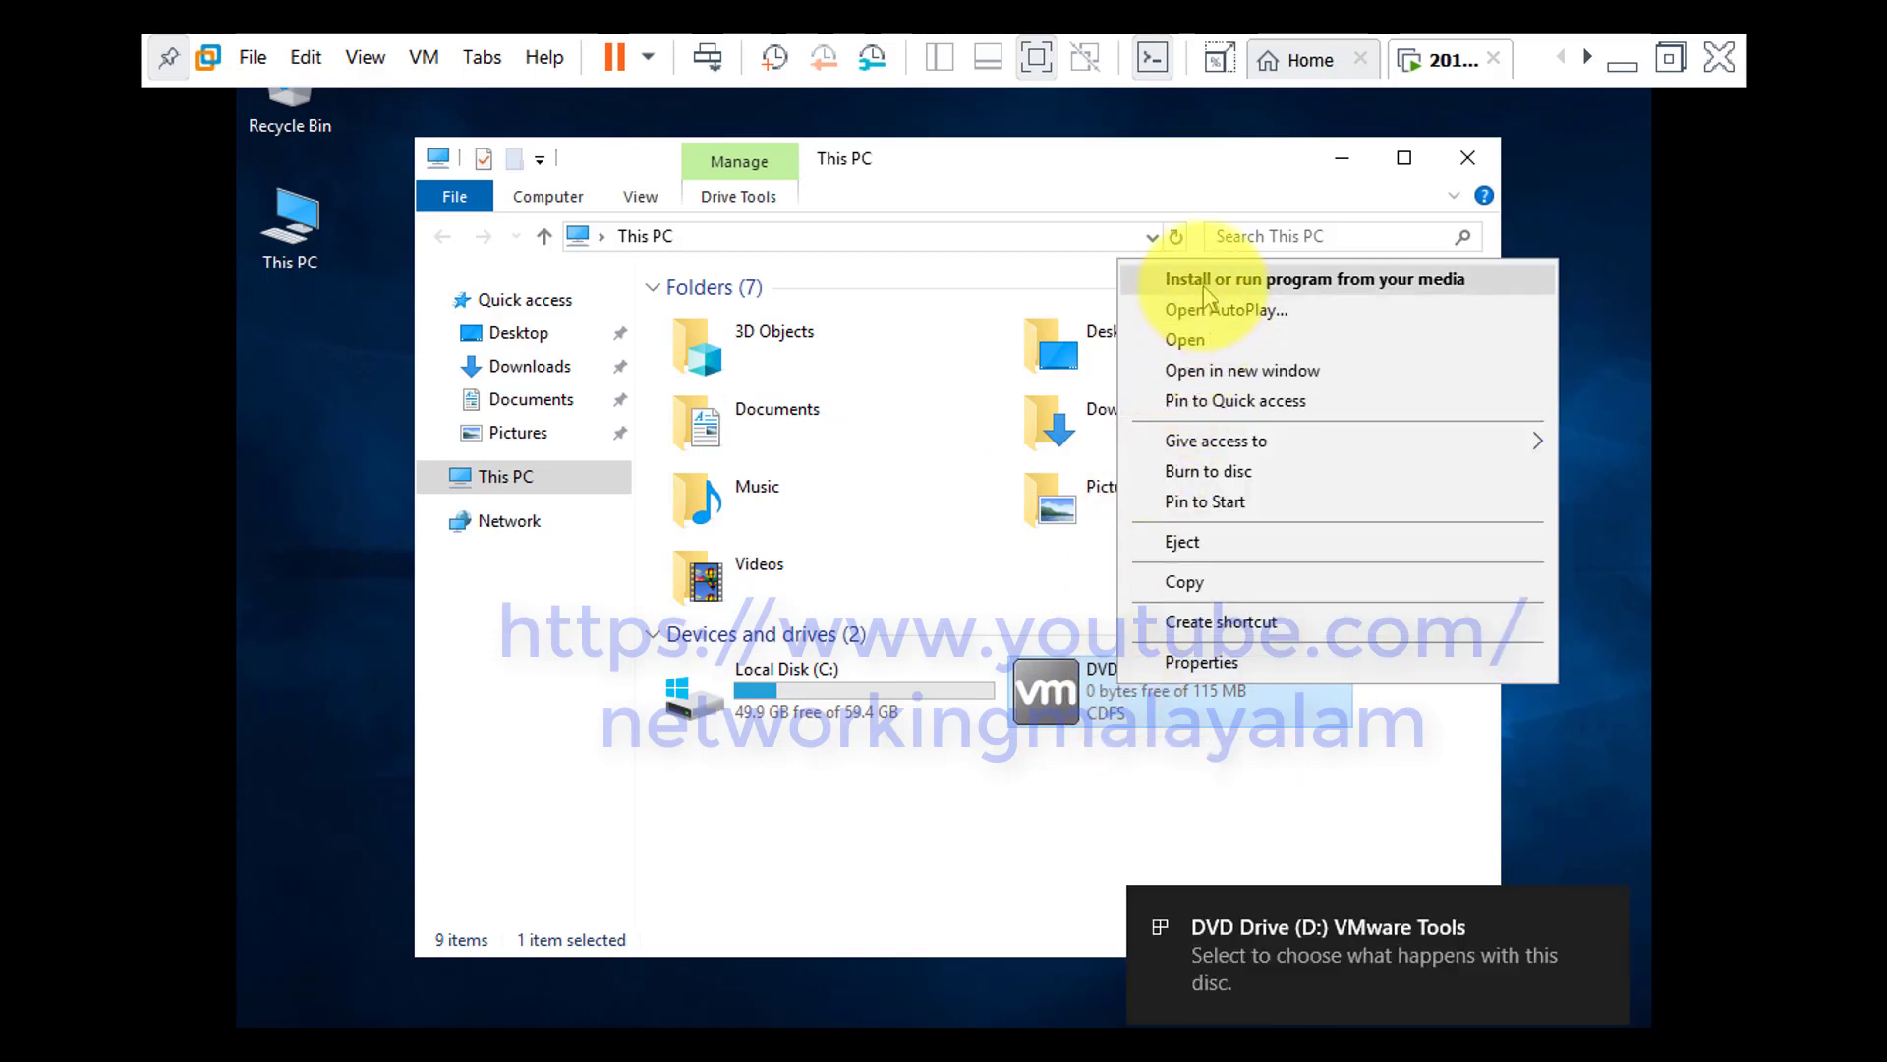
{"action": "left_click", "coordinate": [1207, 281]}
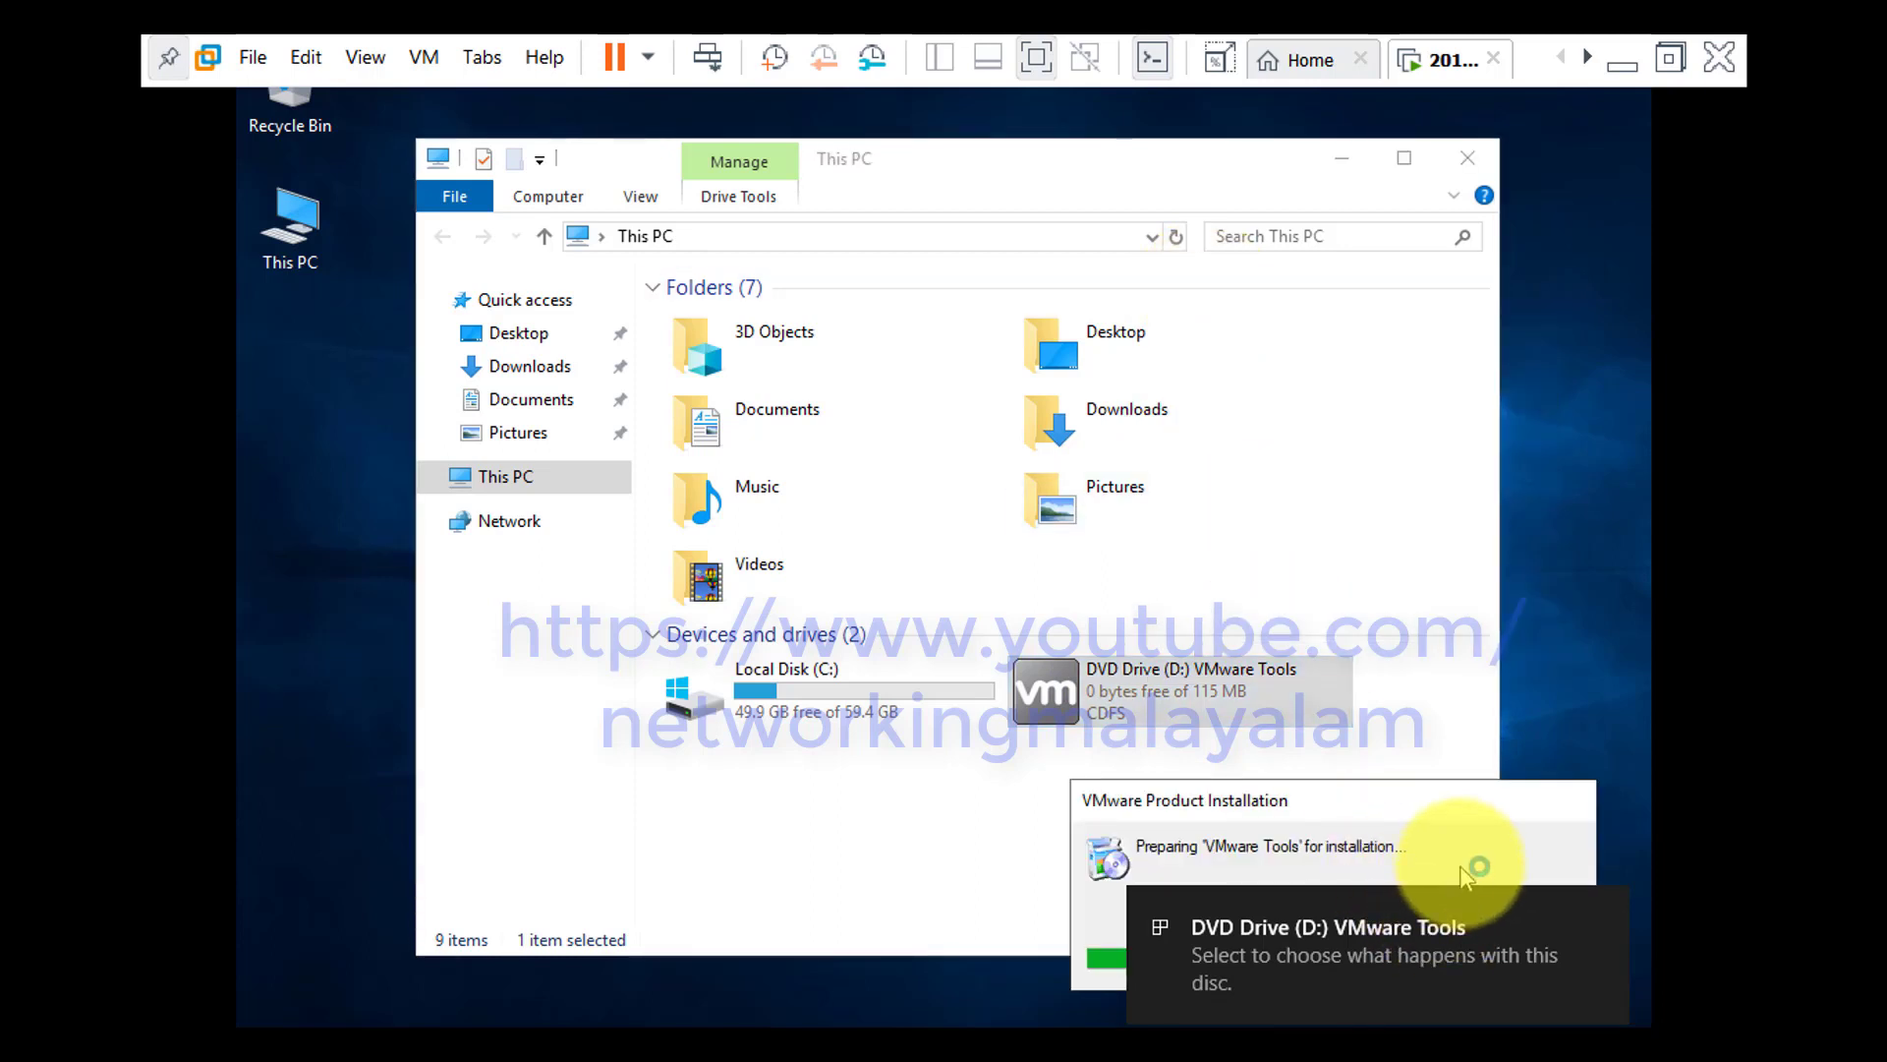
{"action": "left_click", "coordinate": [1606, 912]}
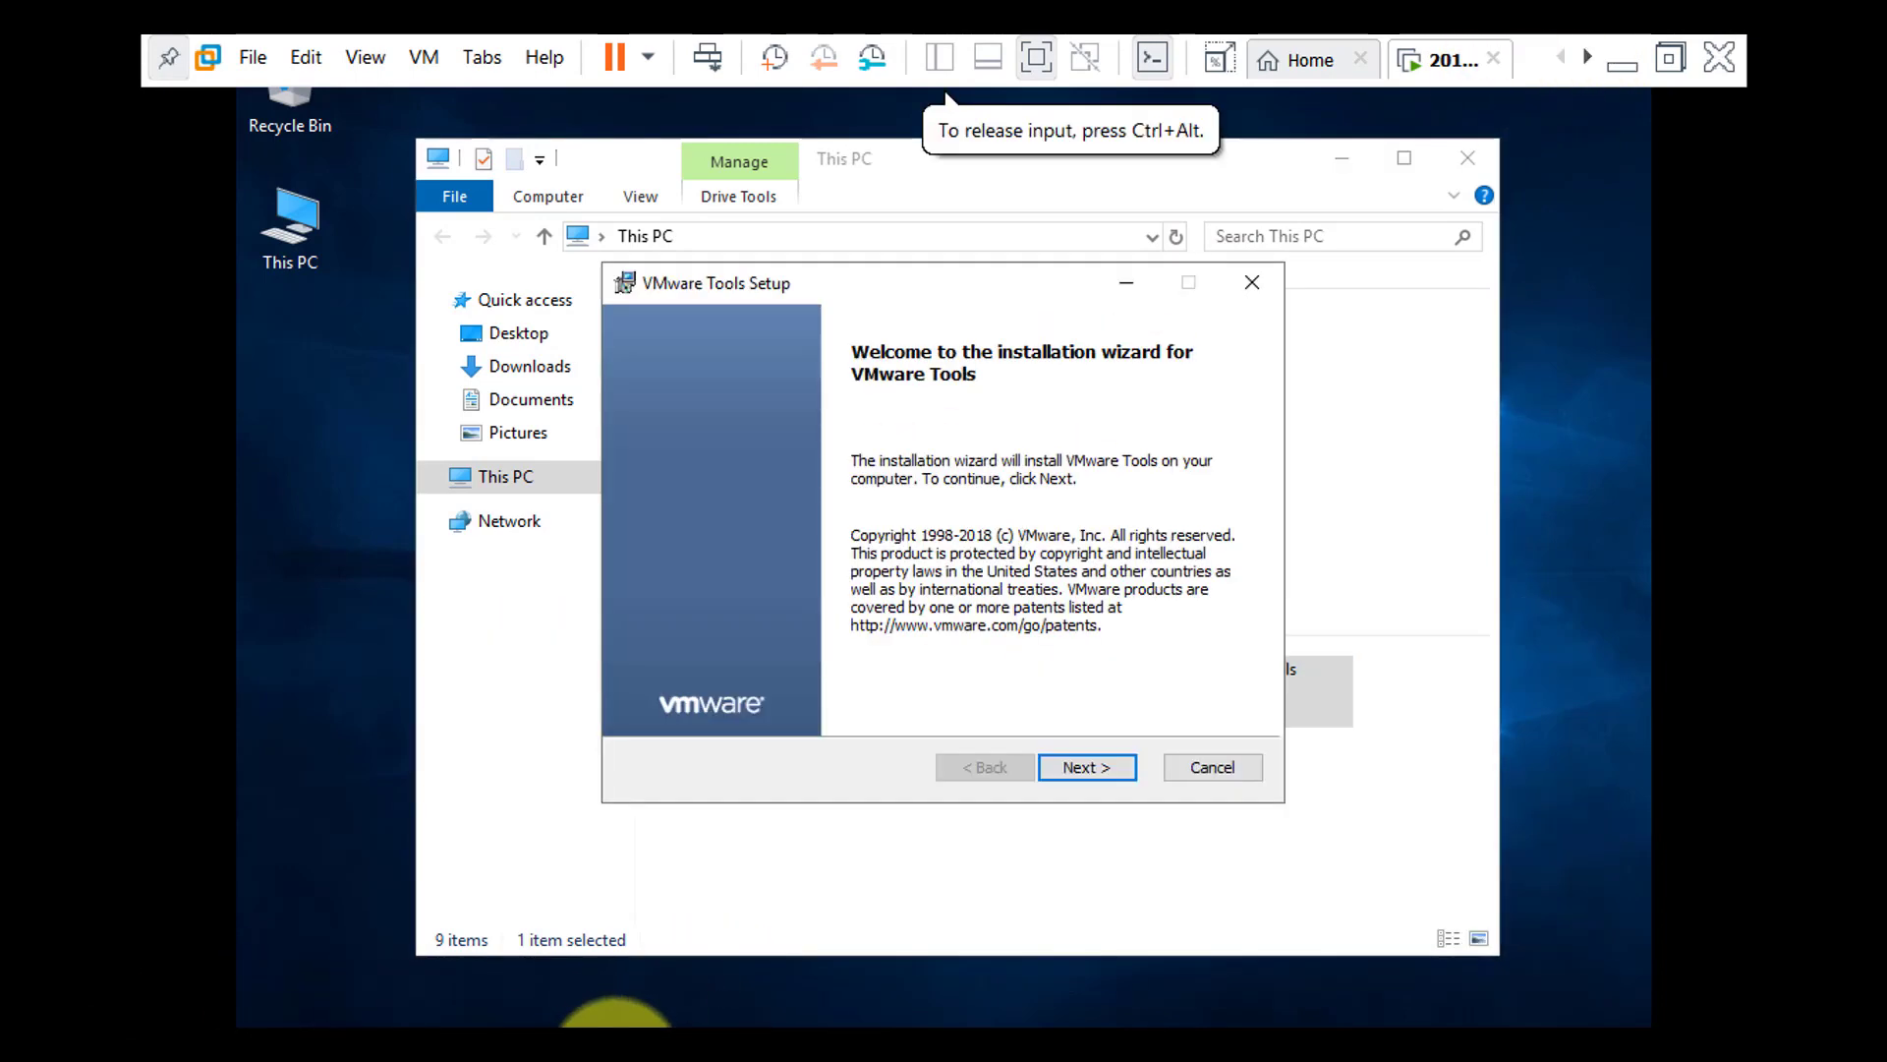
Install VMware Tools with the Typical setup type, finish the wizard and restart the system
{"action": "left_click", "coordinate": [1107, 769]}
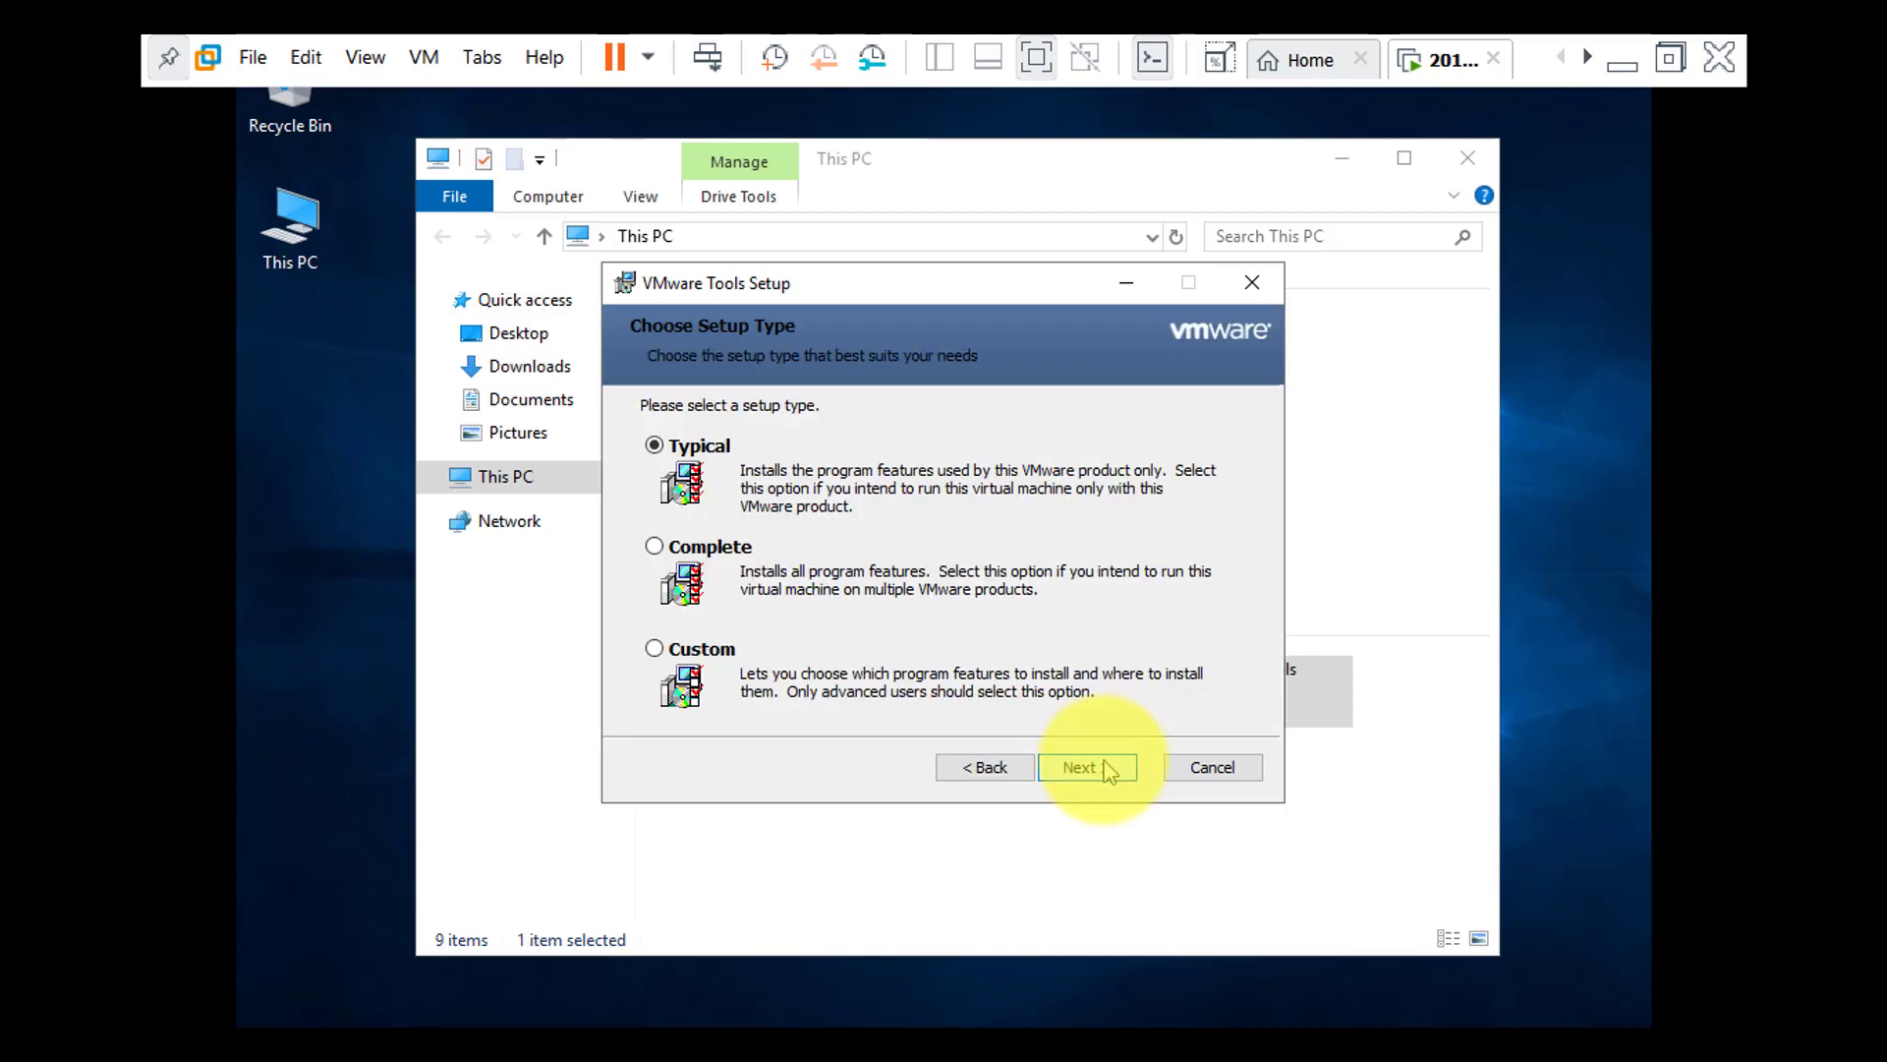
{"action": "left_click", "coordinate": [1107, 768]}
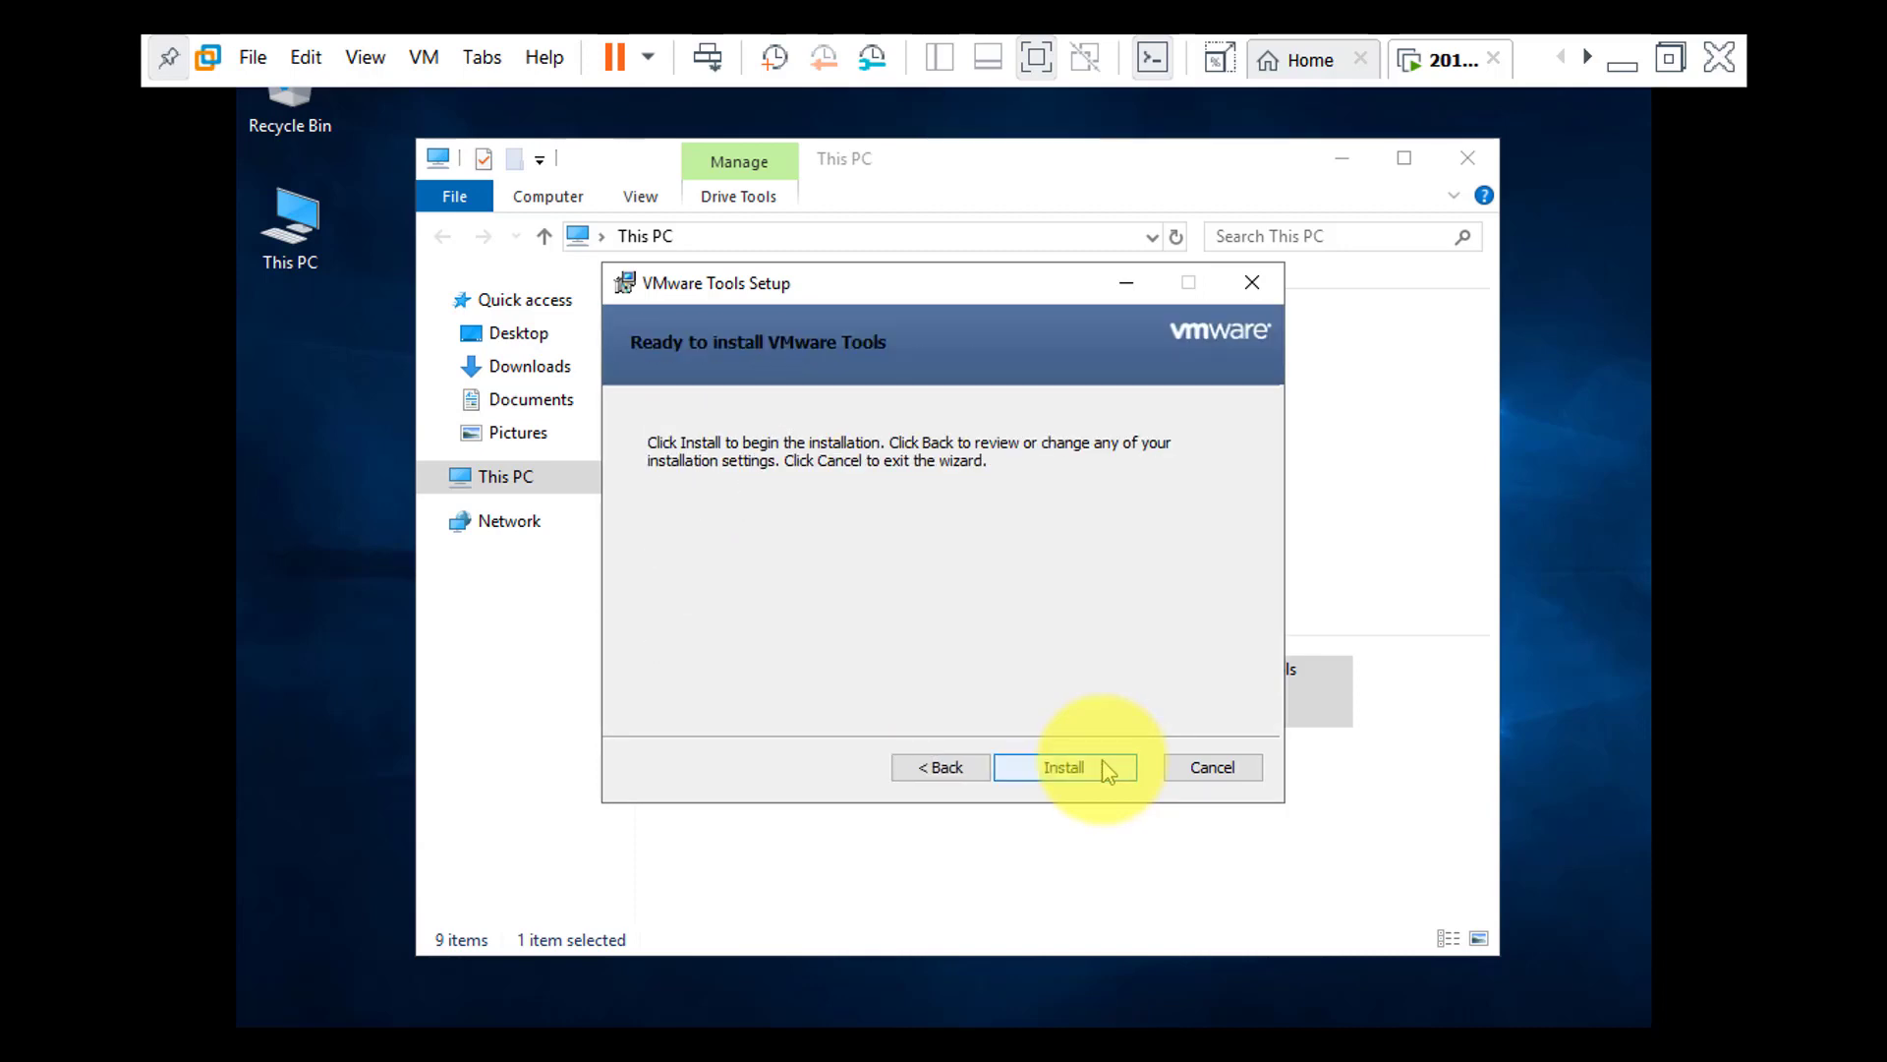
{"action": "left_click", "coordinate": [1107, 769]}
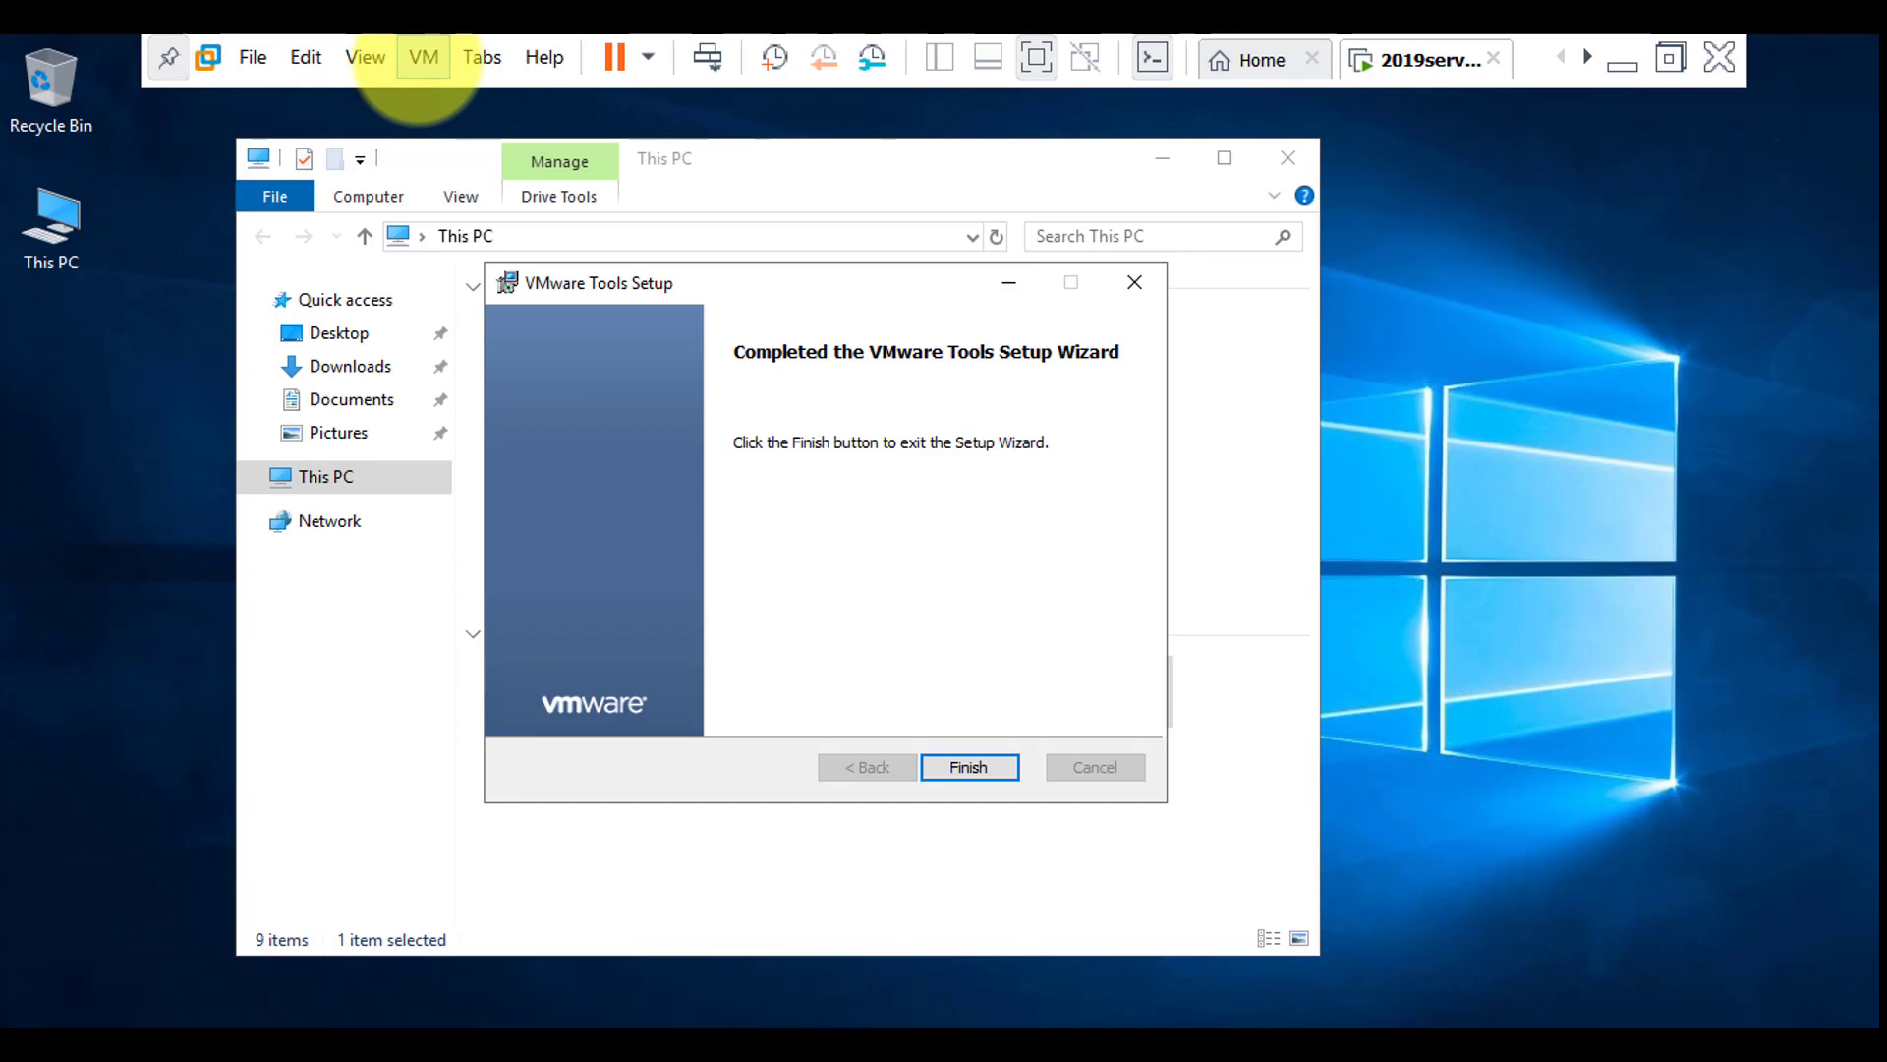
{"action": "left_click", "coordinate": [965, 767]}
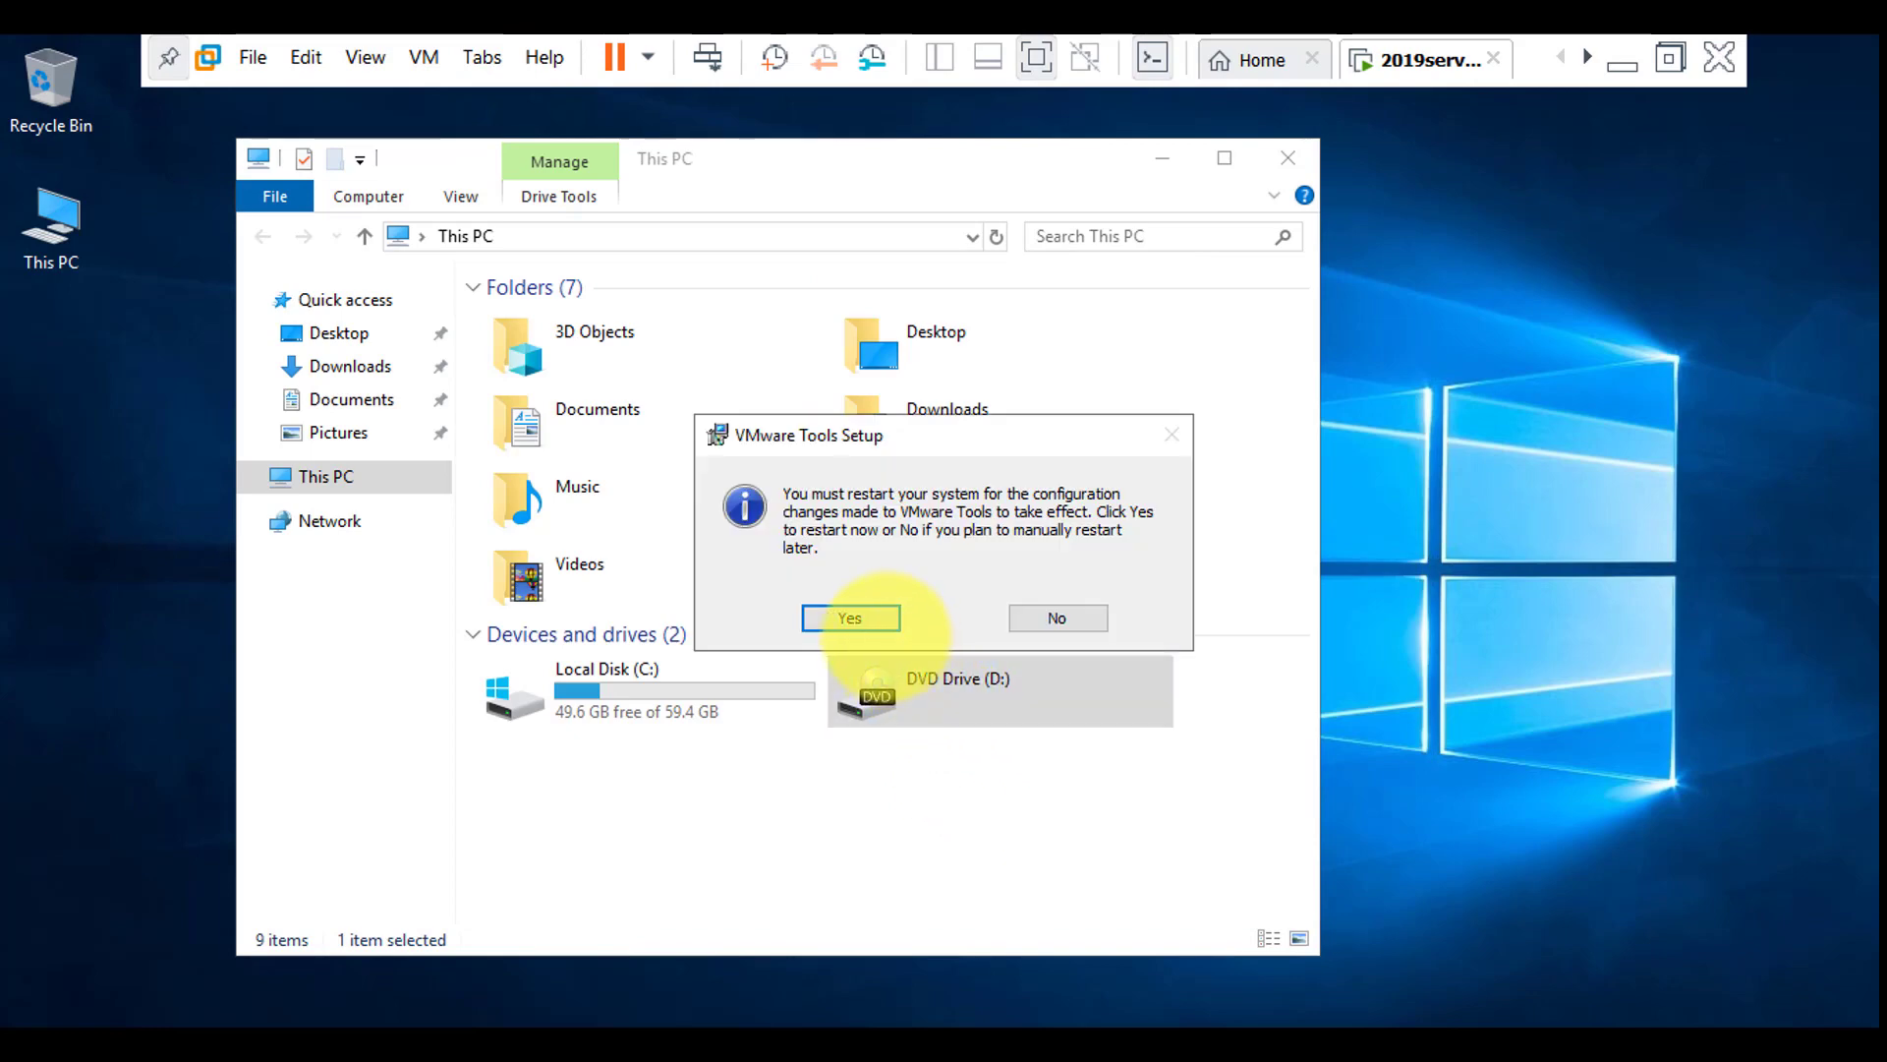
{"action": "left_click", "coordinate": [857, 618]}
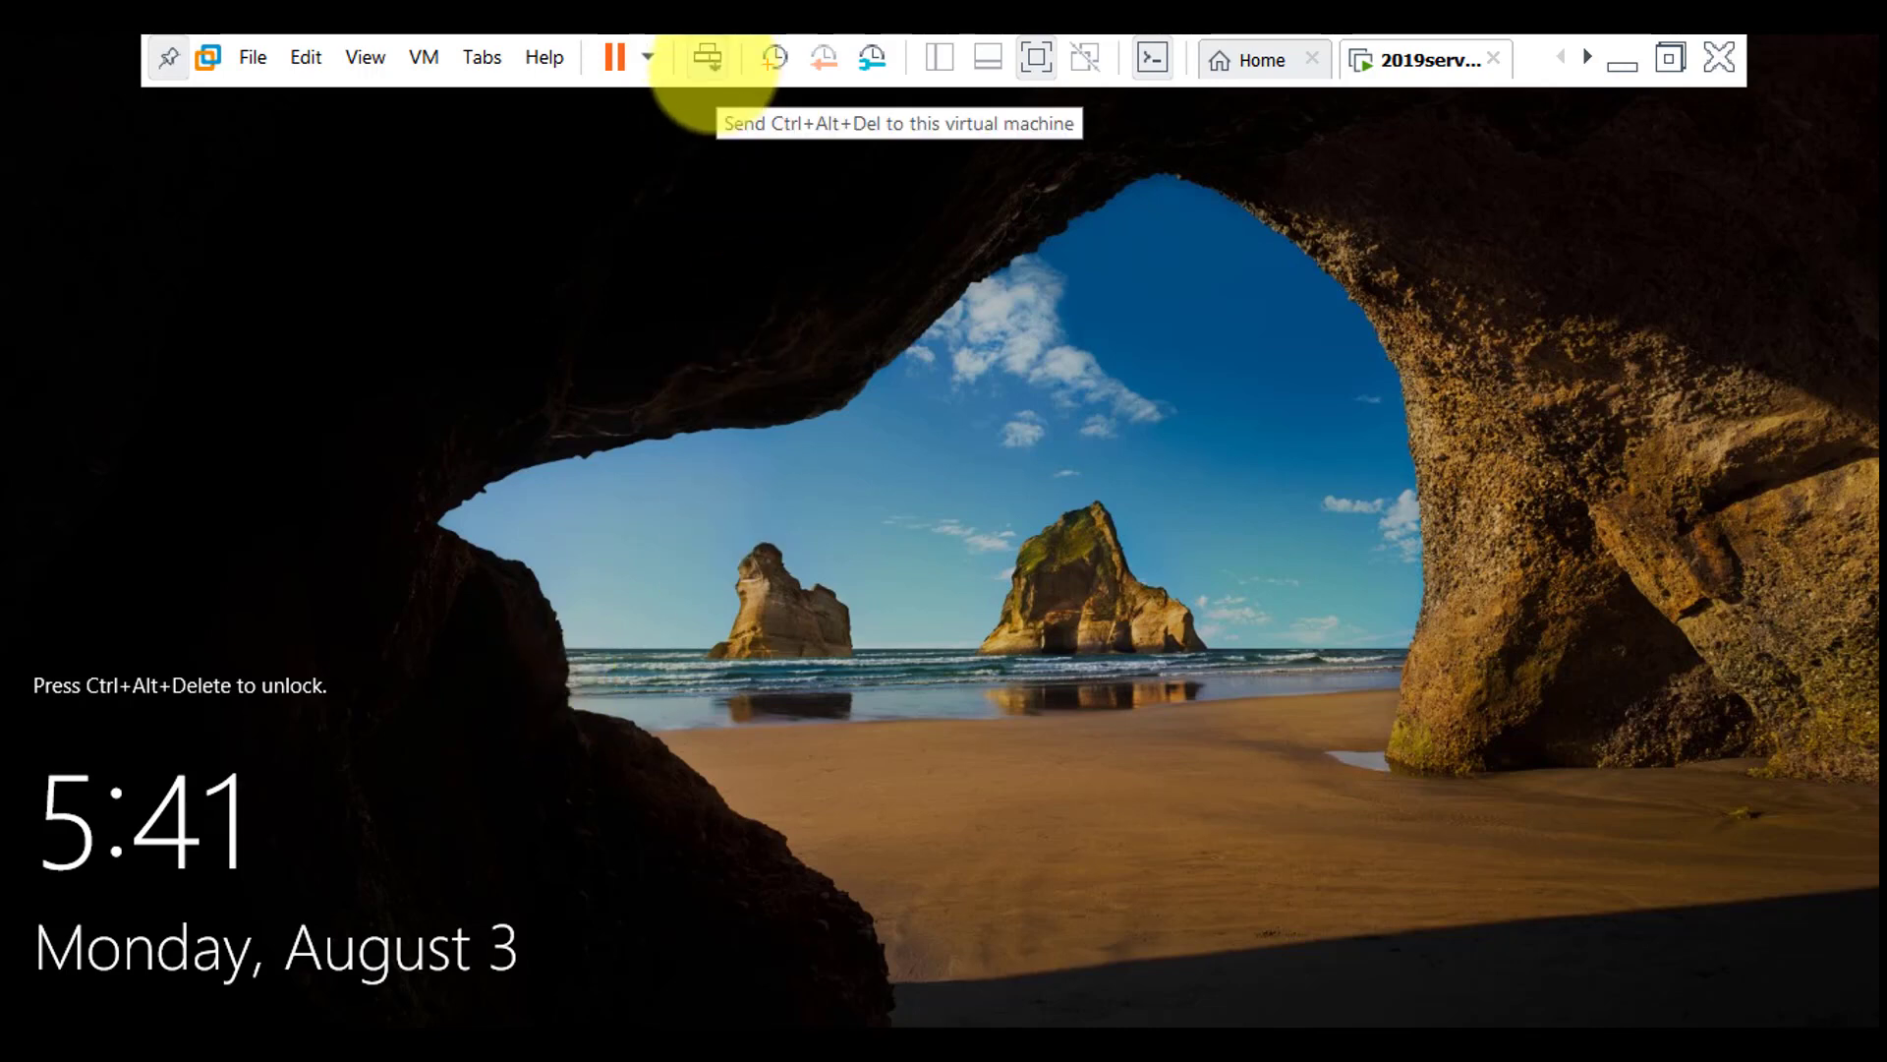
Unlock the sign-in screen and sign in as Administrator with the account password
{"action": "left_click", "coordinate": [707, 59]}
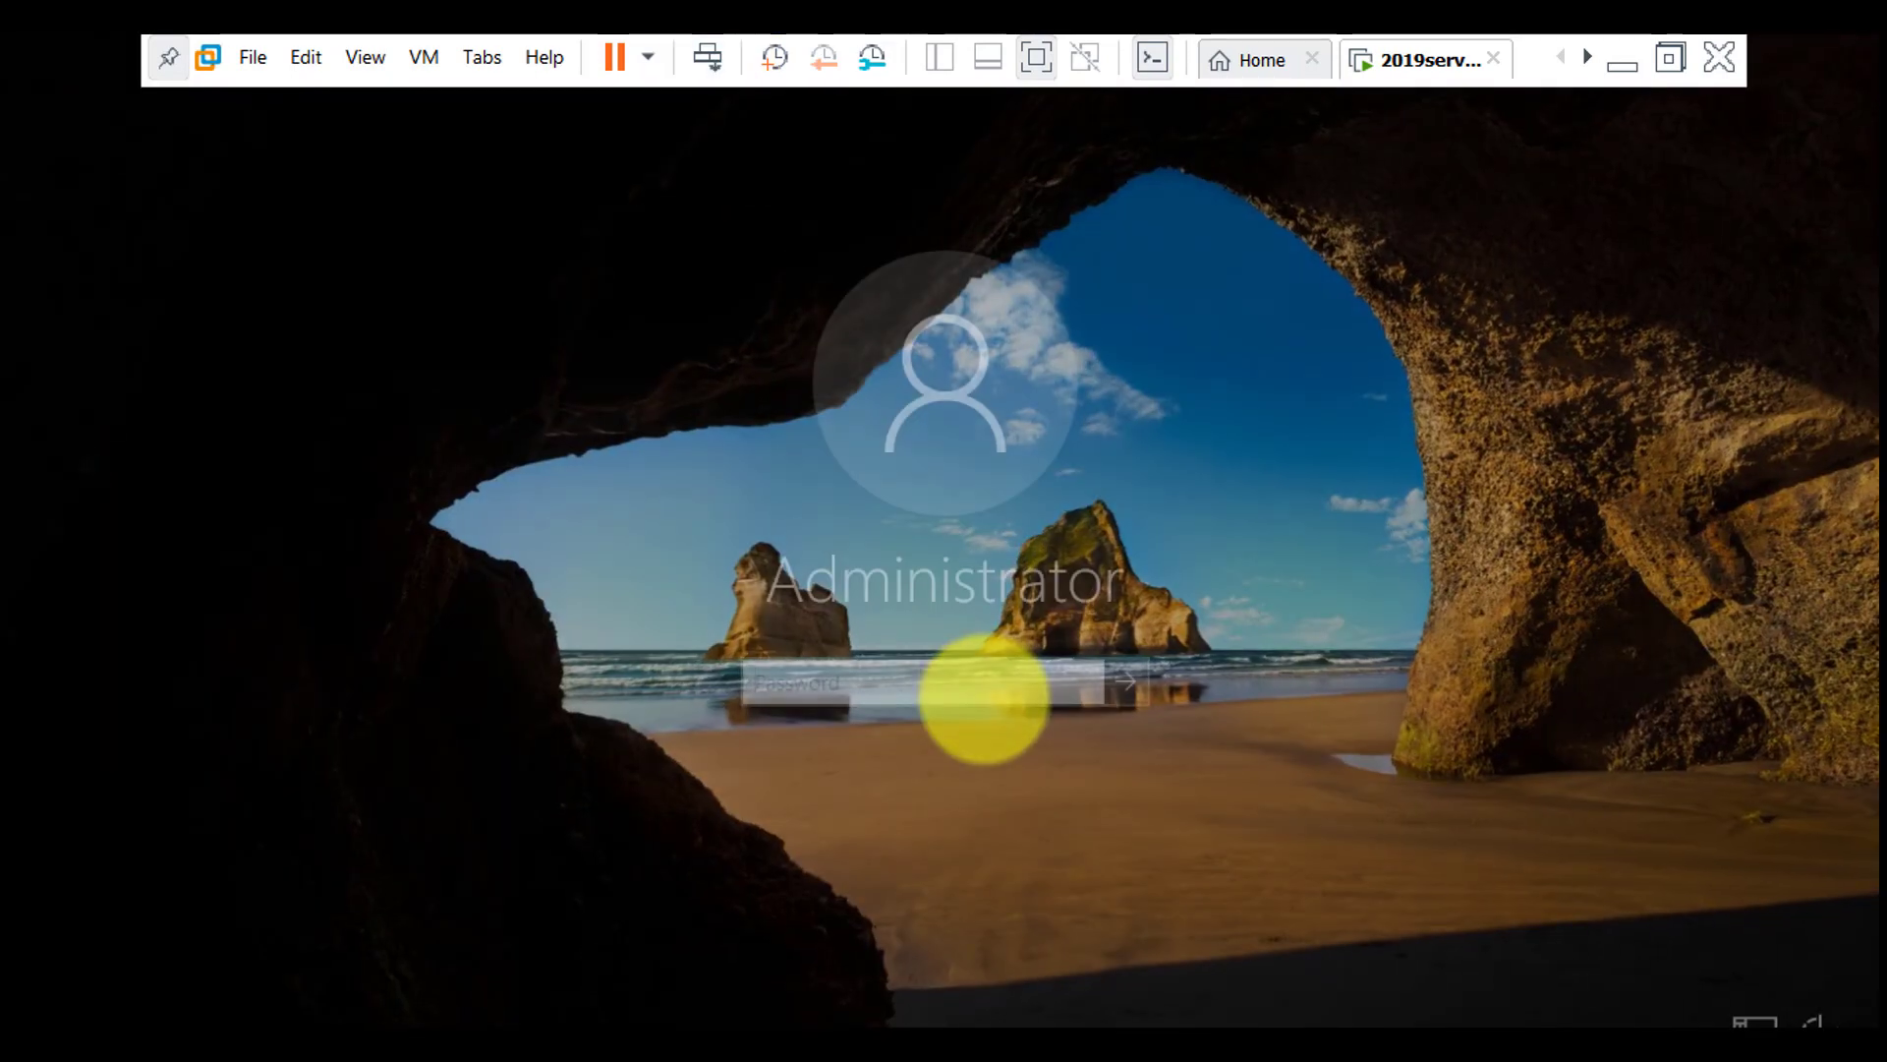
{"action": "type", "text": "P"}
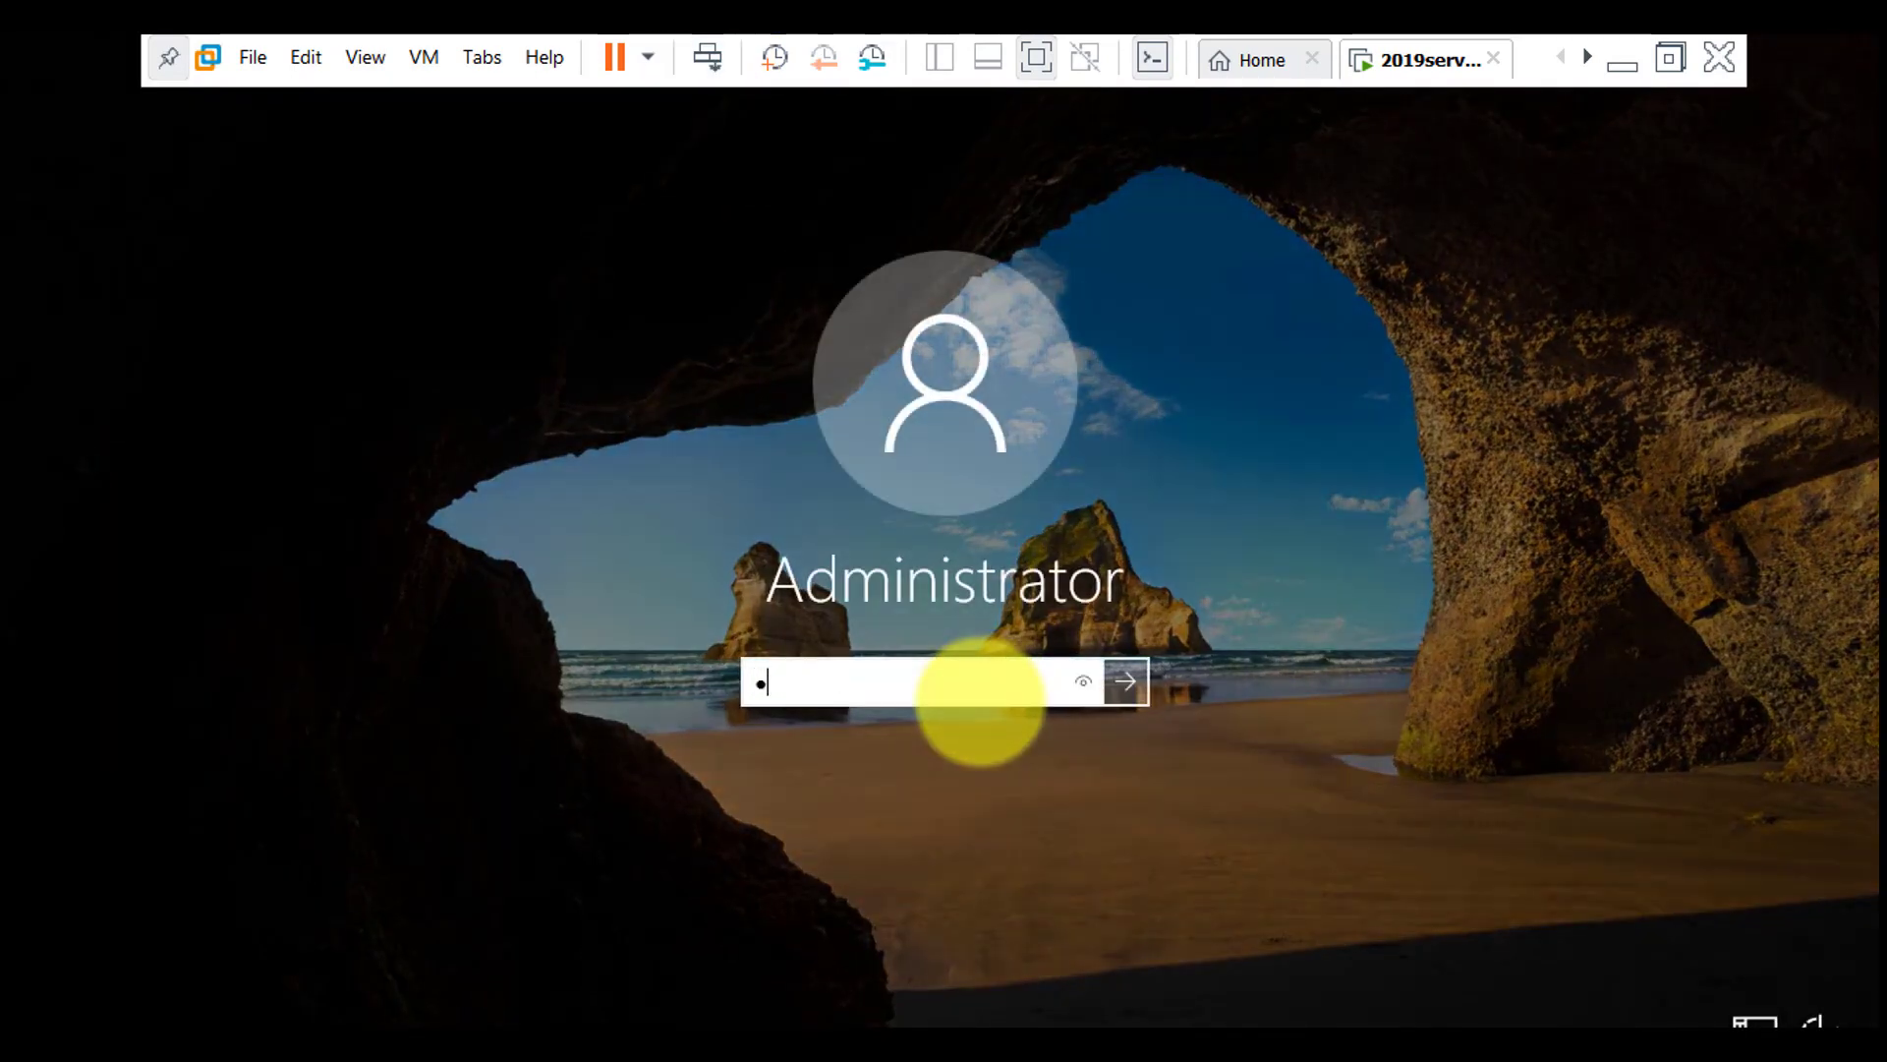
{"action": "type", "text": "••••••••"}
{"action": "key", "text": "Return"}
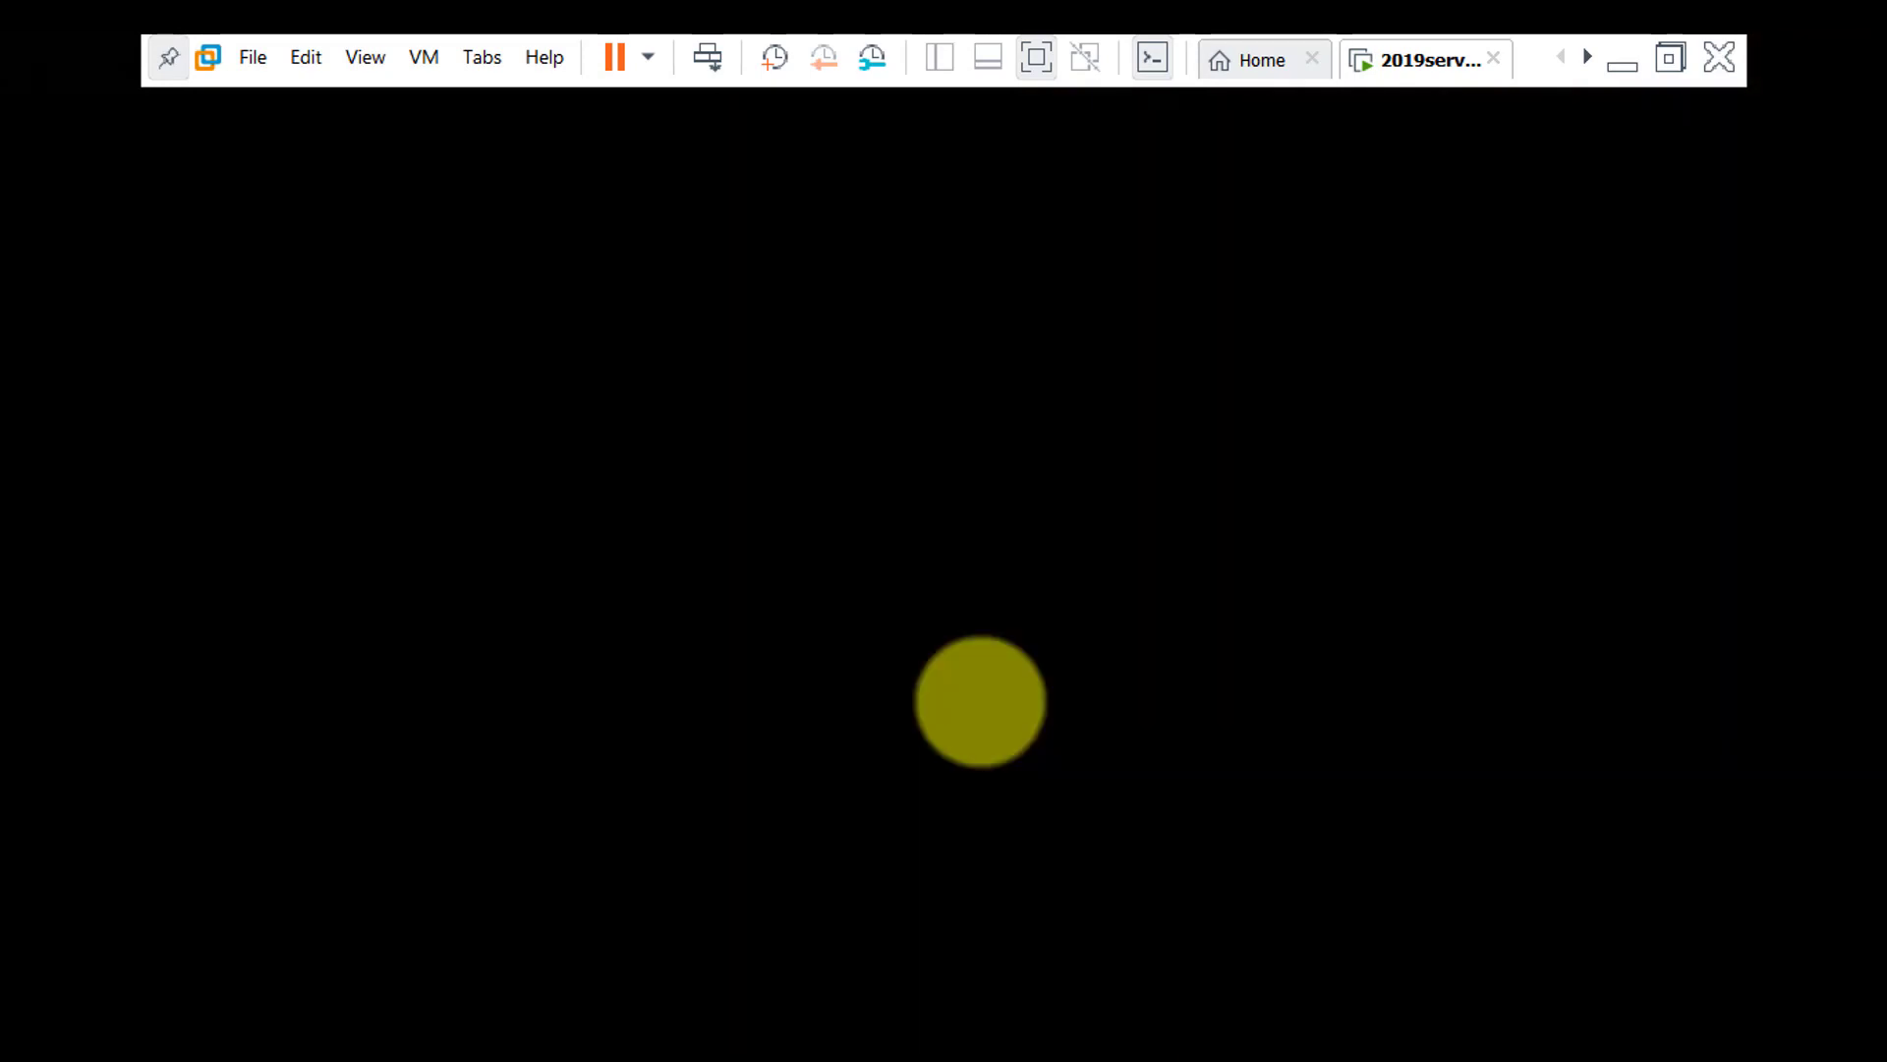